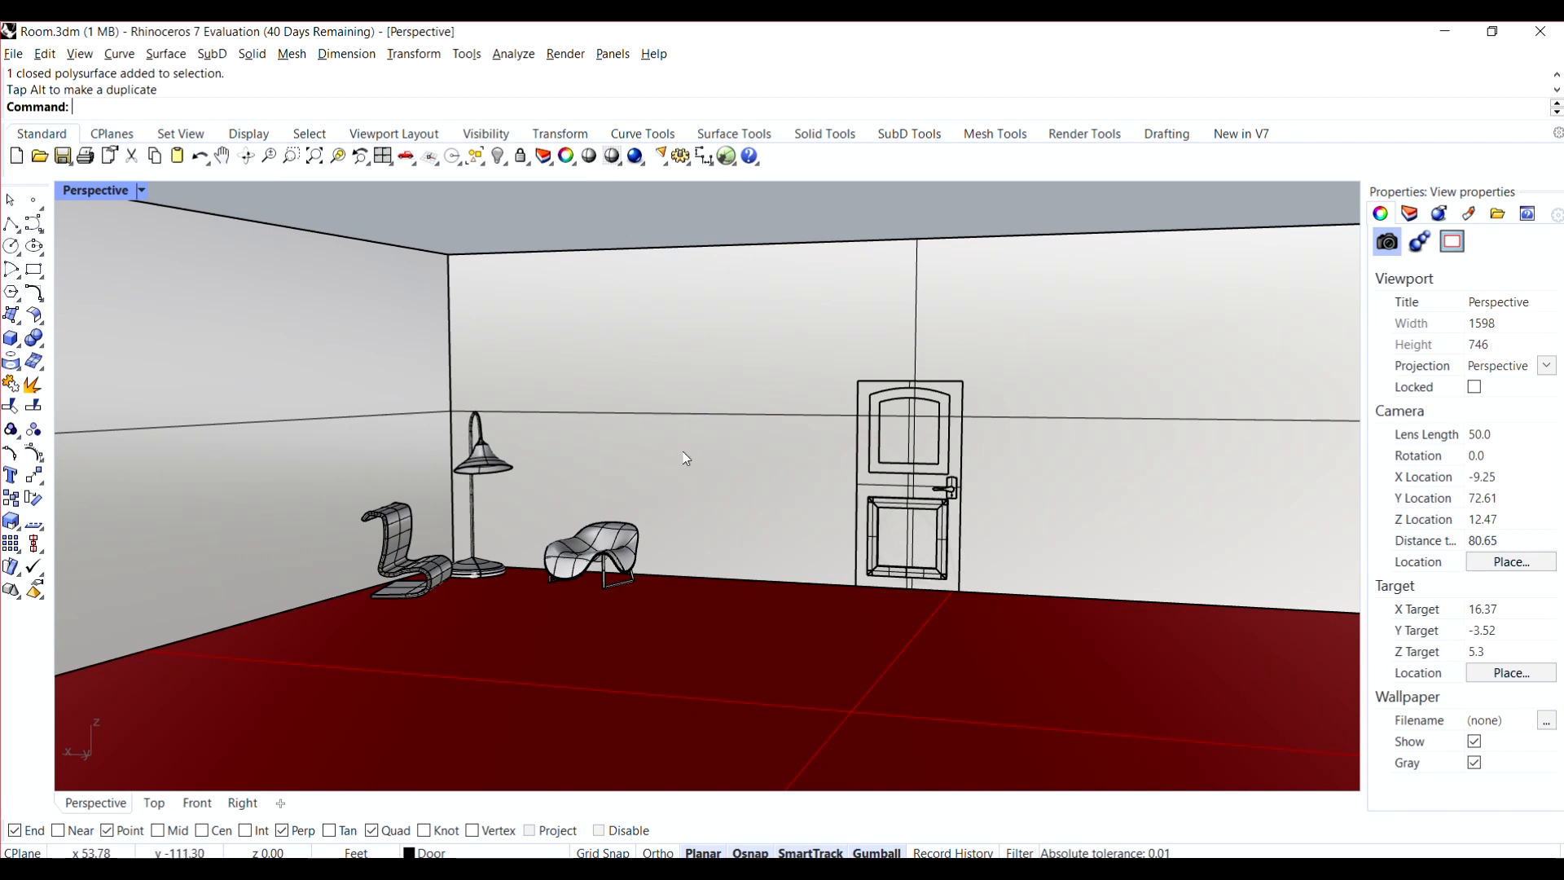
- Save the current room model under its existing file name
click(17, 54)
click(58, 140)
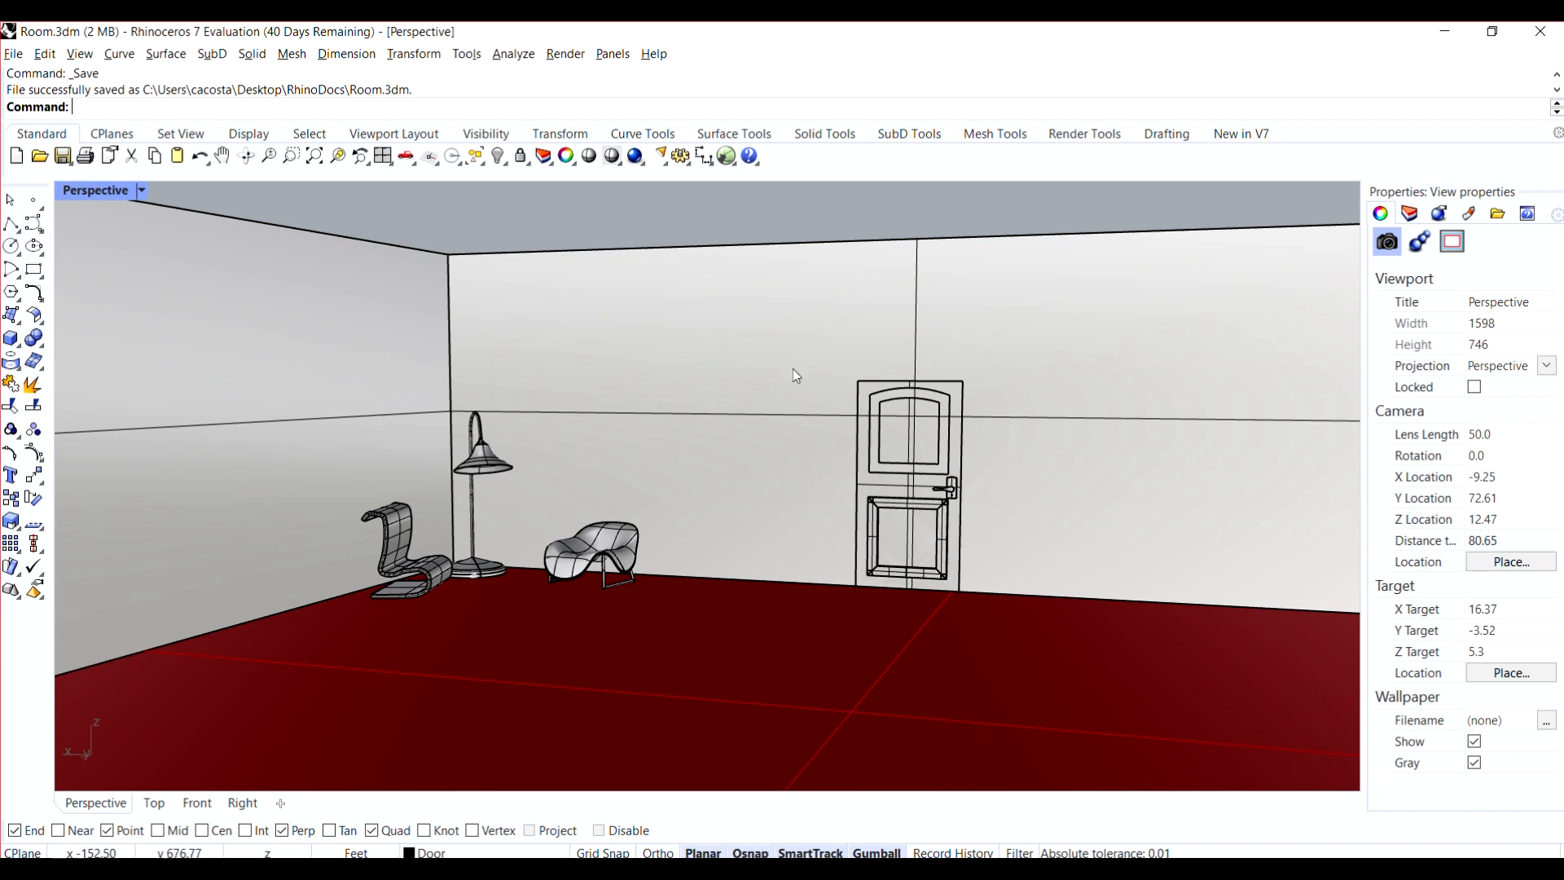
- Show the layer list, select the room walls and the Lights layer, and set the Perspective view to Rendered display
scroll(733, 399, down, 4)
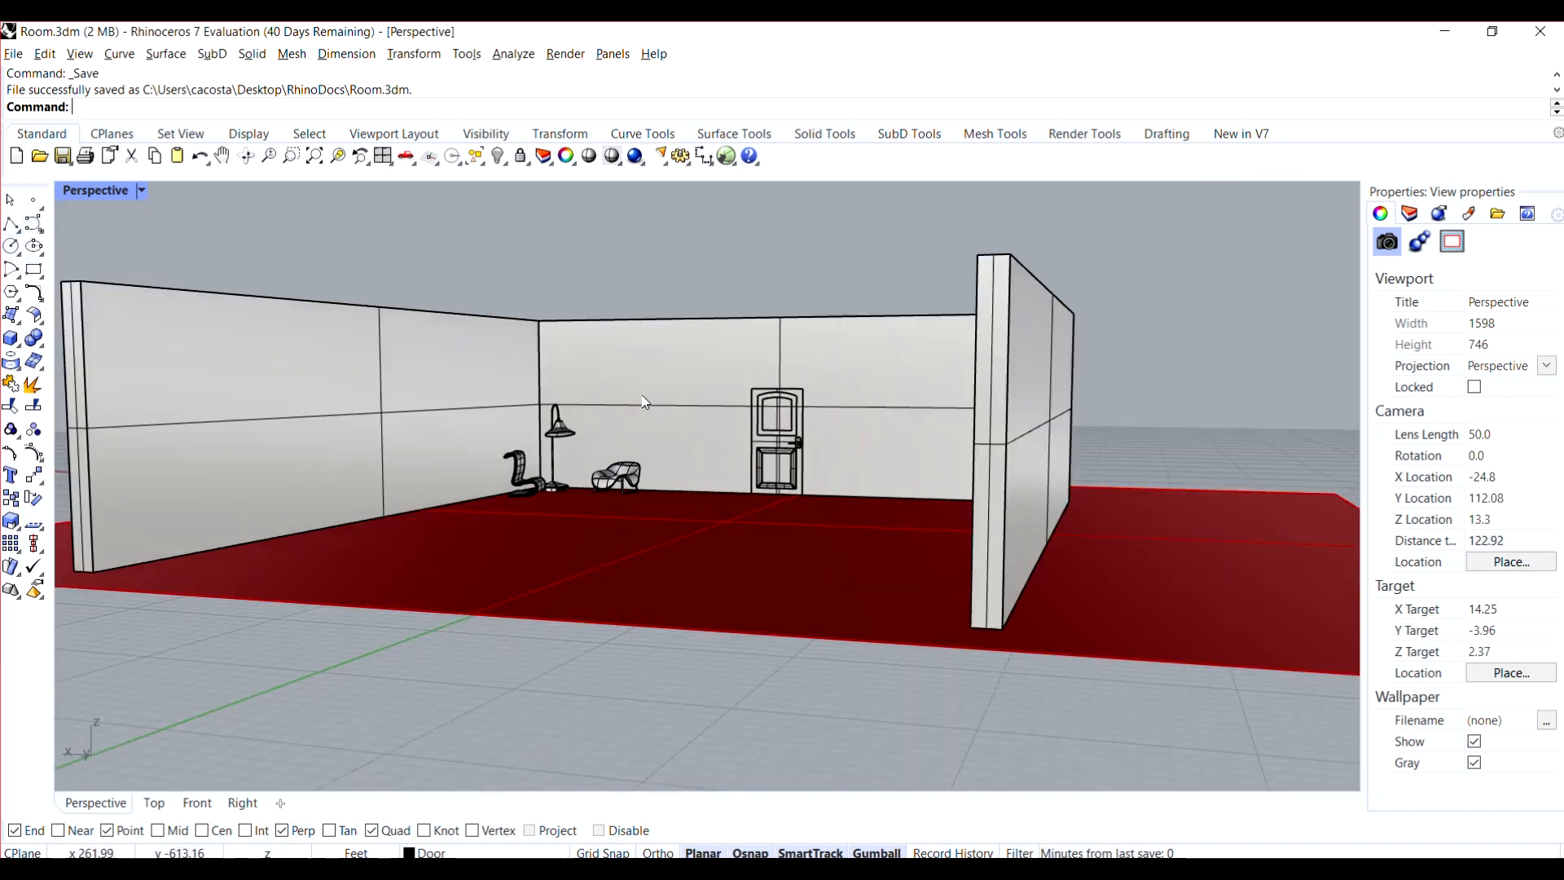
scroll(624, 399, up, 2)
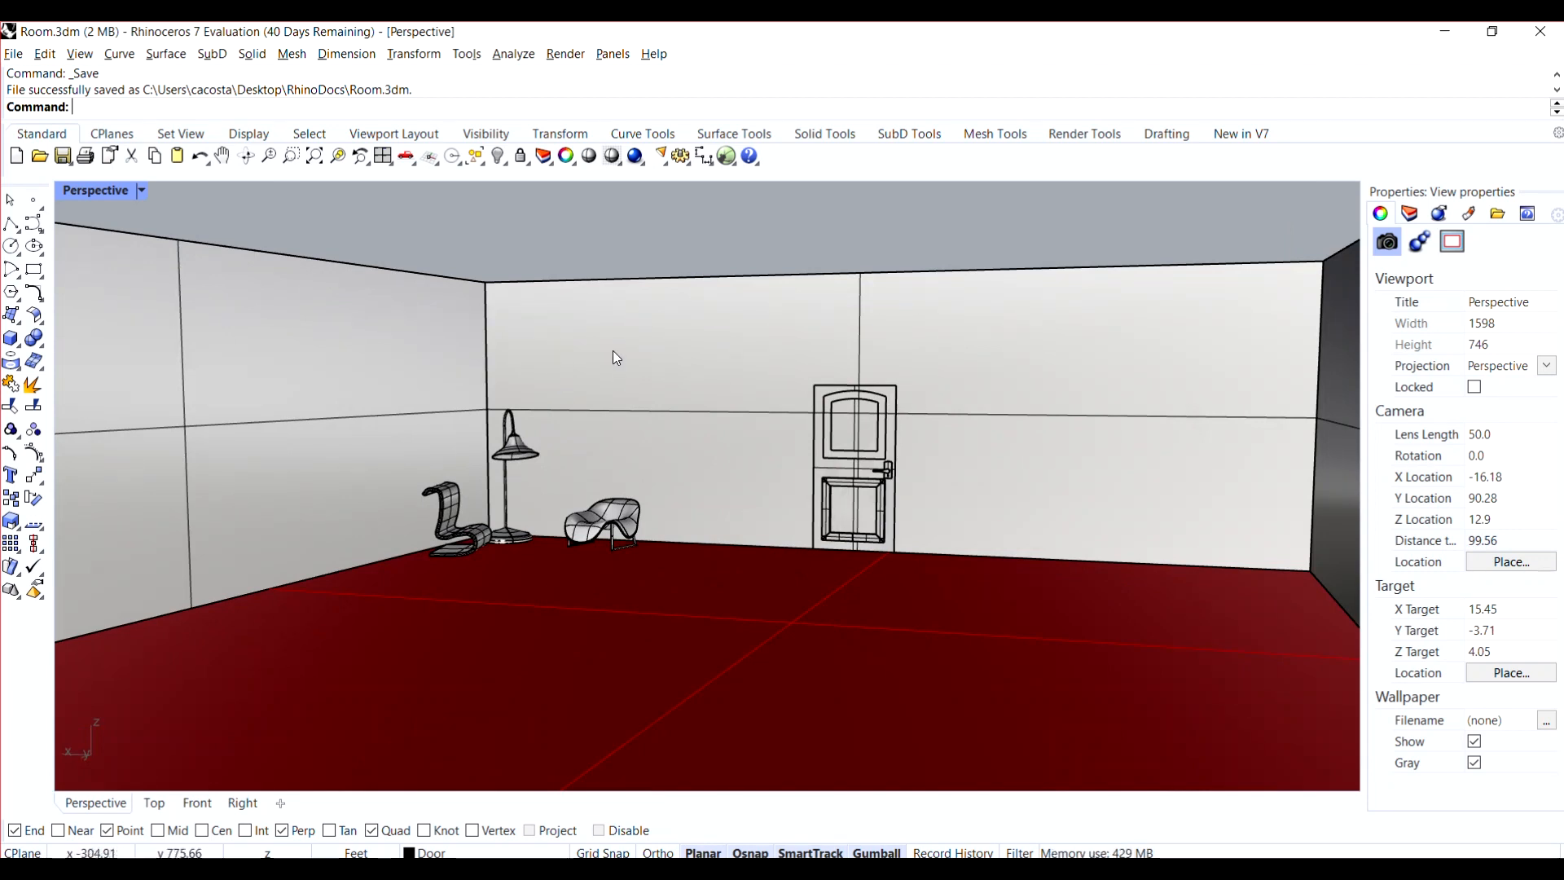
scroll(634, 350, down, 2)
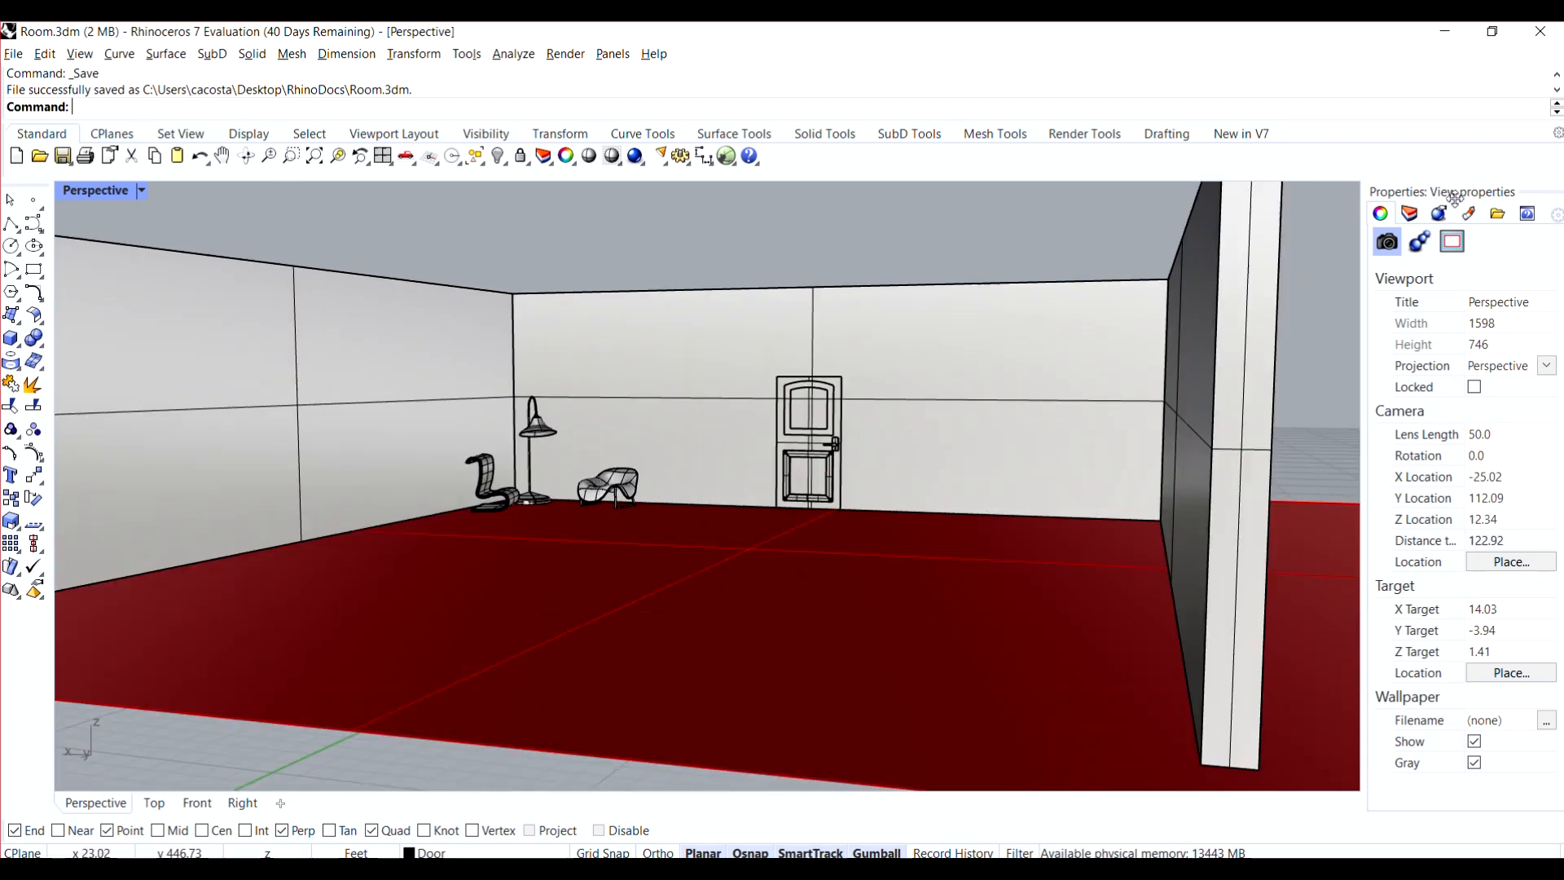
click(1409, 213)
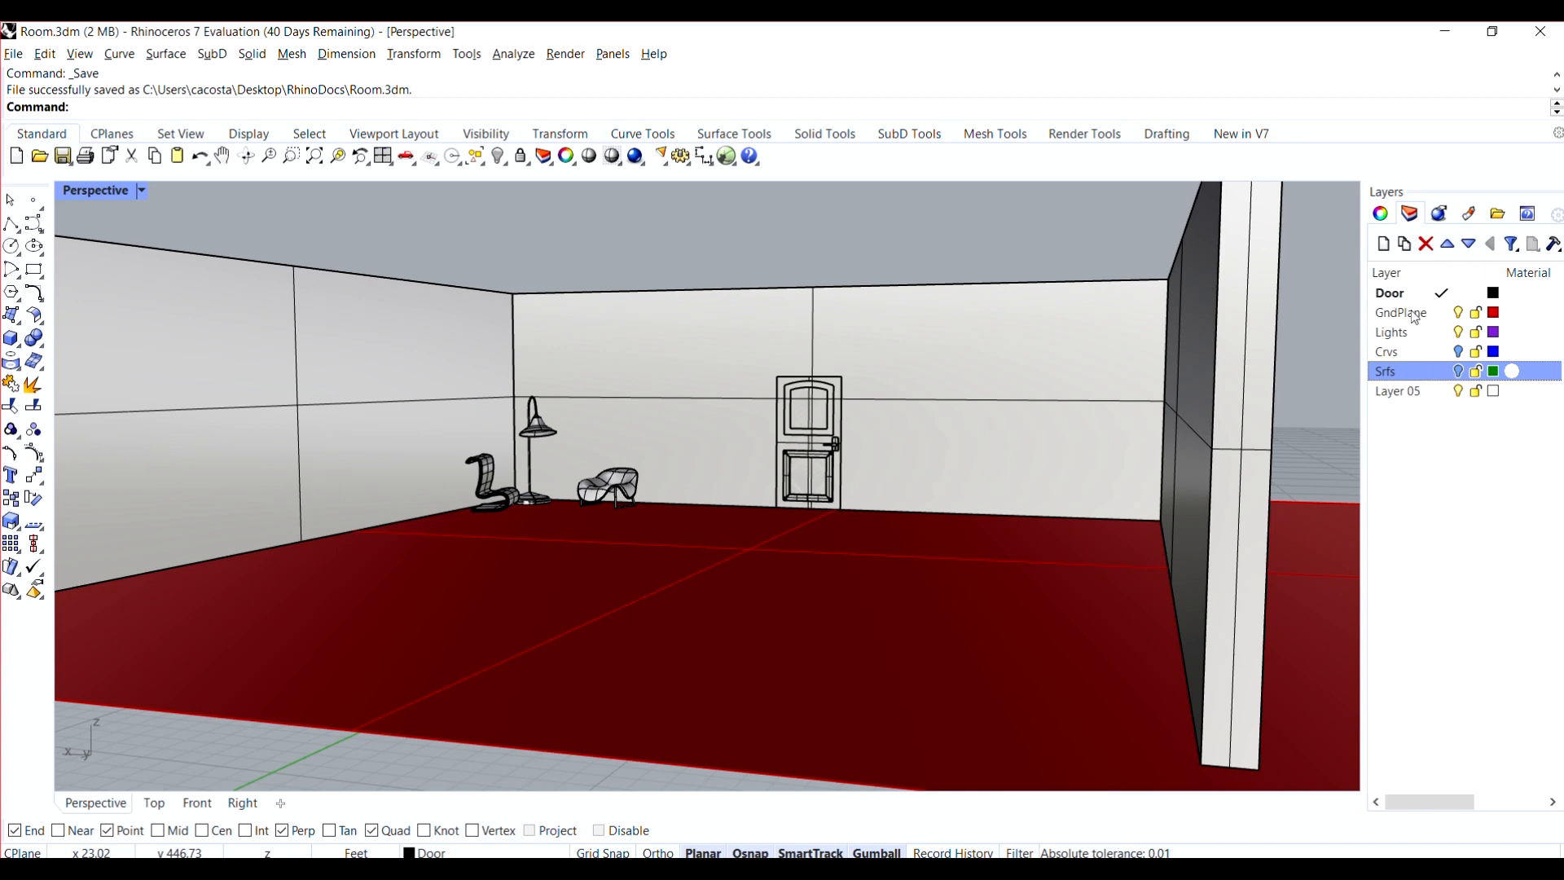
click(1058, 396)
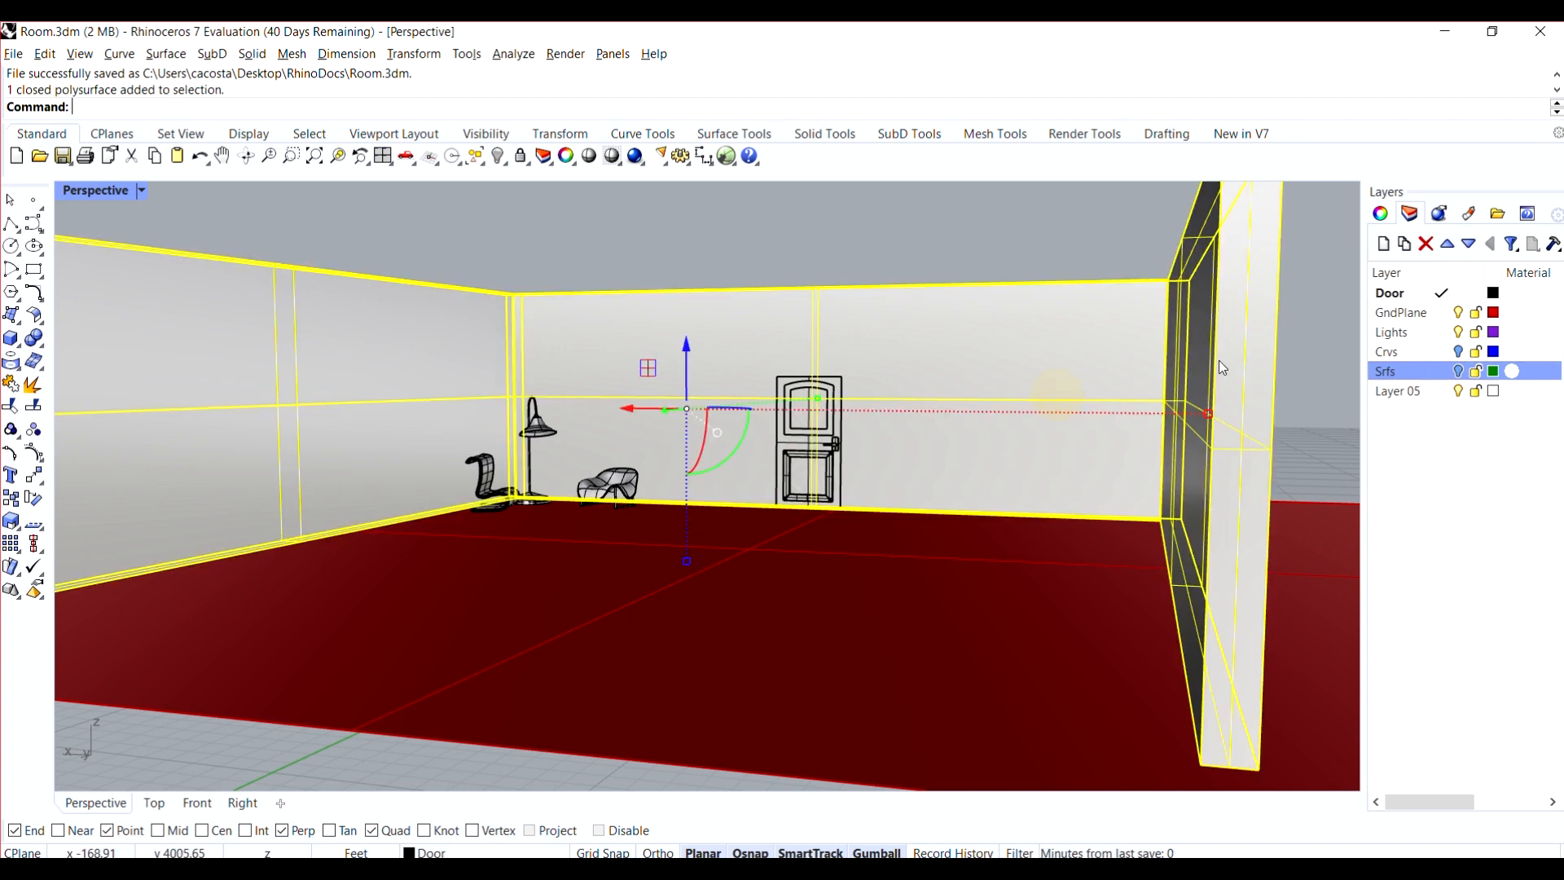
click(1399, 332)
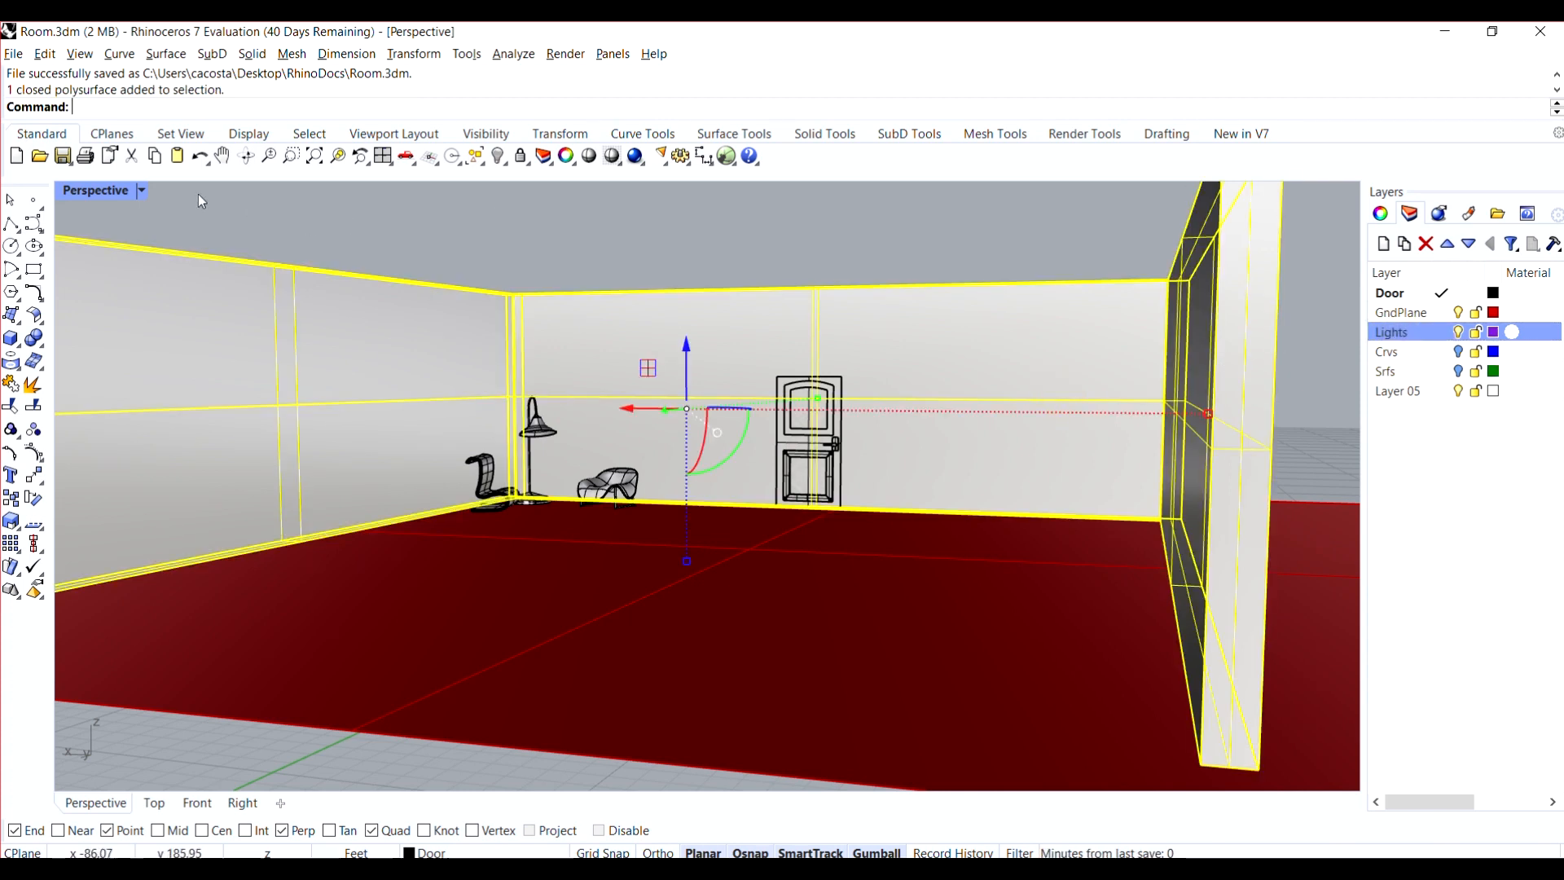
click(141, 190)
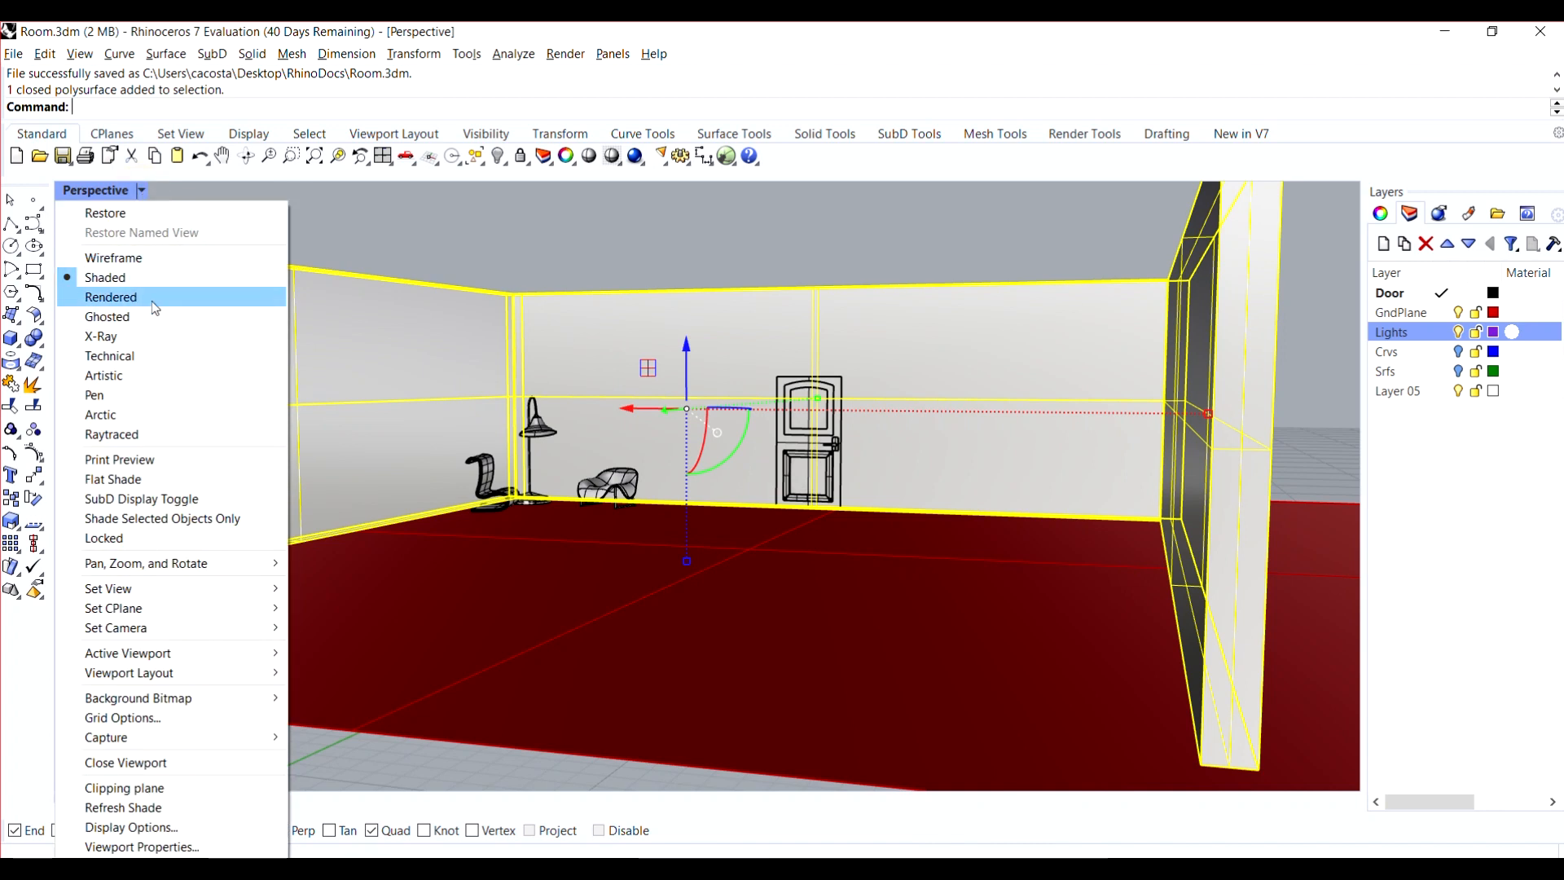
click(111, 297)
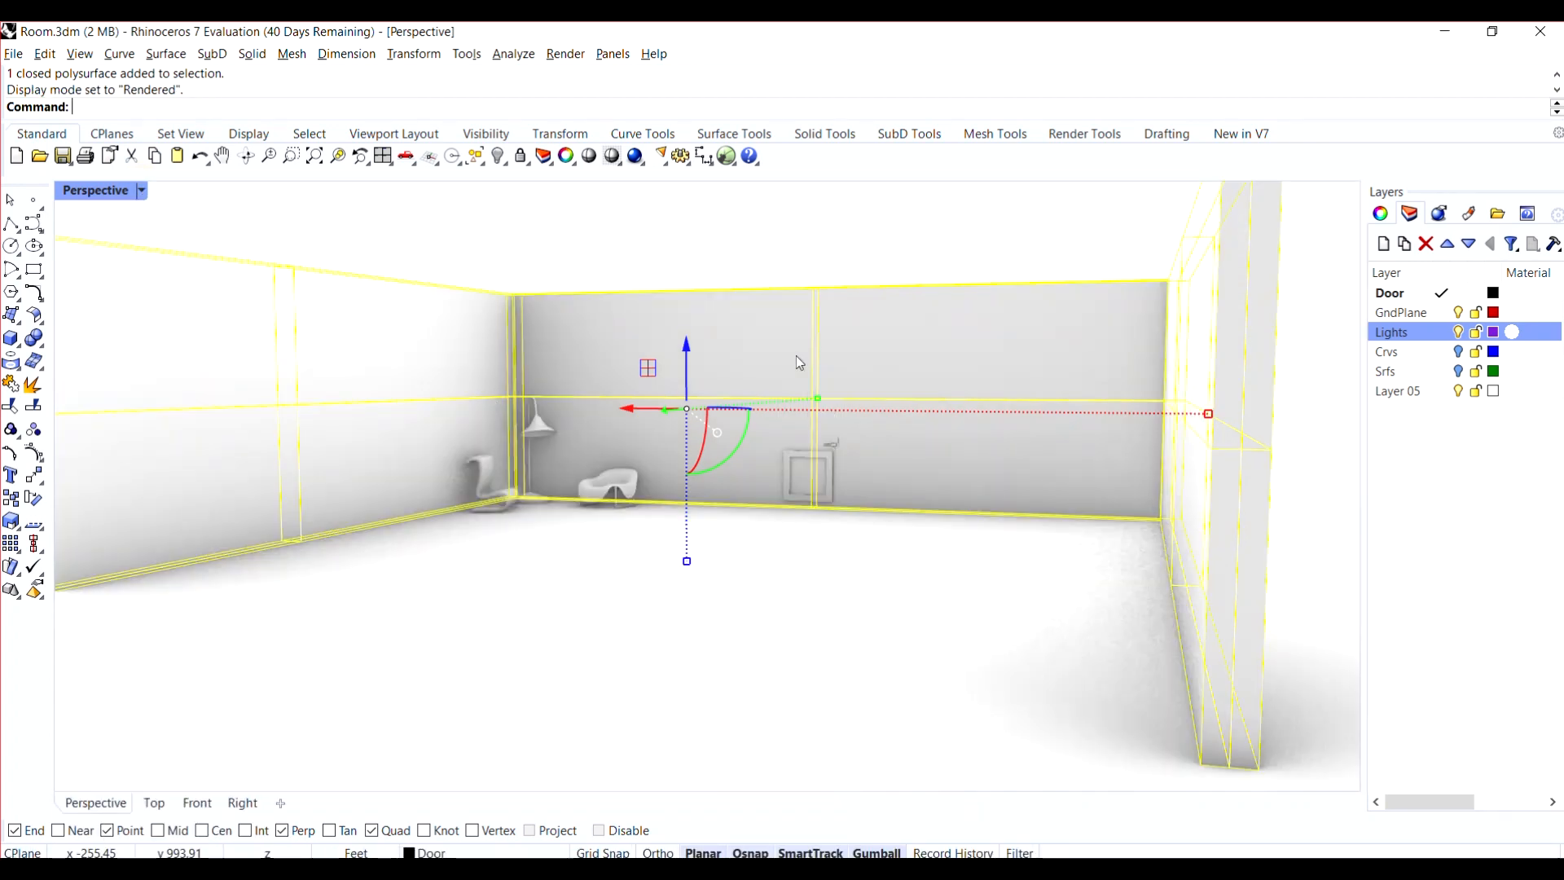
- Select the door on the back wall and highlight the GndPlane layer to check them in the rendered view
scroll(829, 495, up, 3)
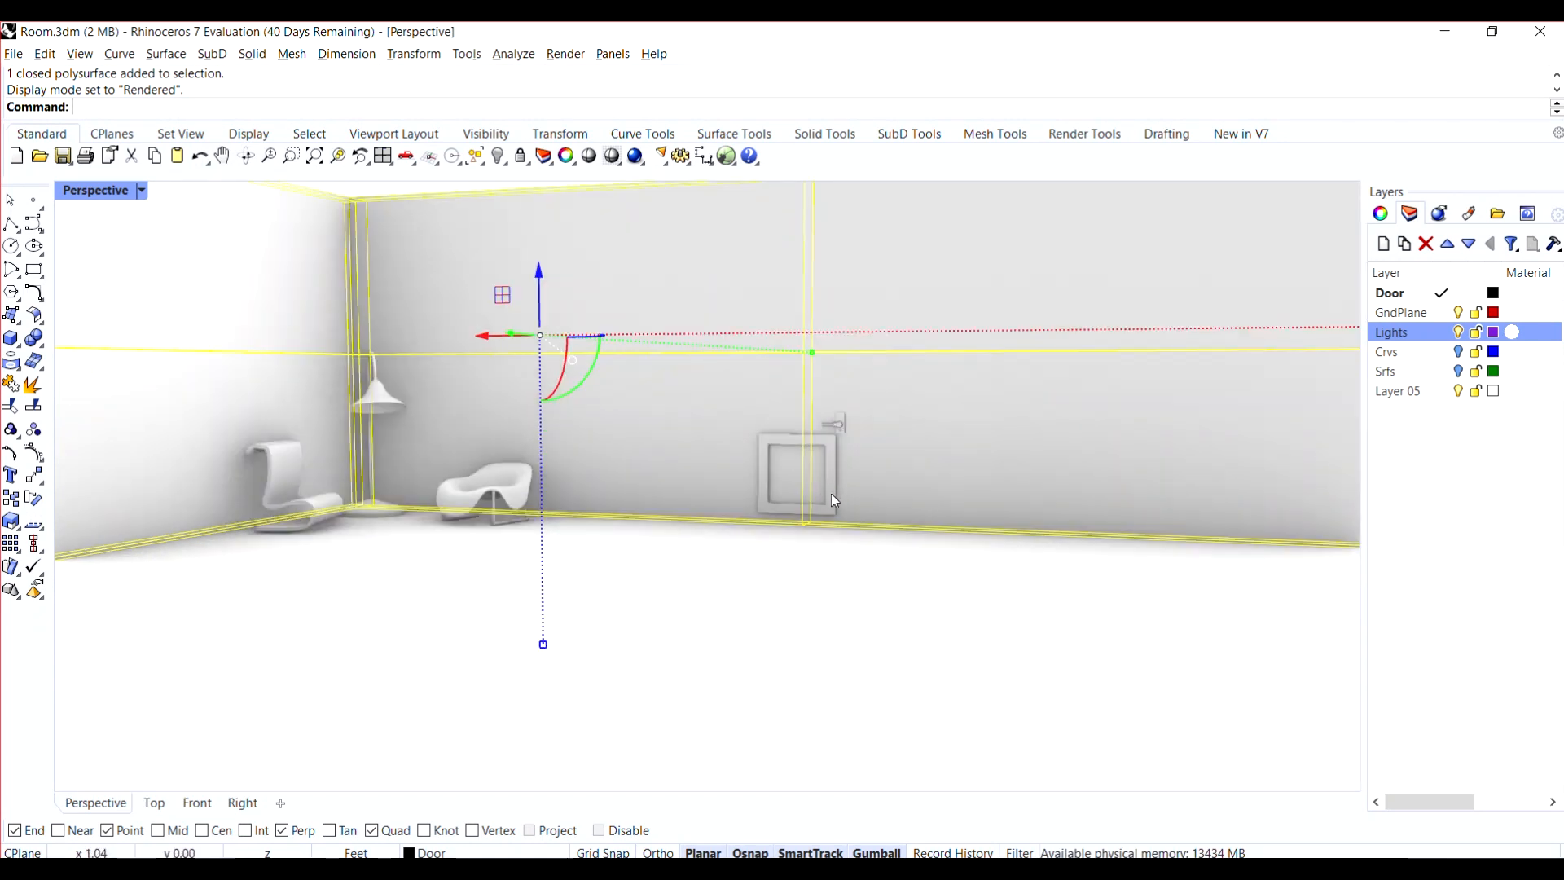
click(831, 495)
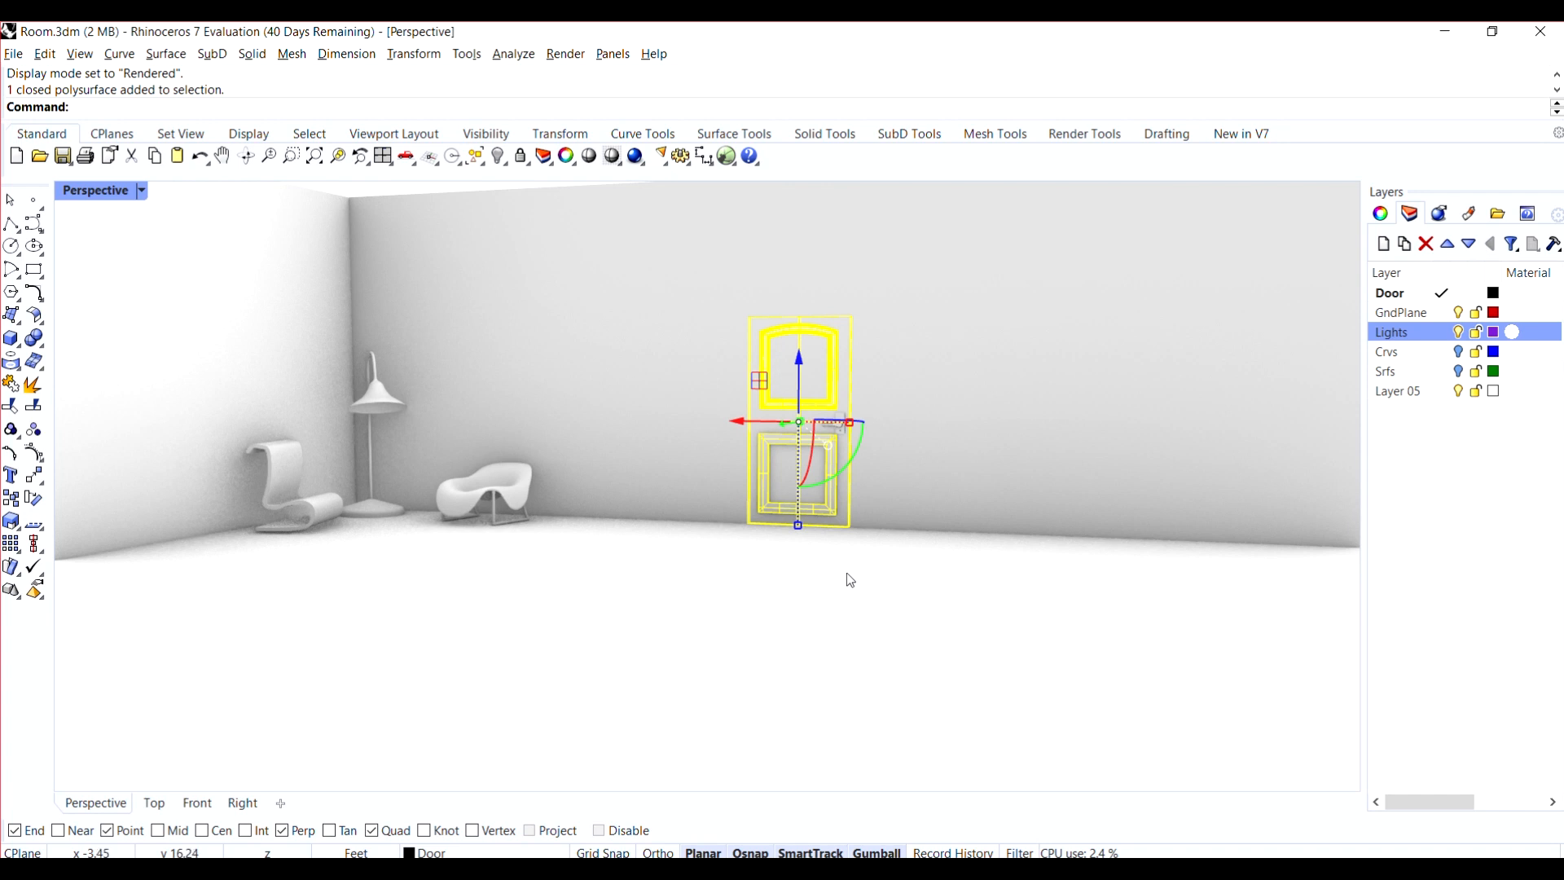
scroll(850, 580, down, 3)
scroll(579, 639, up, 2)
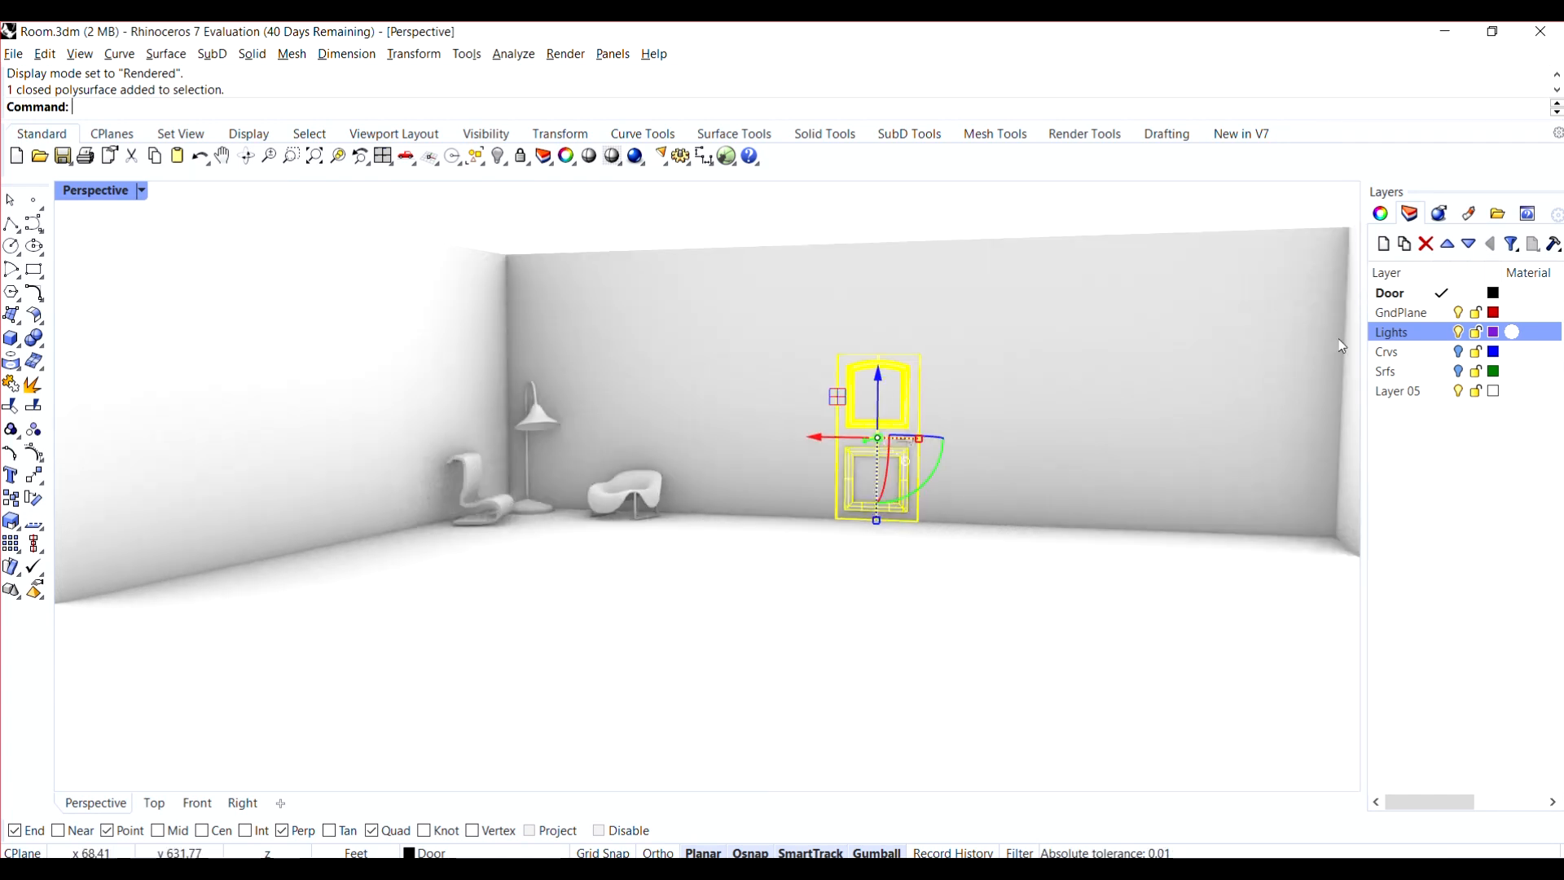
click(1413, 314)
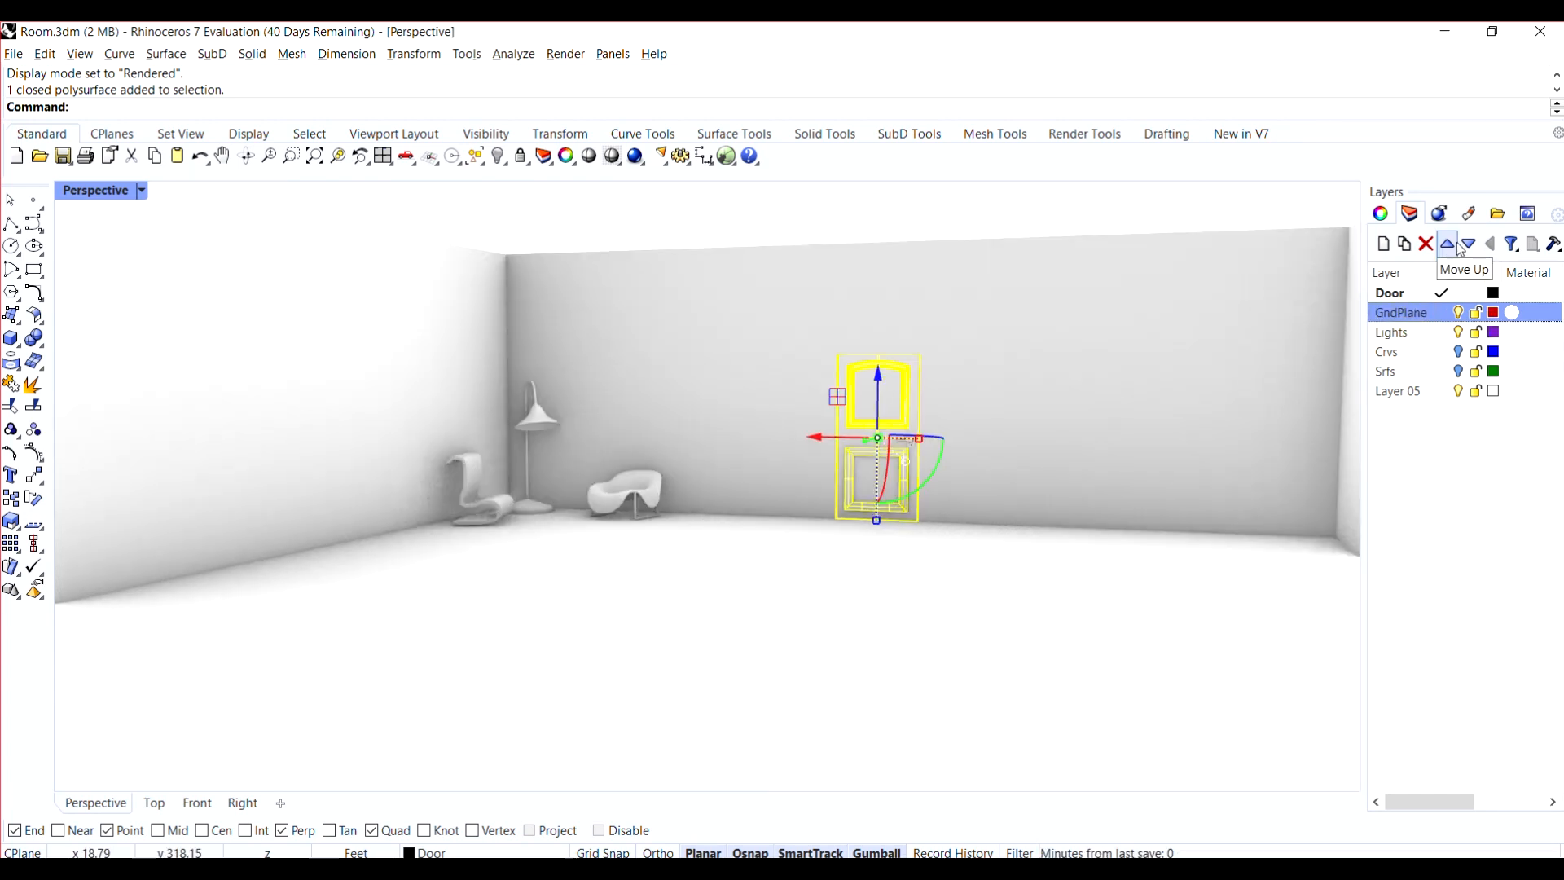
click(1423, 316)
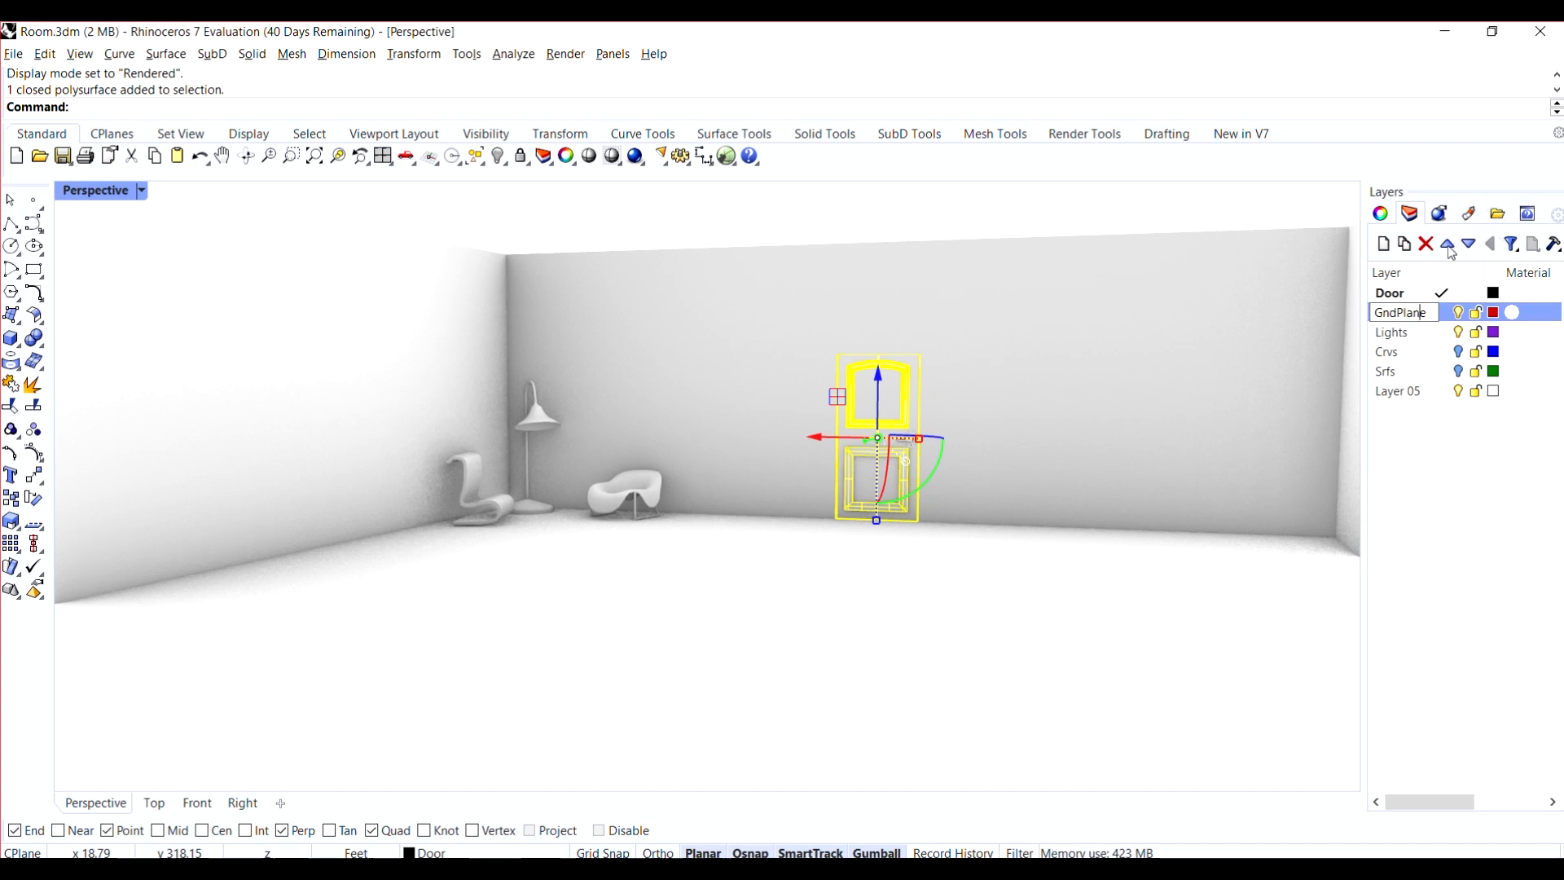
- Open the ground plane settings, enlarge their window vertically, and make the ground plane use a material
click(613, 54)
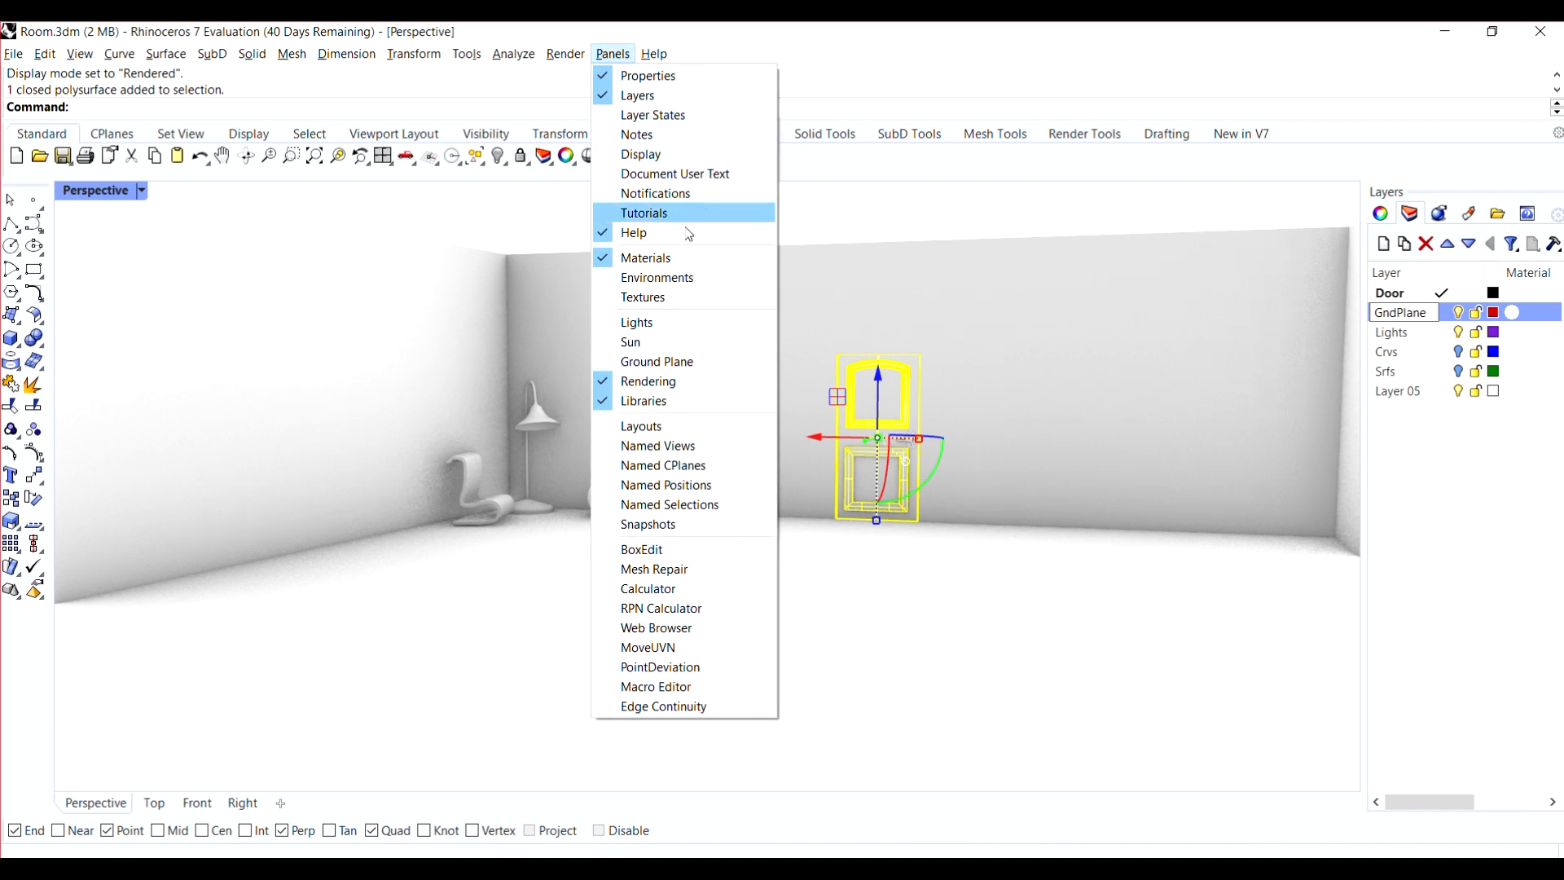
click(686, 360)
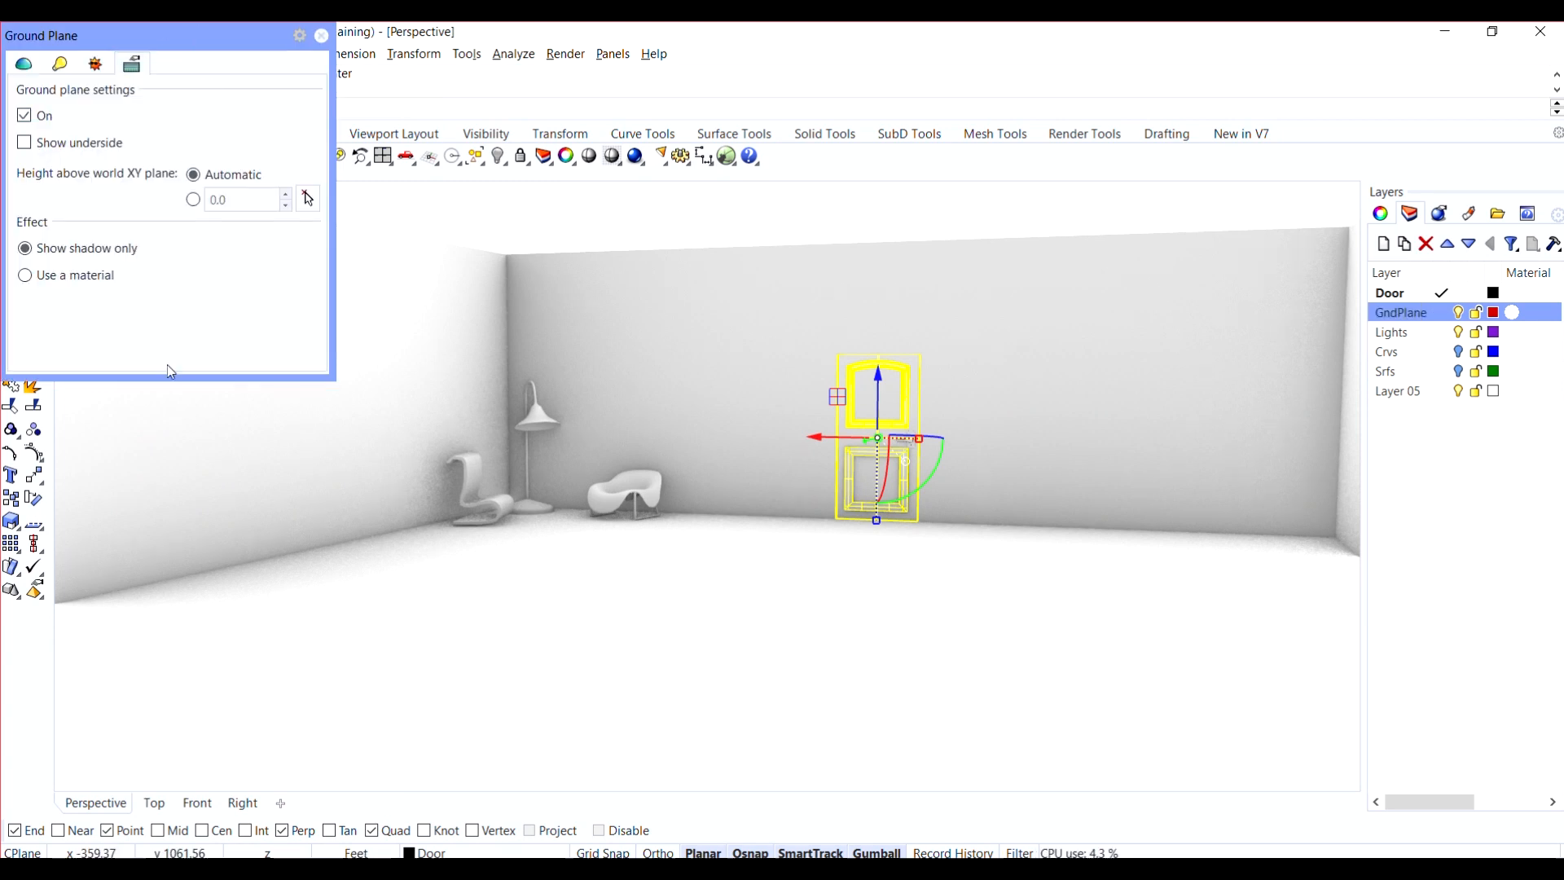
mouse_move(188, 373)
mouse_down()
mouse_move(115, 747)
mouse_move(162, 607)
mouse_up()
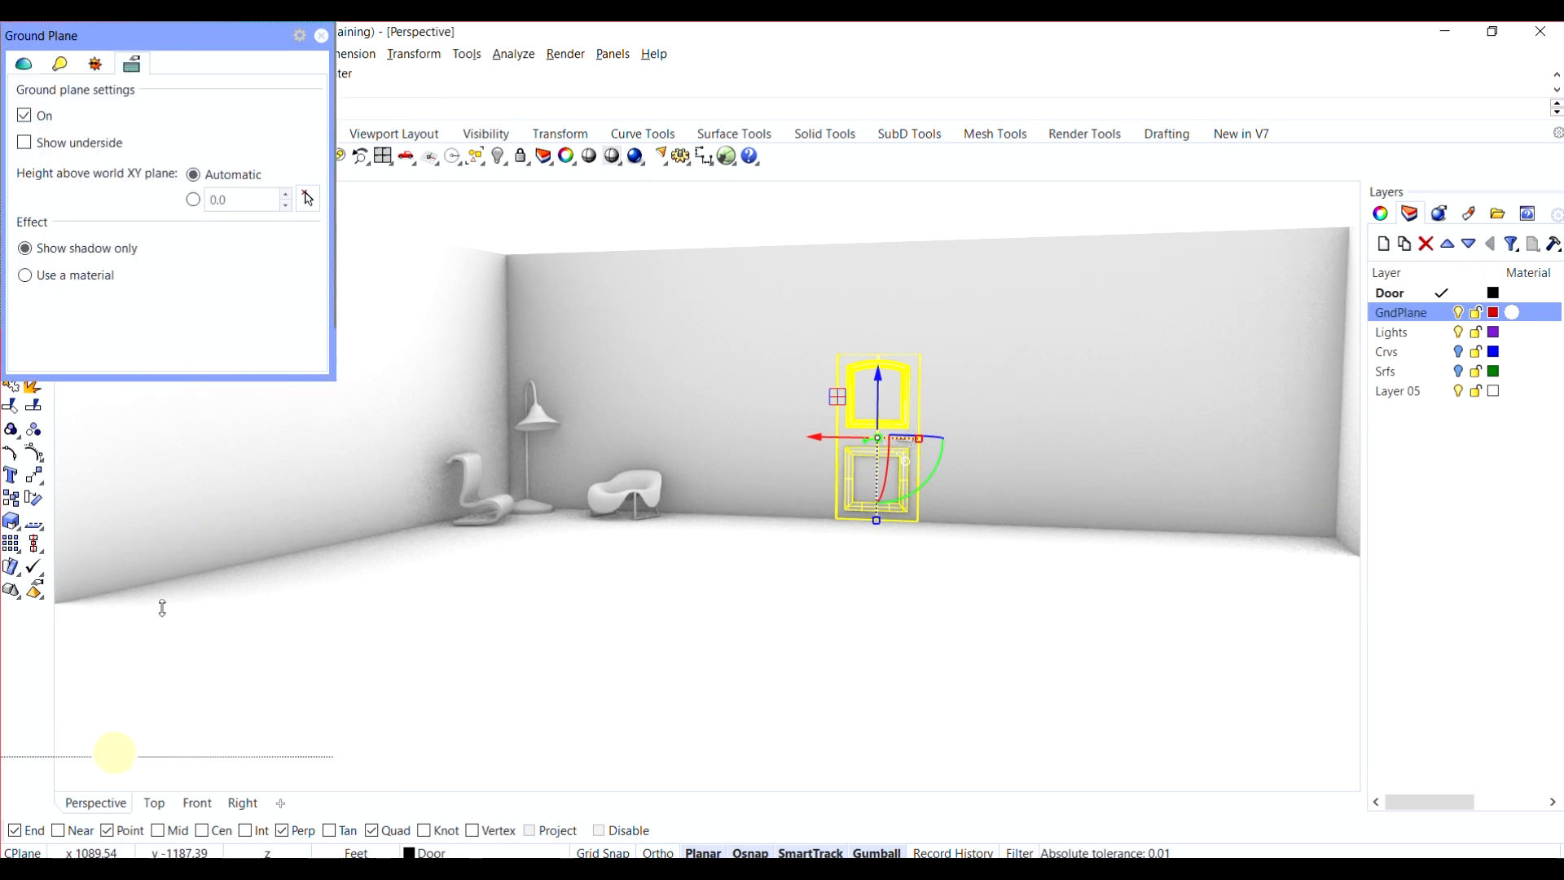
click(25, 276)
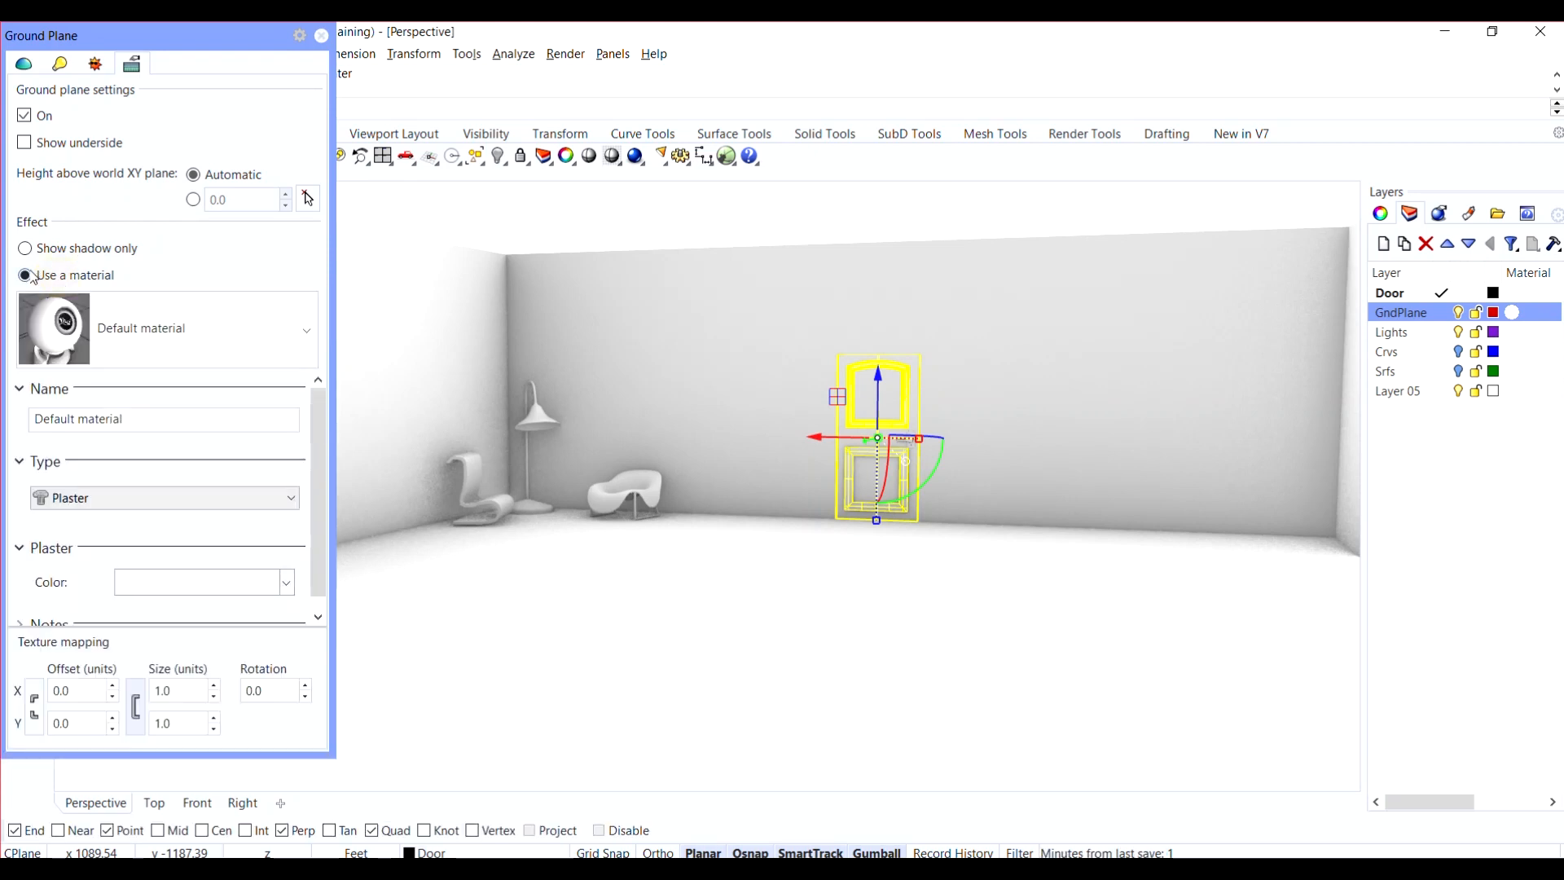
click(310, 343)
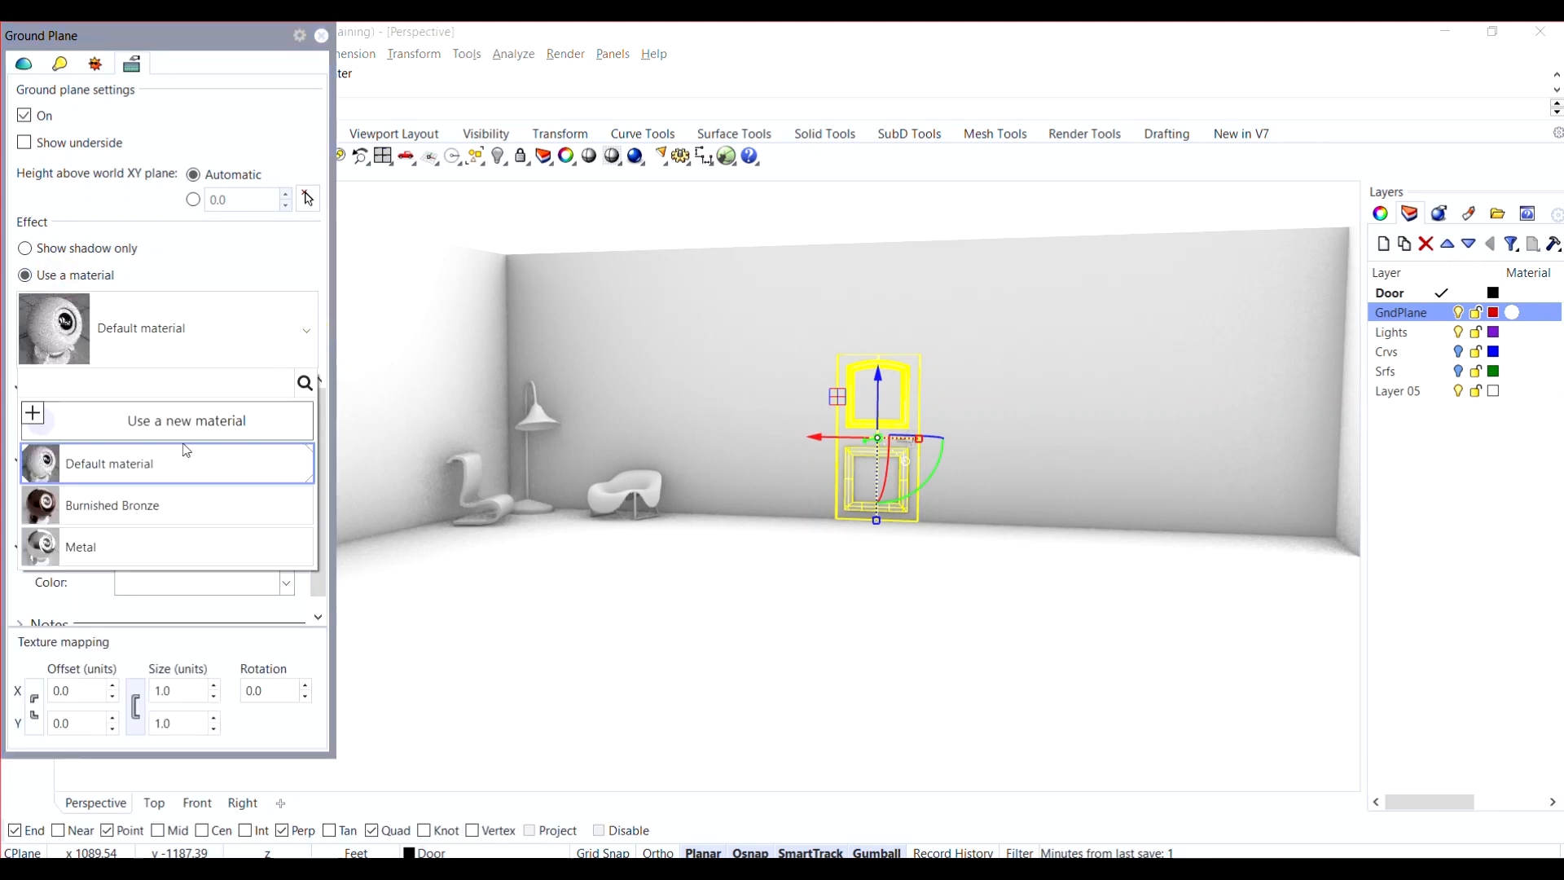
click(34, 415)
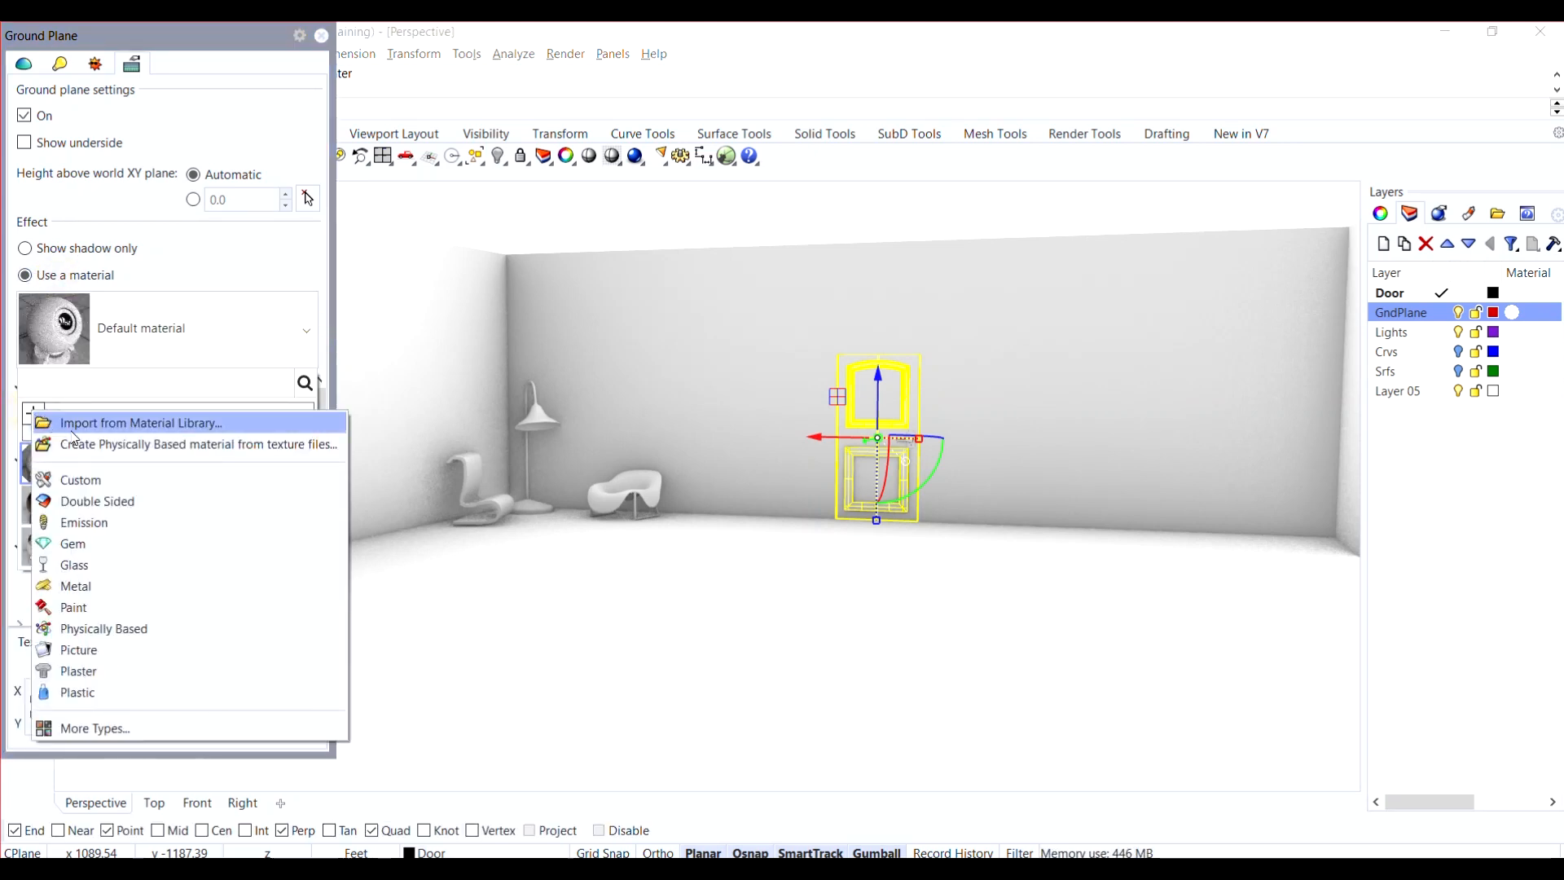
click(89, 423)
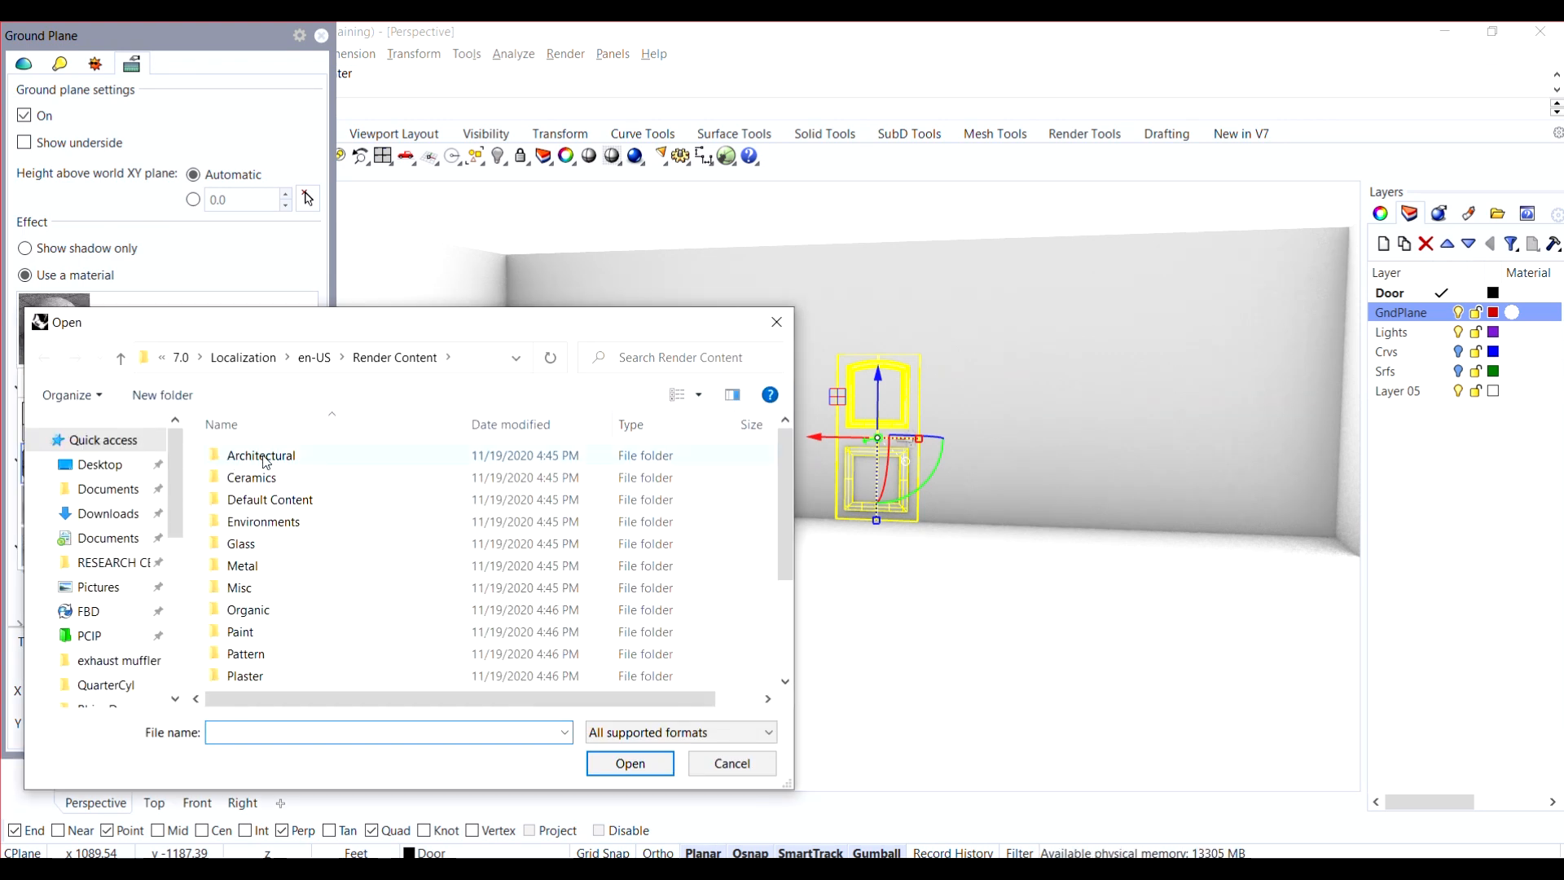
double_click(261, 455)
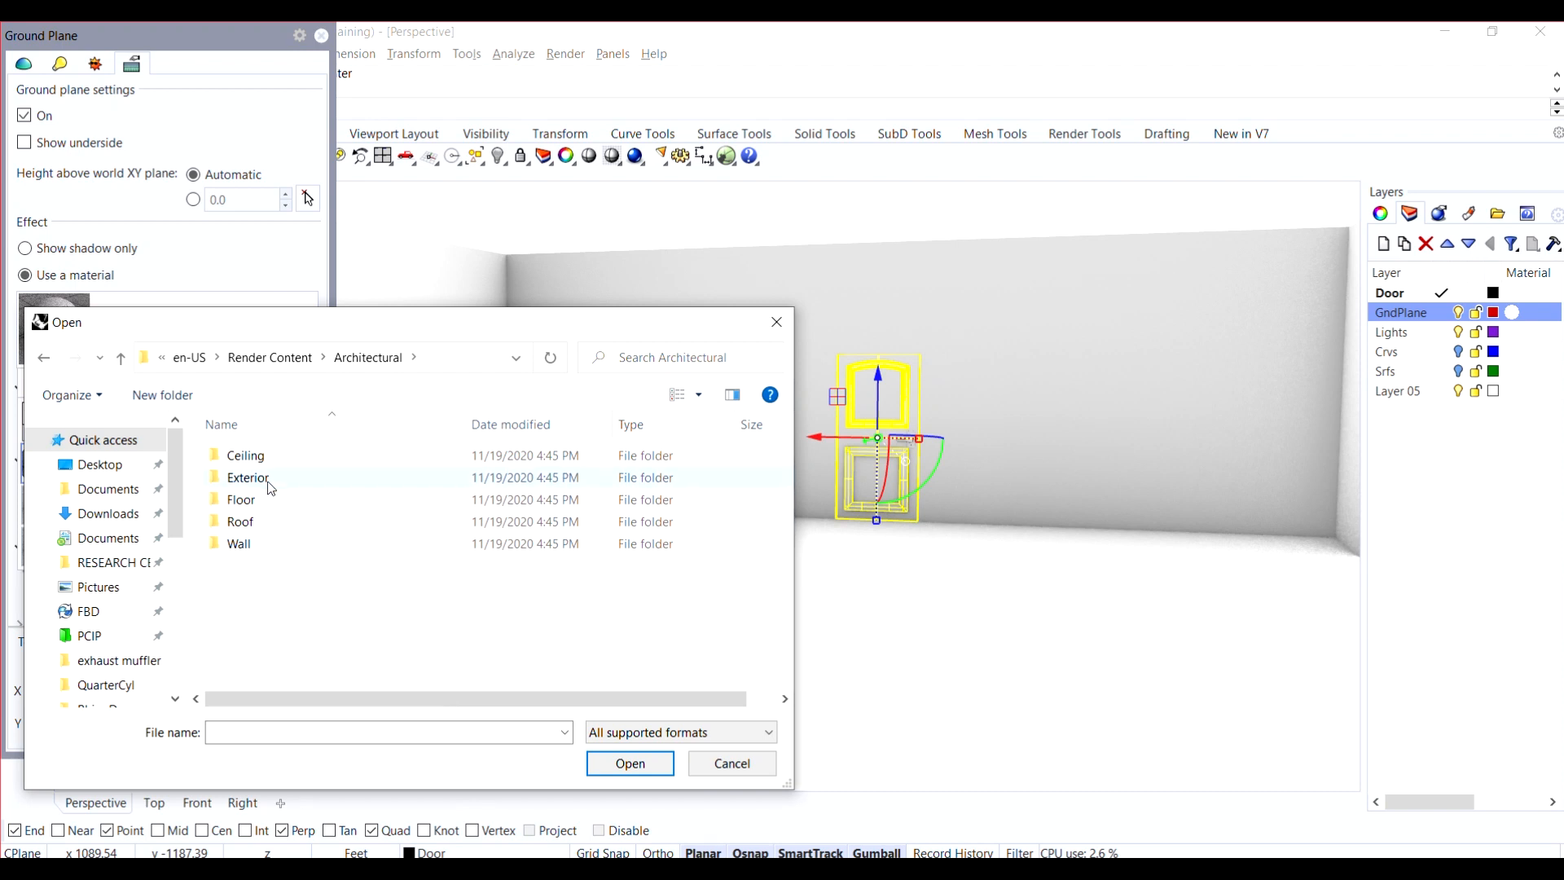
double_click(265, 499)
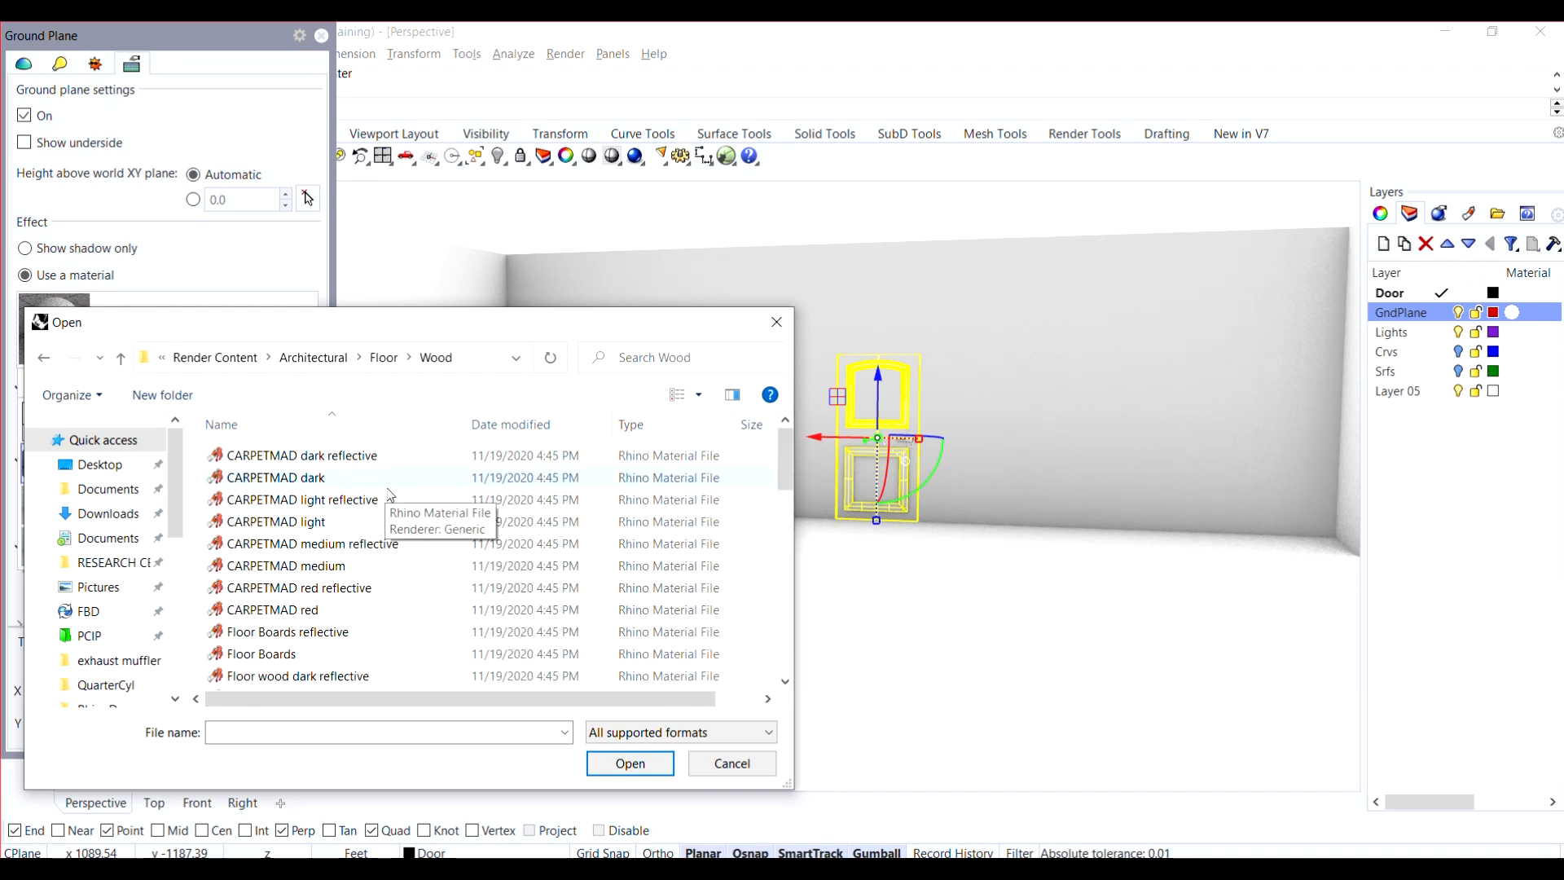
scroll(394, 486, down, 7)
scroll(408, 687, up, 8)
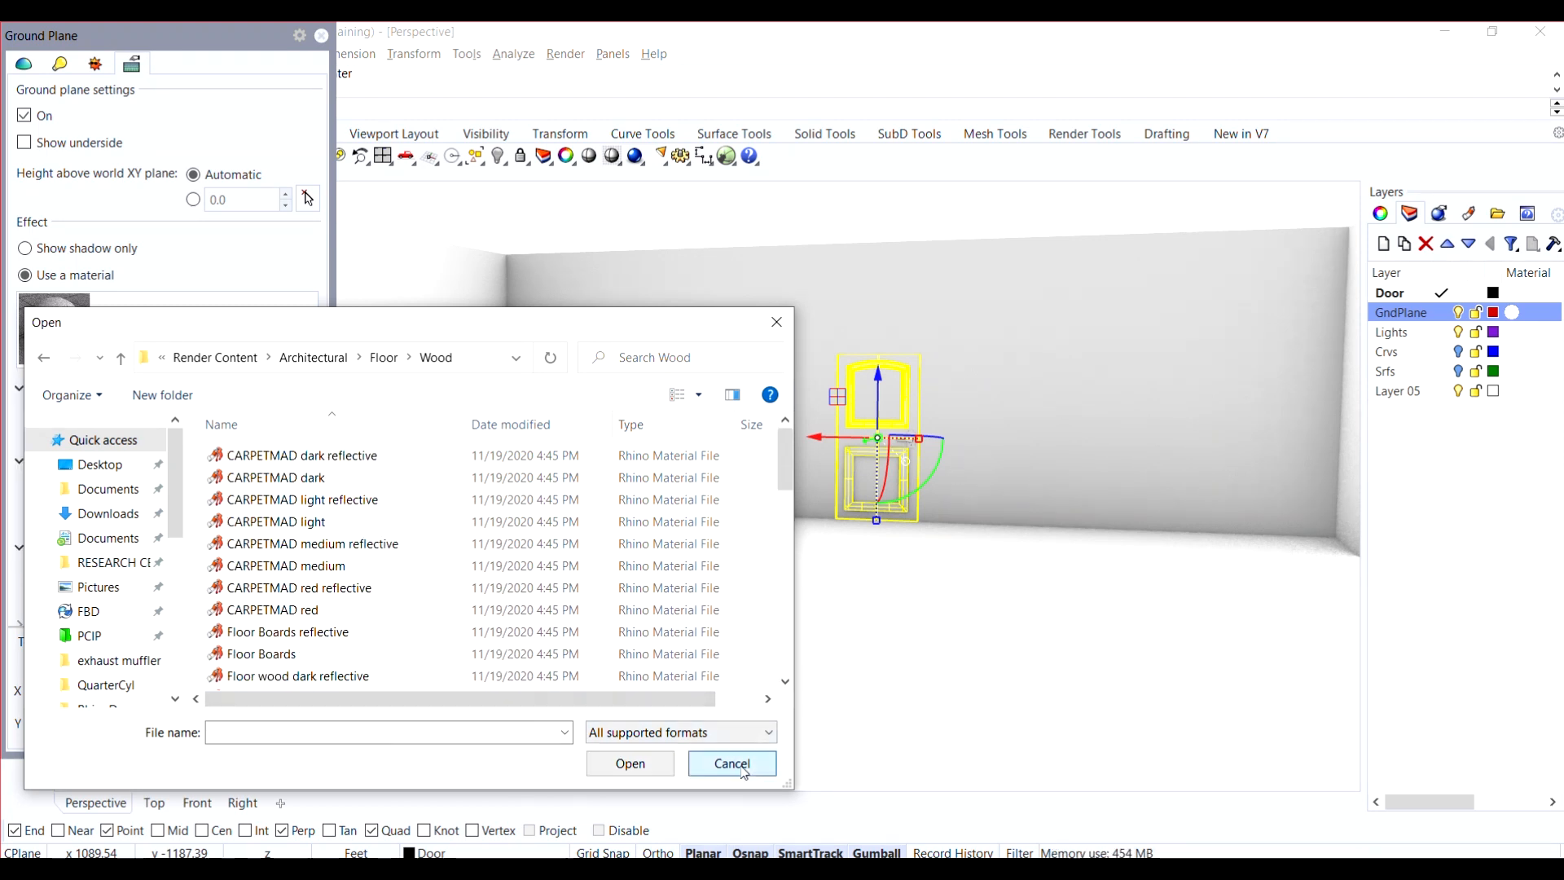
click(731, 763)
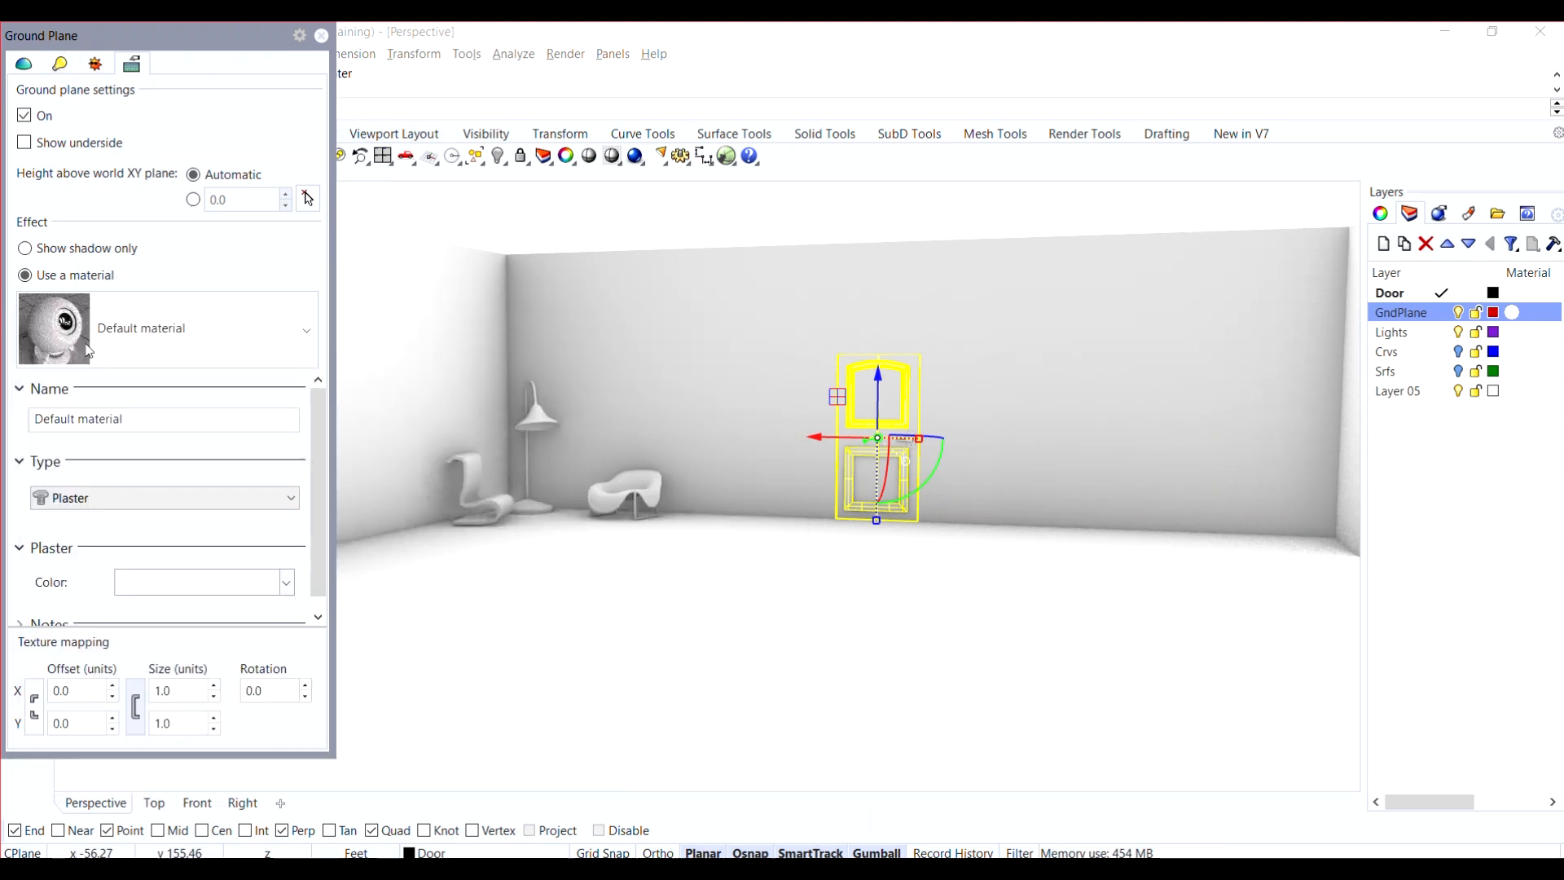
click(307, 335)
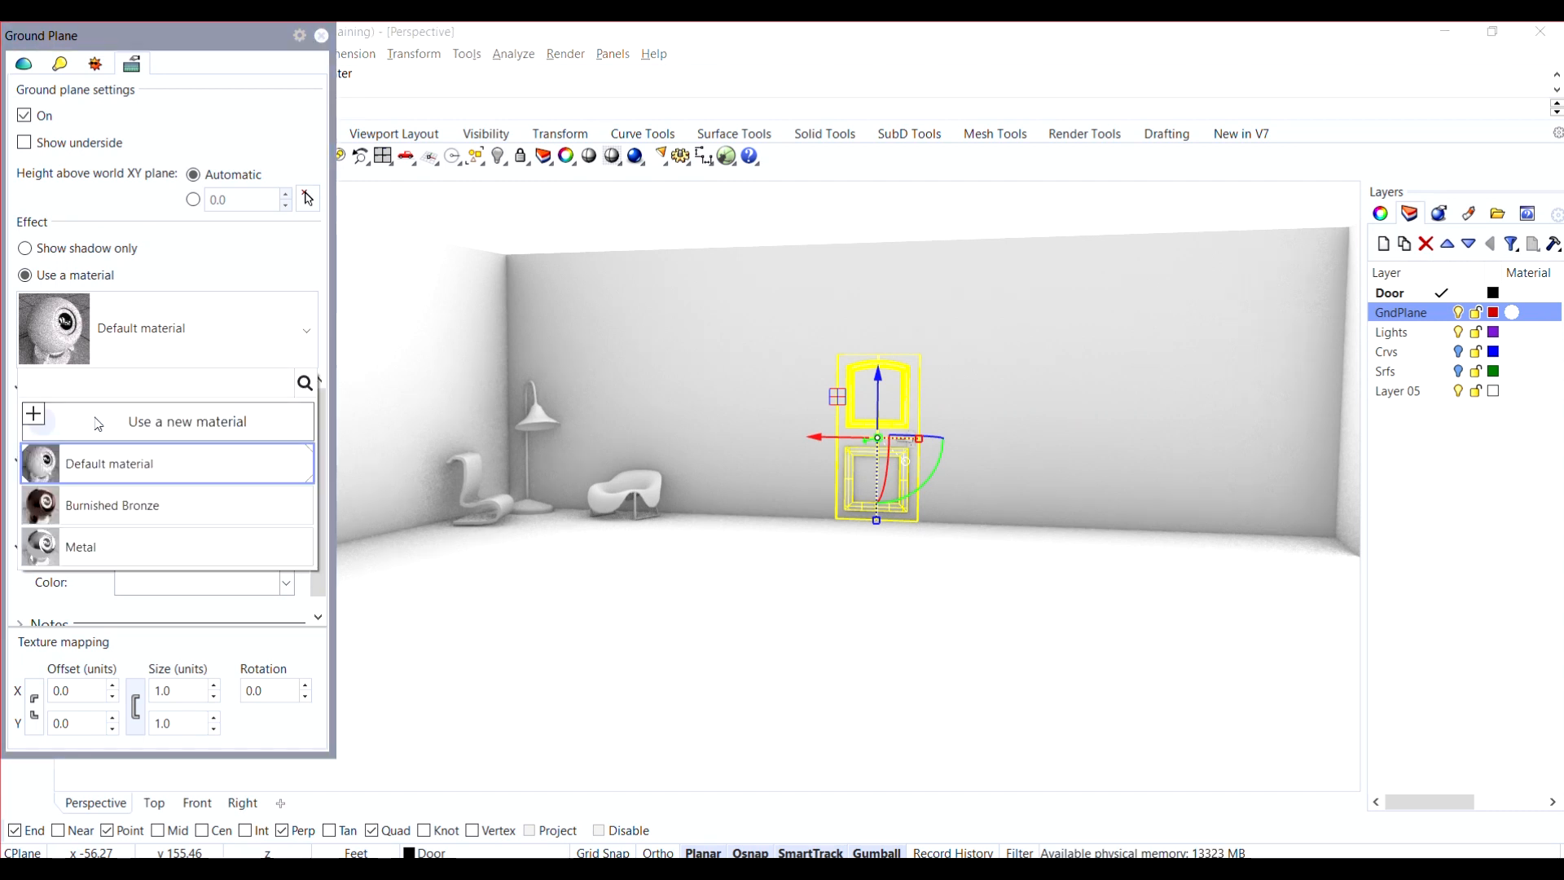
click(35, 417)
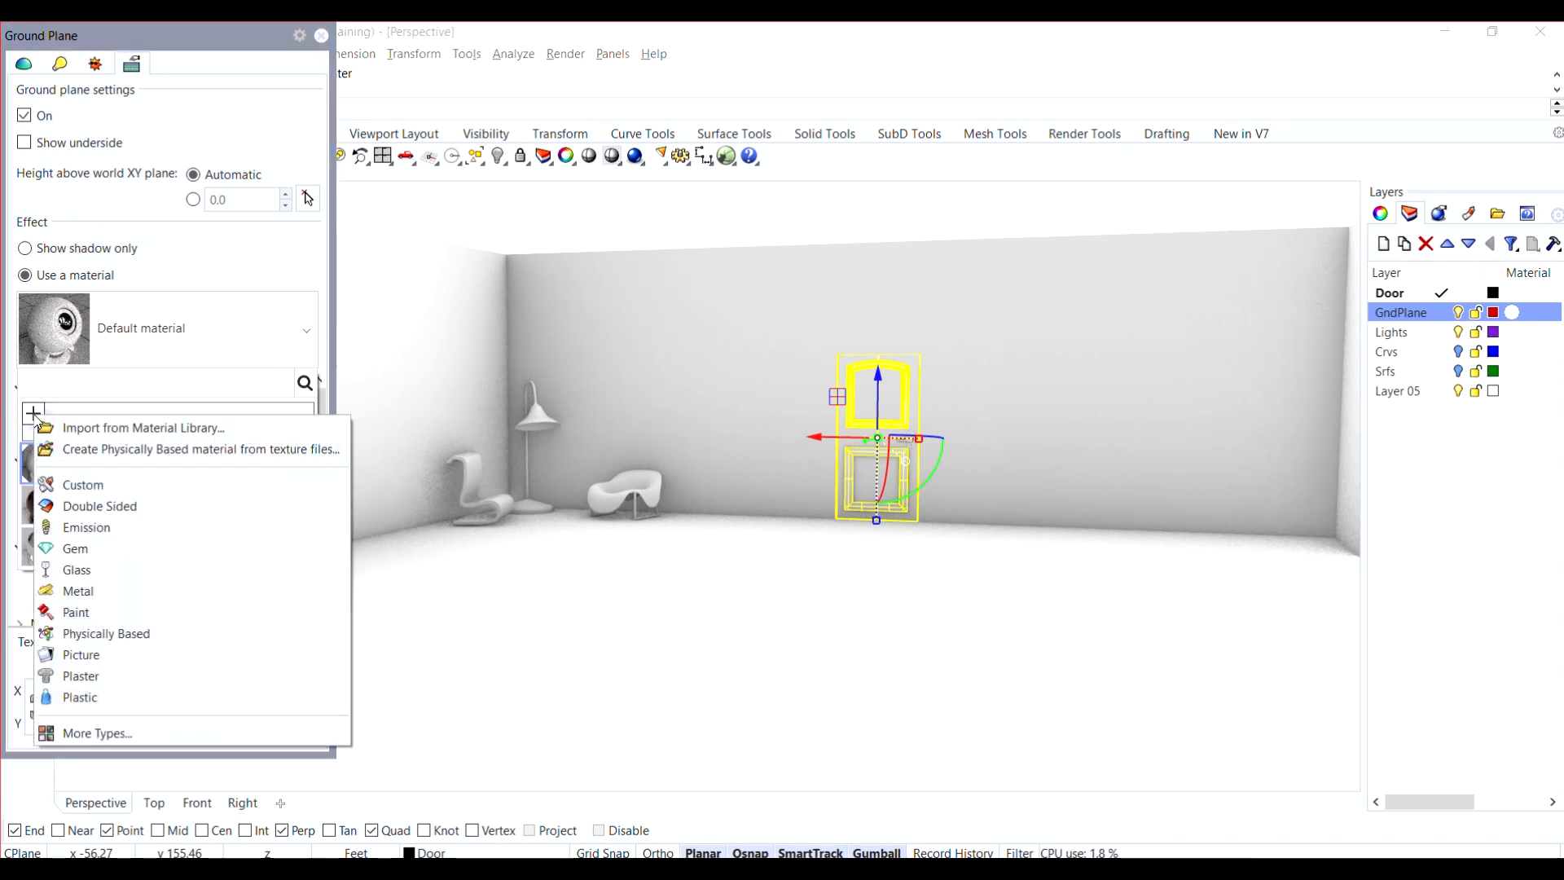
click(169, 114)
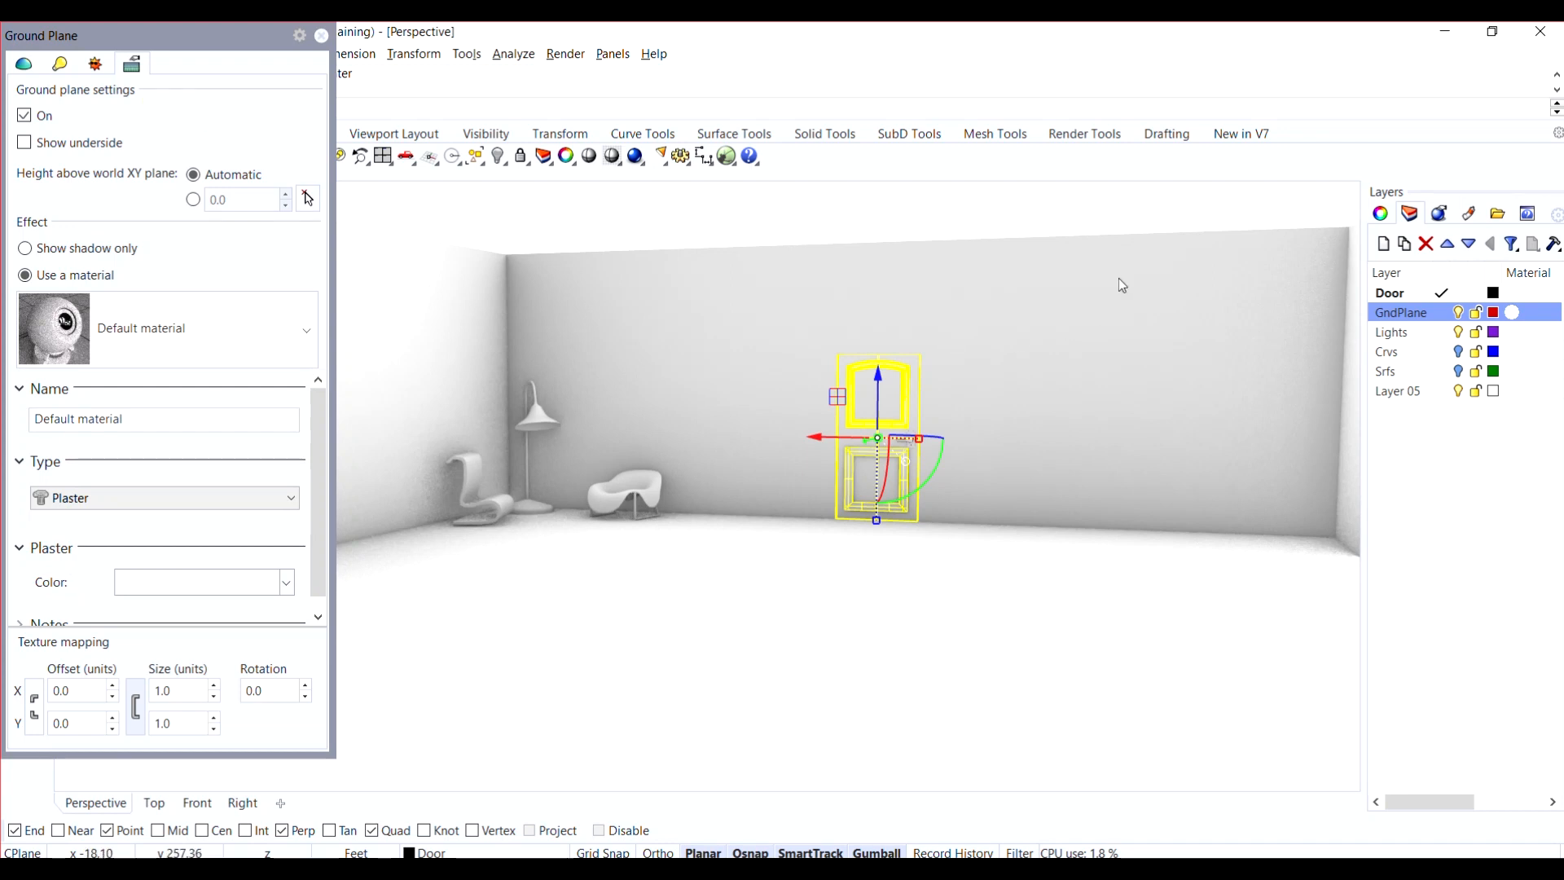
- Show the material libraries, widen their display area, and go back to the main Render Content folder
click(1499, 214)
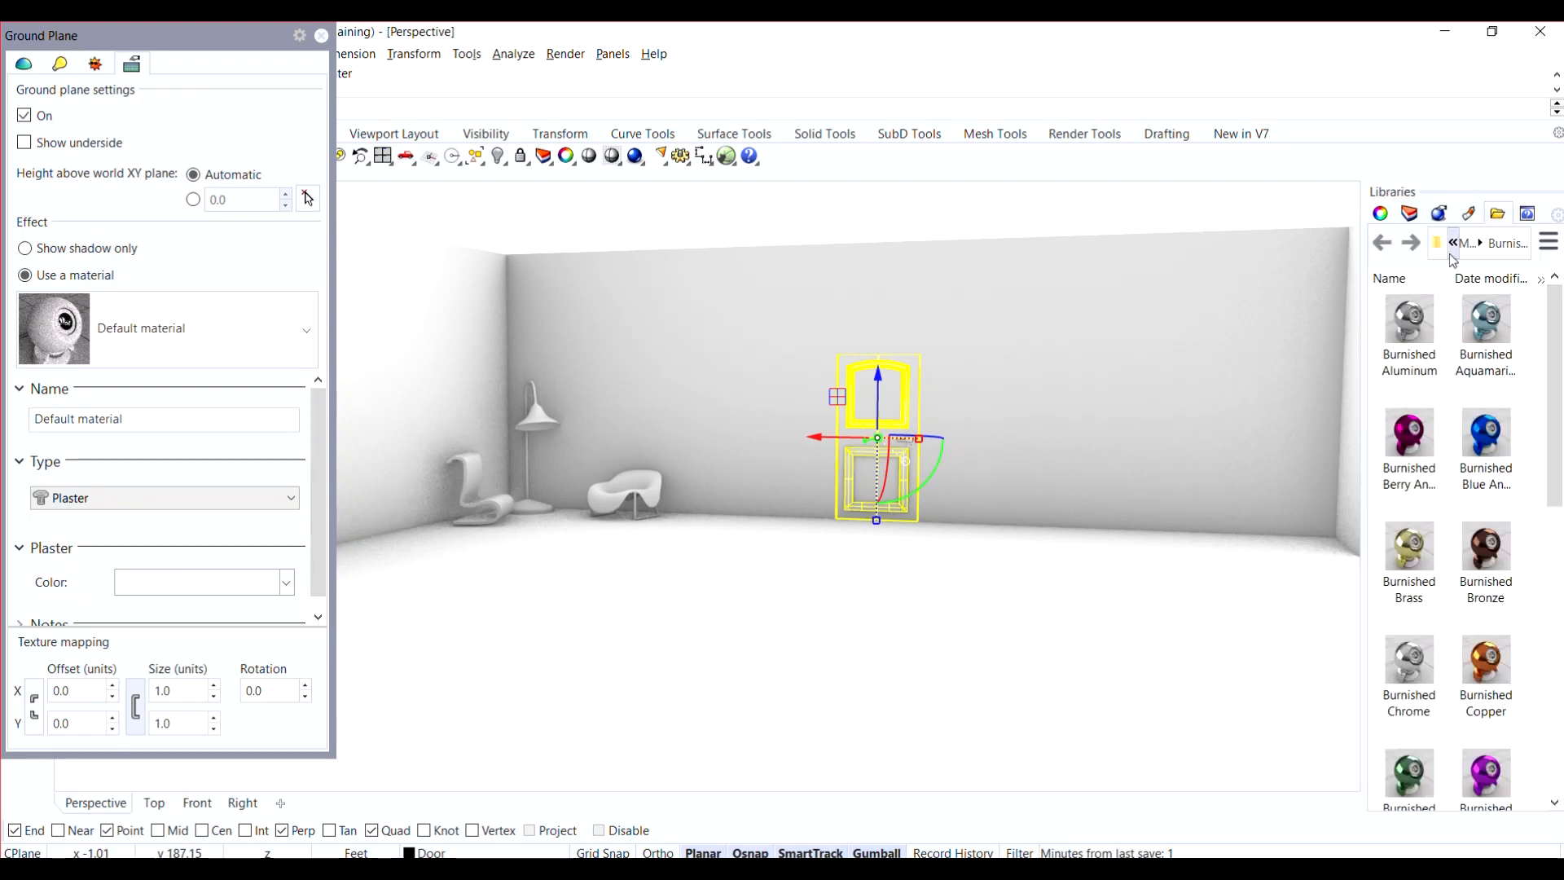
drag(1343, 281, 1177, 295)
click(1290, 243)
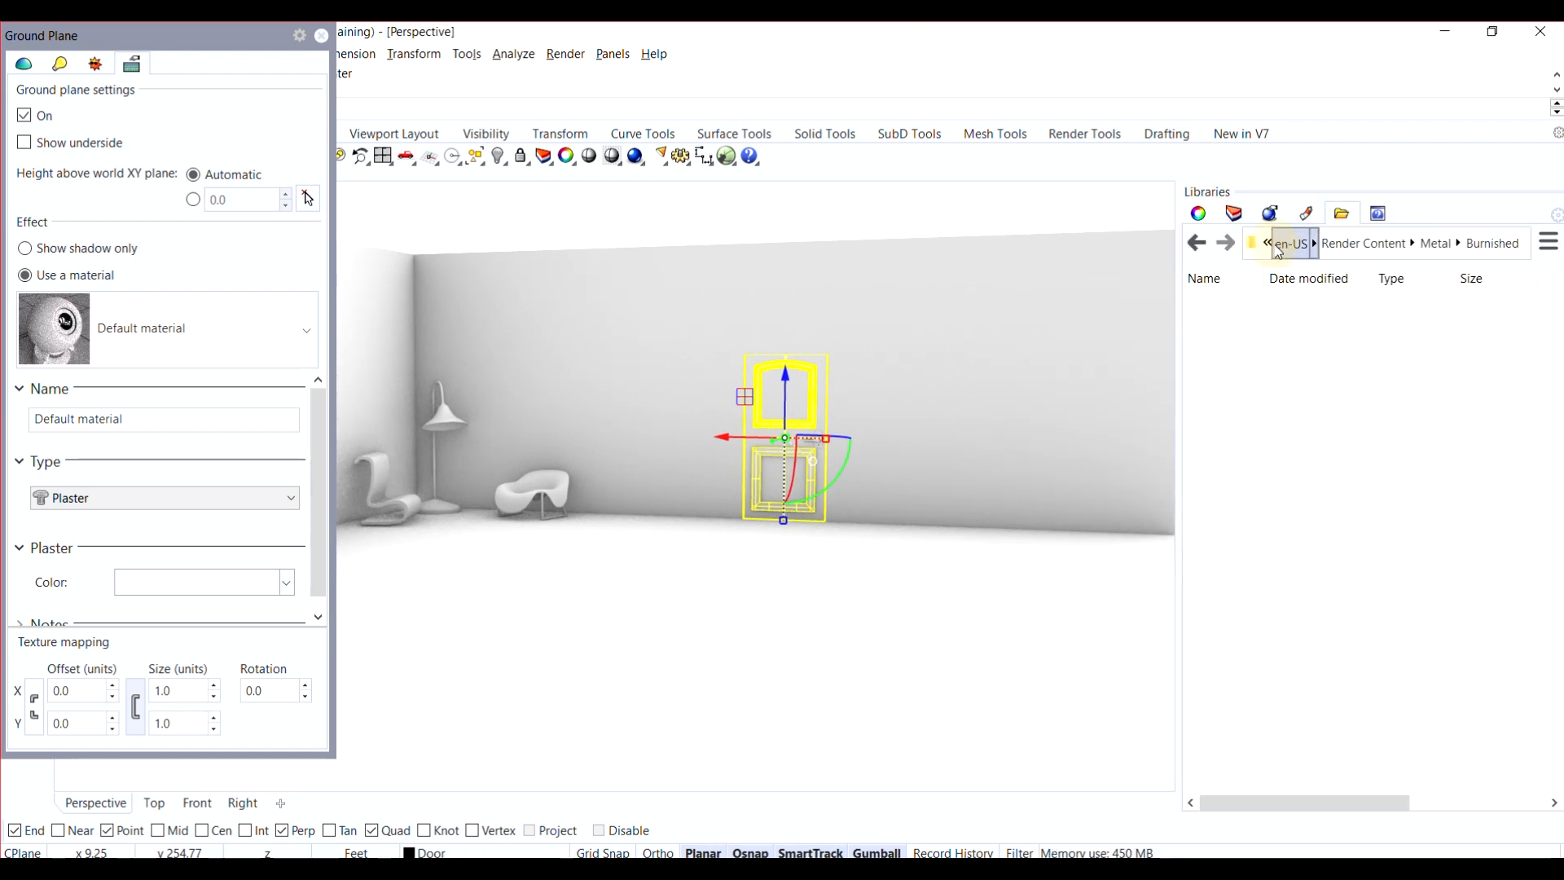
click(1548, 243)
click(1502, 277)
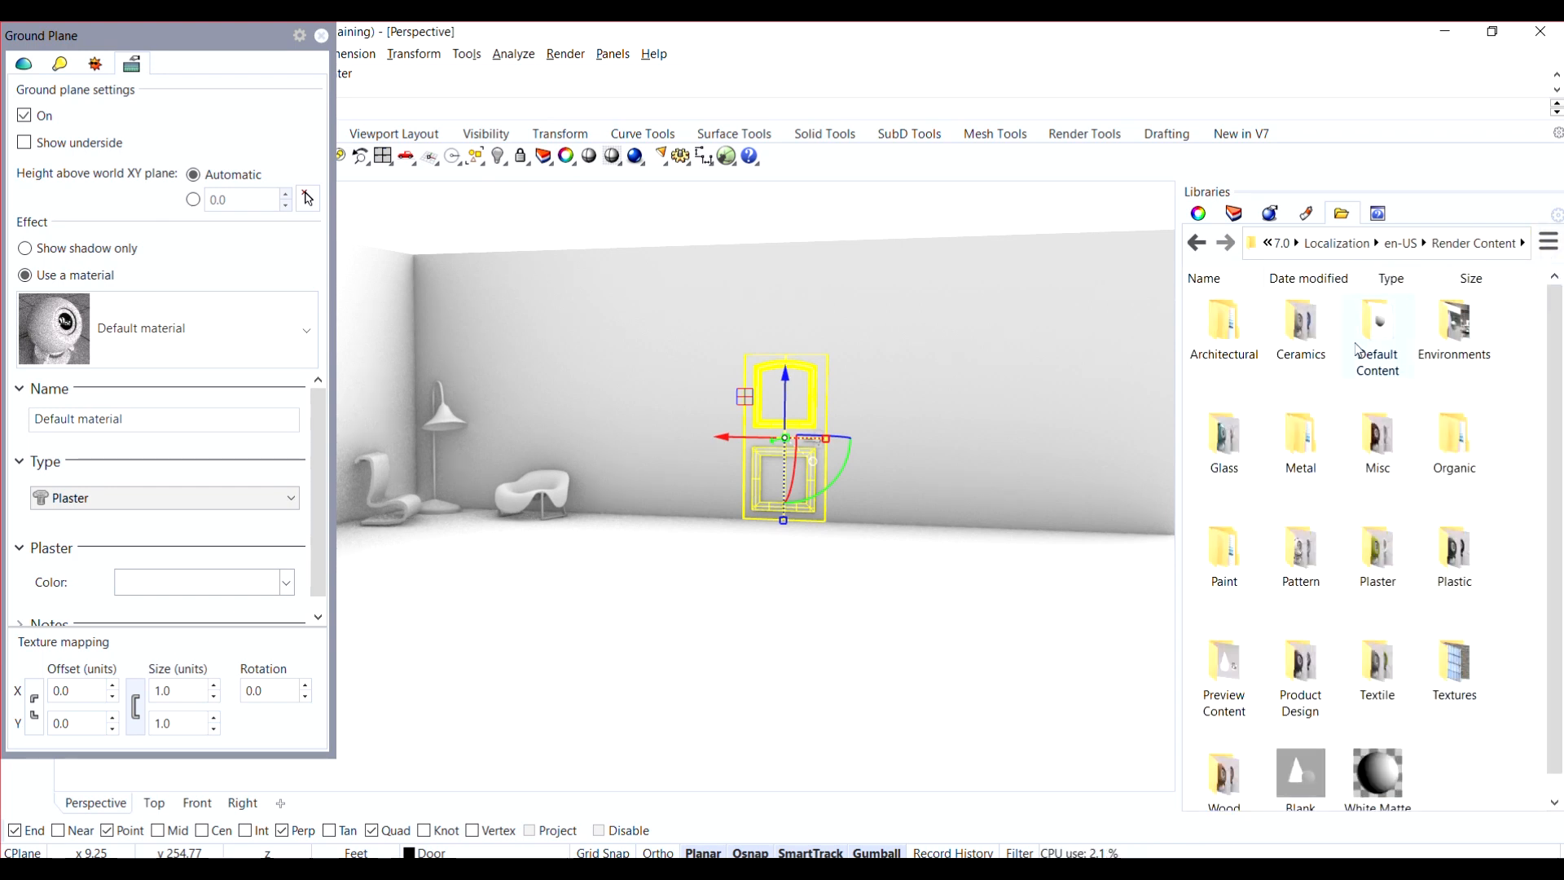
- Apply the CARPETMAD red reflective material from the Architectural > Floor > Wood library folder to the ground plane surface
double_click(1228, 327)
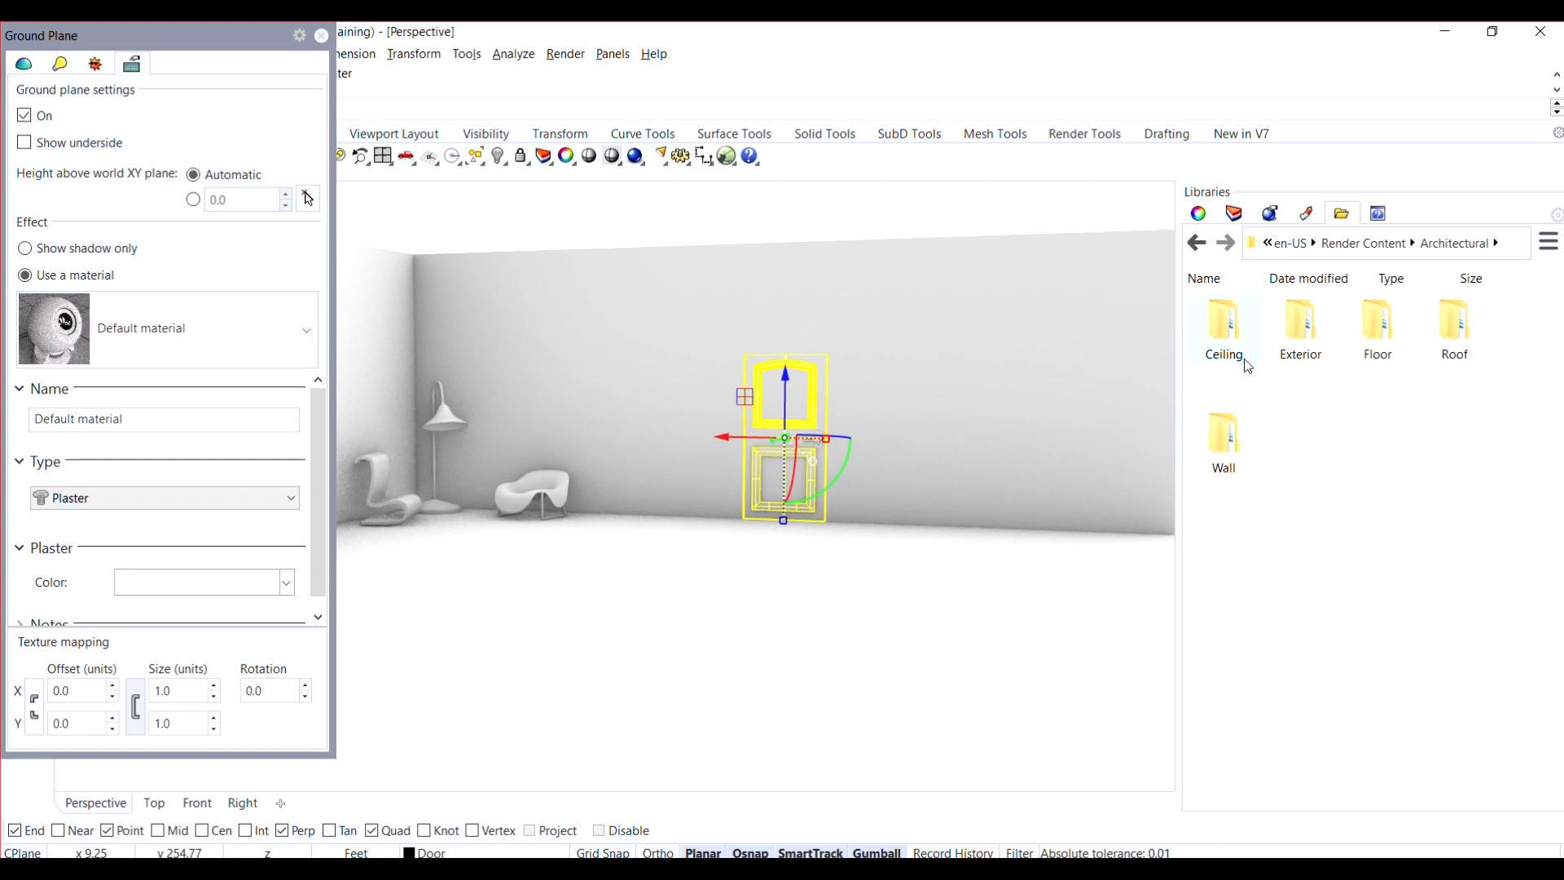
double_click(1376, 326)
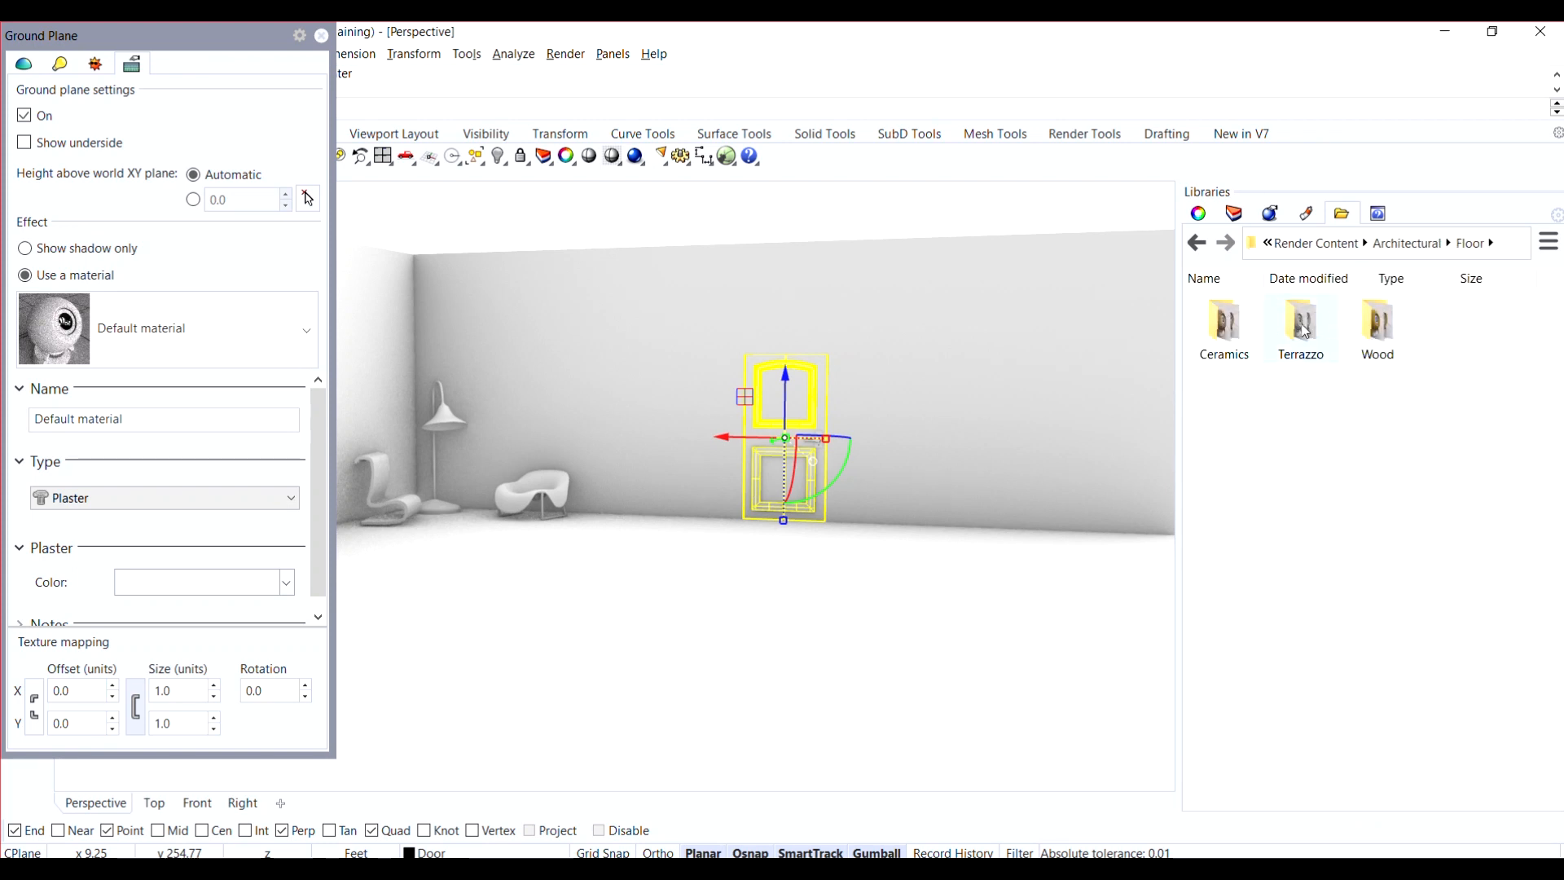
double_click(1387, 326)
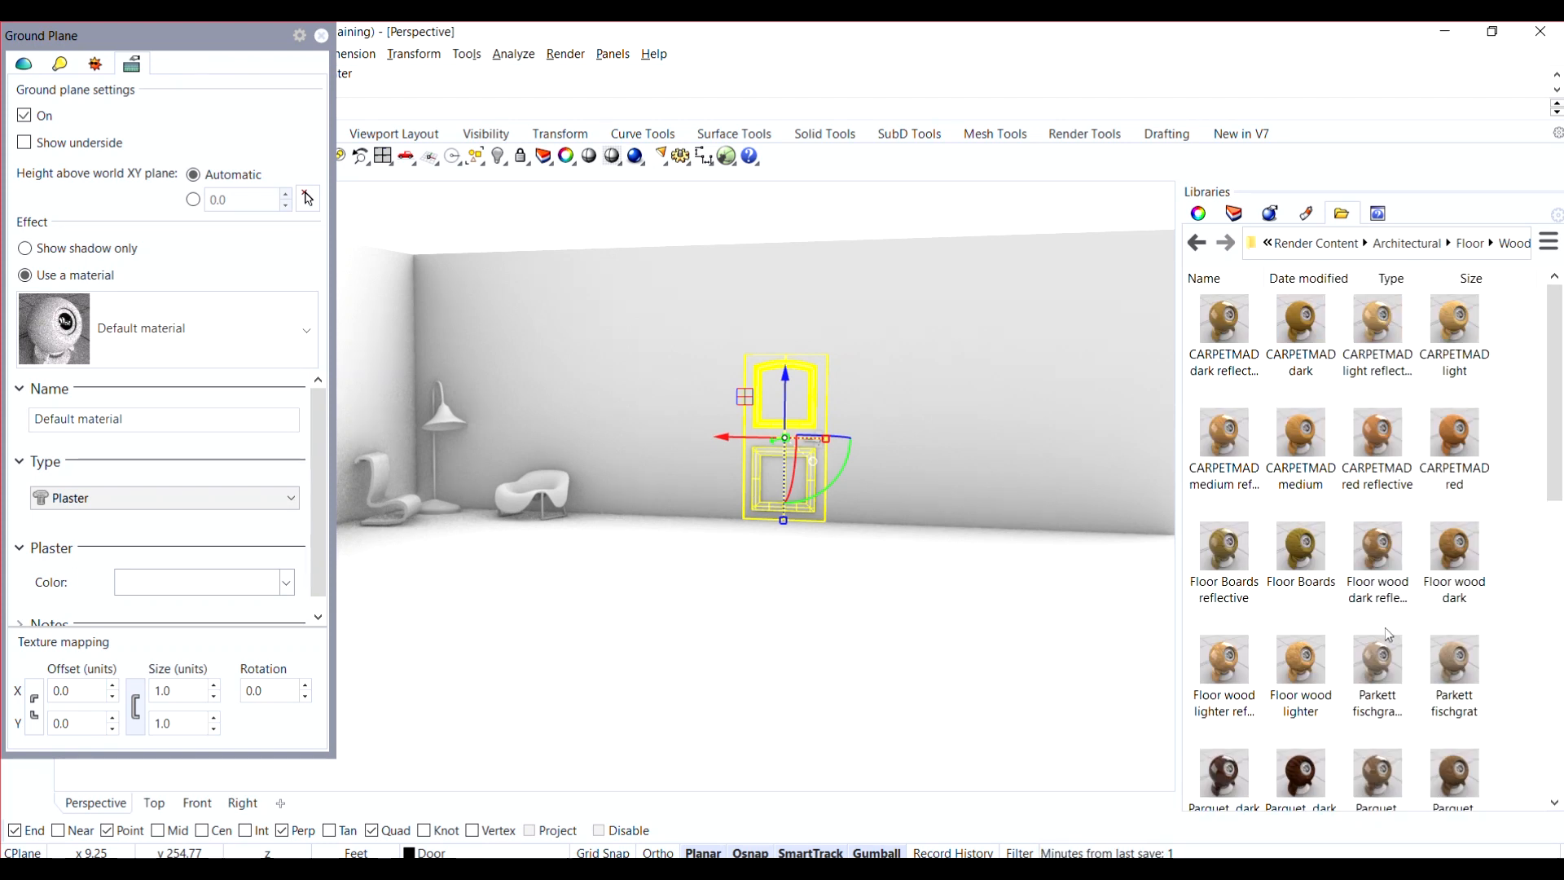
scroll(1388, 635, down, 5)
scroll(1381, 623, up, 5)
scroll(1478, 381, down, 10)
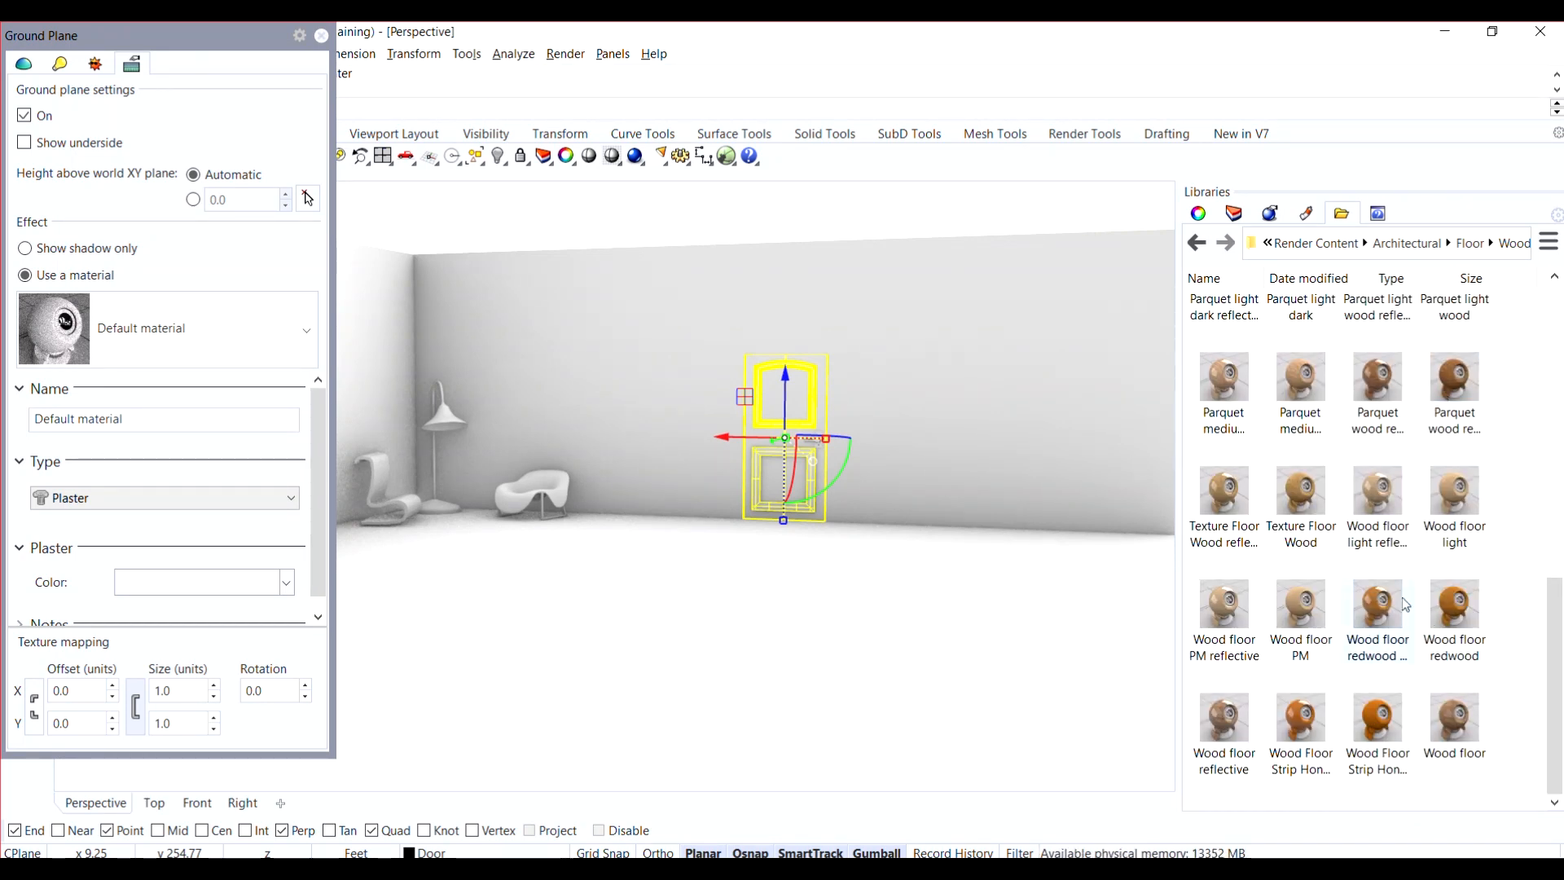
scroll(1401, 611, up, 8)
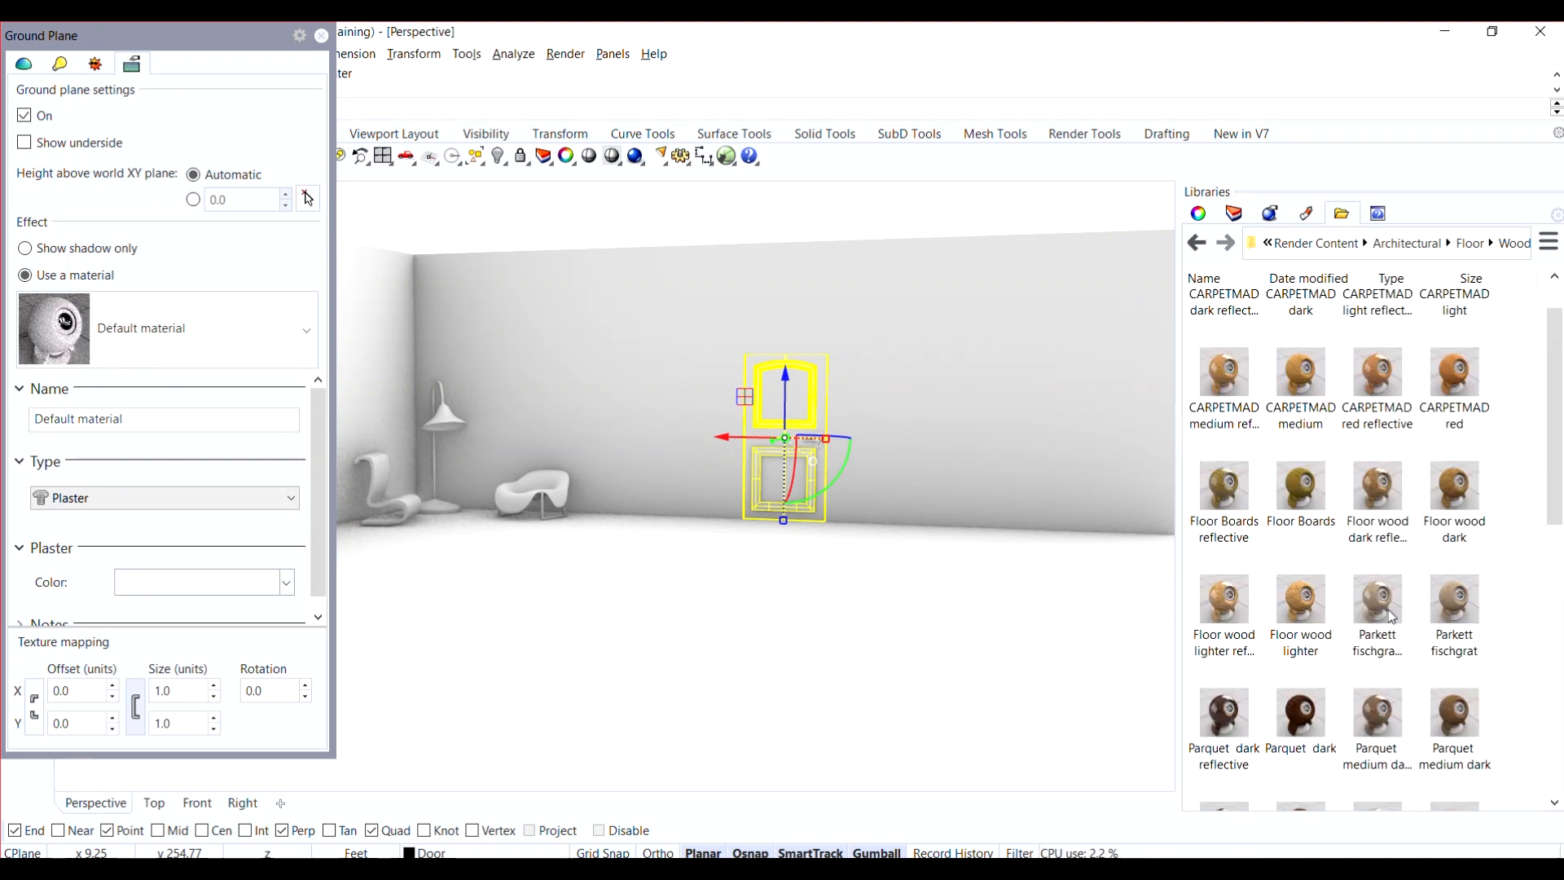
scroll(1377, 607, up, 1)
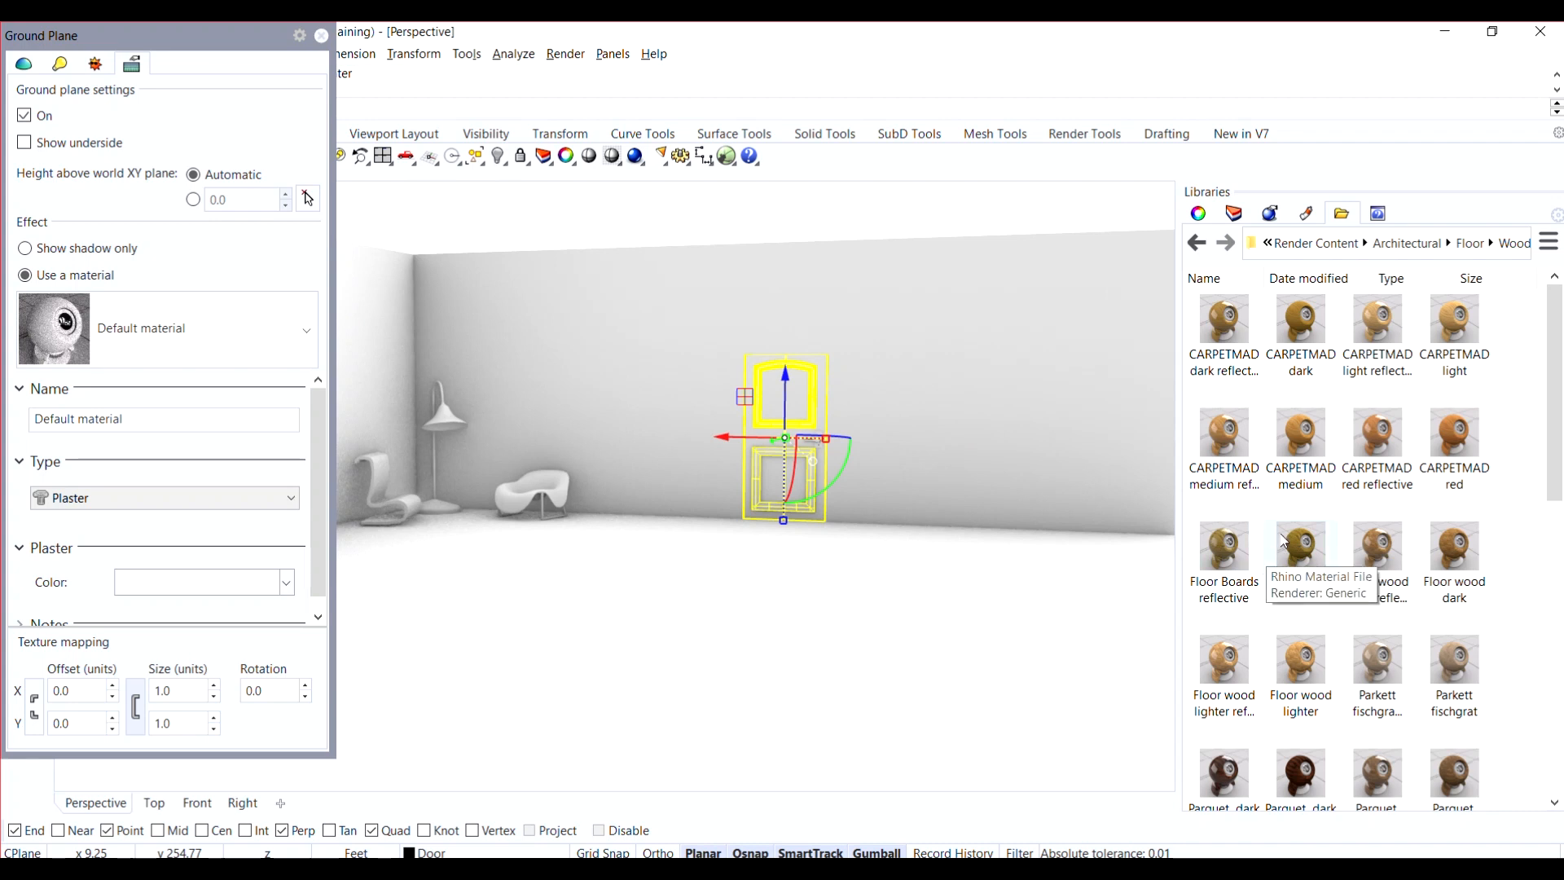
drag(1379, 434, 681, 642)
click(721, 714)
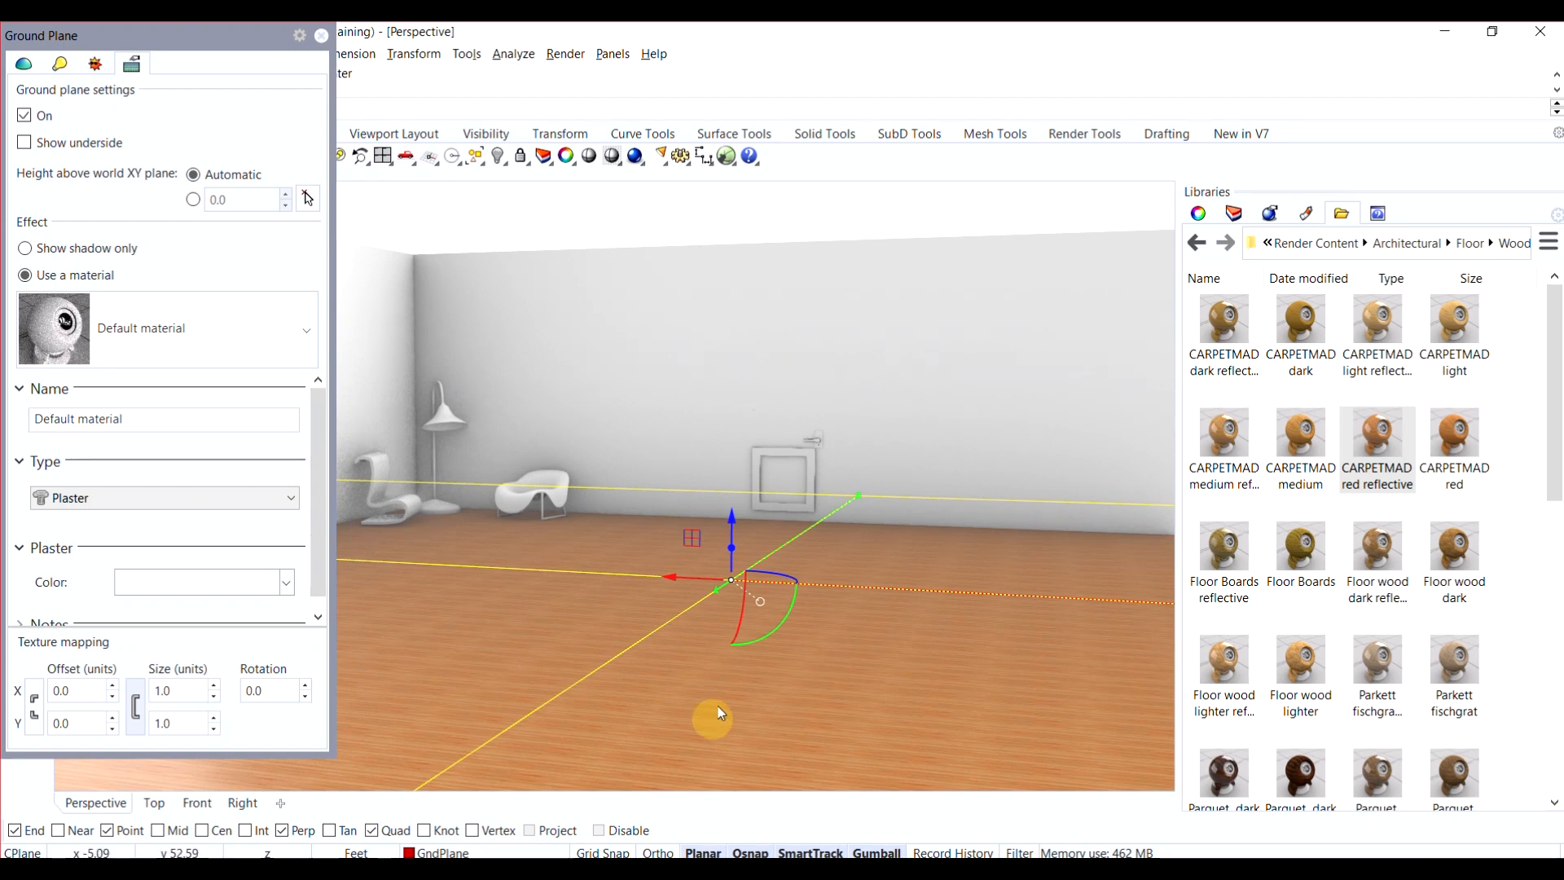
- Select the room walls and apply the Blue thin brick material from the Architectural > Wall > Tile library folder to them
click(954, 427)
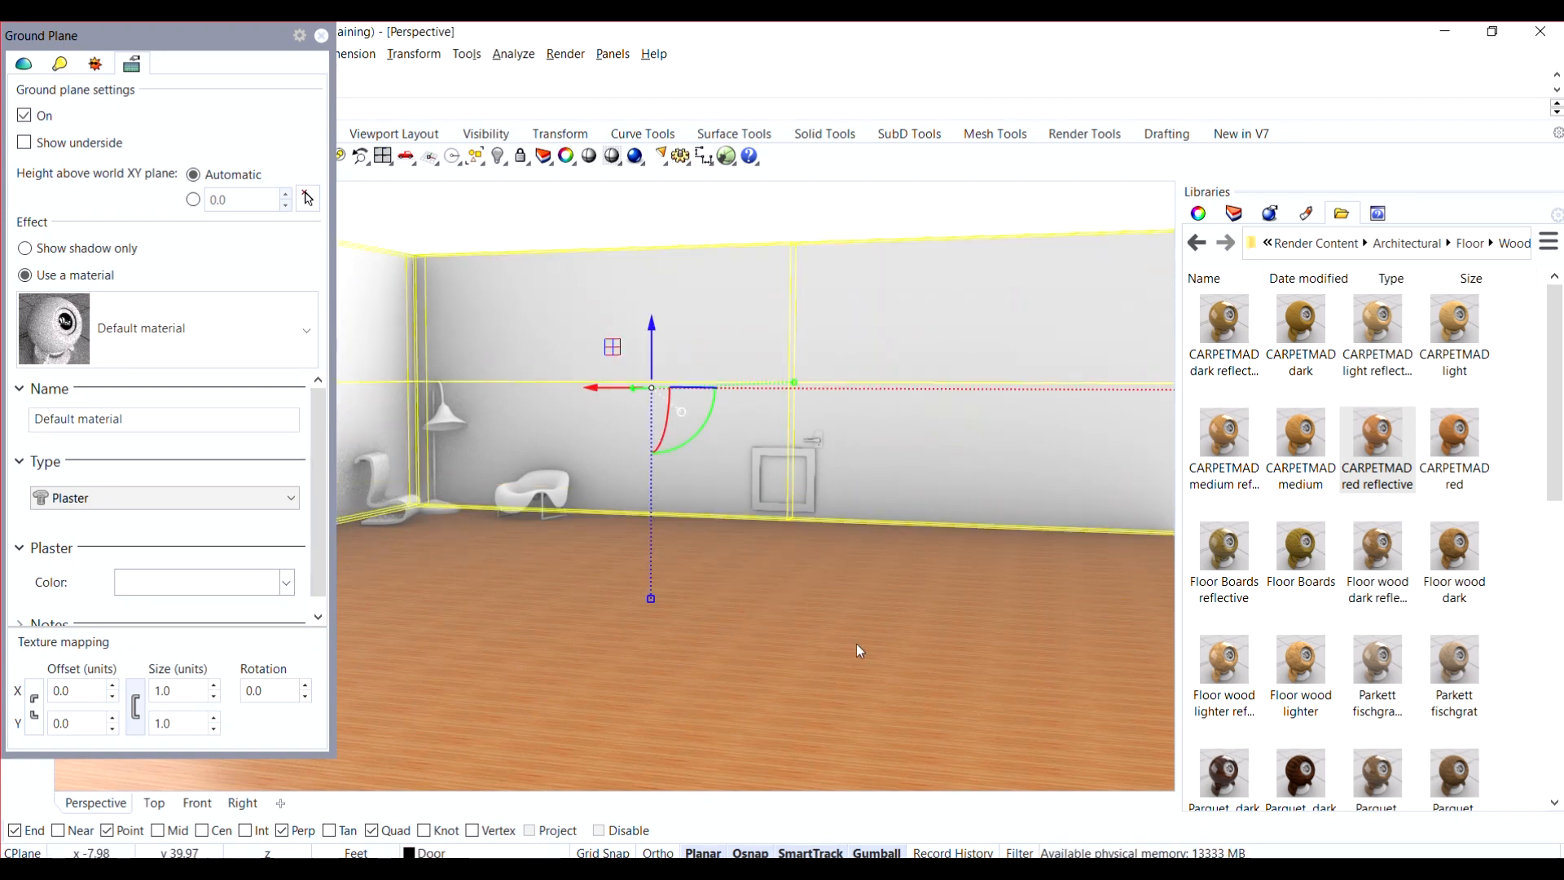
scroll(851, 644, down, 3)
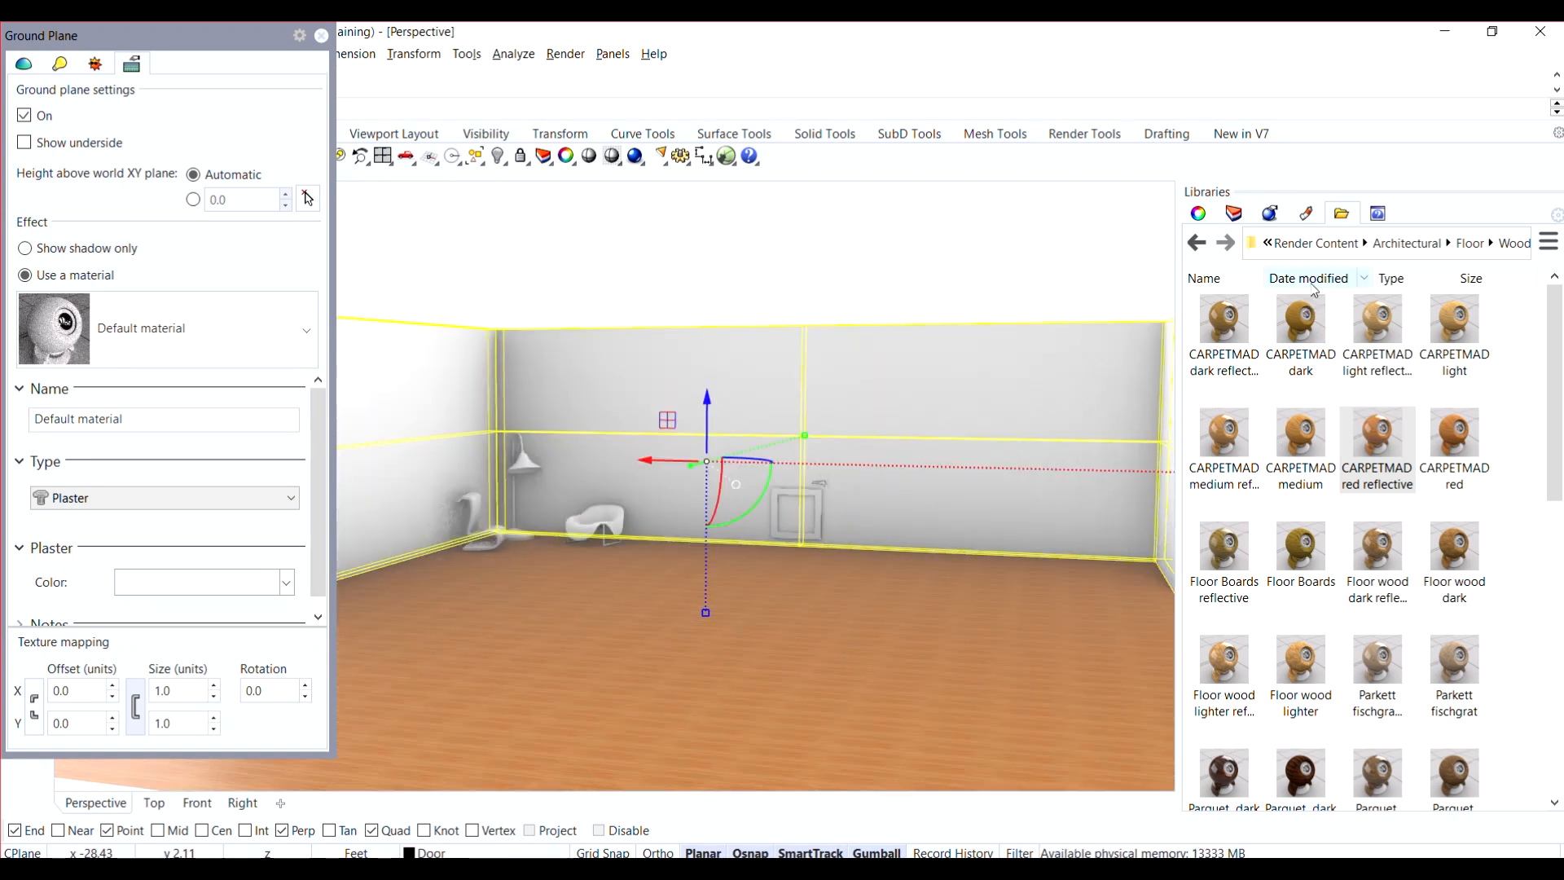
click(1315, 243)
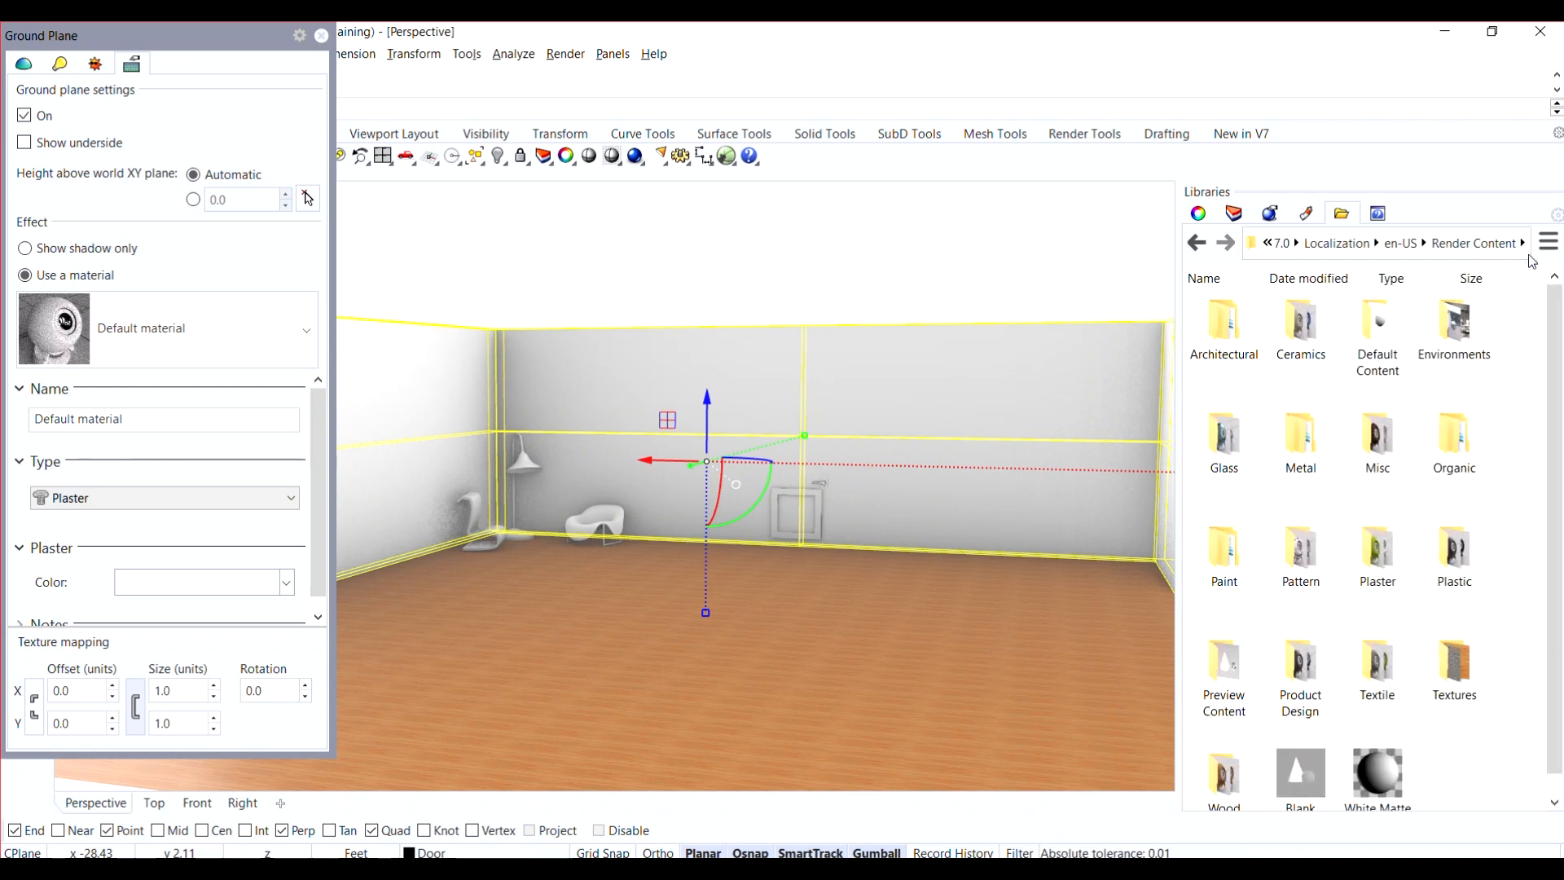
double_click(1224, 326)
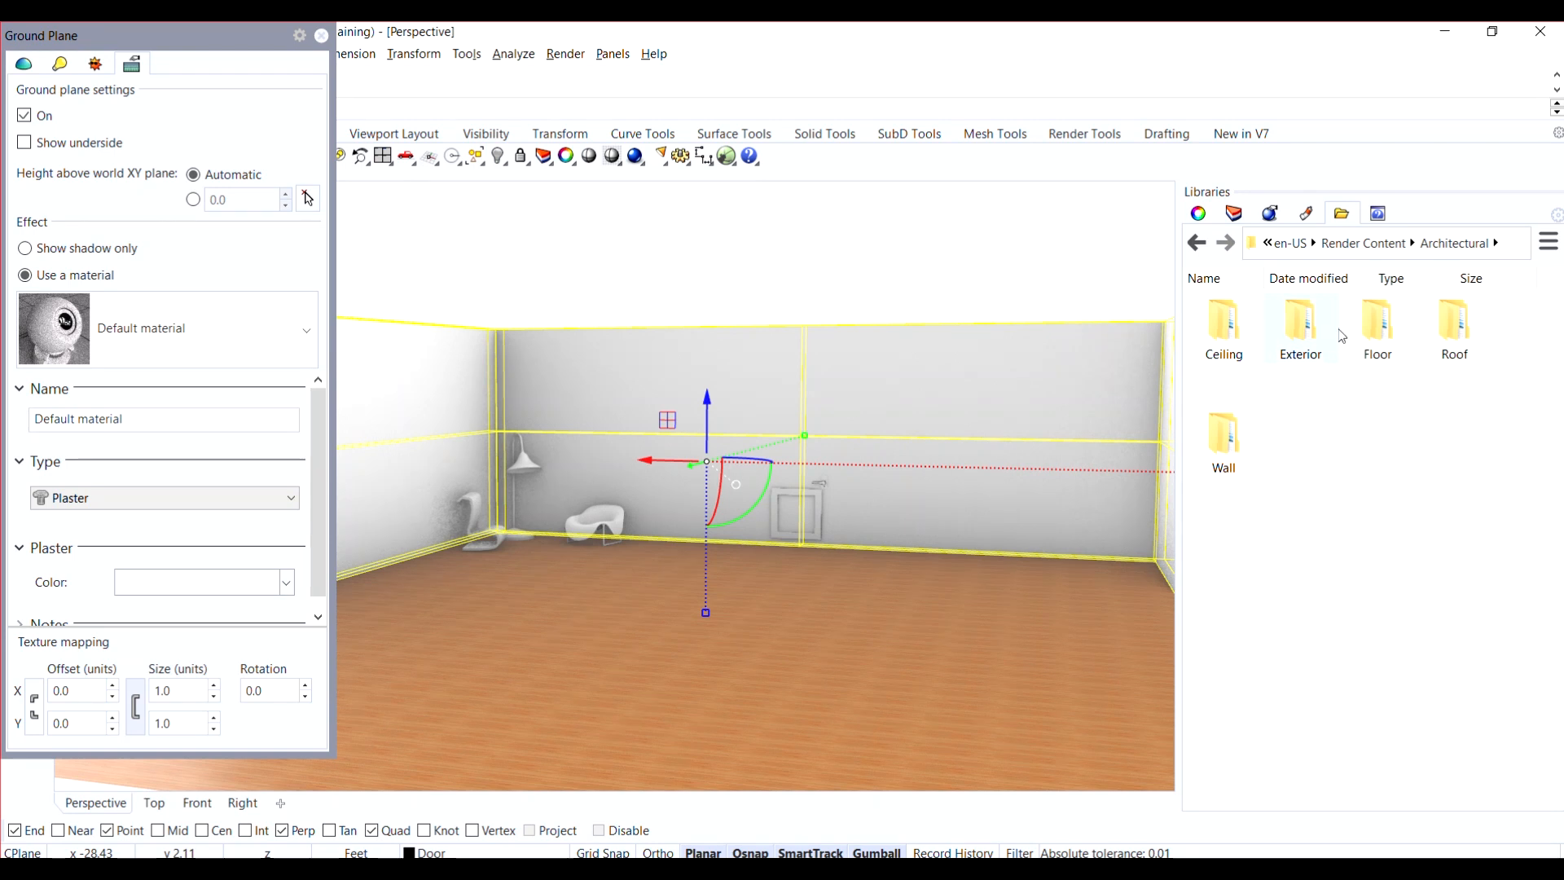
double_click(1229, 442)
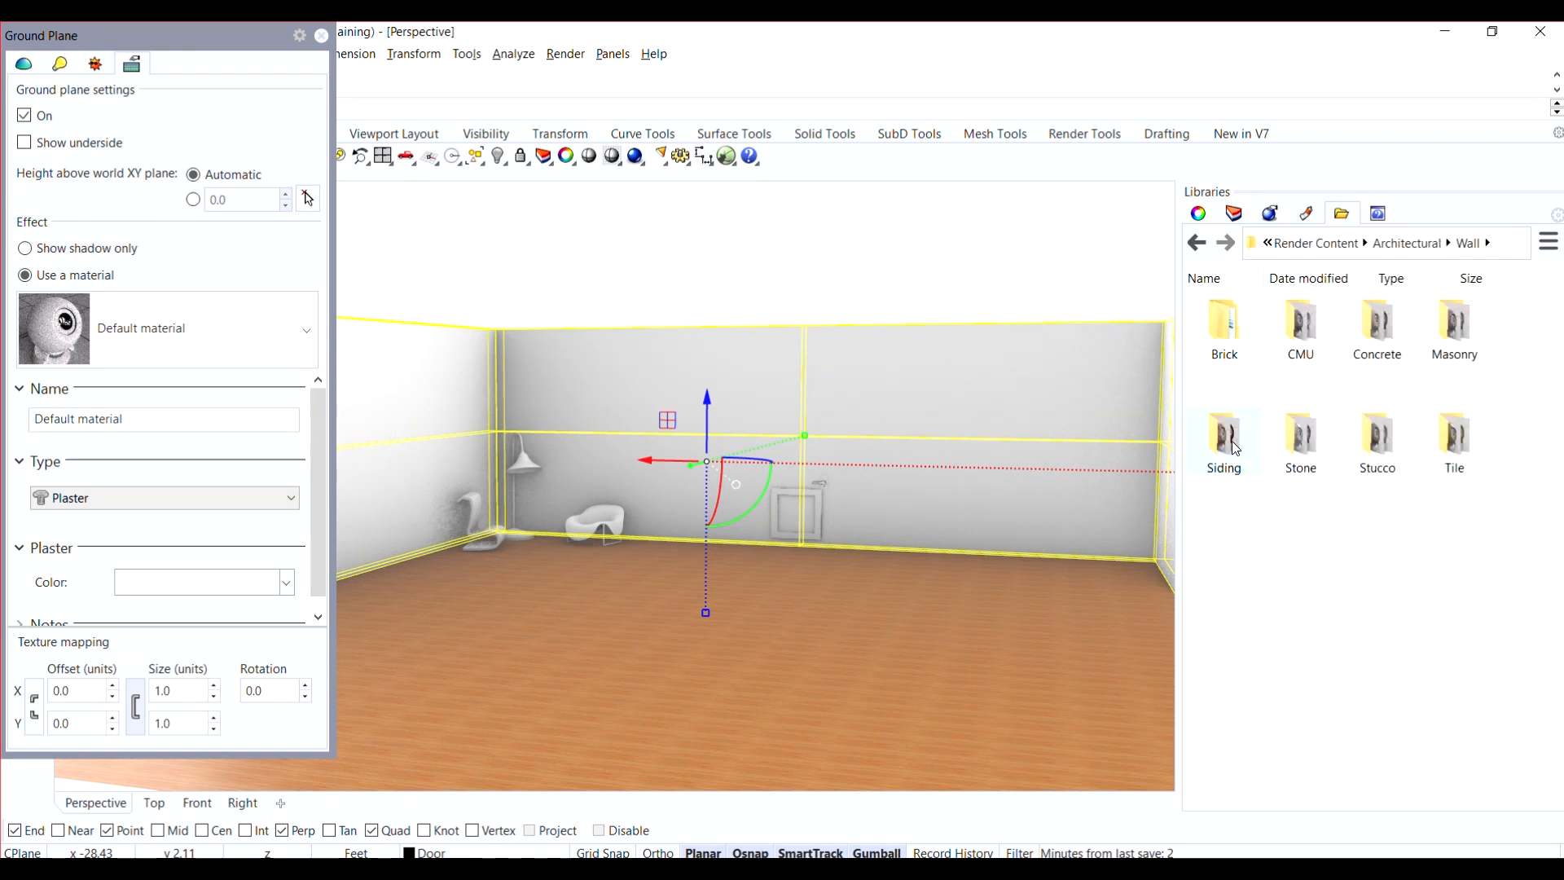
double_click(1459, 443)
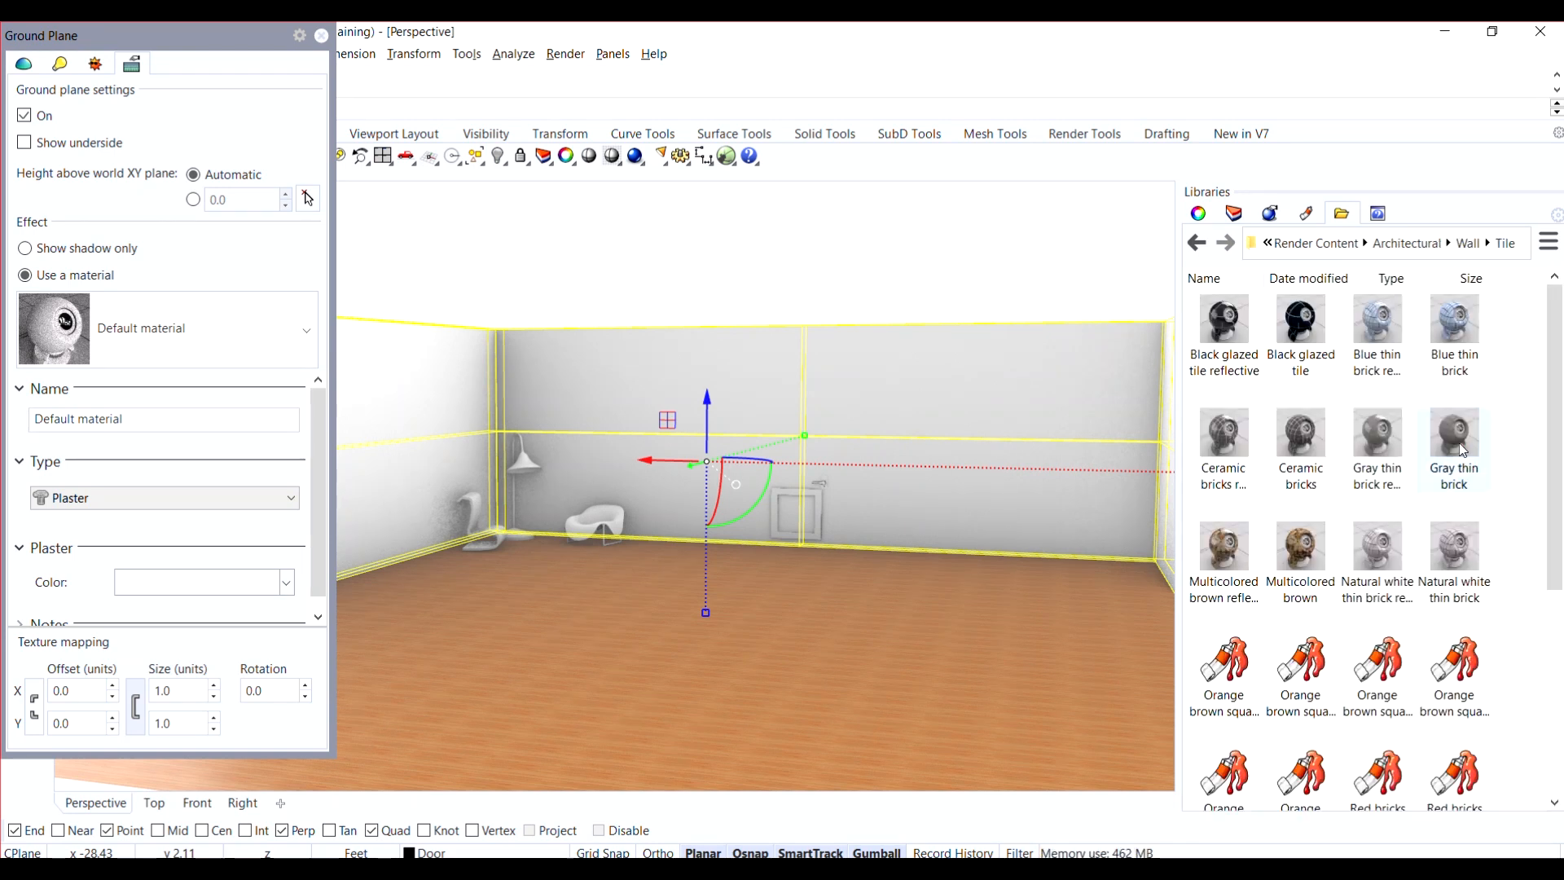
click(1465, 347)
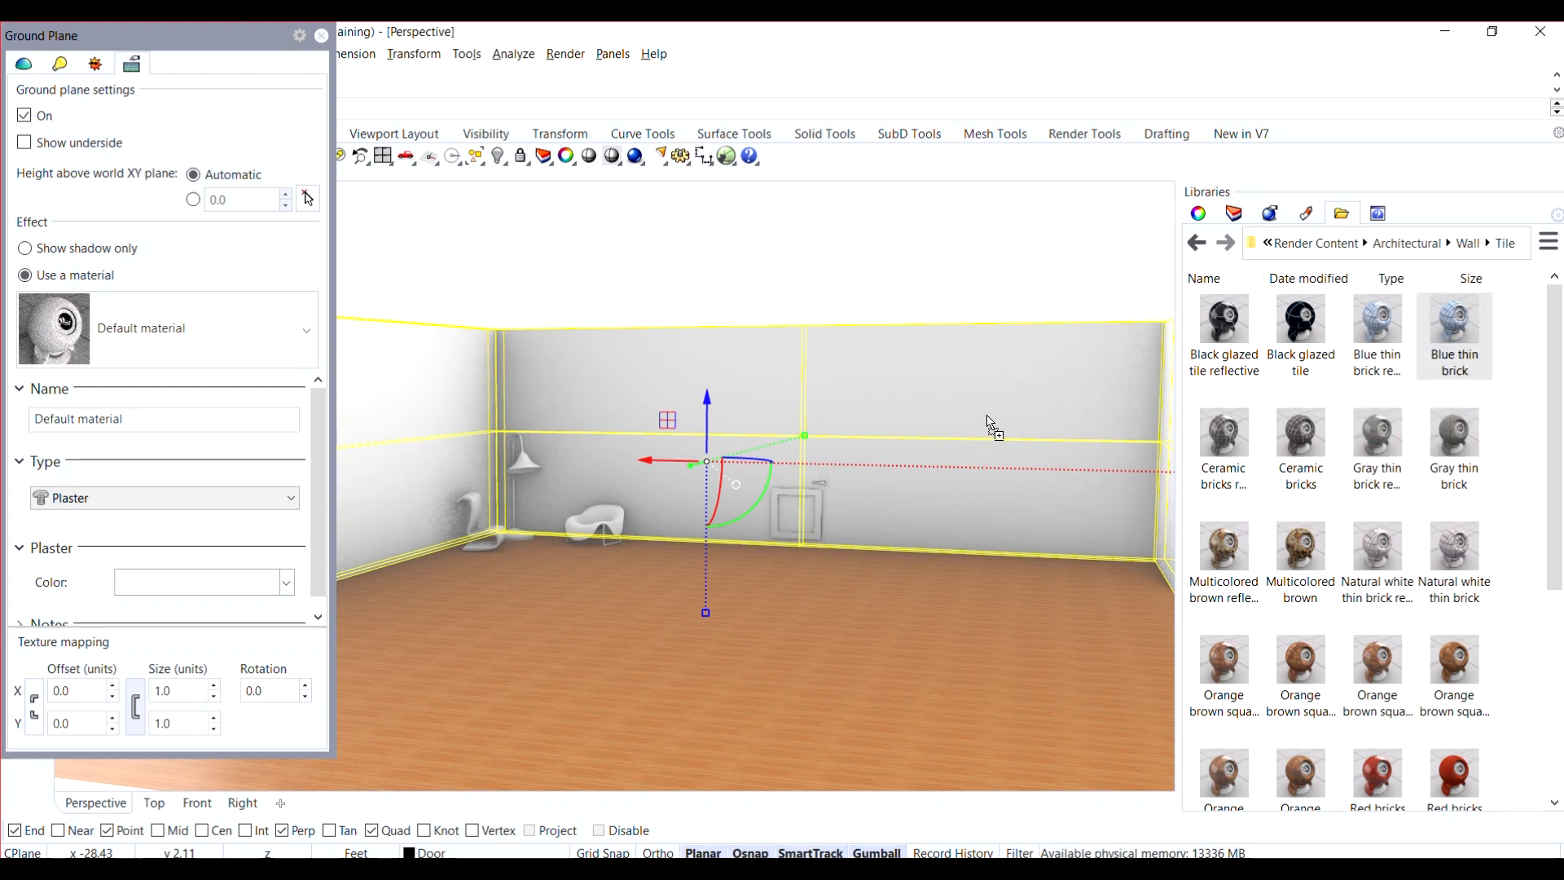
drag(990, 421, 988, 423)
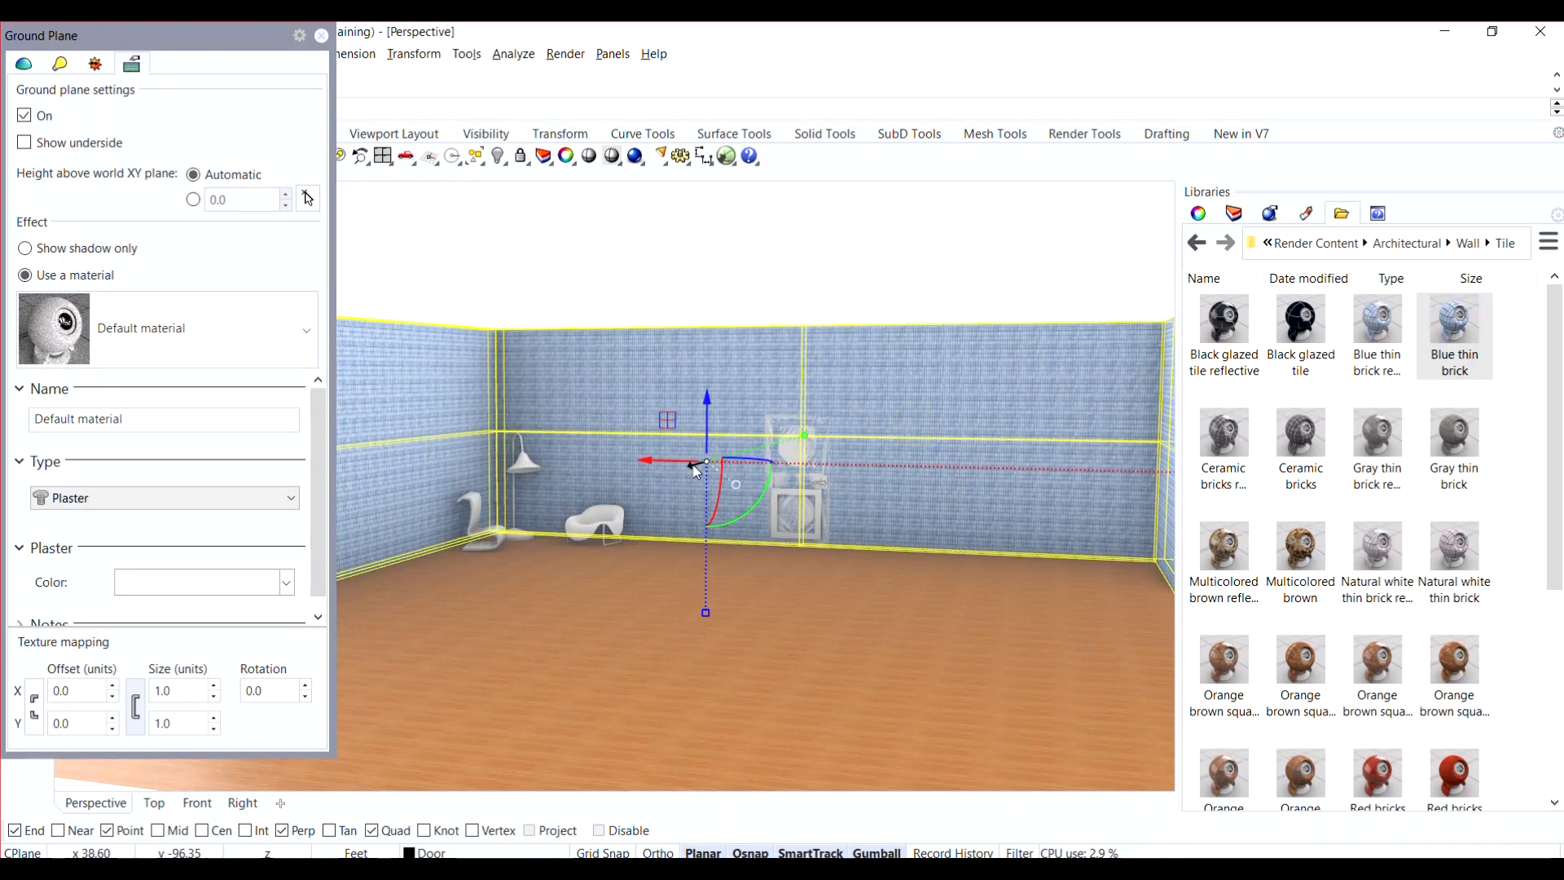
- Move the room walls along the Y axis by about -0.96 ft and then about 0.32 ft to expose the door, and select the ground plane surface
drag(692, 467, 698, 472)
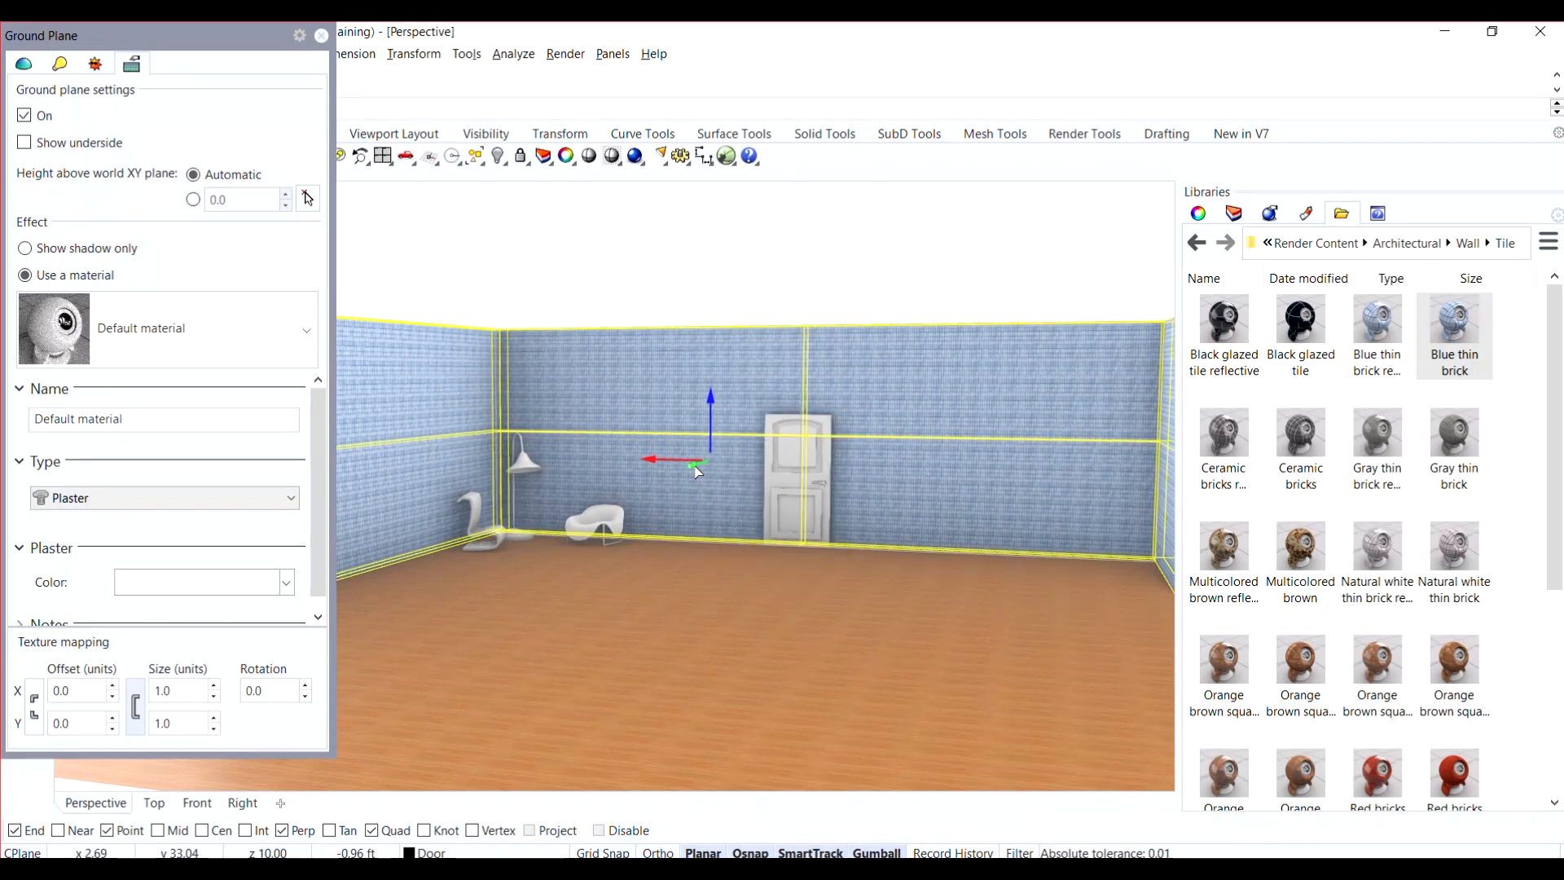
scroll(803, 449, up, 3)
click(863, 681)
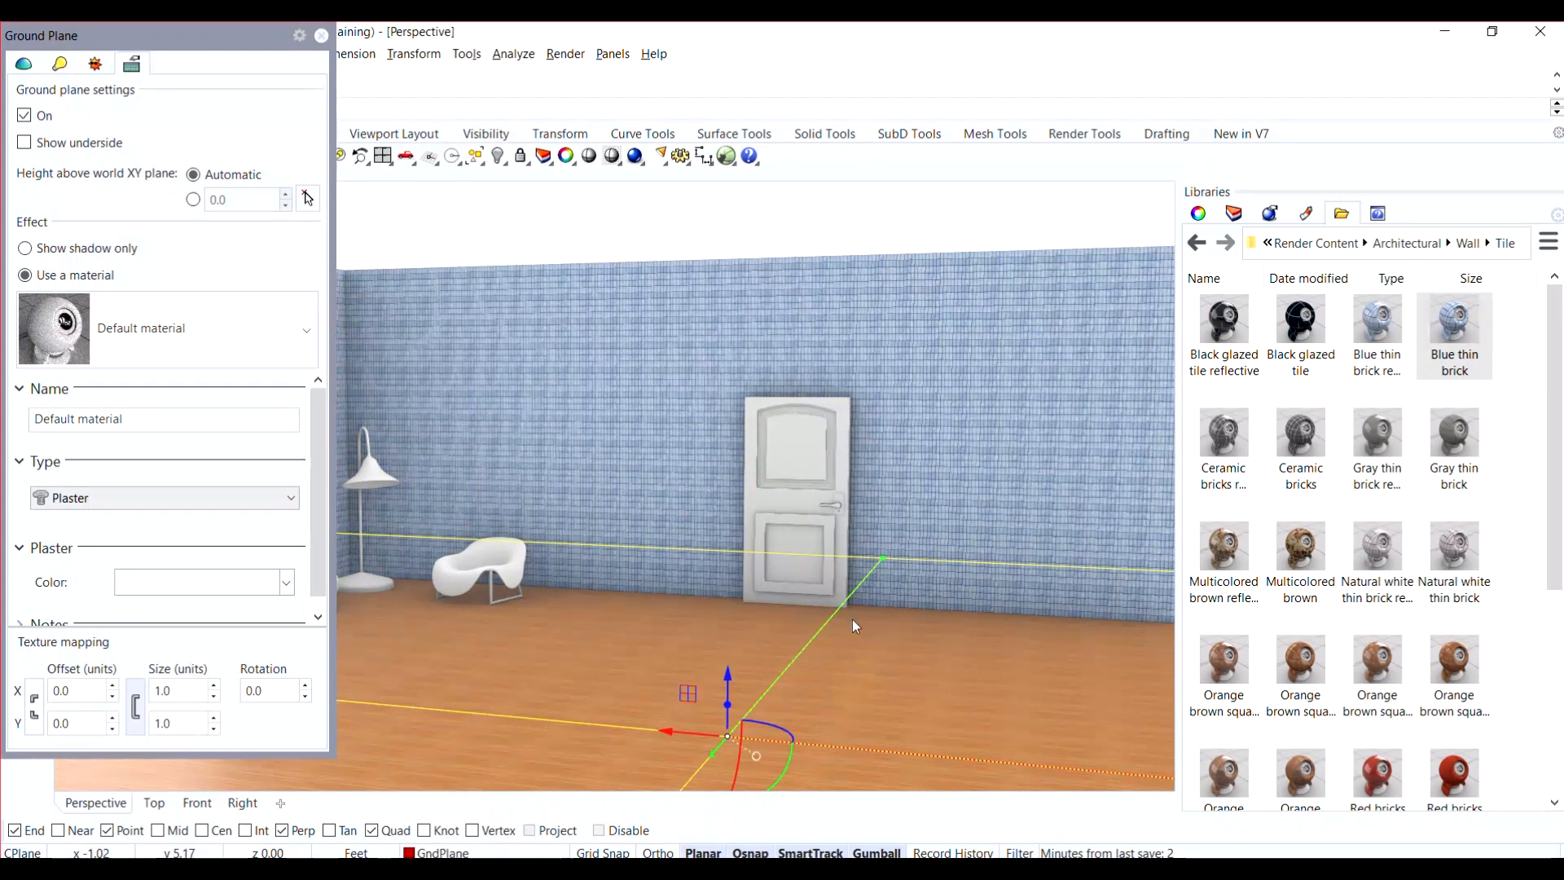
click(939, 508)
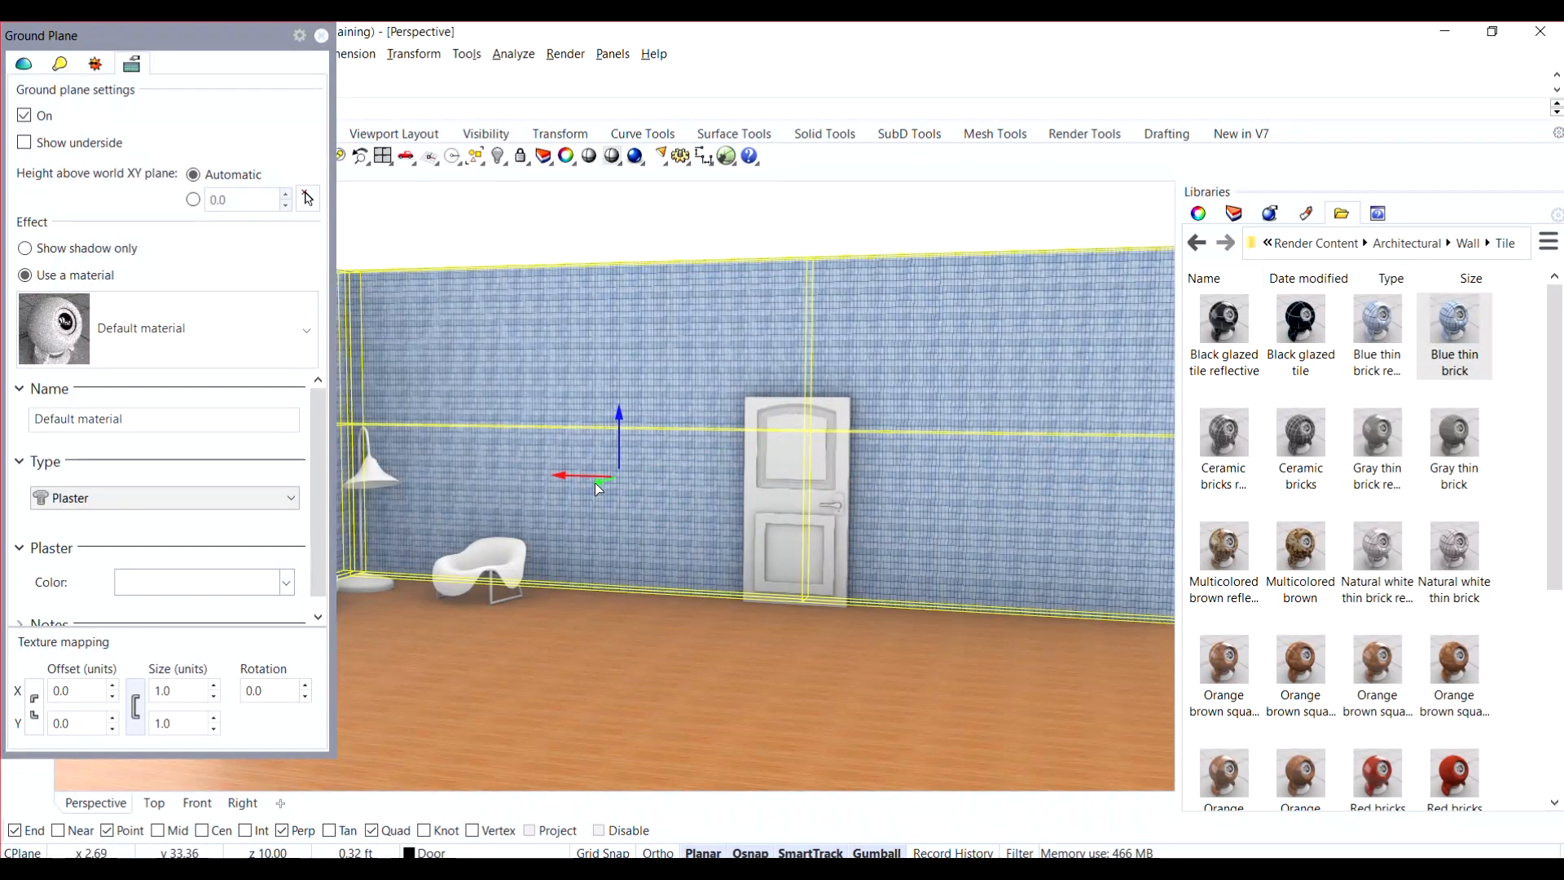
click(891, 600)
scroll(863, 656, down, 5)
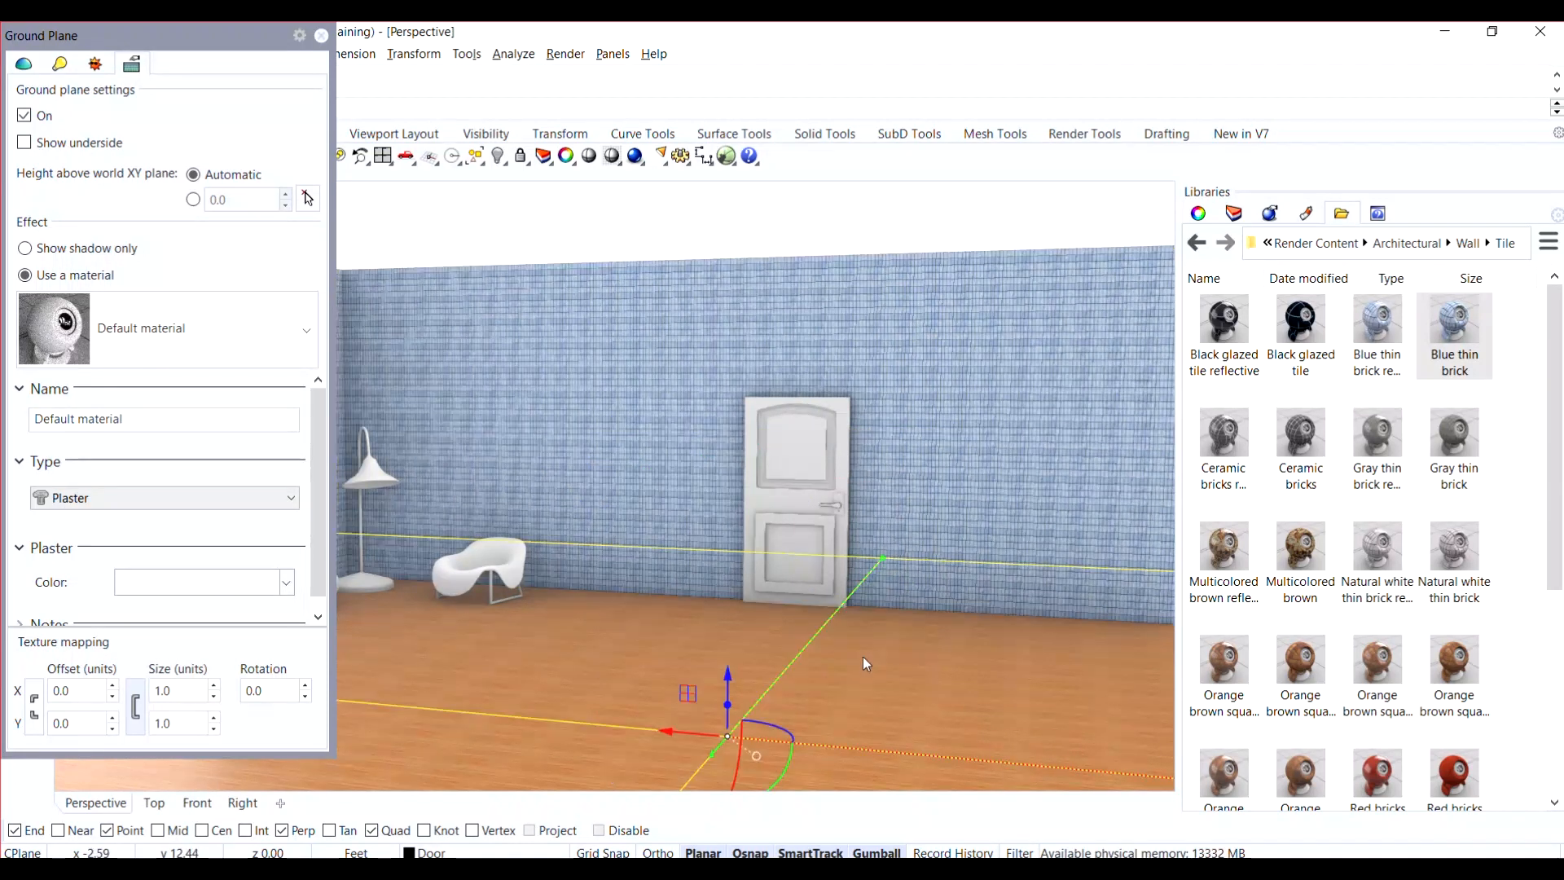
scroll(720, 474, down, 2)
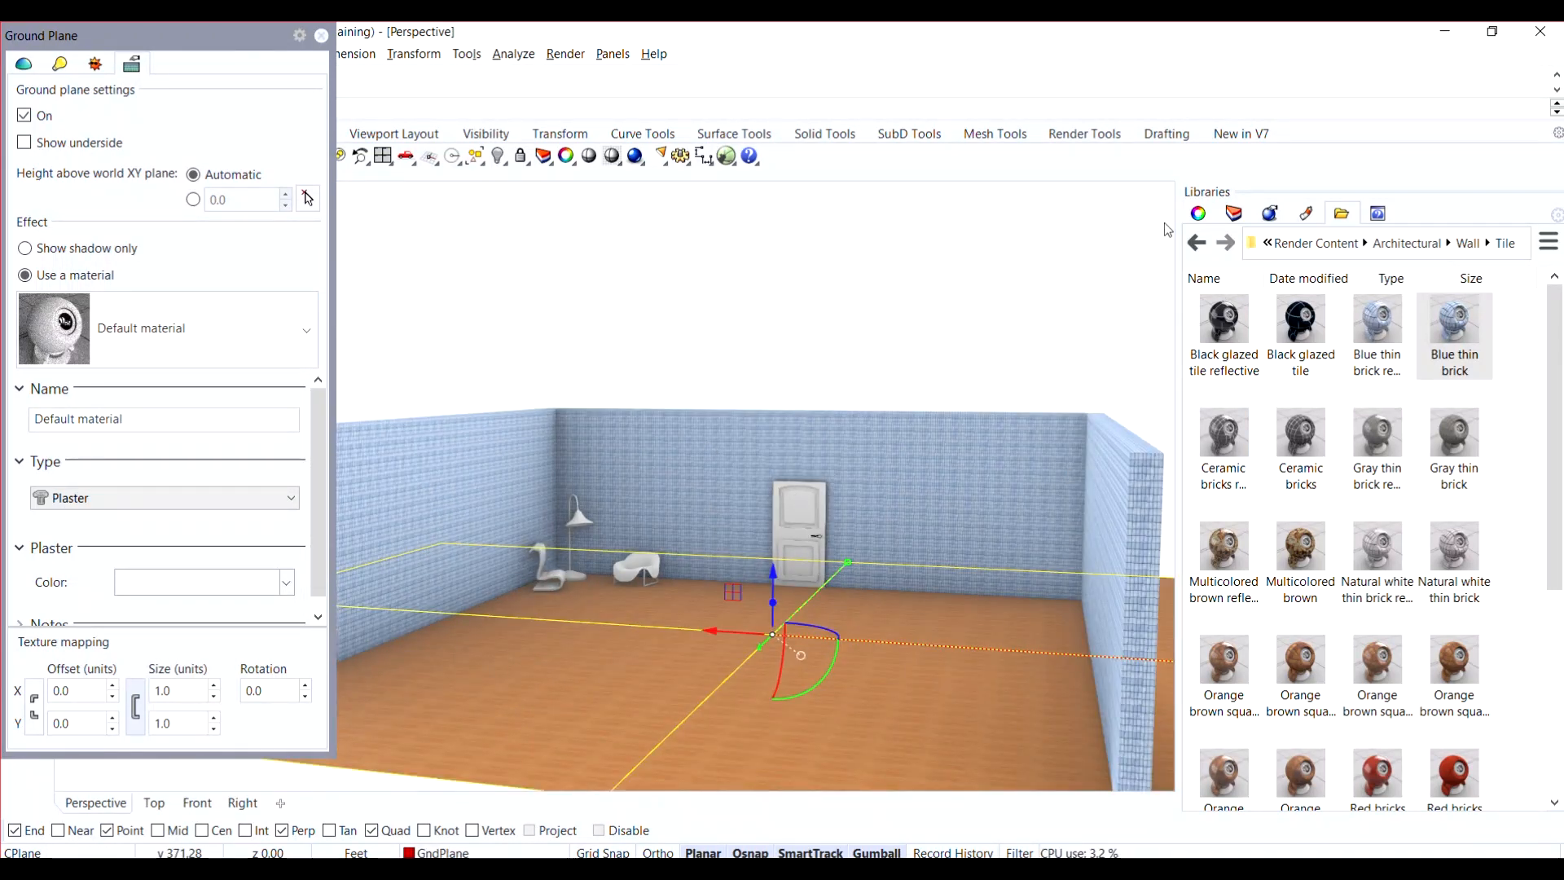
- Dock the floating Ground Plane settings above the layer list and make Lights the current layer
click(1233, 212)
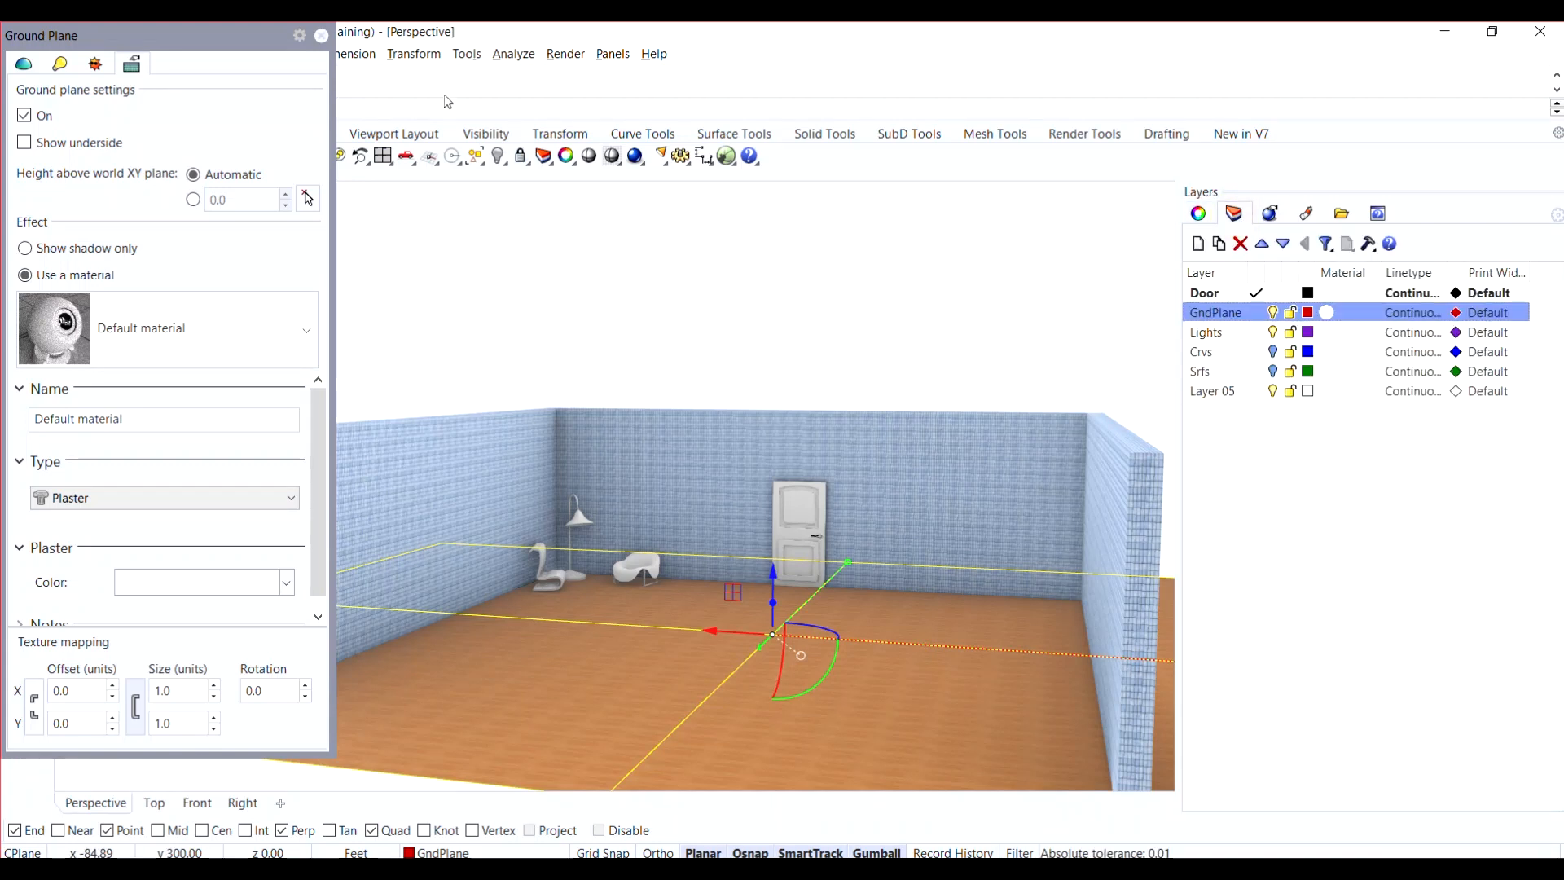
drag(260, 40, 1435, 250)
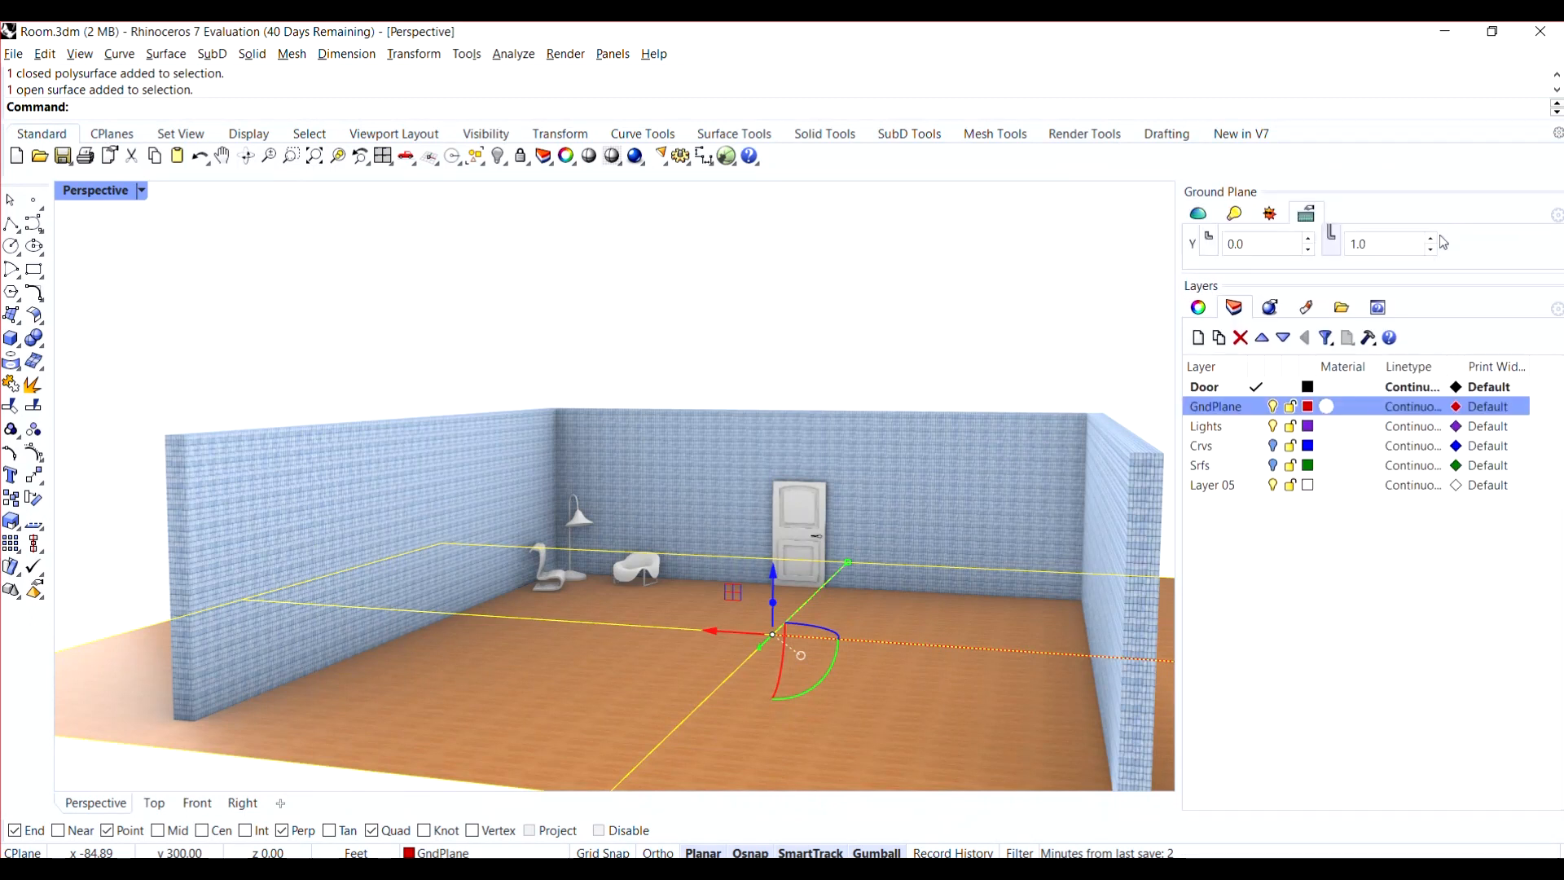
click(1228, 426)
click(1259, 429)
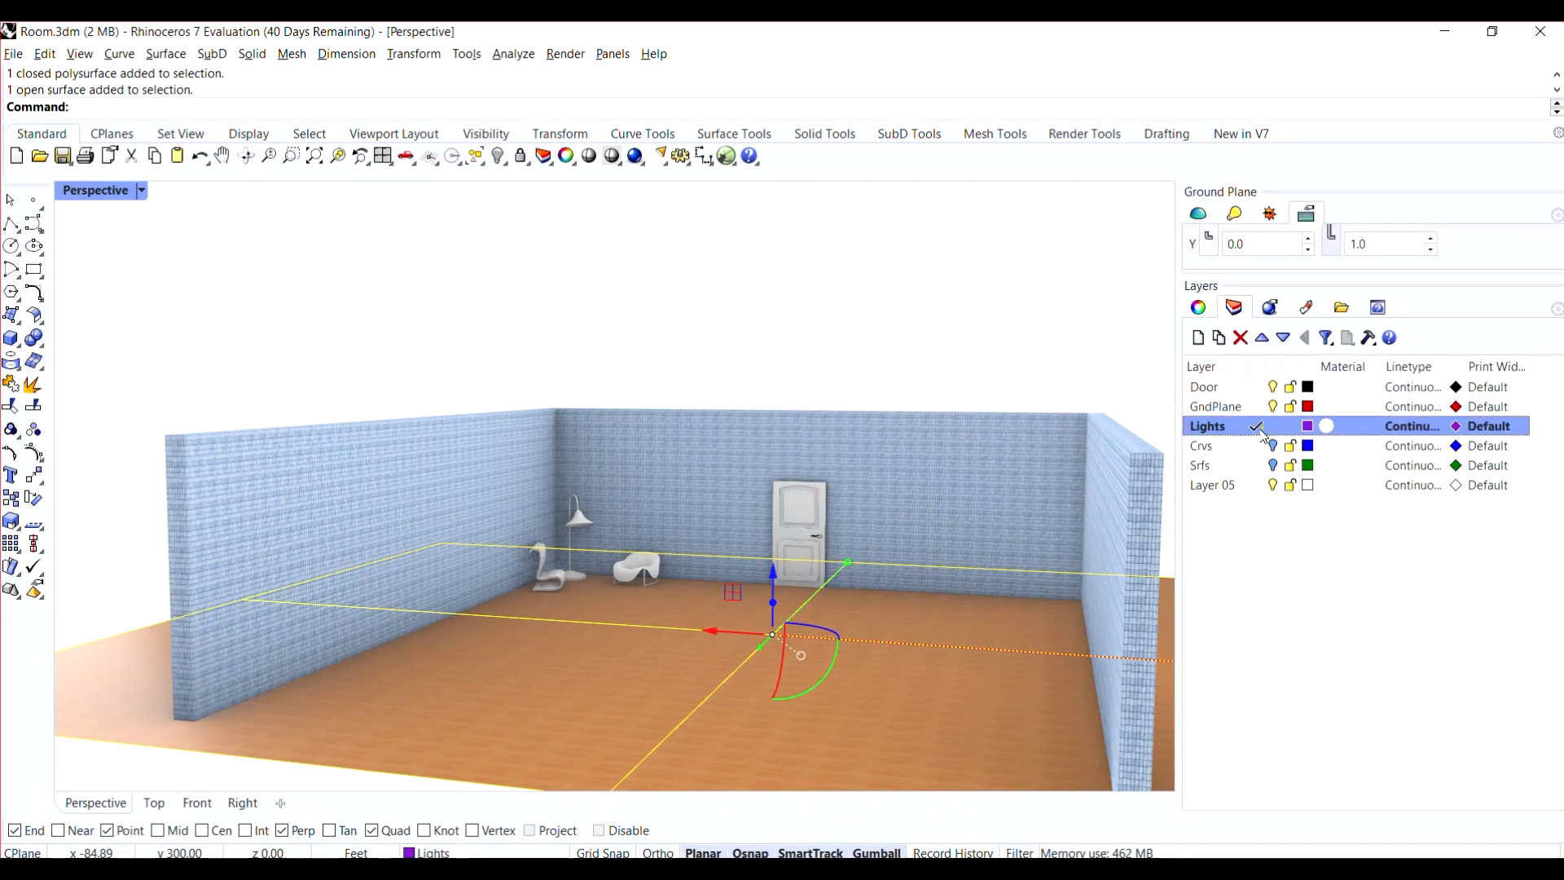
- Show the list of scene lights, enlarge its area vertically, and check the light types that can be added
click(1235, 216)
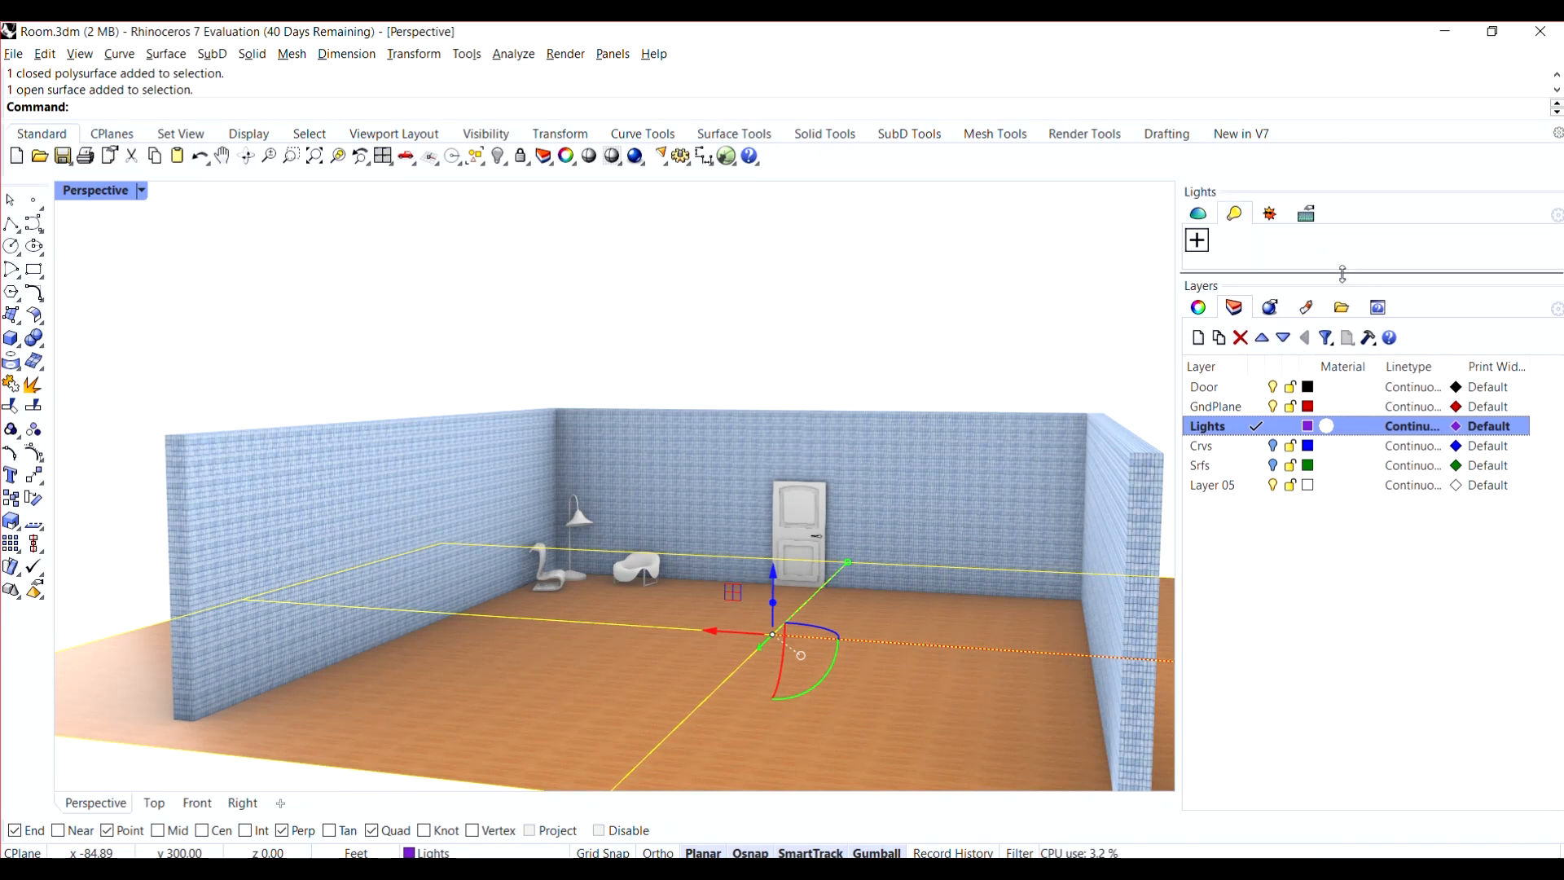
drag(1344, 453, 1339, 707)
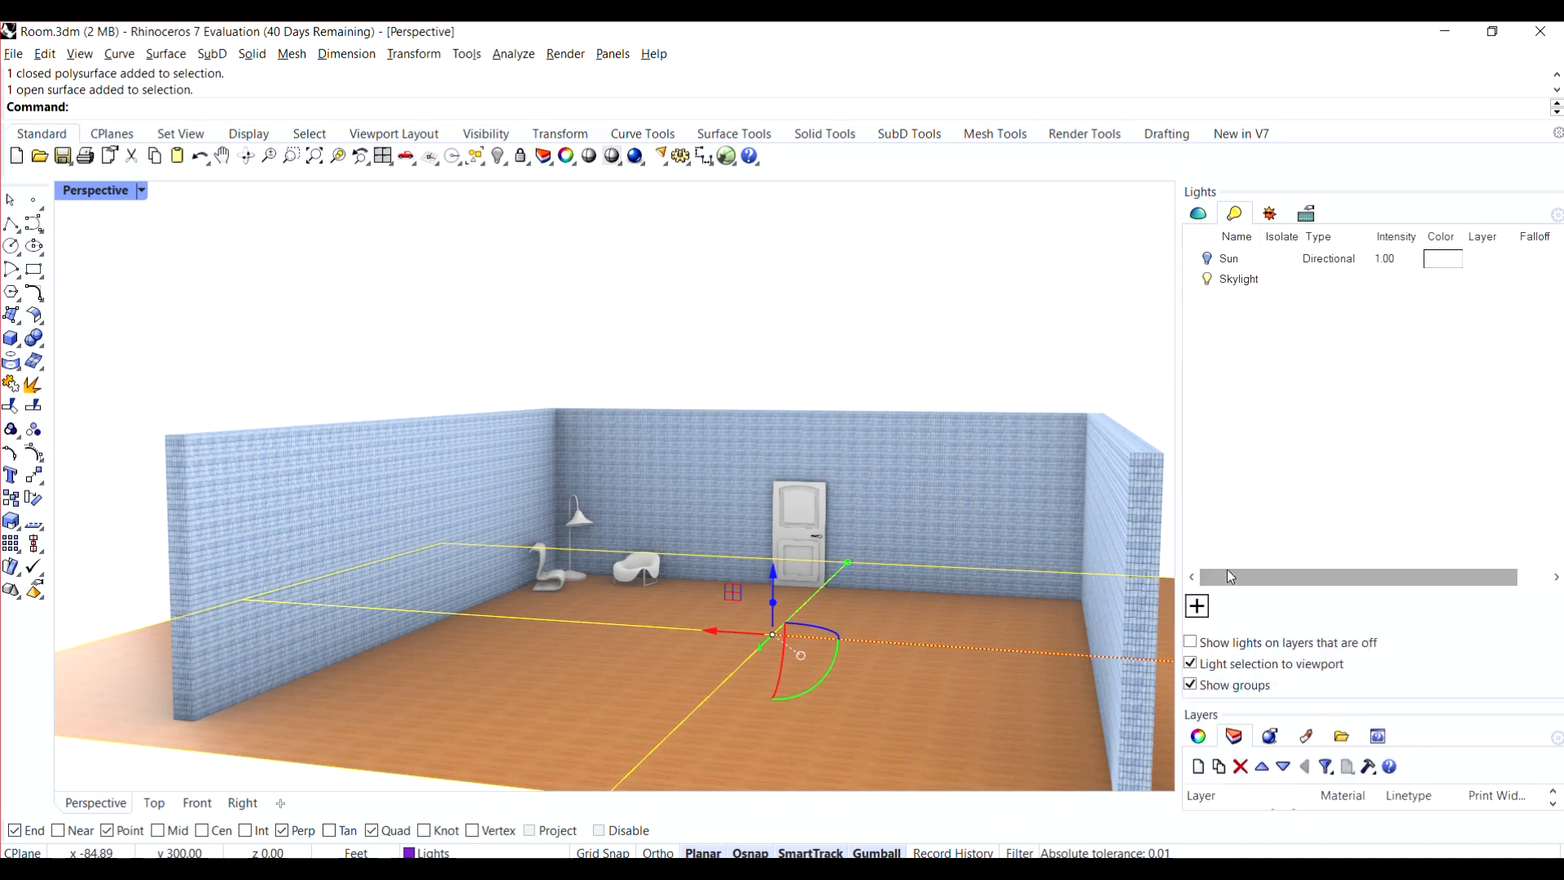
click(1206, 614)
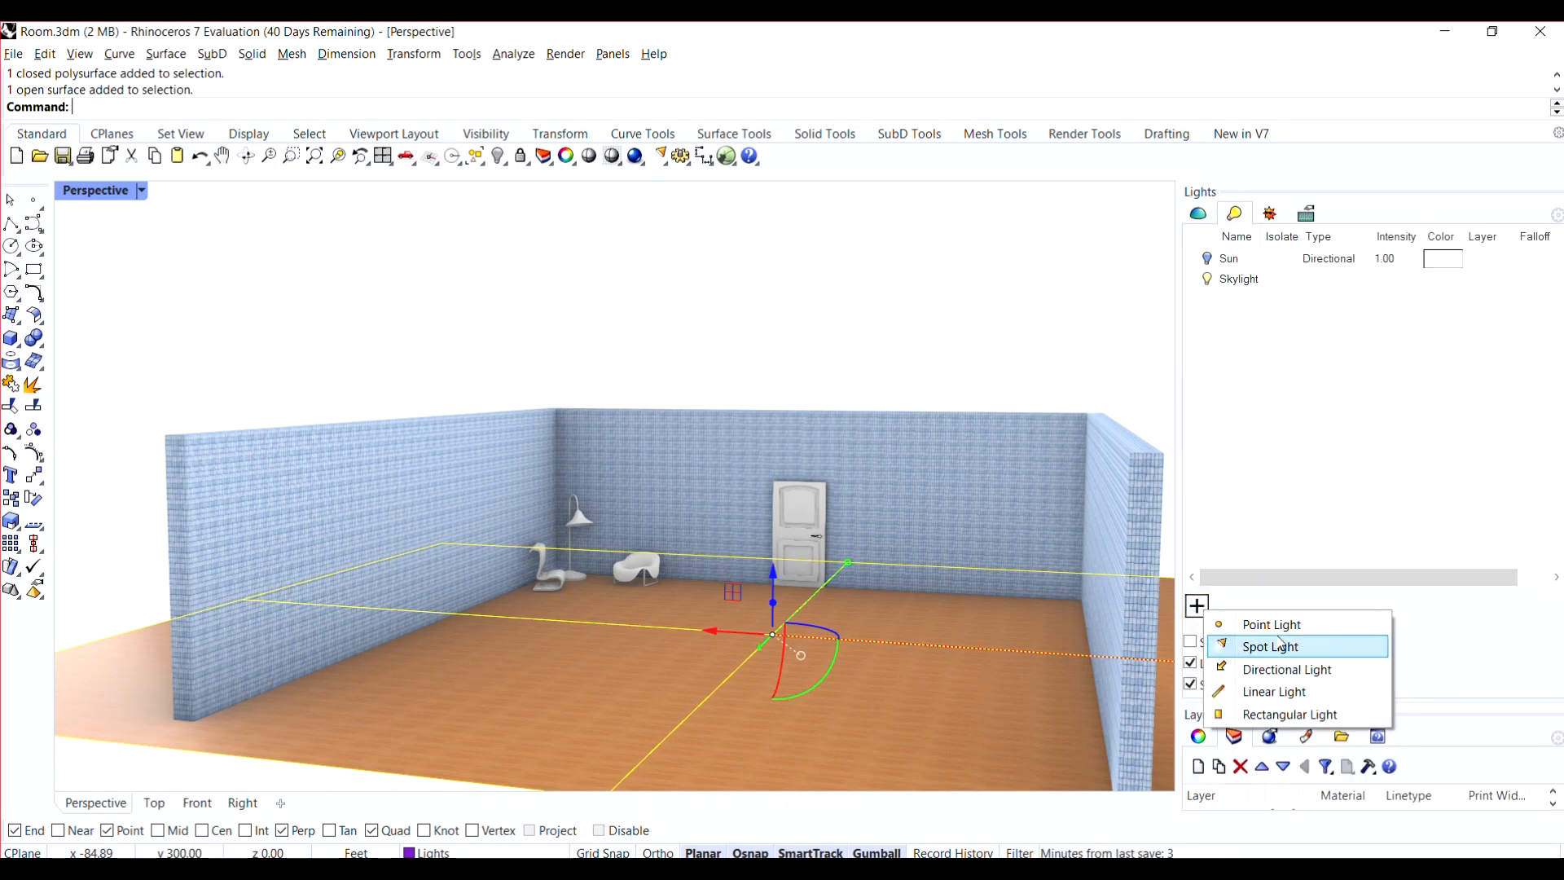
- Switch from the single Perspective view to the four-view layout and deselect the ground plane surface
click(94, 194)
double_click(97, 191)
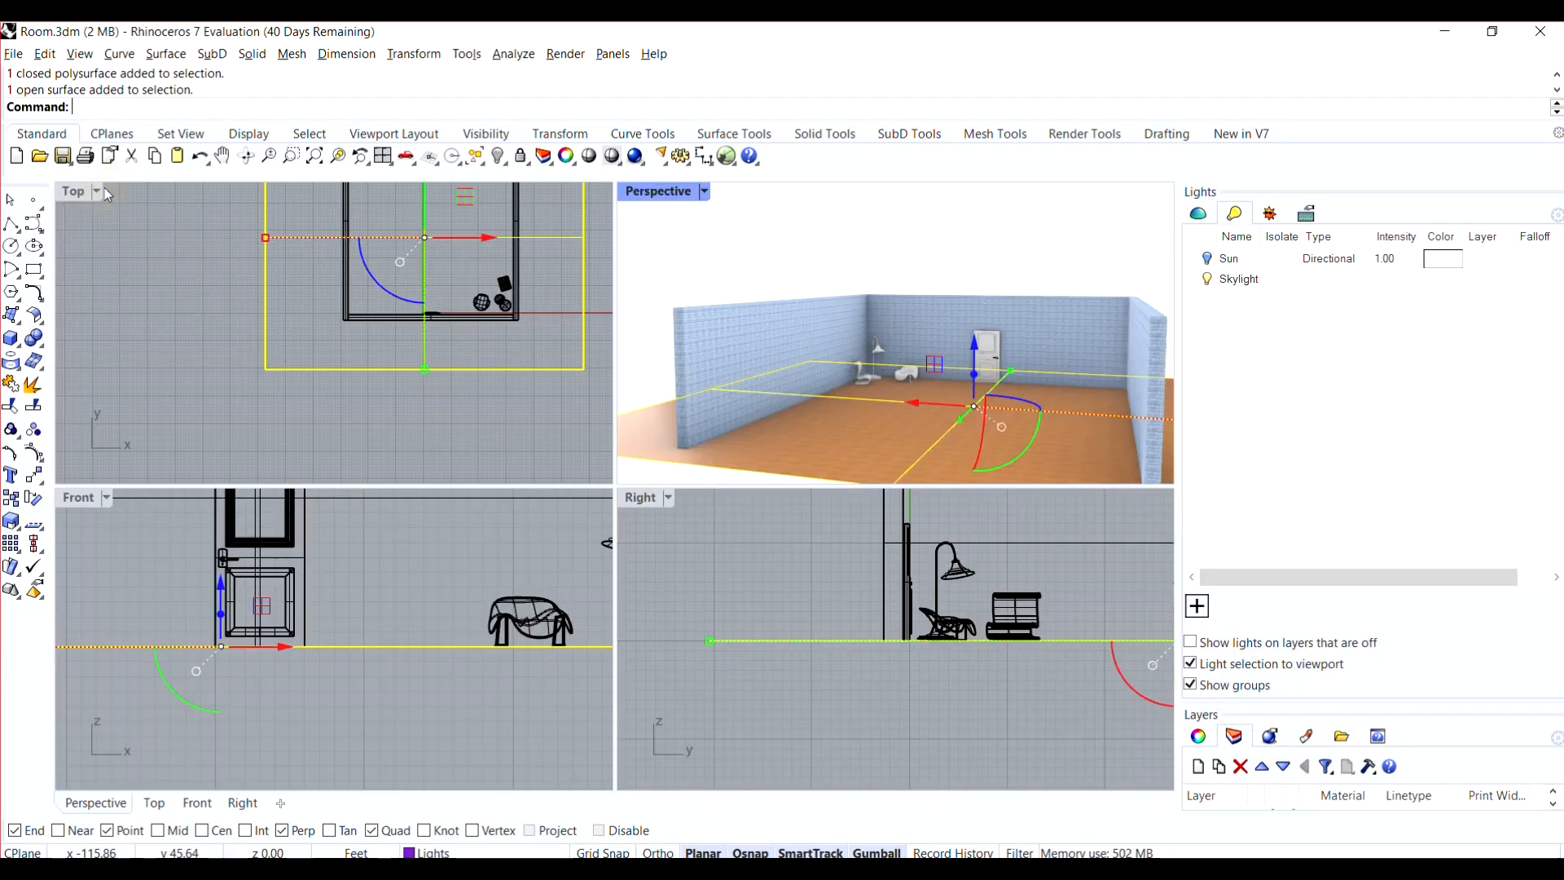
scroll(331, 562, down, 5)
scroll(295, 334, down, 4)
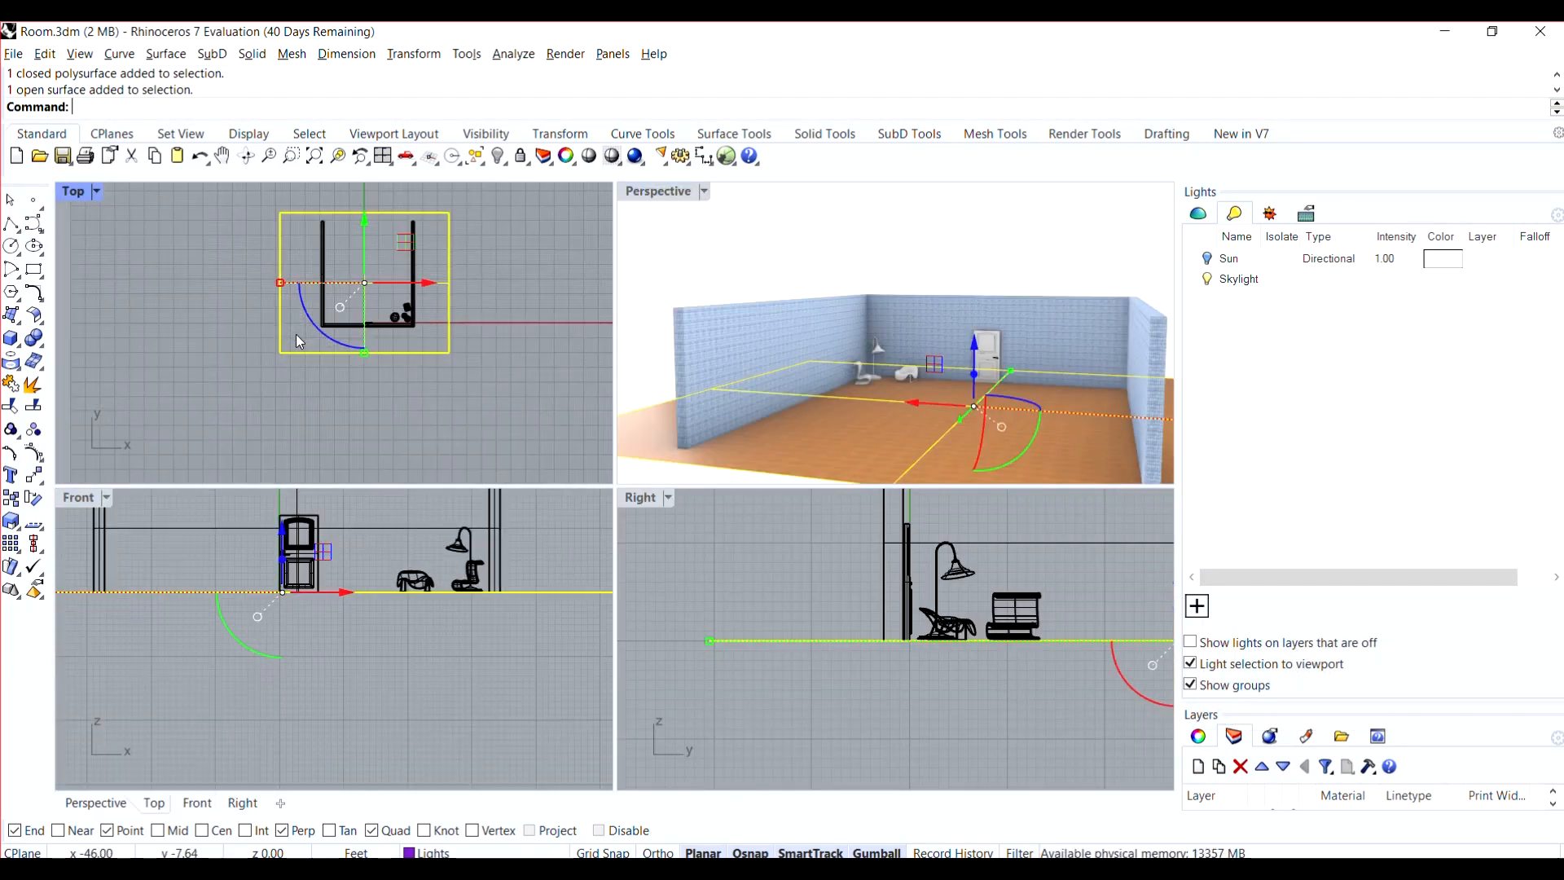
click(410, 364)
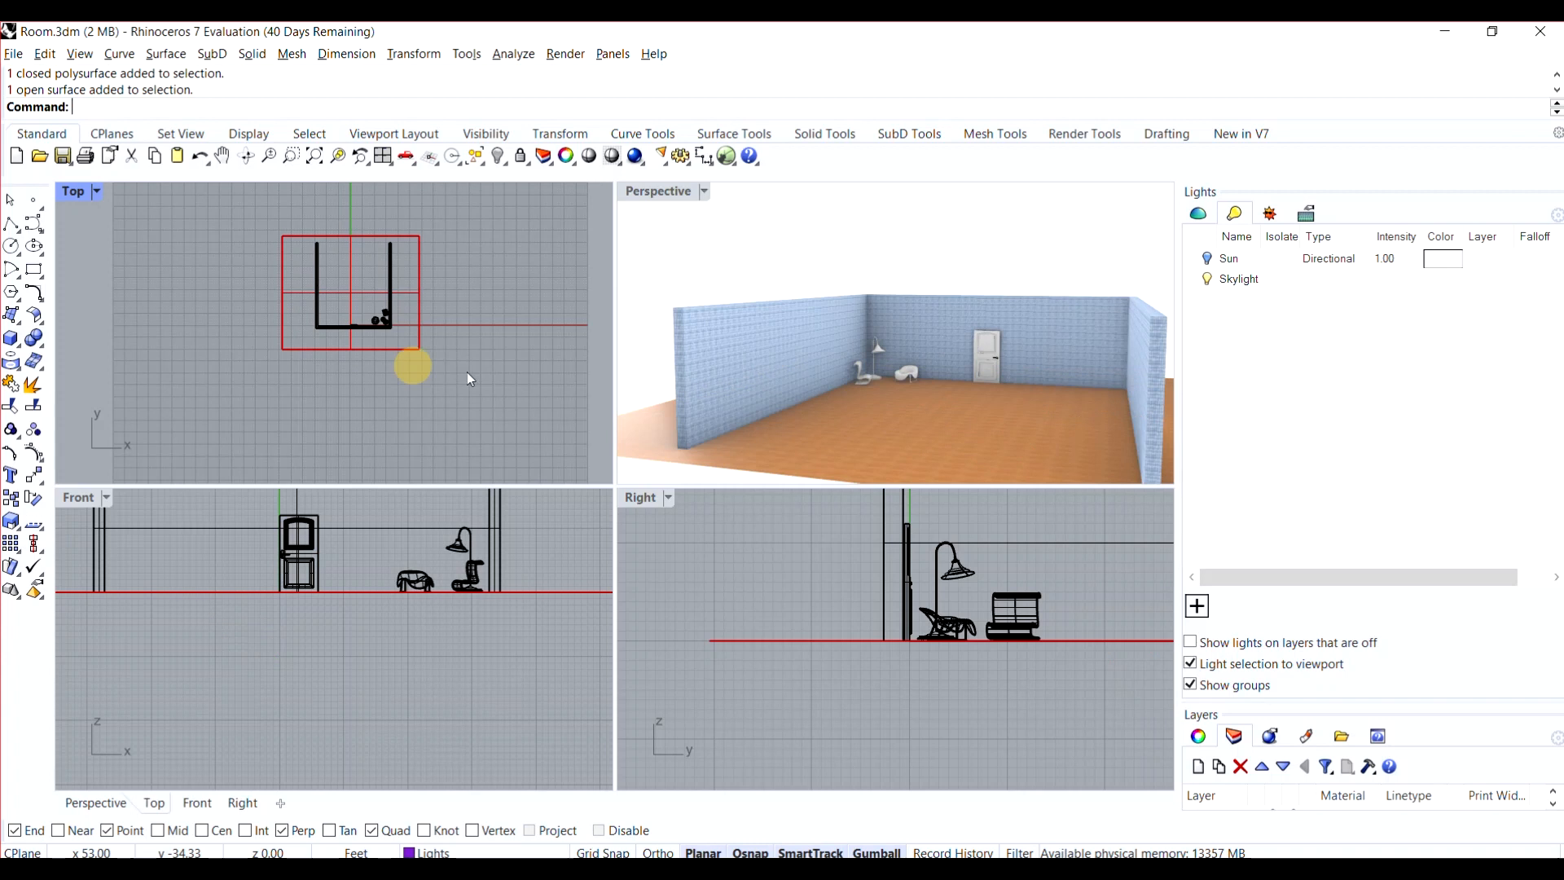
- Place a directional light in the Top view outside the room's open side, aimed diagonally towards it, and shift it slightly in negative X
click(1198, 609)
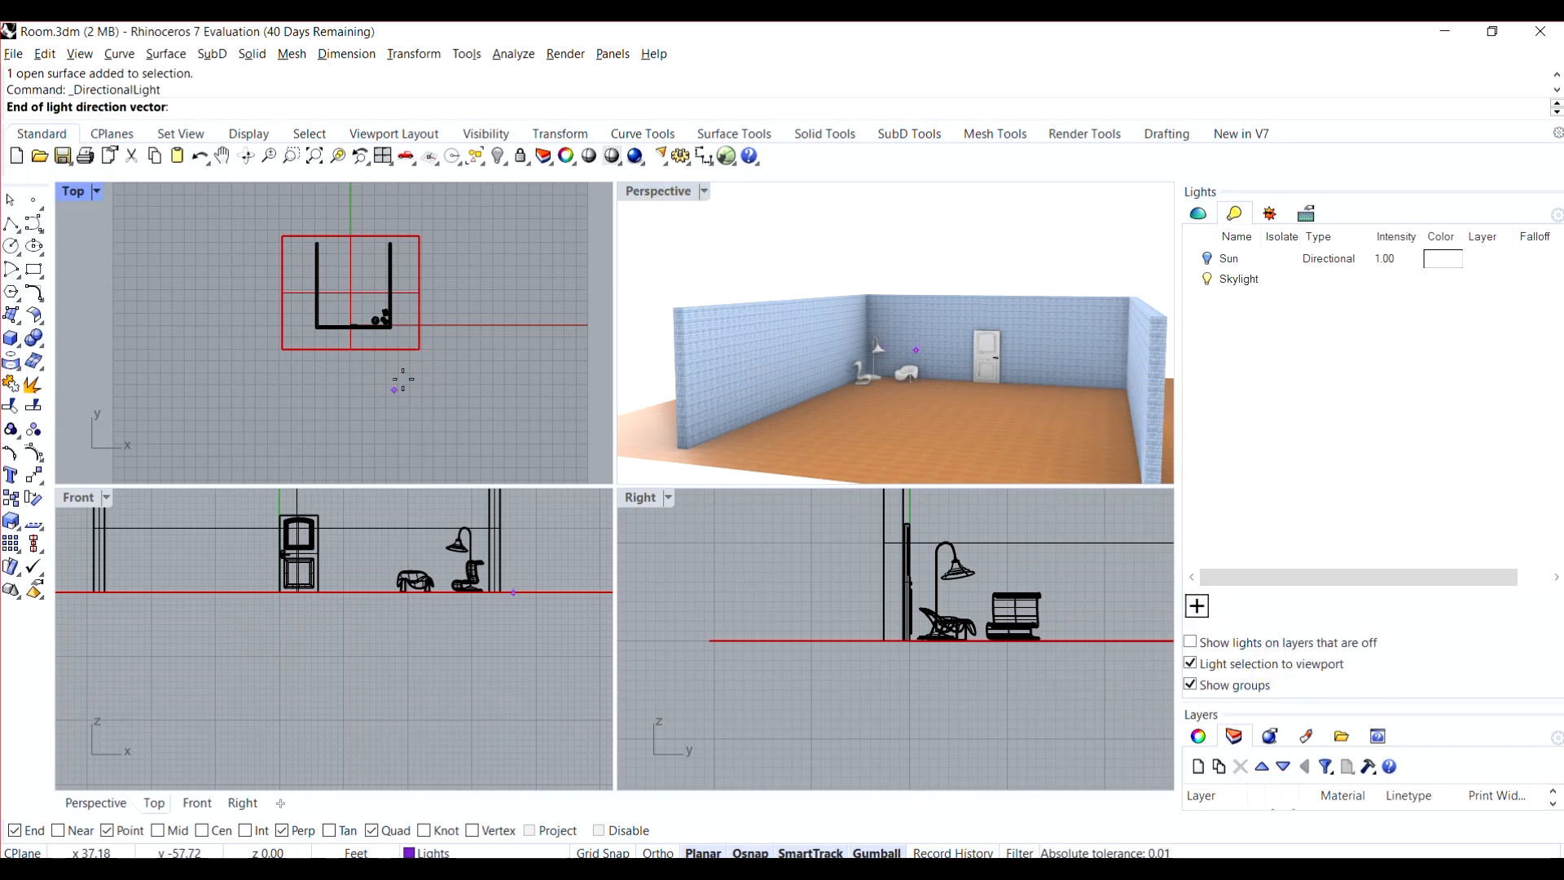
scroll(402, 380, down, 3)
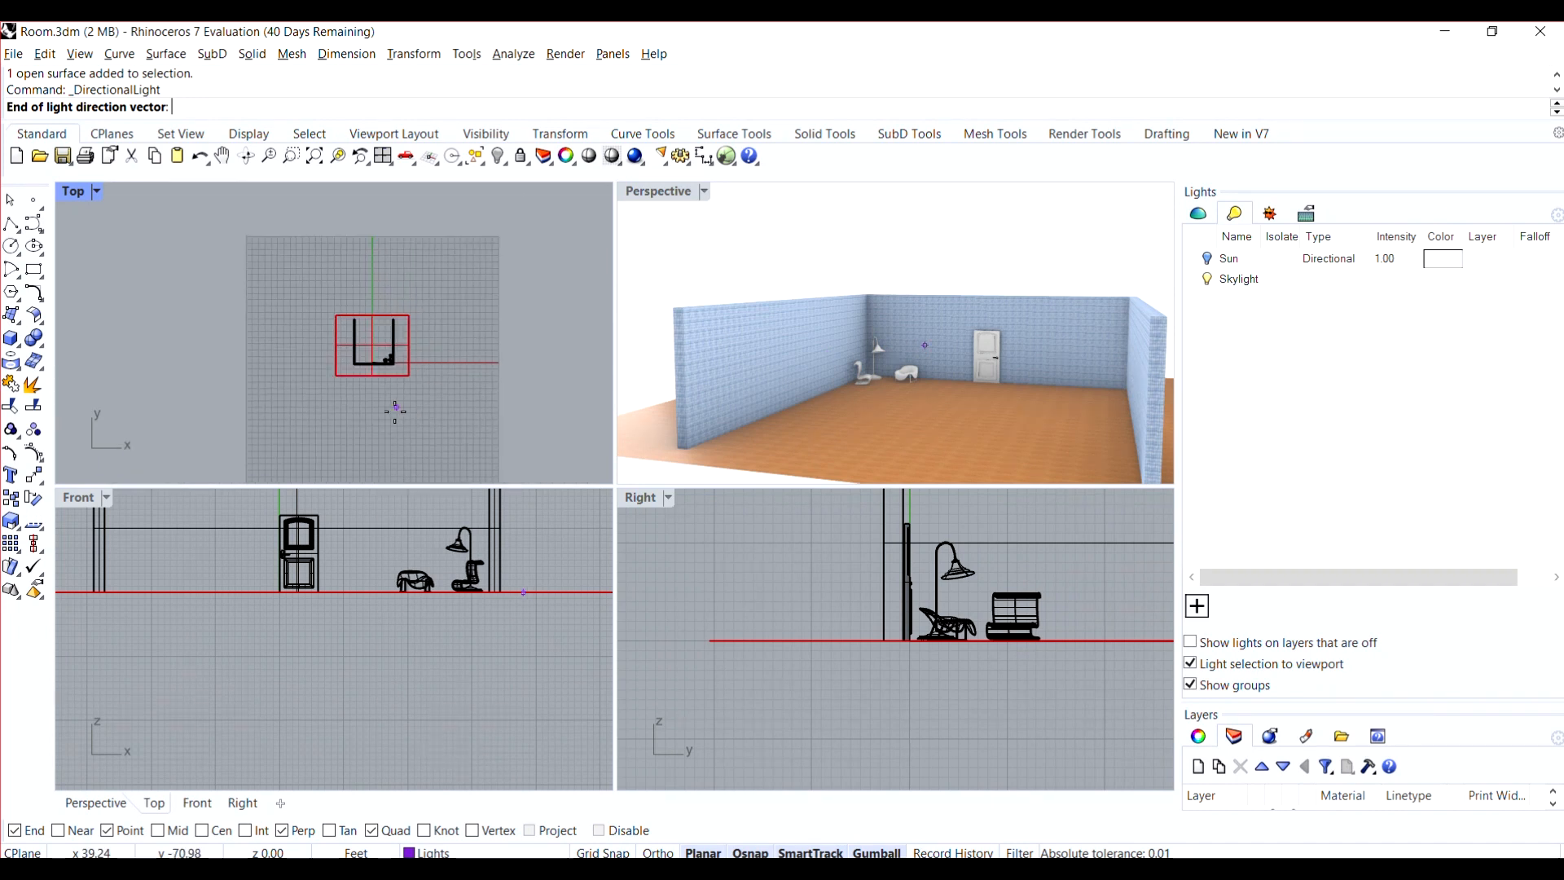
click(402, 289)
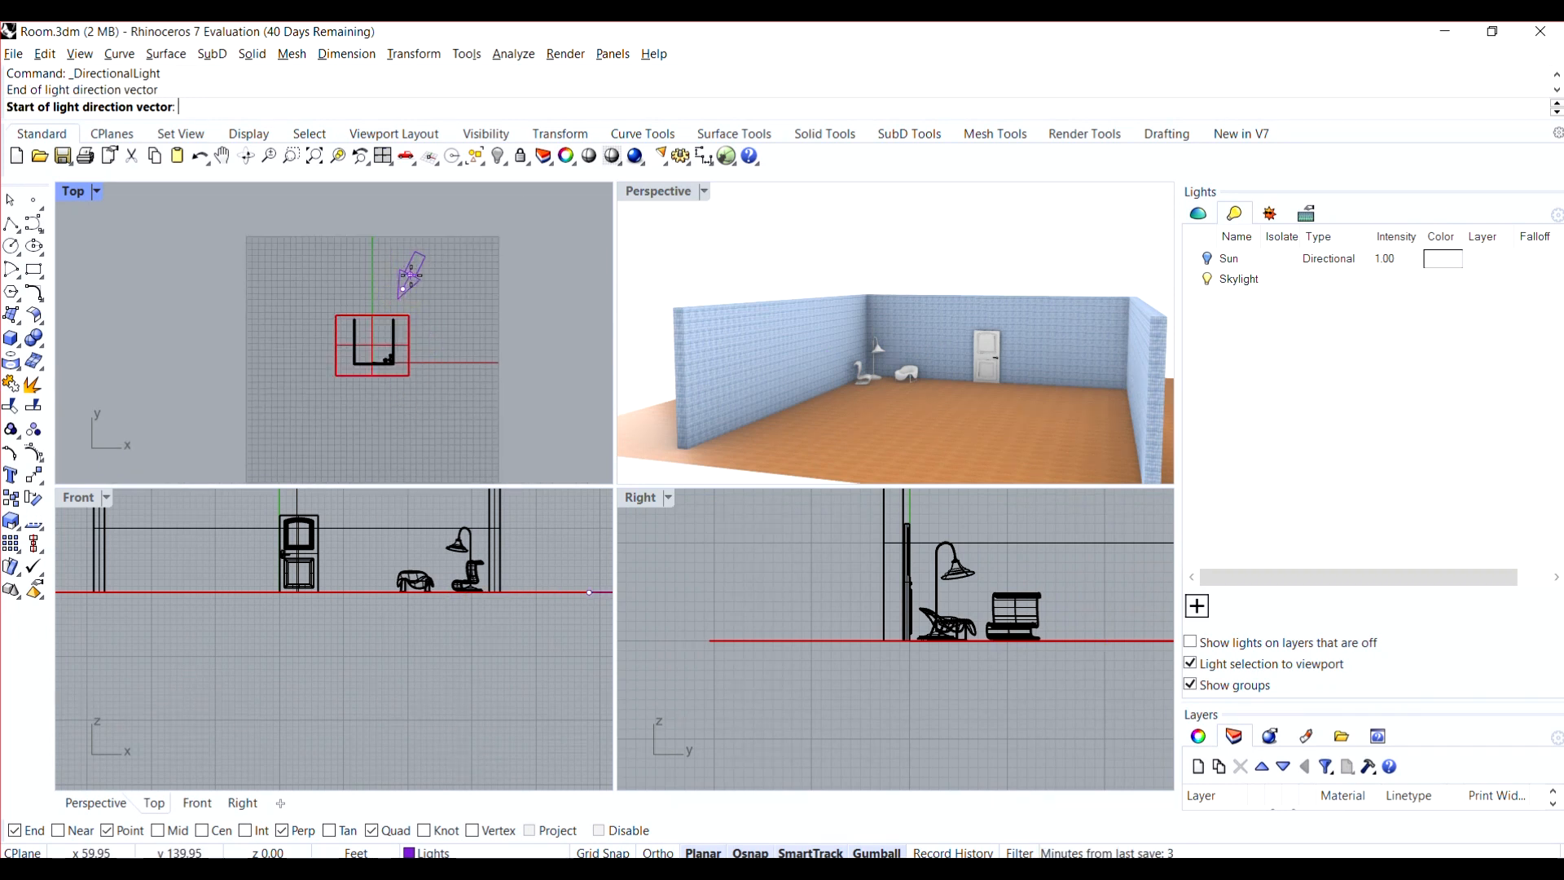
click(414, 281)
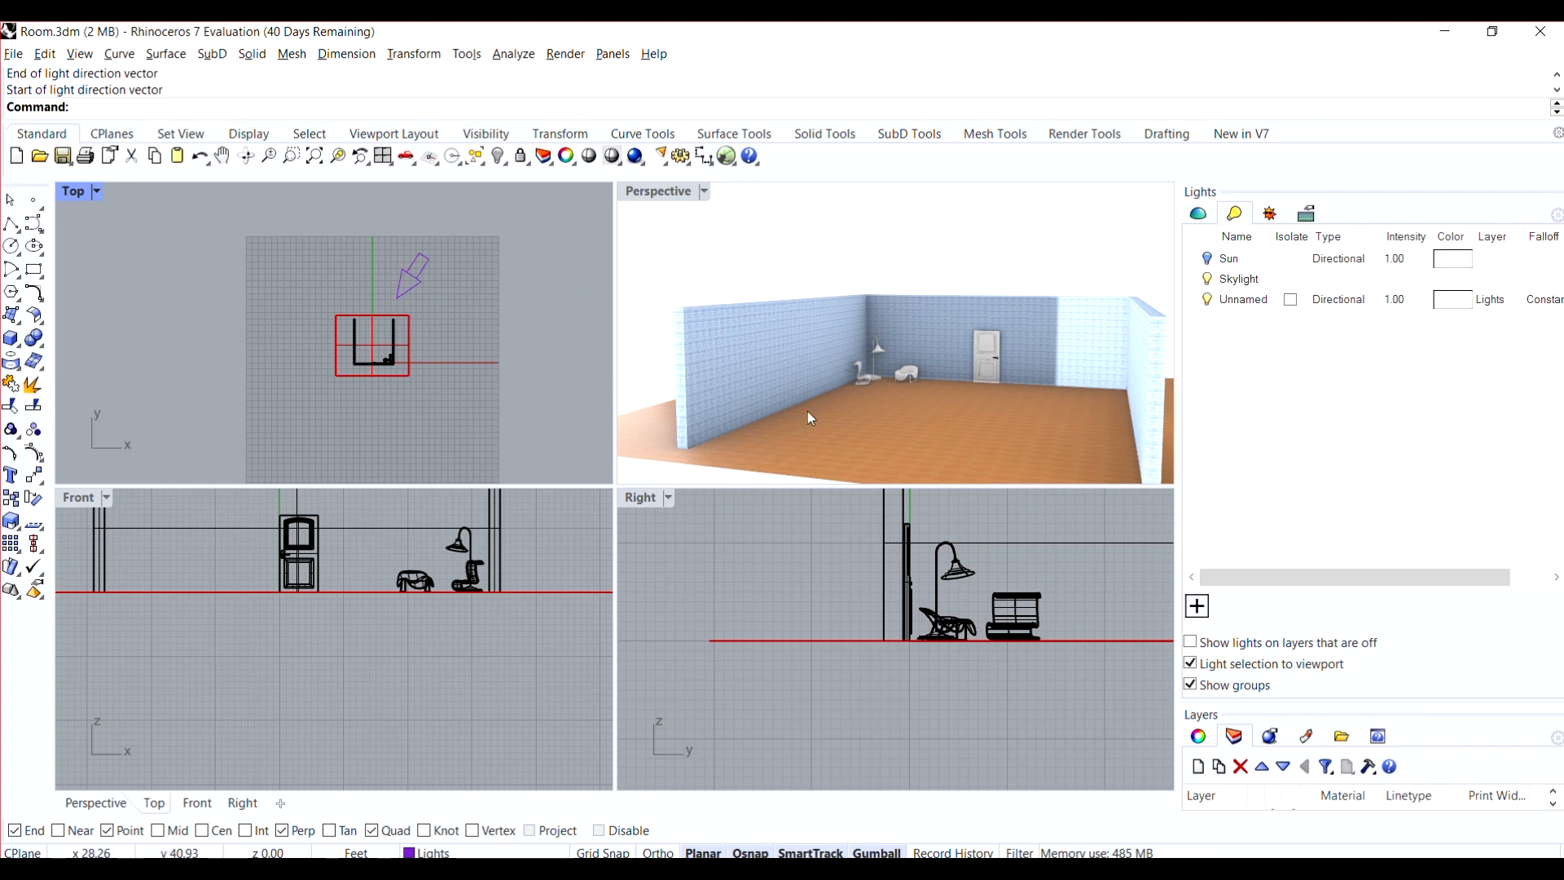
click(417, 271)
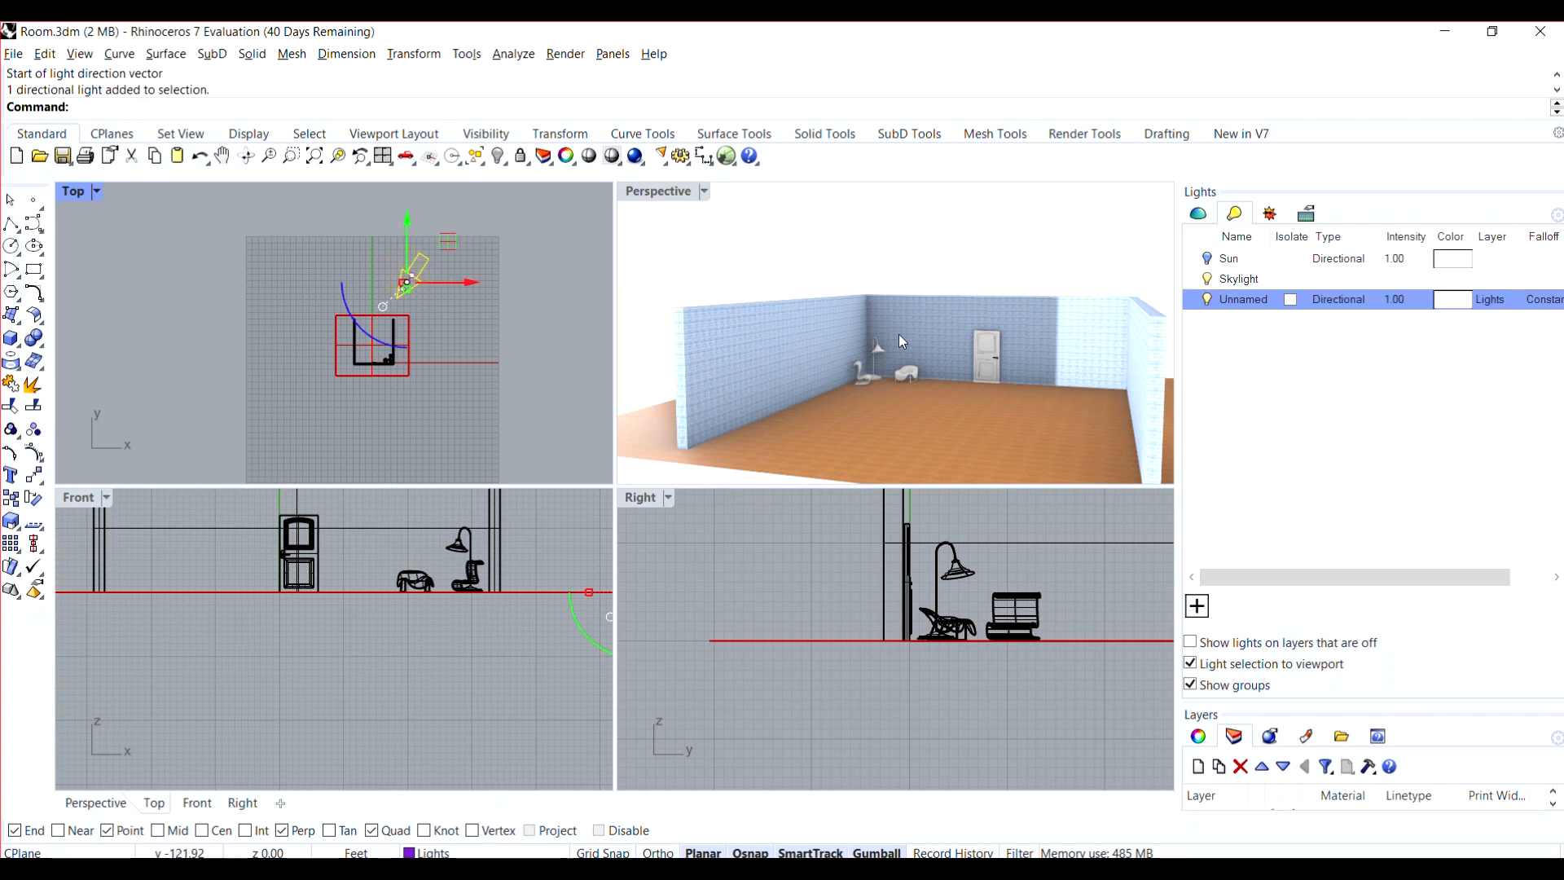
mouse_move(473, 287)
mouse_down()
mouse_move(444, 285)
mouse_move(461, 285)
mouse_up()
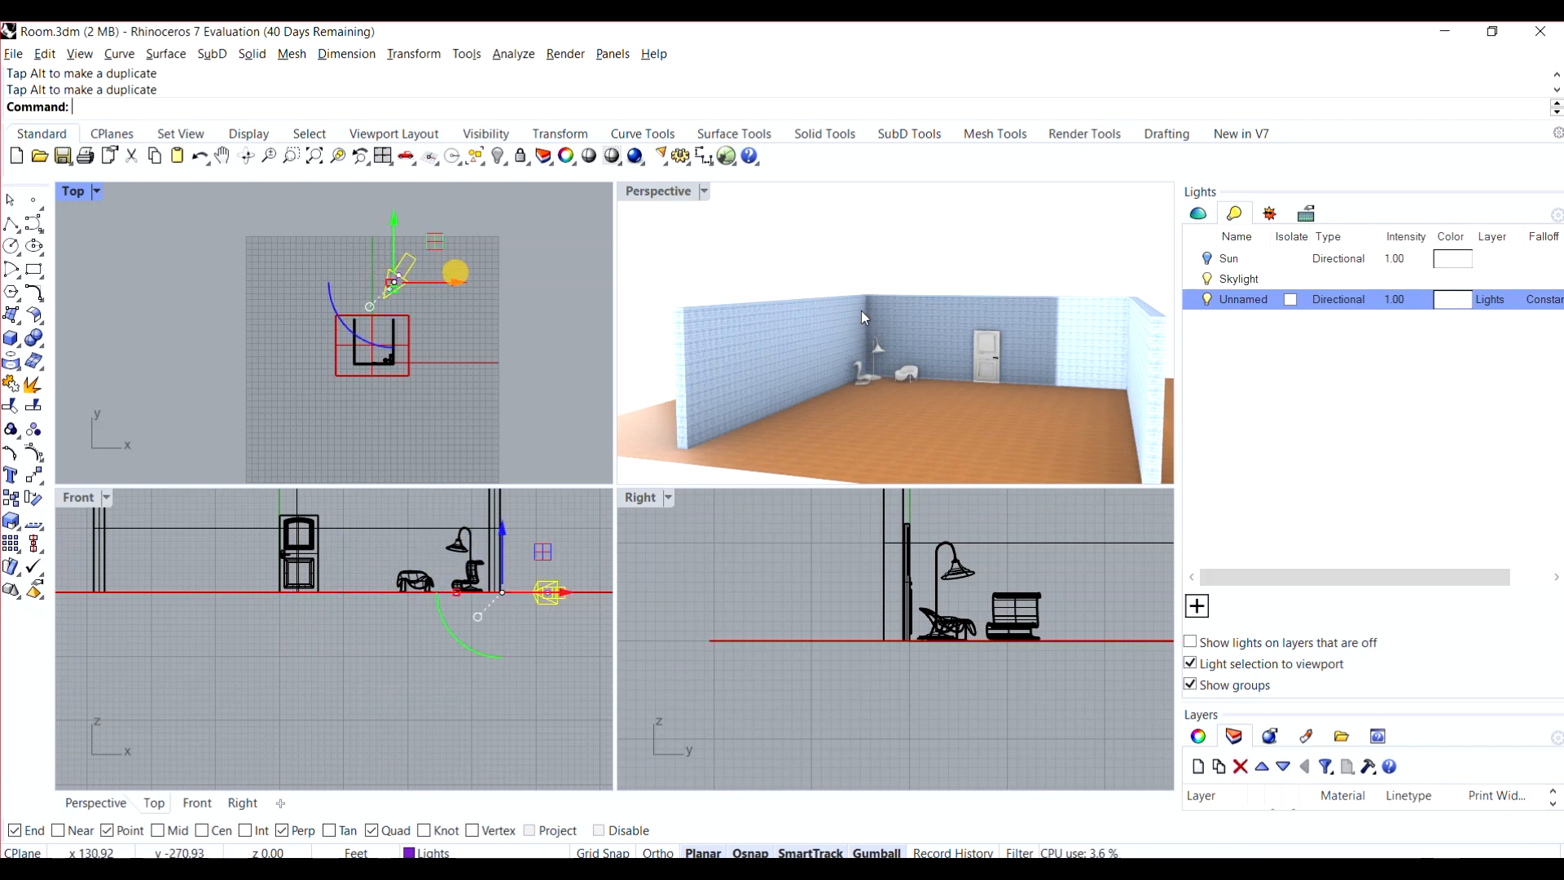
- Try the directional light farther from the room along positive Y in the Top view, and bring it back near the open side
right_drag(862, 310, 875, 329)
drag(399, 250, 399, 220)
right_click(819, 286)
scroll(820, 291, down, 5)
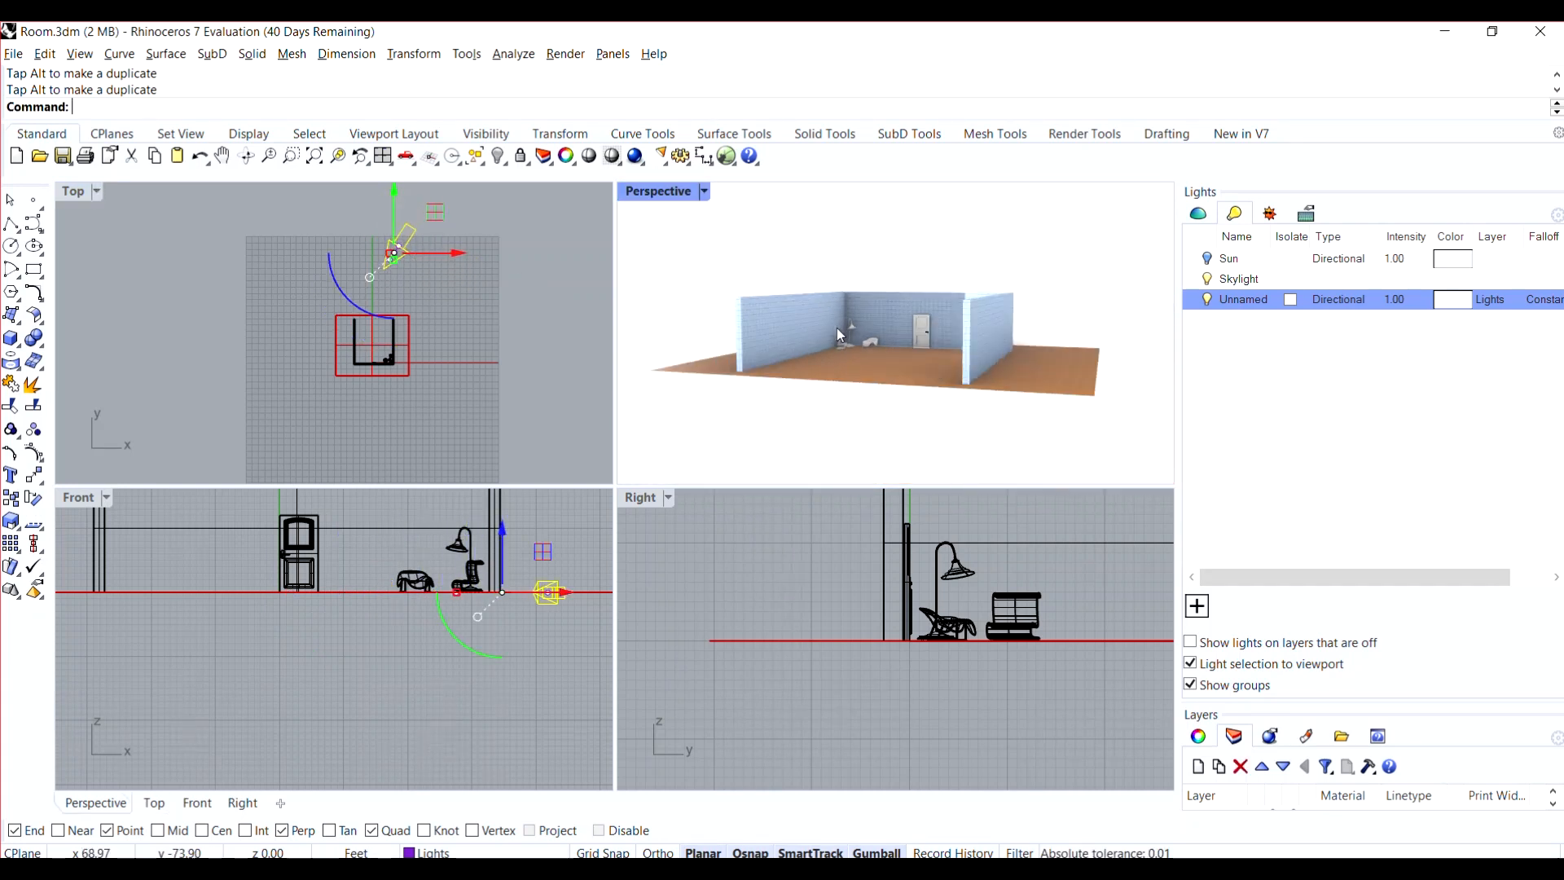
scroll(847, 336, up, 4)
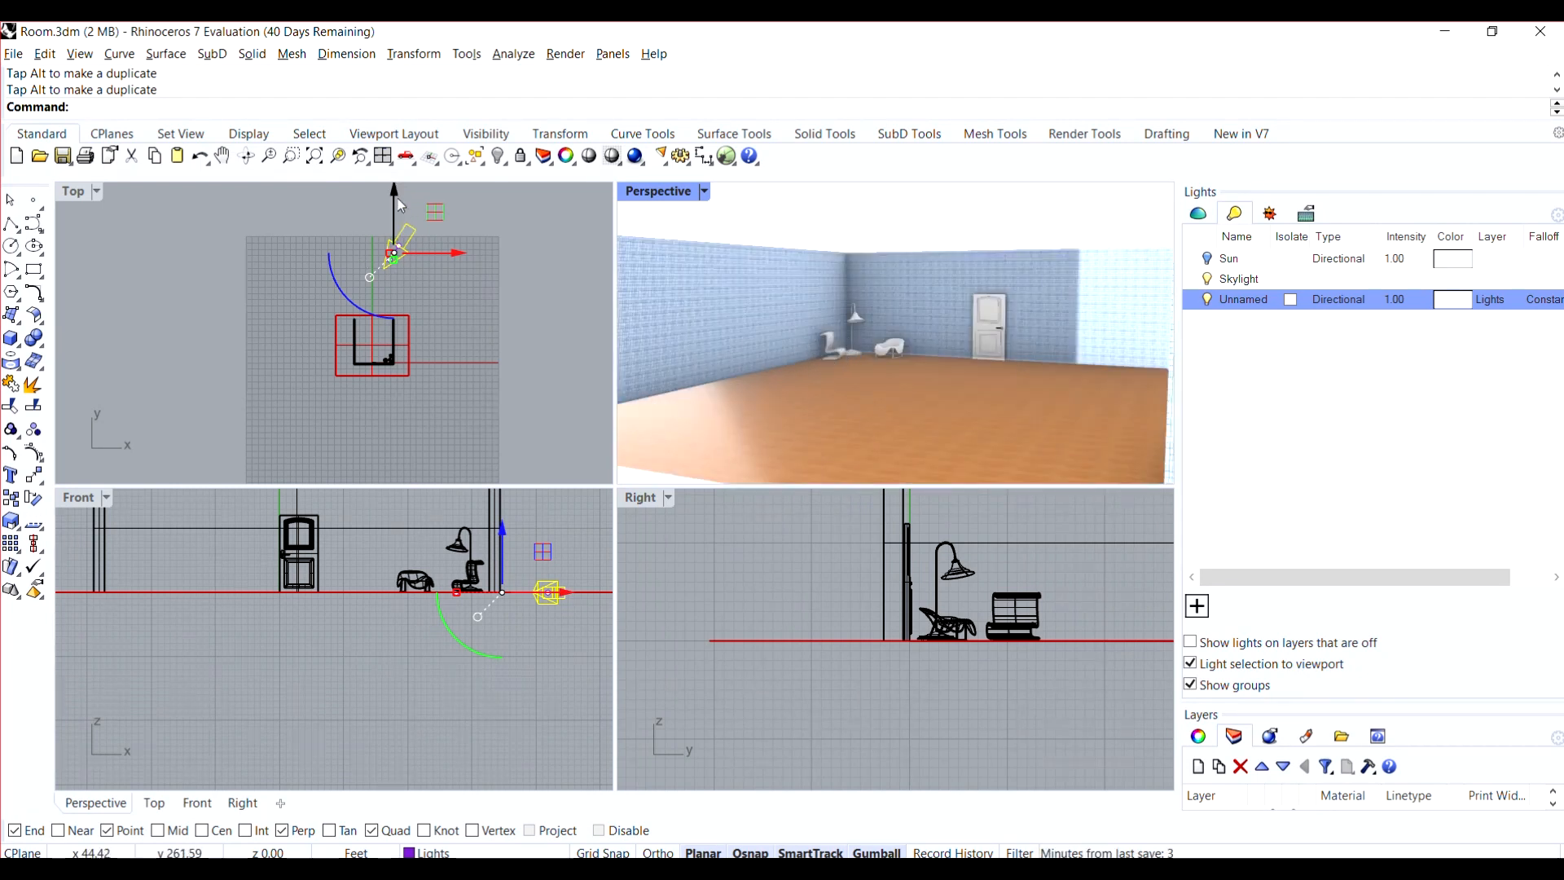
drag(400, 205, 394, 238)
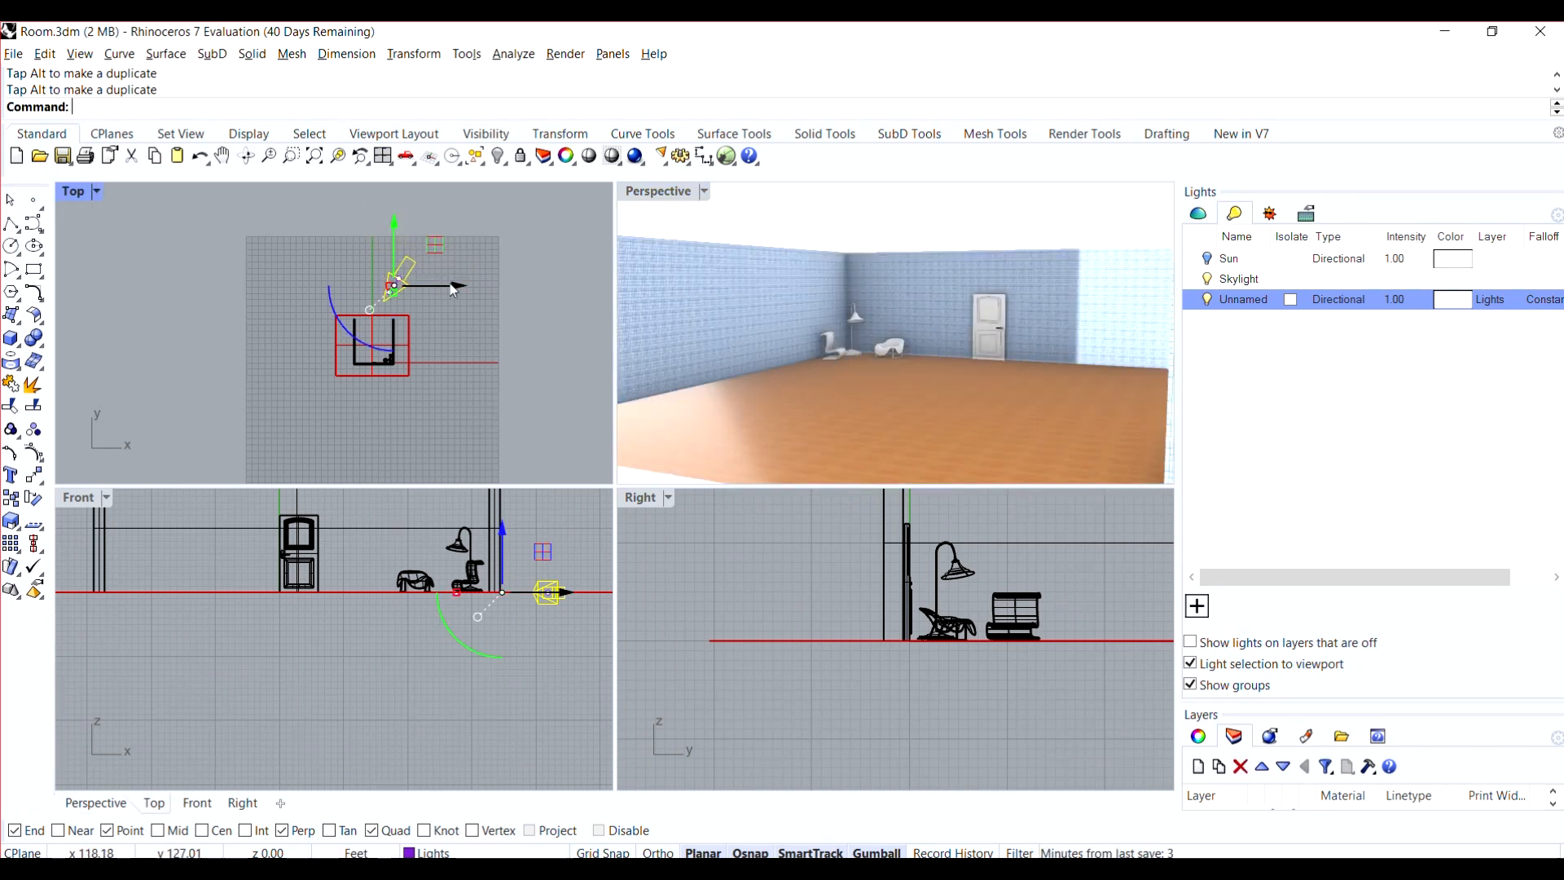
- Shift the directional light in negative X, raise it above the floor in the Front view, and rotate it to aim straight into the room
drag(453, 290, 420, 287)
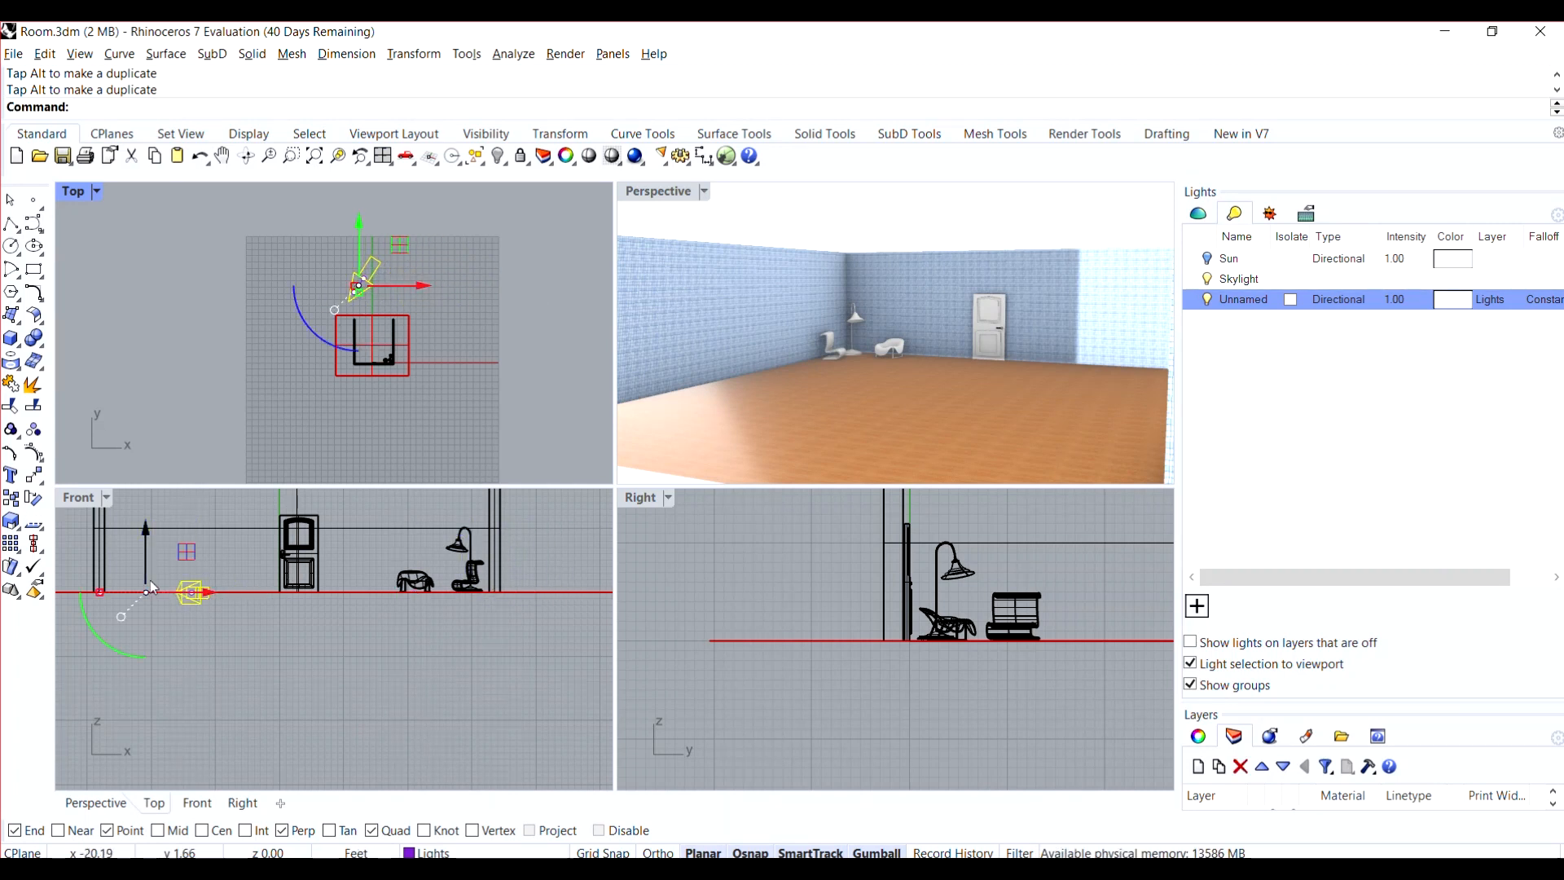
drag(159, 572, 159, 534)
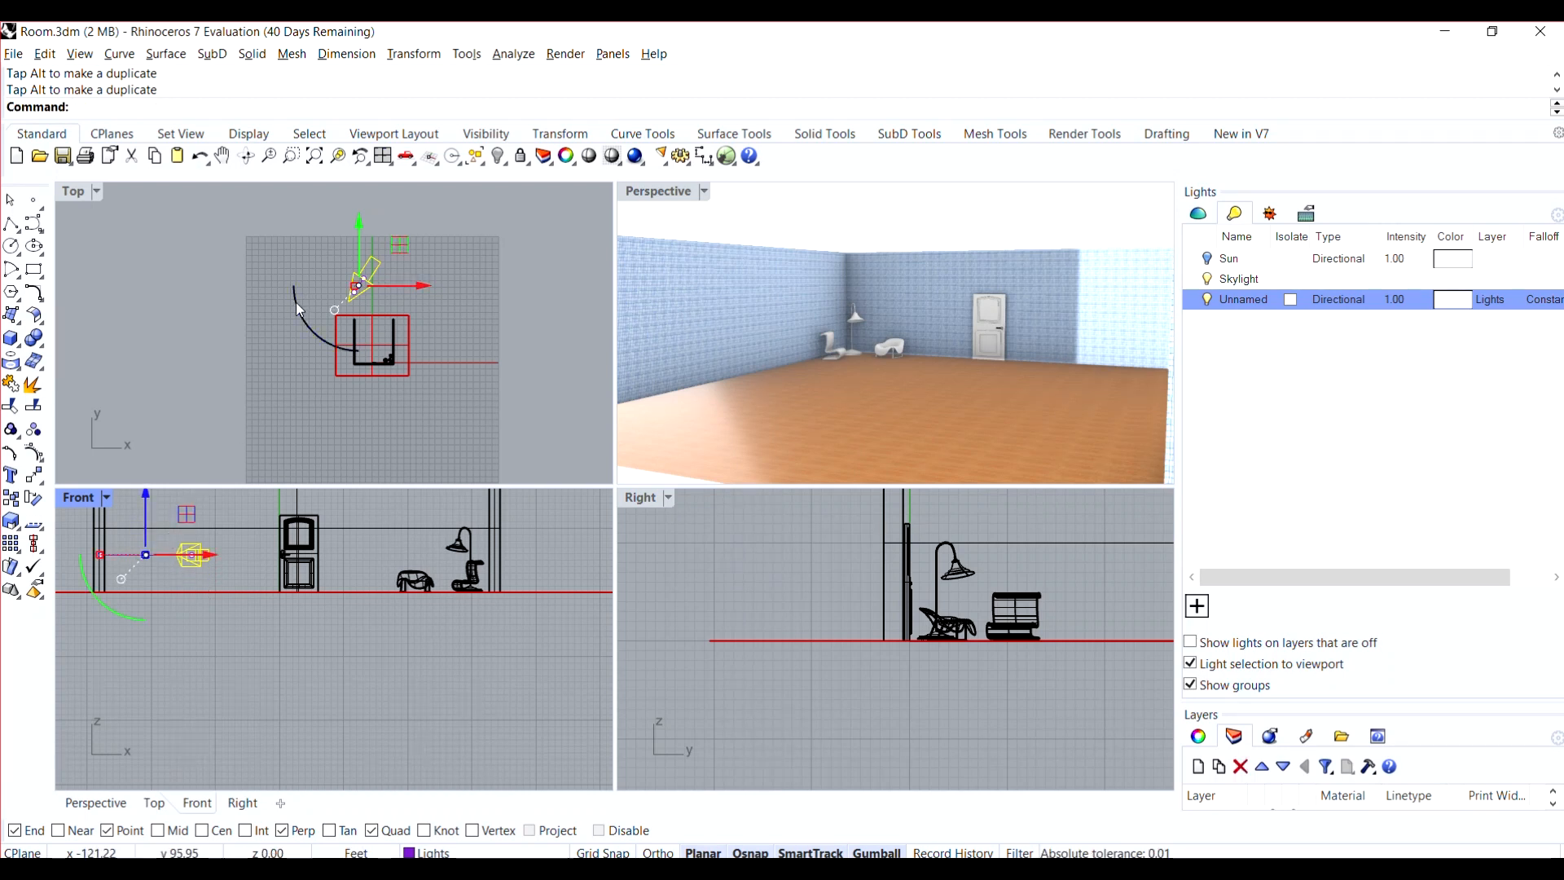
drag(299, 310, 324, 330)
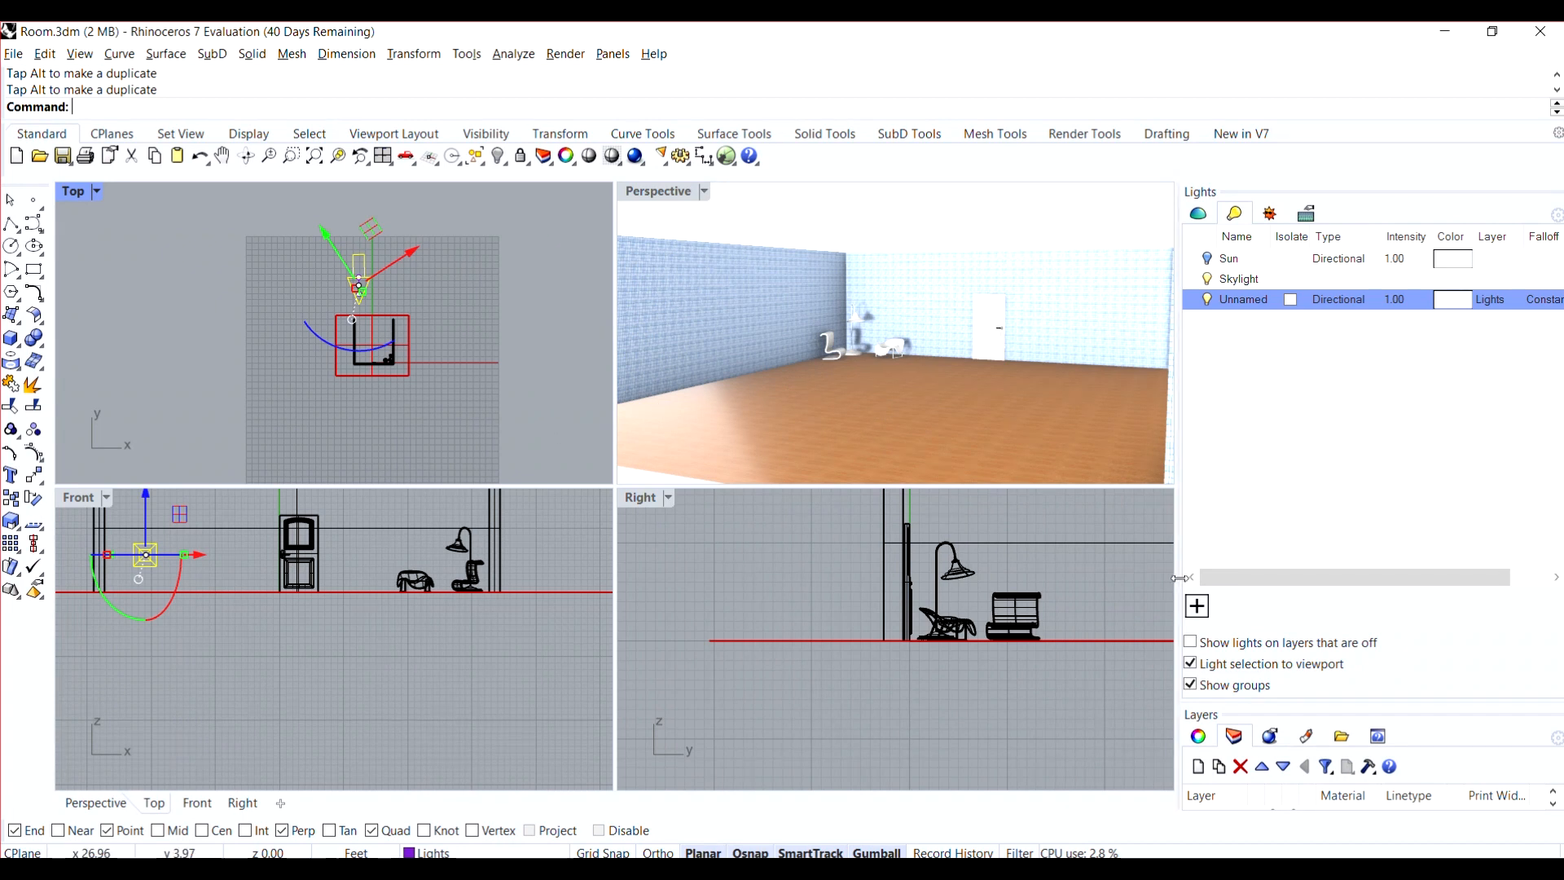
- Add a spotlight in the Top view beside the directional light, with the cone's base towards the room and its end away from it
click(1196, 606)
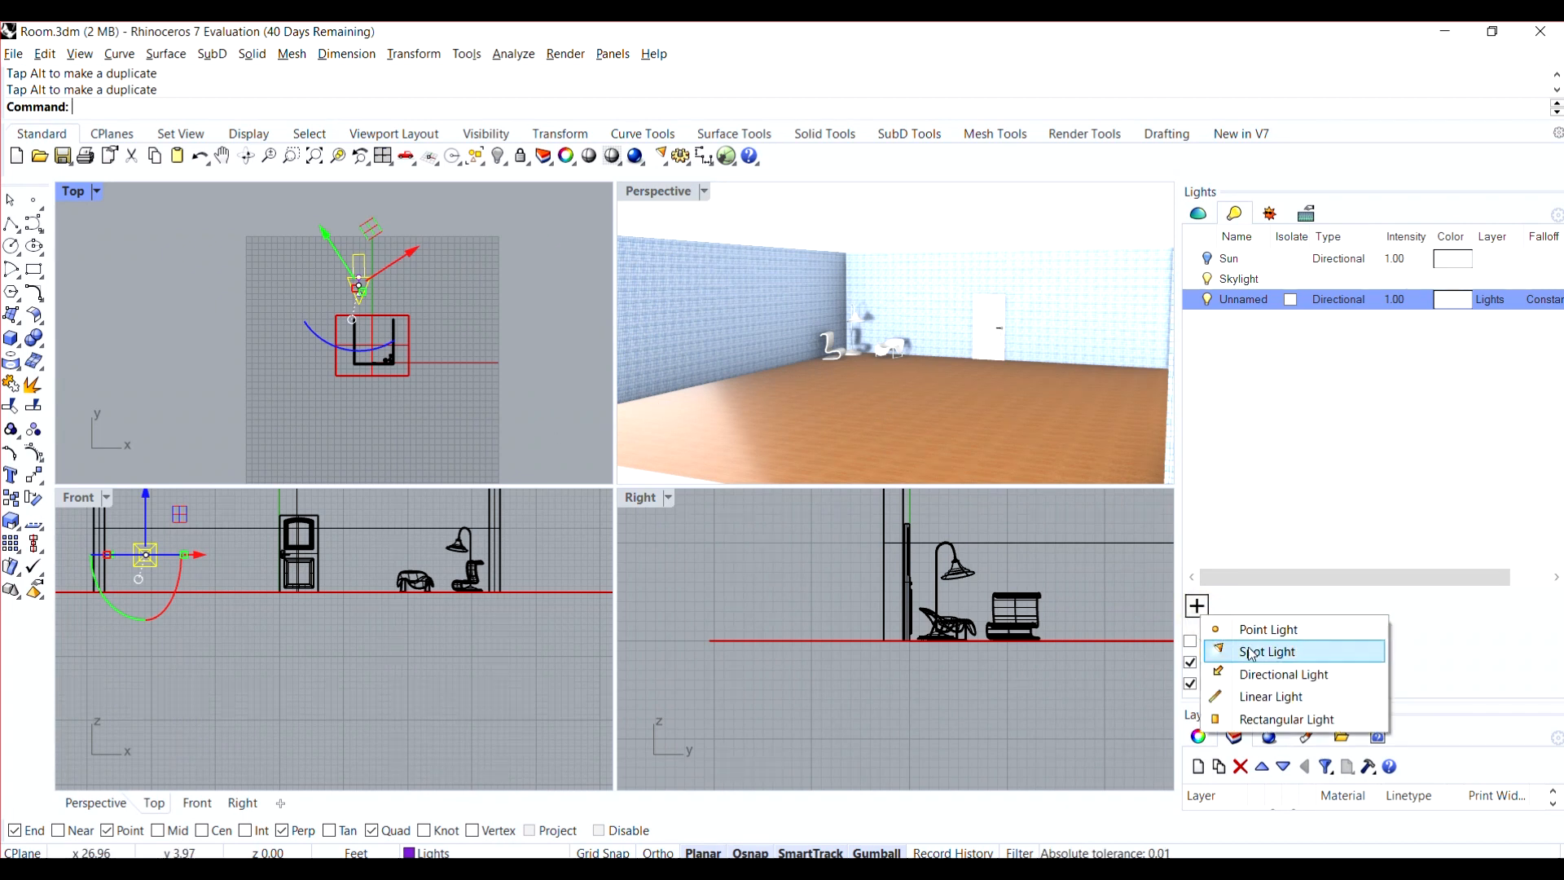
click(1288, 660)
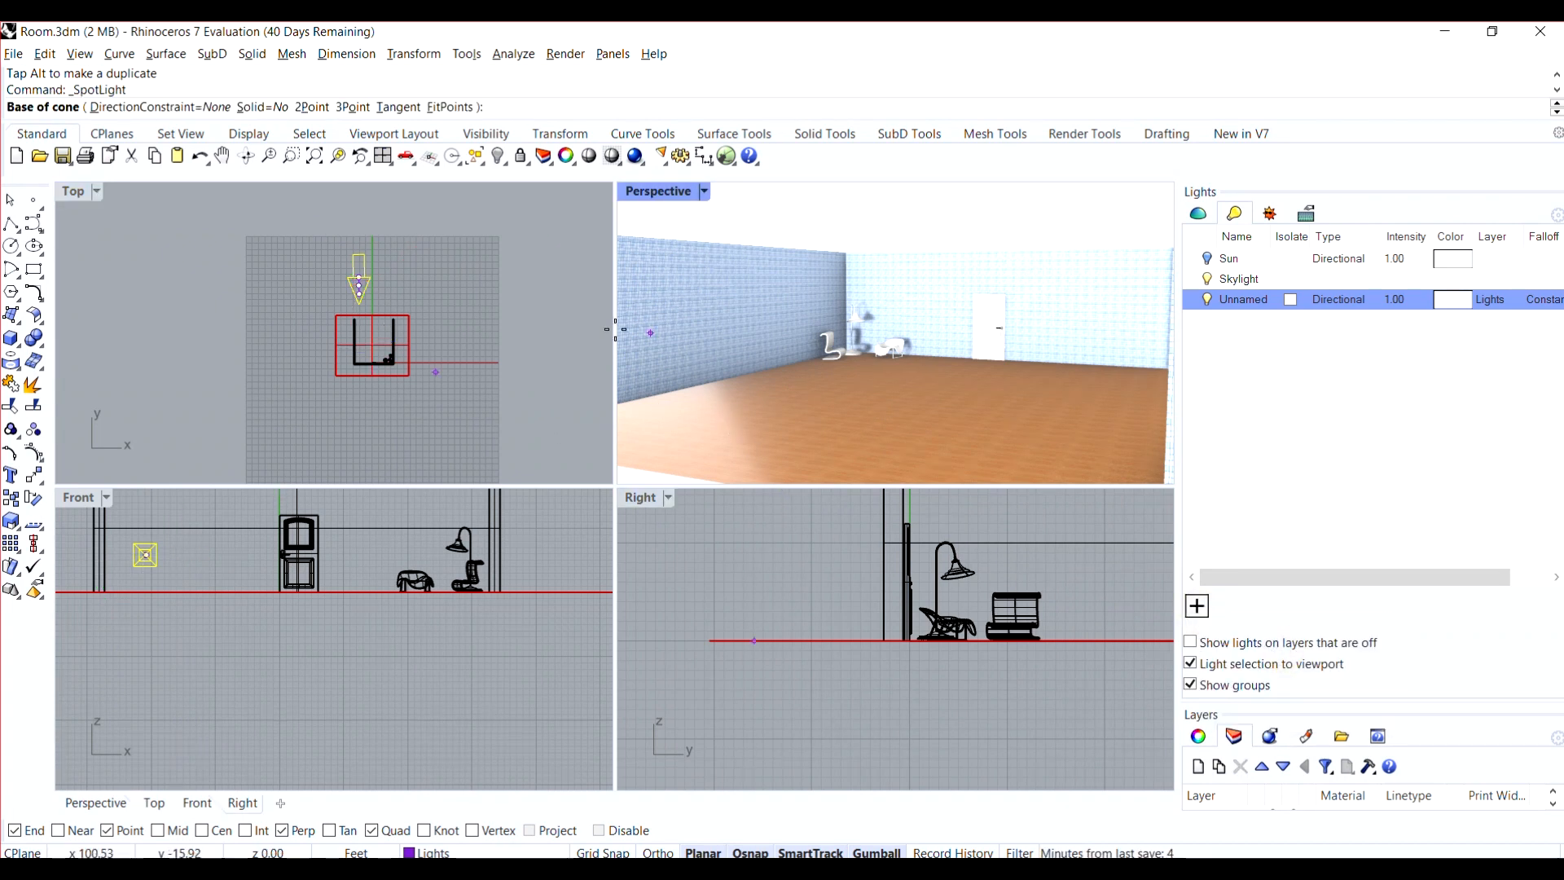
click(399, 286)
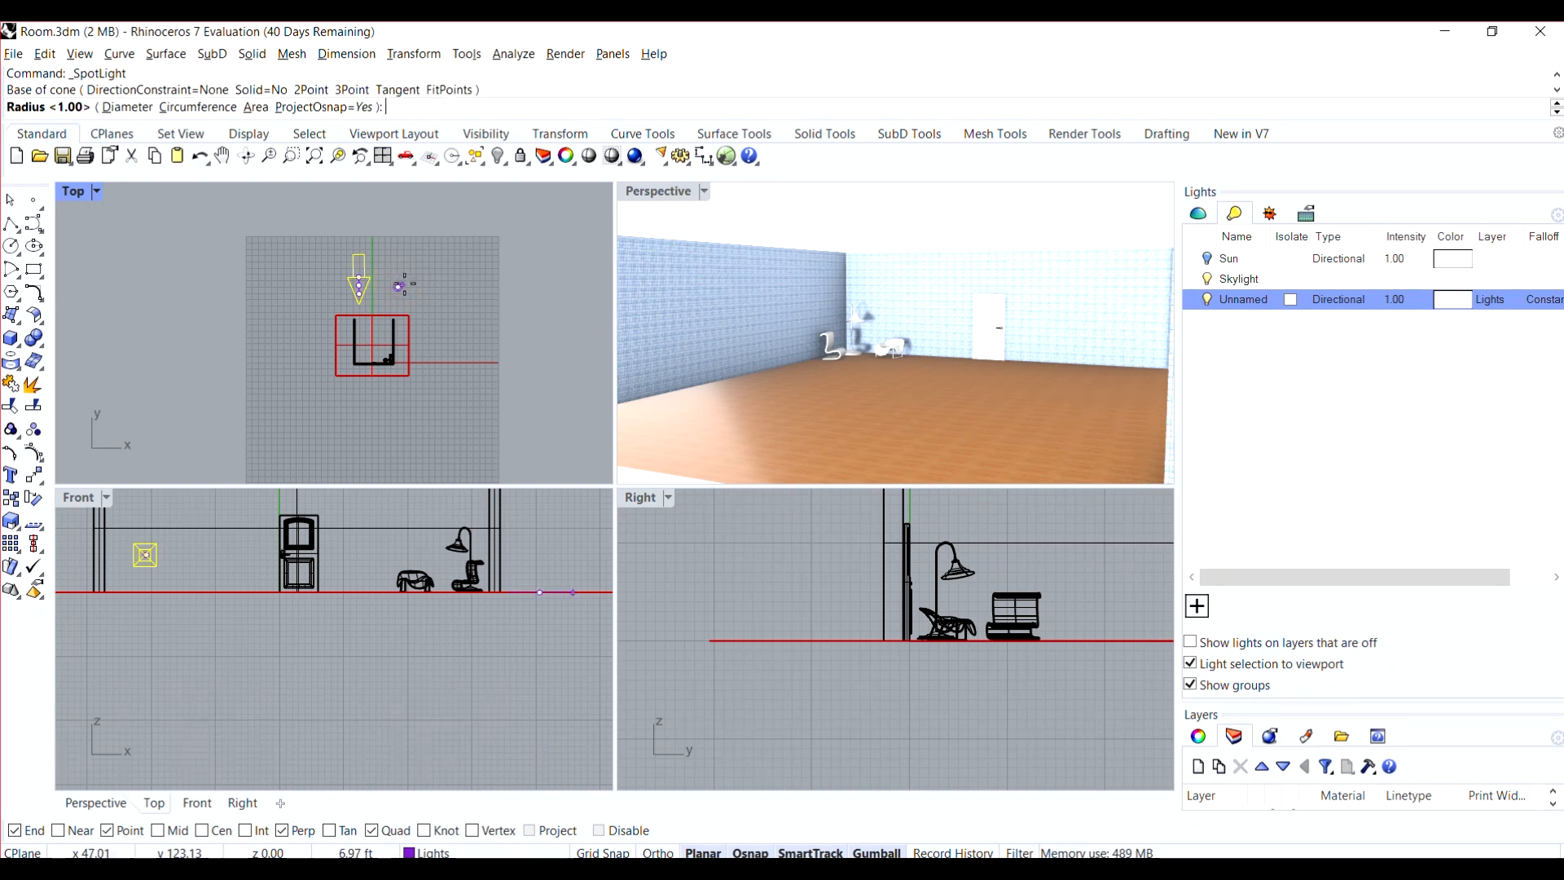
click(410, 281)
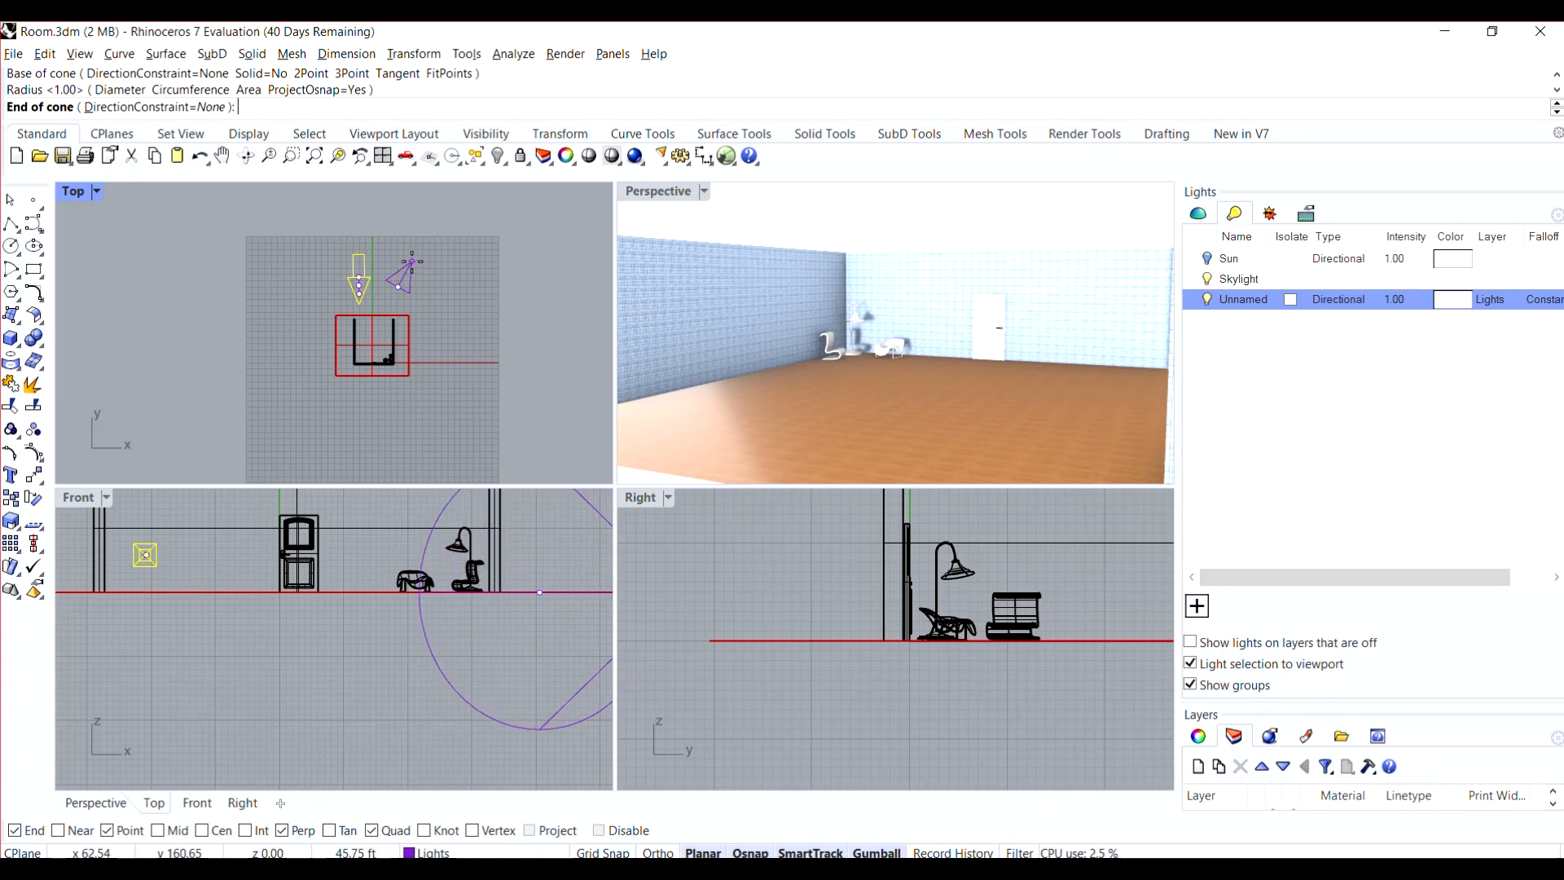
click(411, 261)
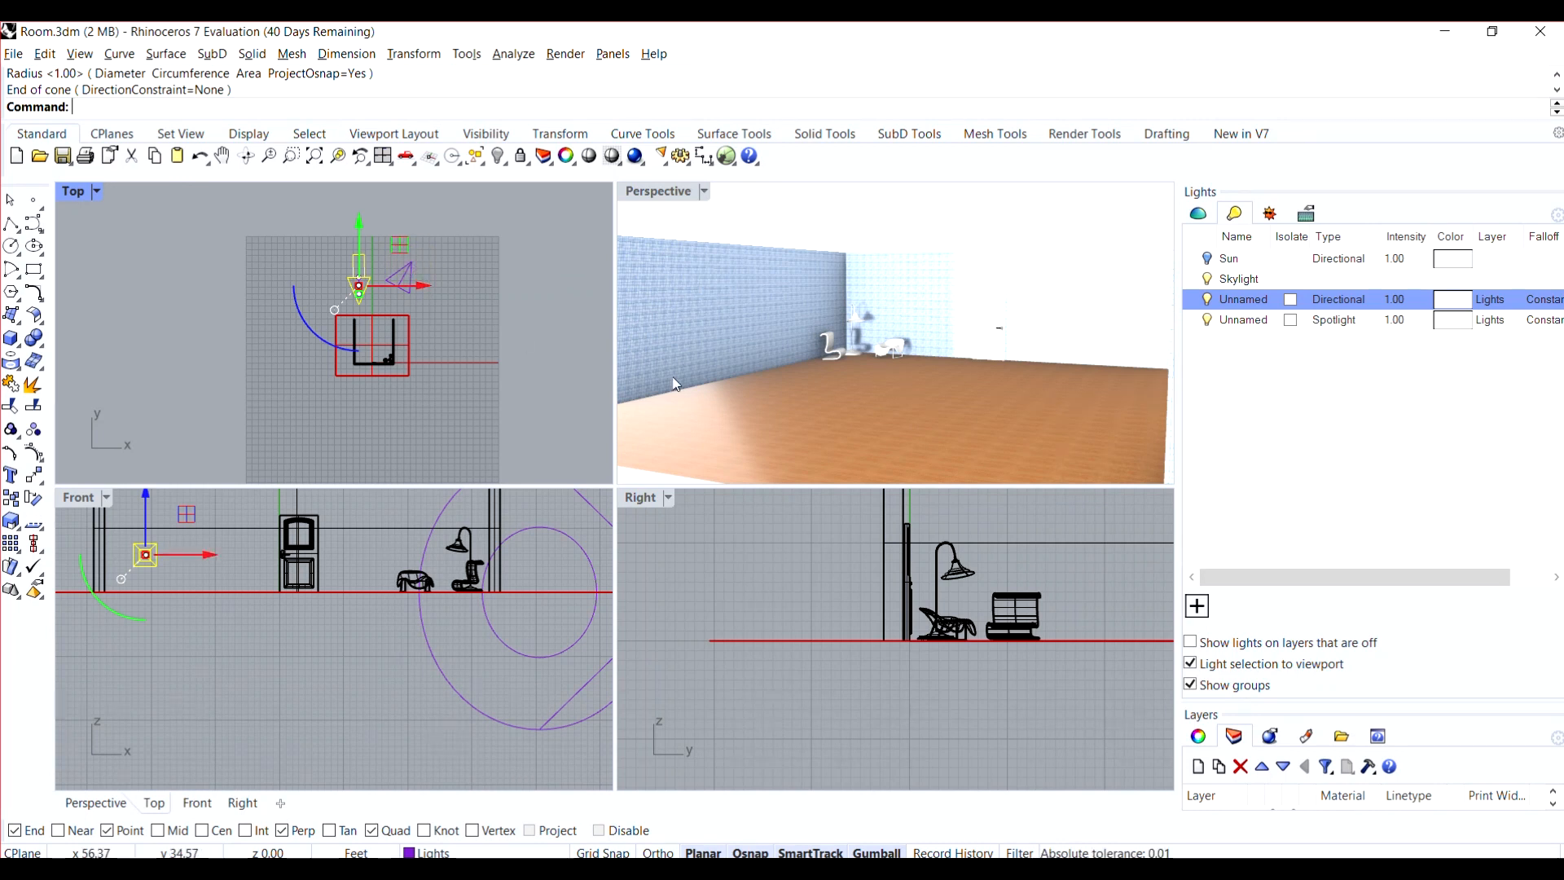
- Move the spotlight slightly in positive X and Y in the Top view, and rotate it clockwise by about a third of a right angle
click(411, 274)
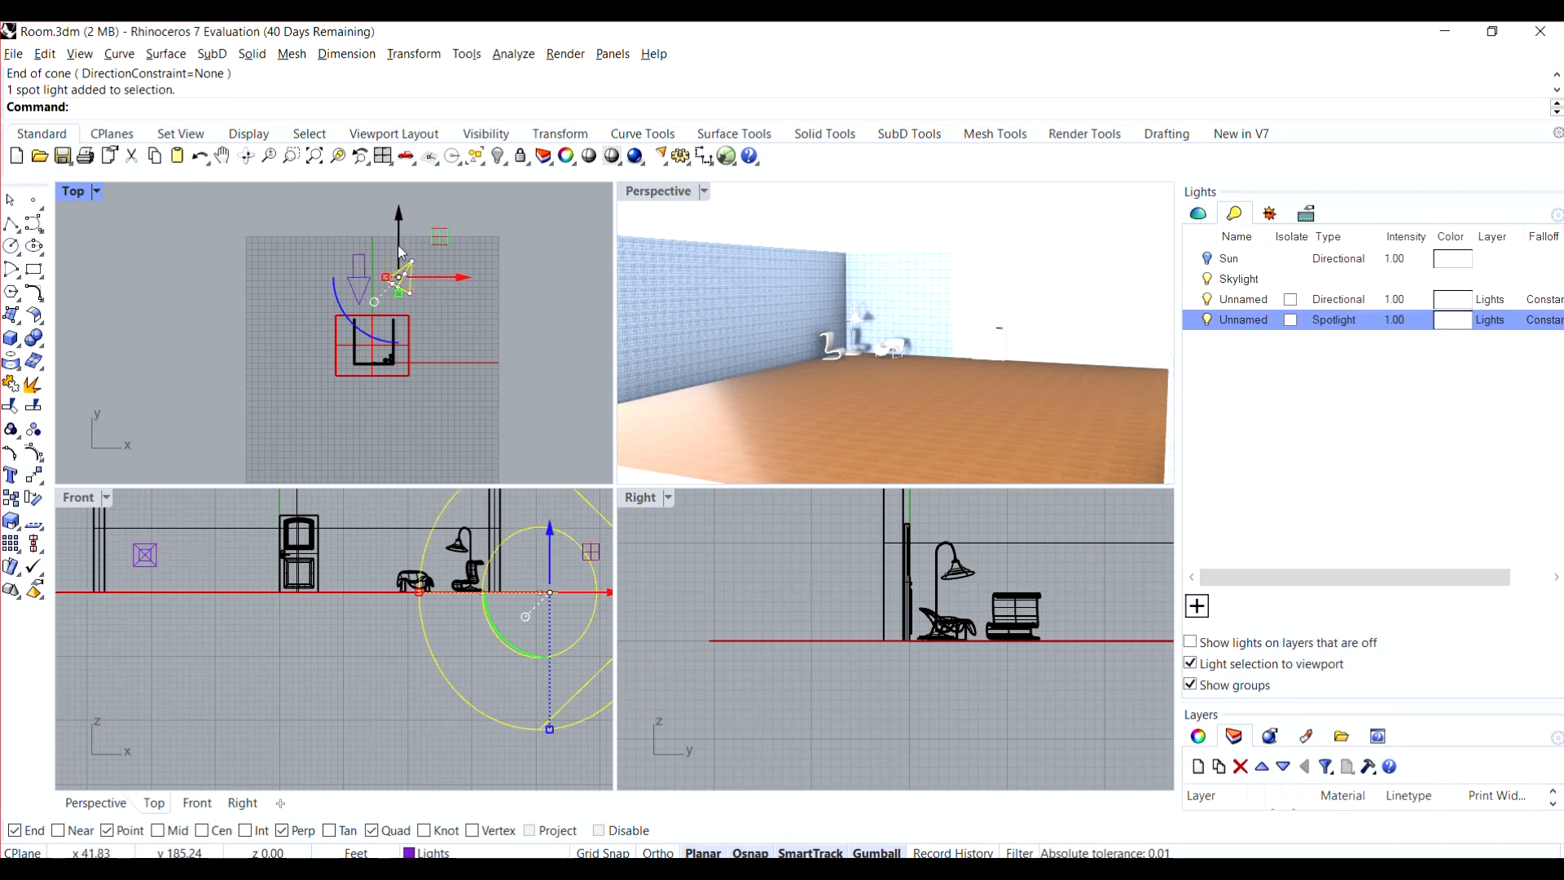
mouse_move(468, 271)
mouse_down()
mouse_move(498, 271)
mouse_move(478, 269)
mouse_up()
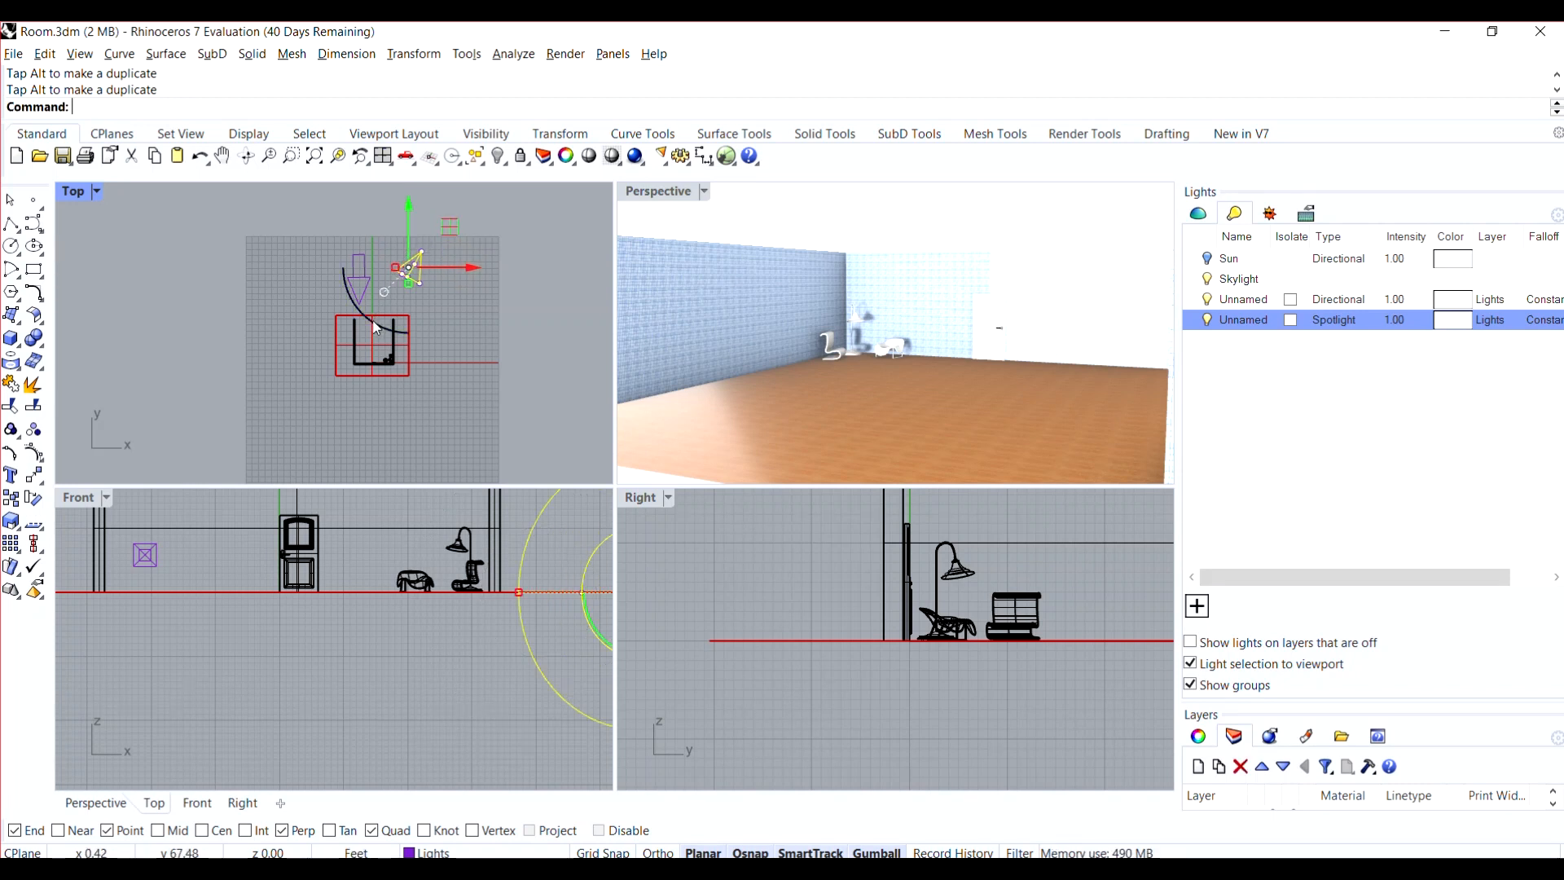
drag(376, 328, 340, 307)
mouse_move(869, 353)
right_down()
mouse_move(933, 330)
mouse_move(846, 344)
right_up()
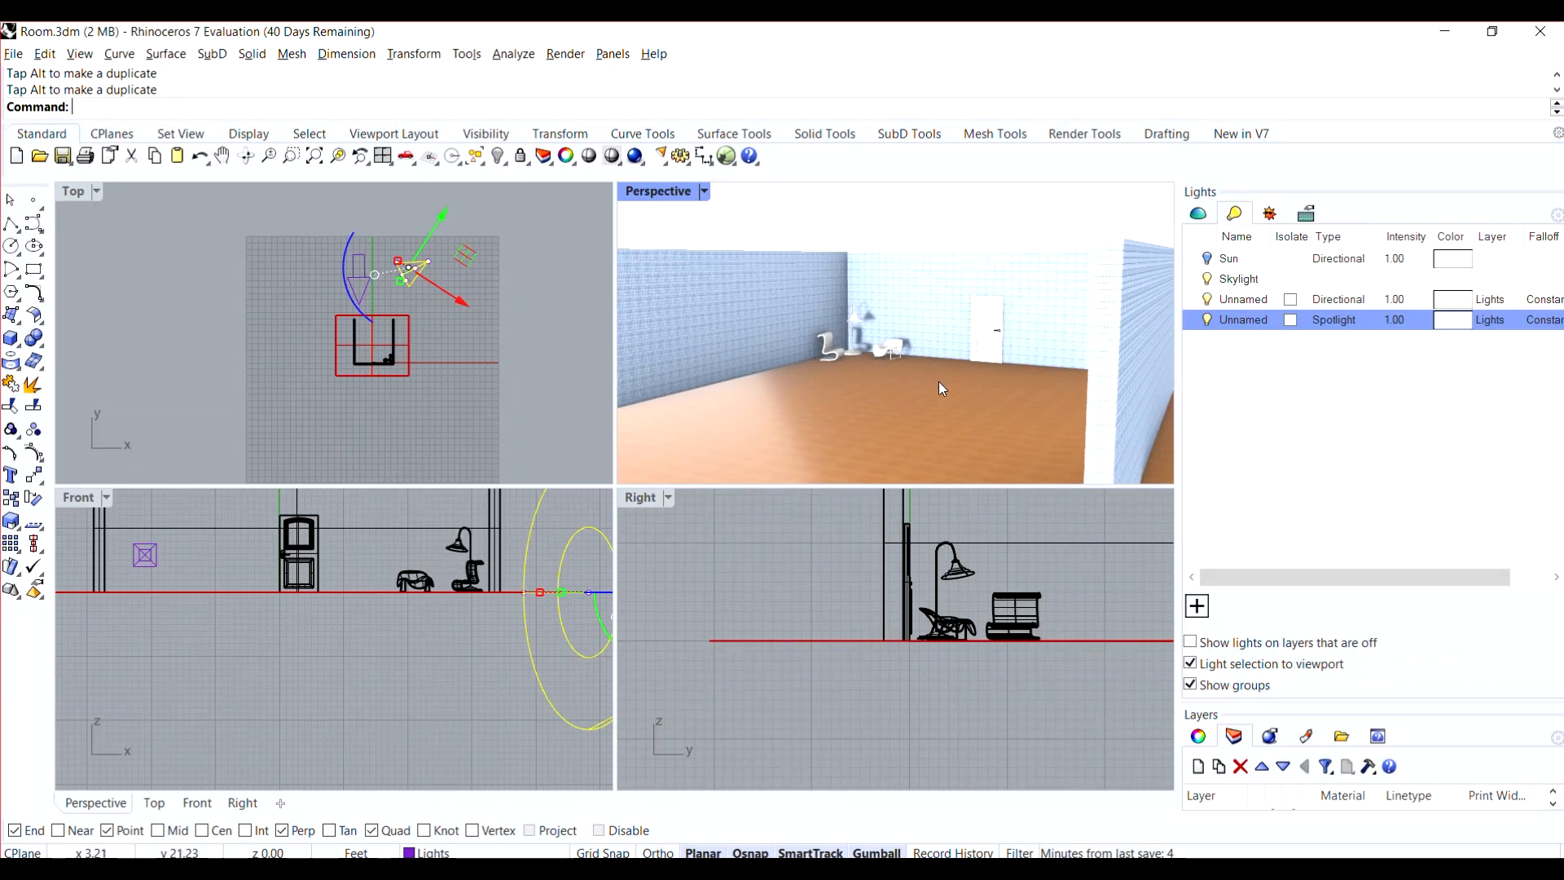
- Maximize the Perspective view on the furnished corner and enlarge the layer list's area vertically
double_click(668, 193)
scroll(692, 353, up, 3)
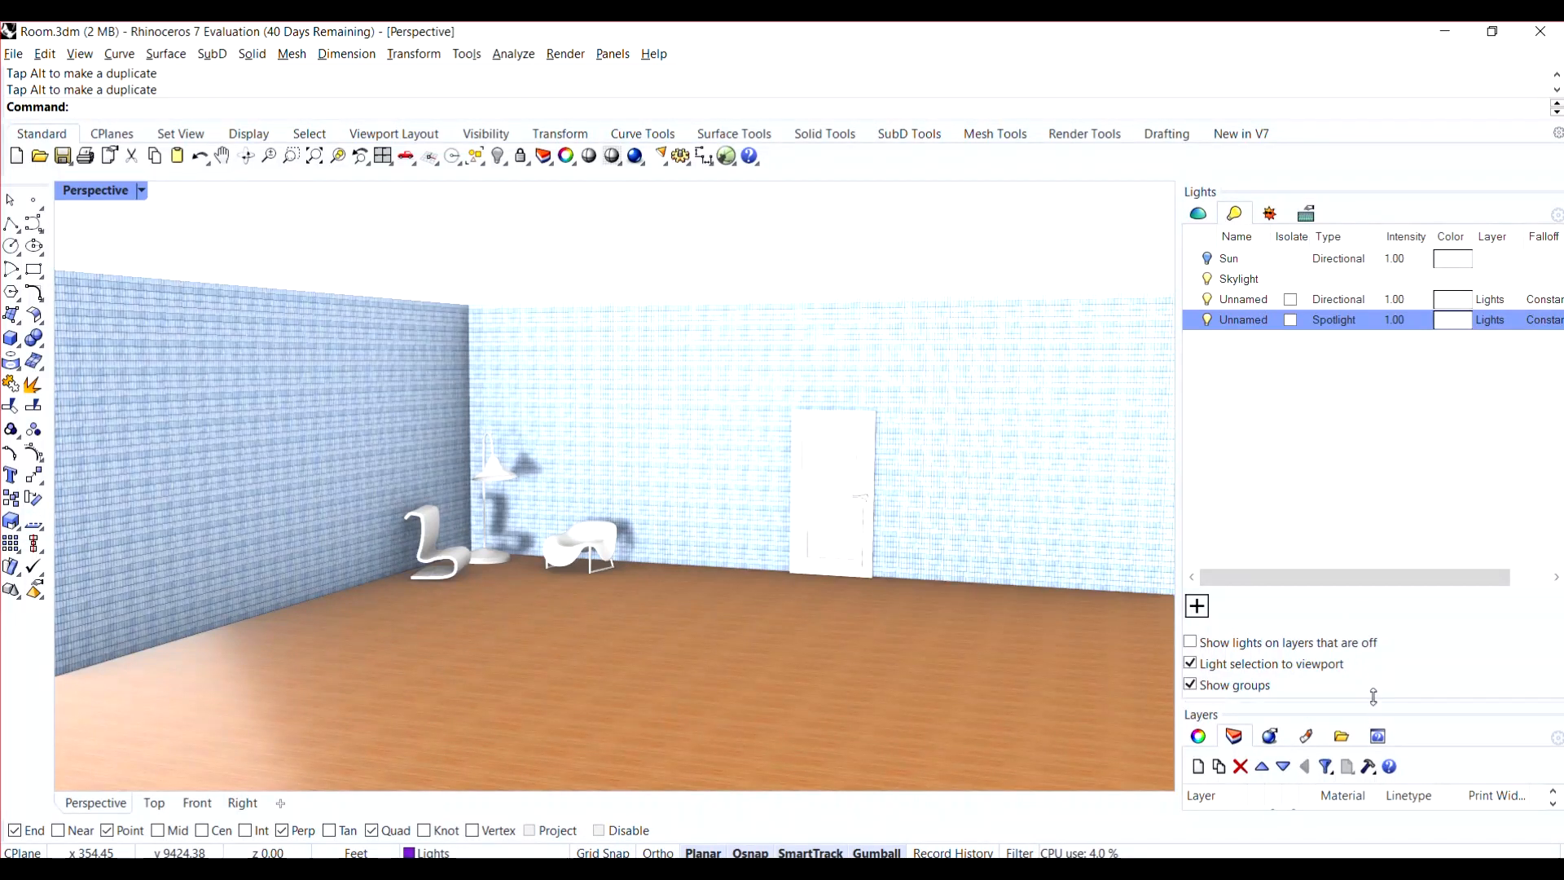
drag(1373, 330, 1373, 283)
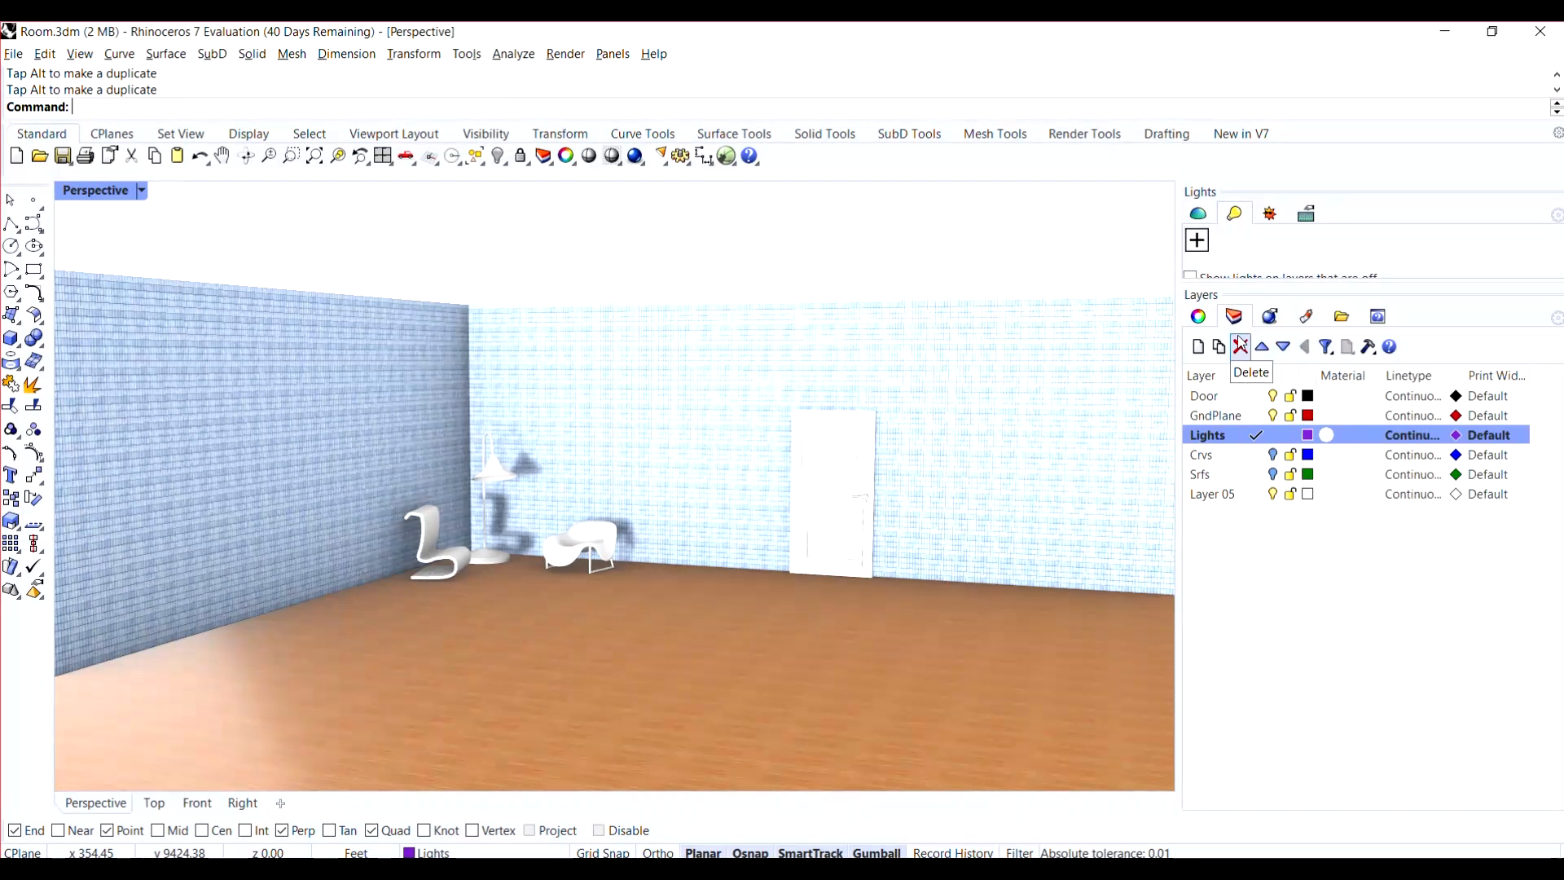
- Make Door the current layer and clear the selection in the layer list
click(1225, 396)
click(1228, 396)
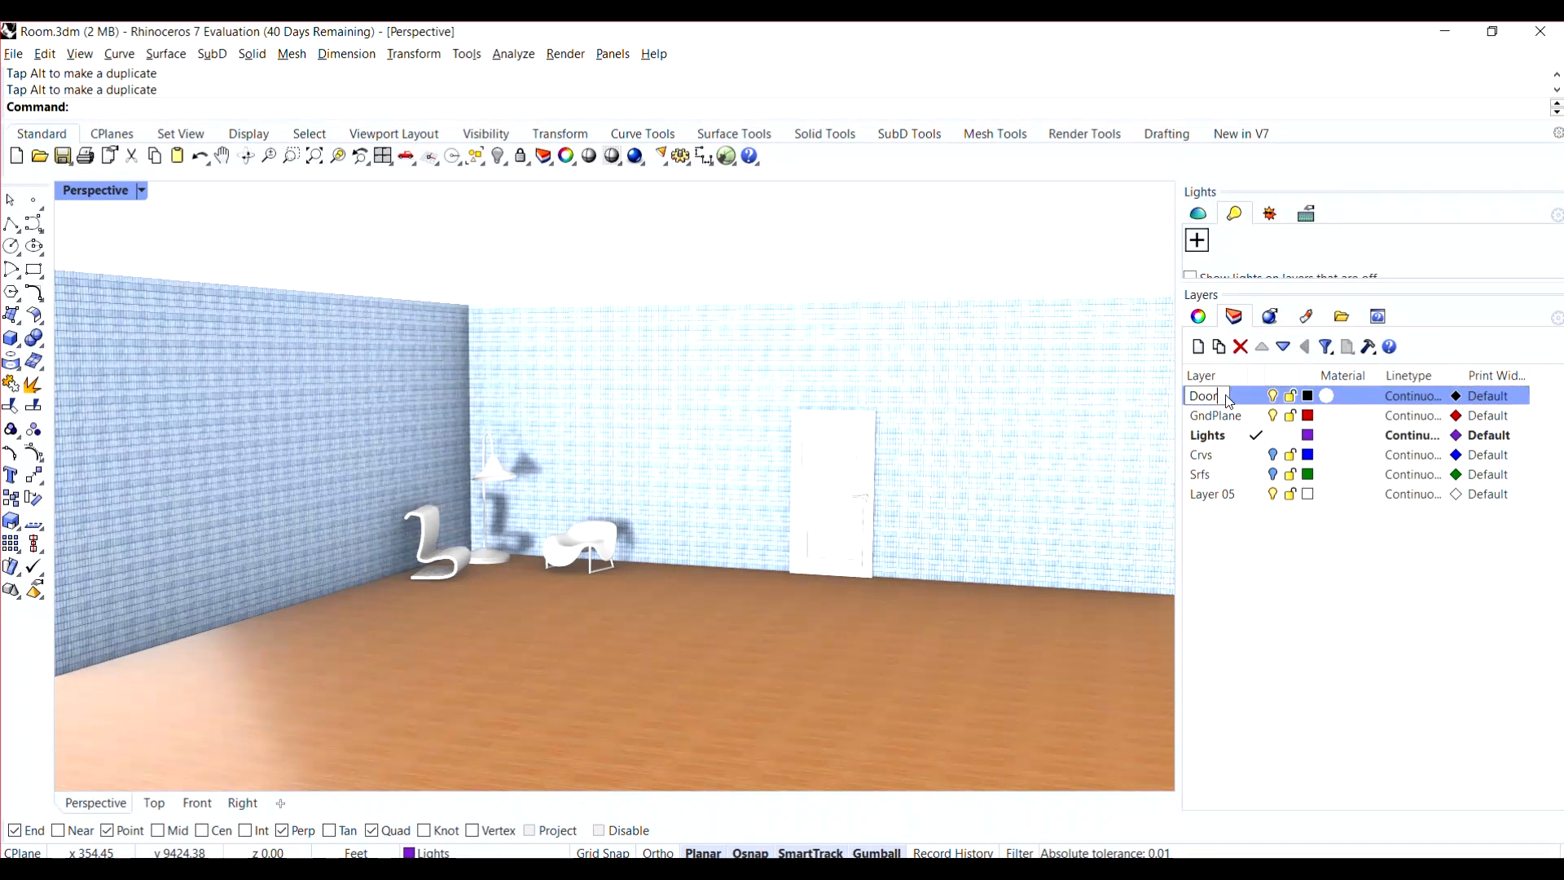
click(1252, 401)
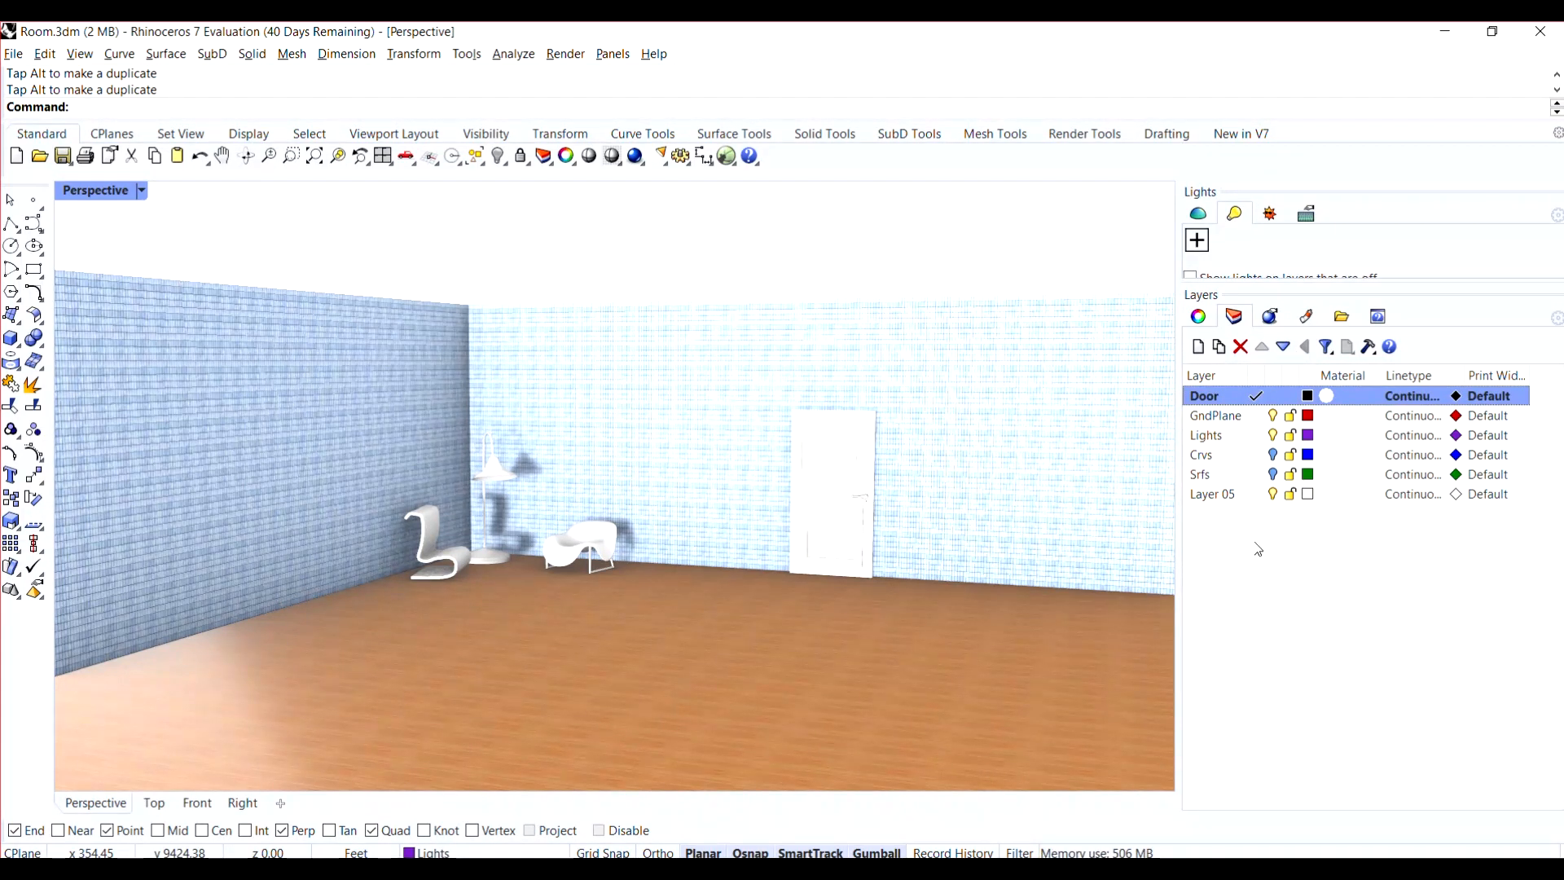
click(1286, 576)
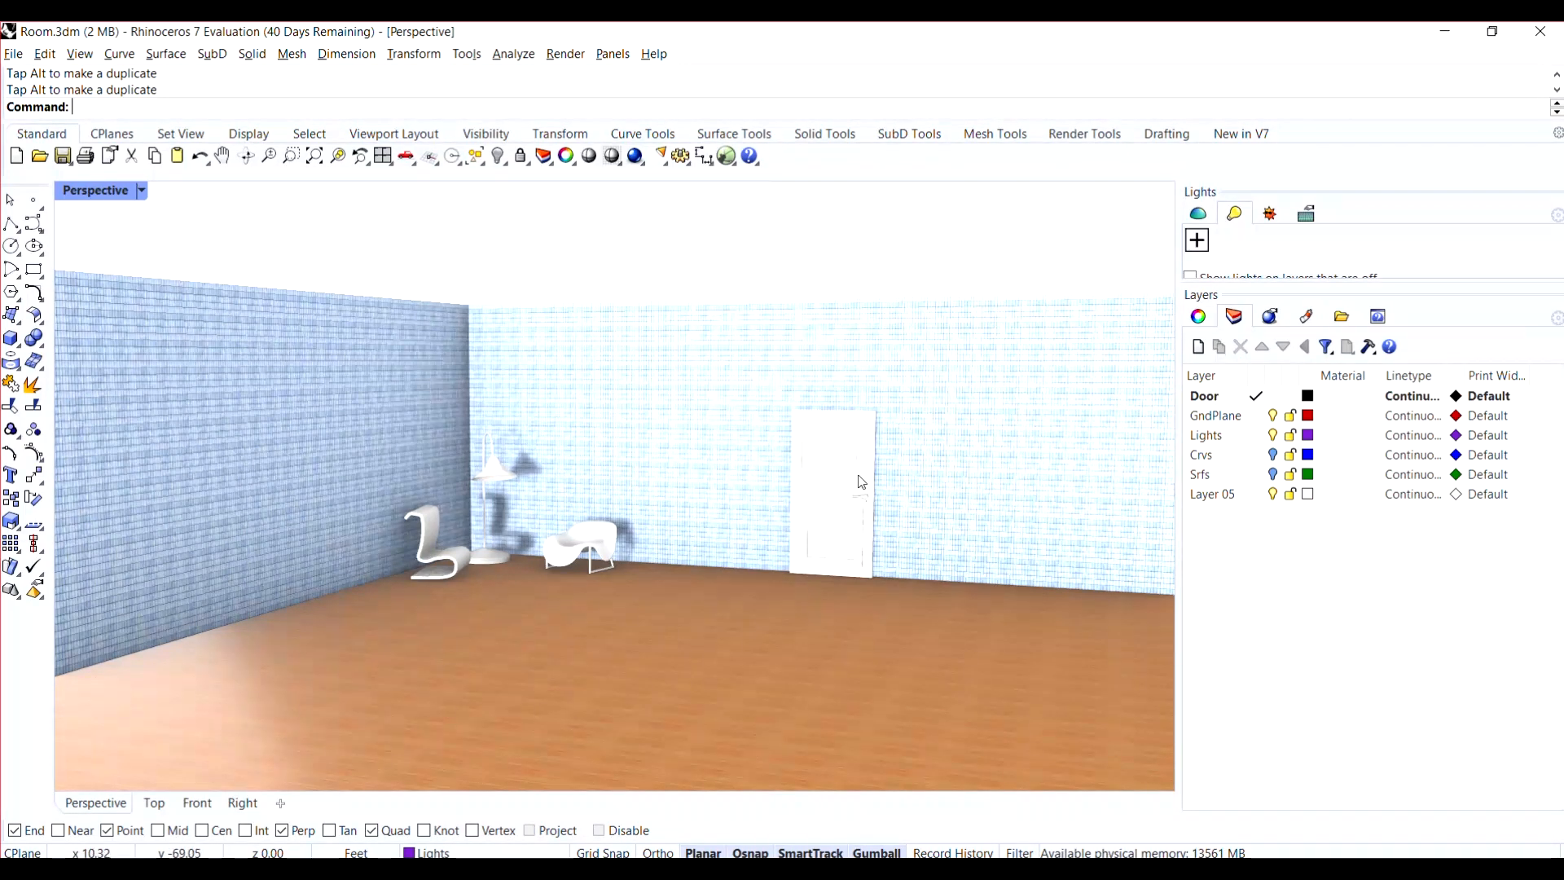
- Browse the render library's Architectural, Exterior, Wall and Environments folders for content suitable for the door
click(1305, 316)
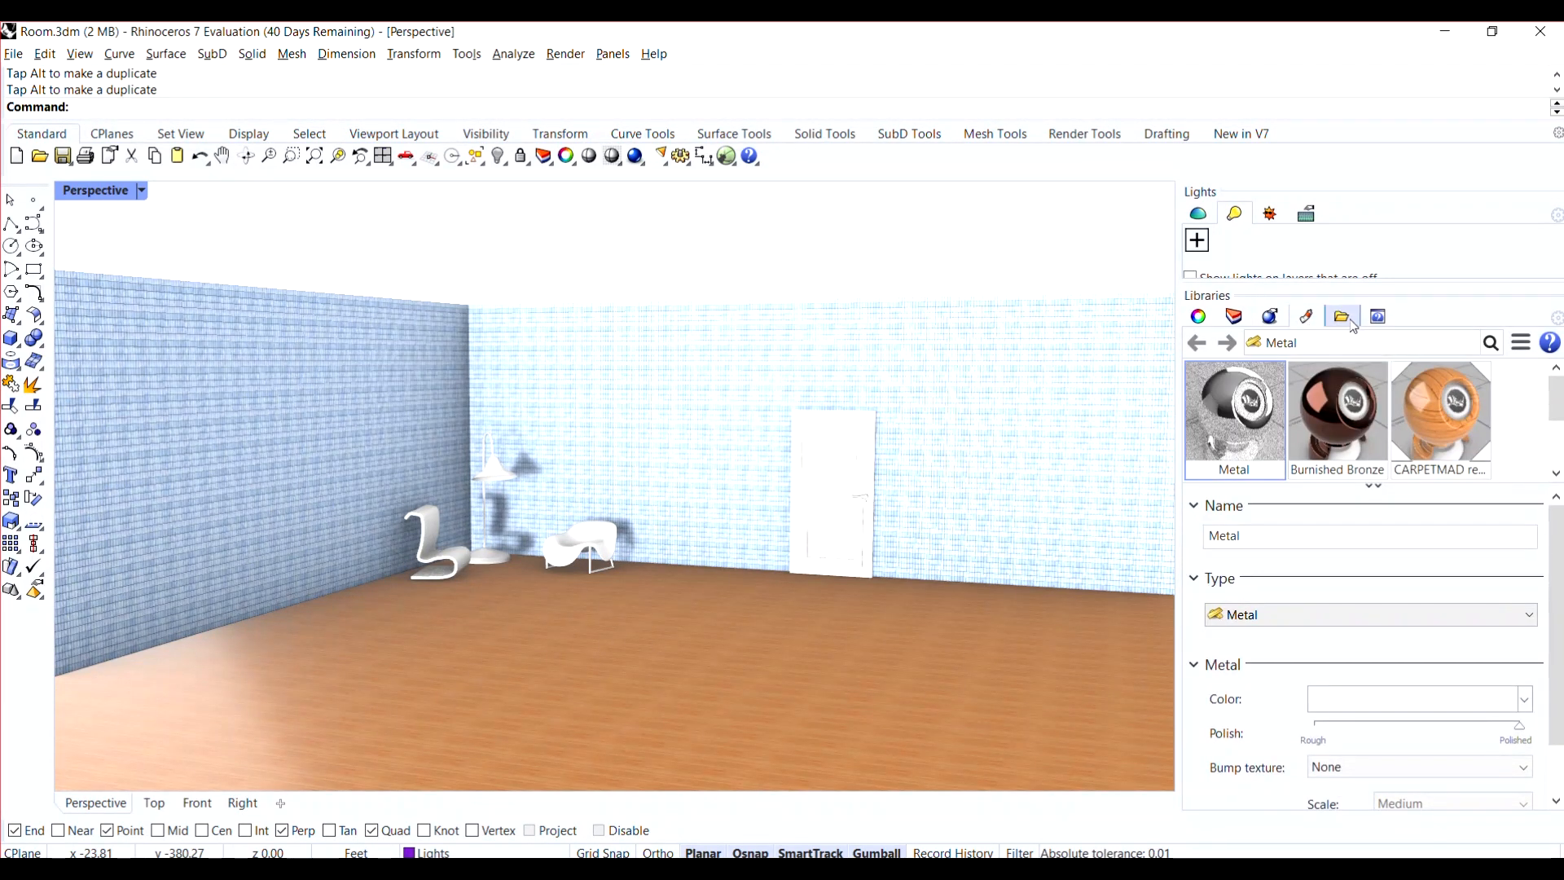
click(1292, 355)
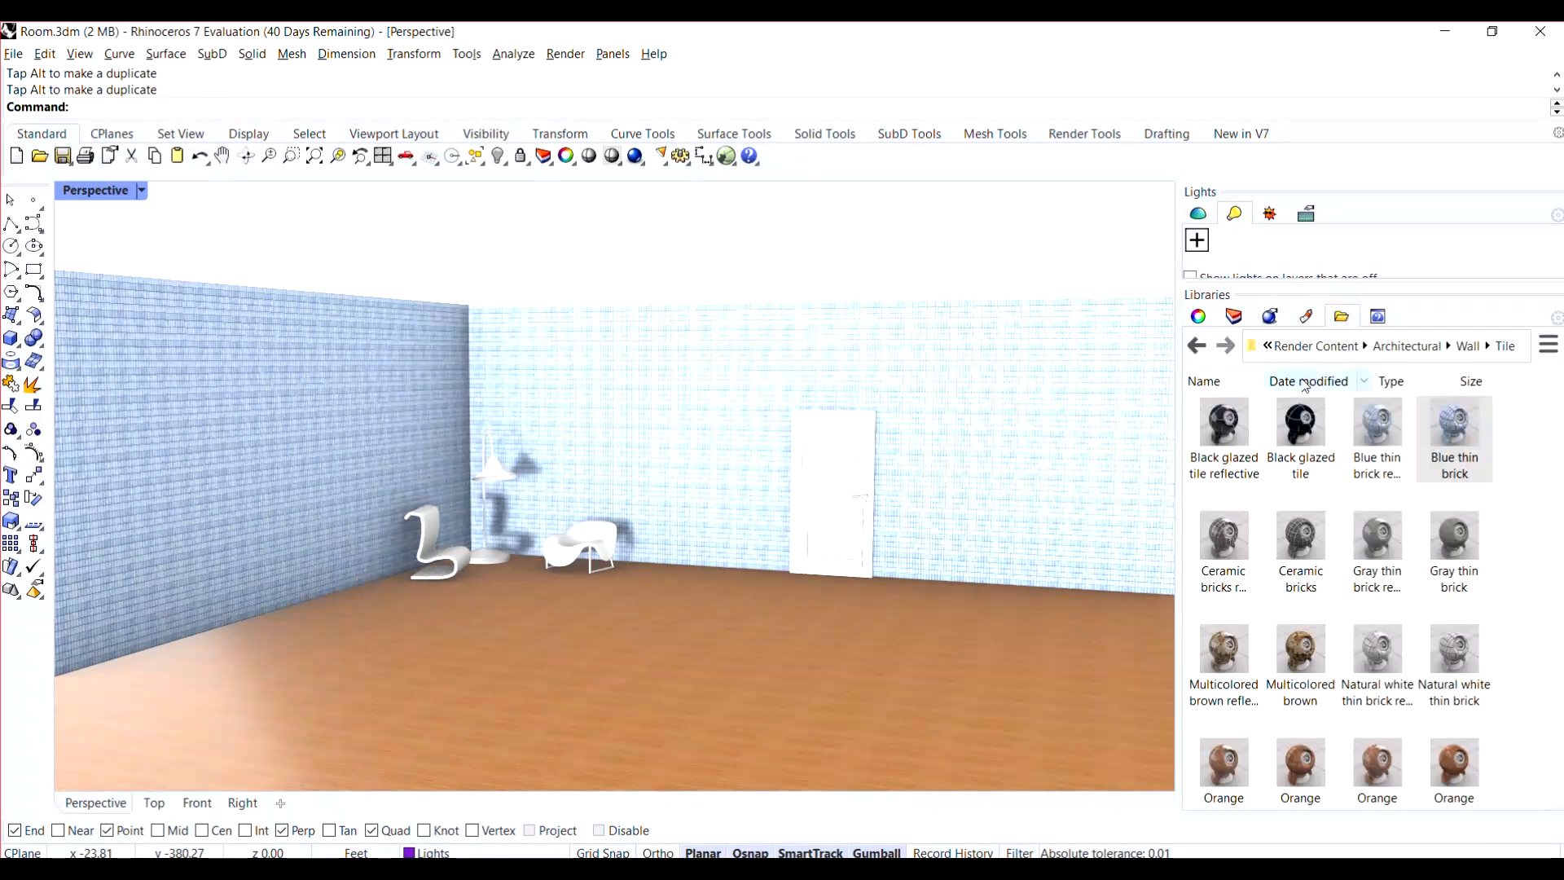
click(1402, 351)
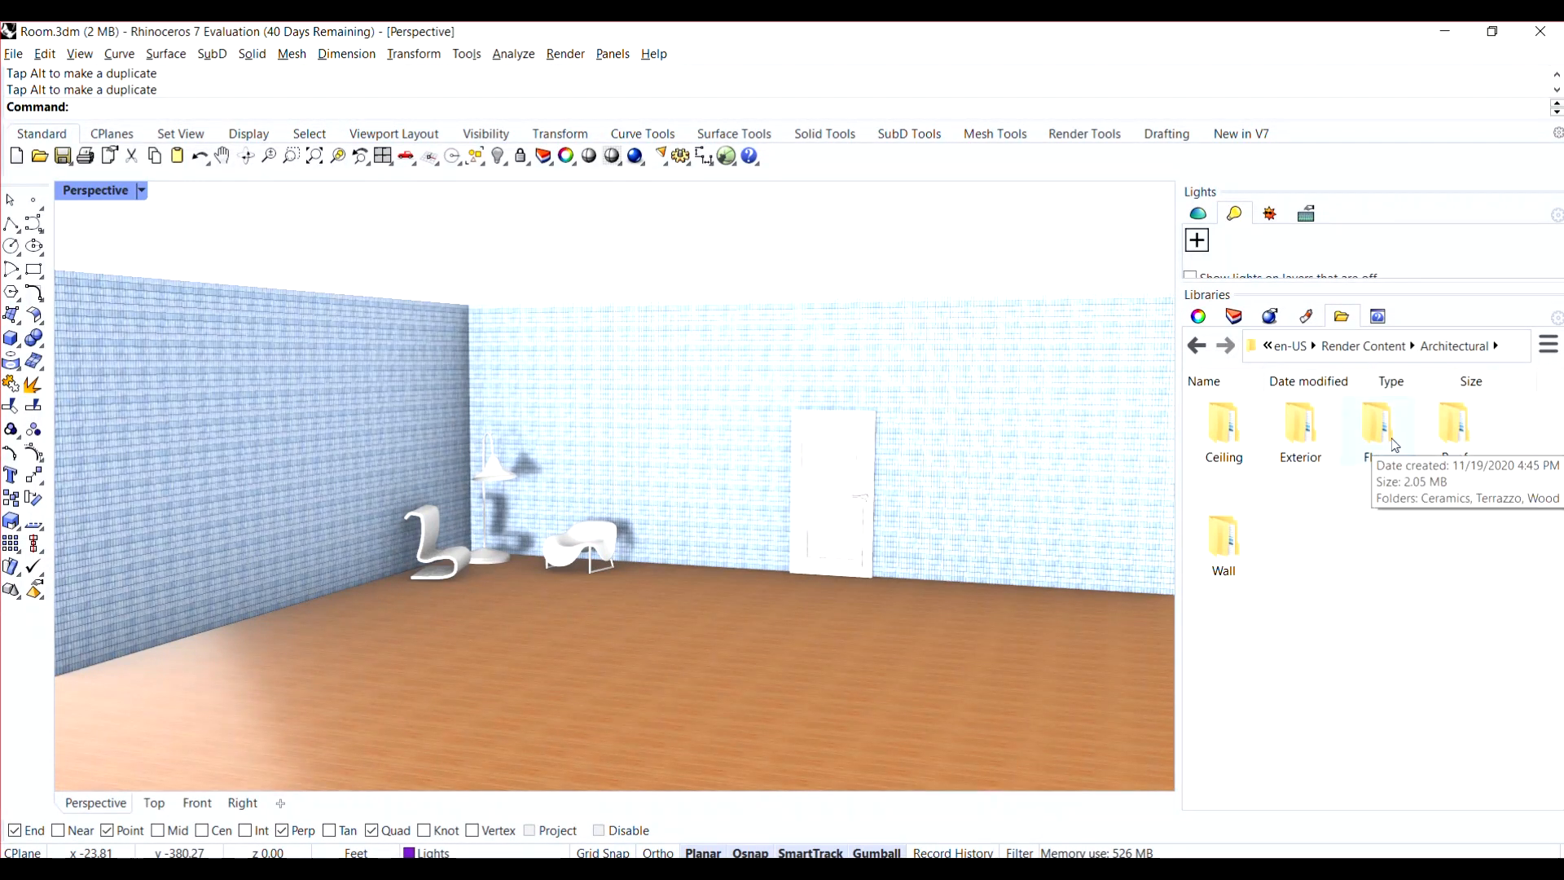
double_click(1307, 438)
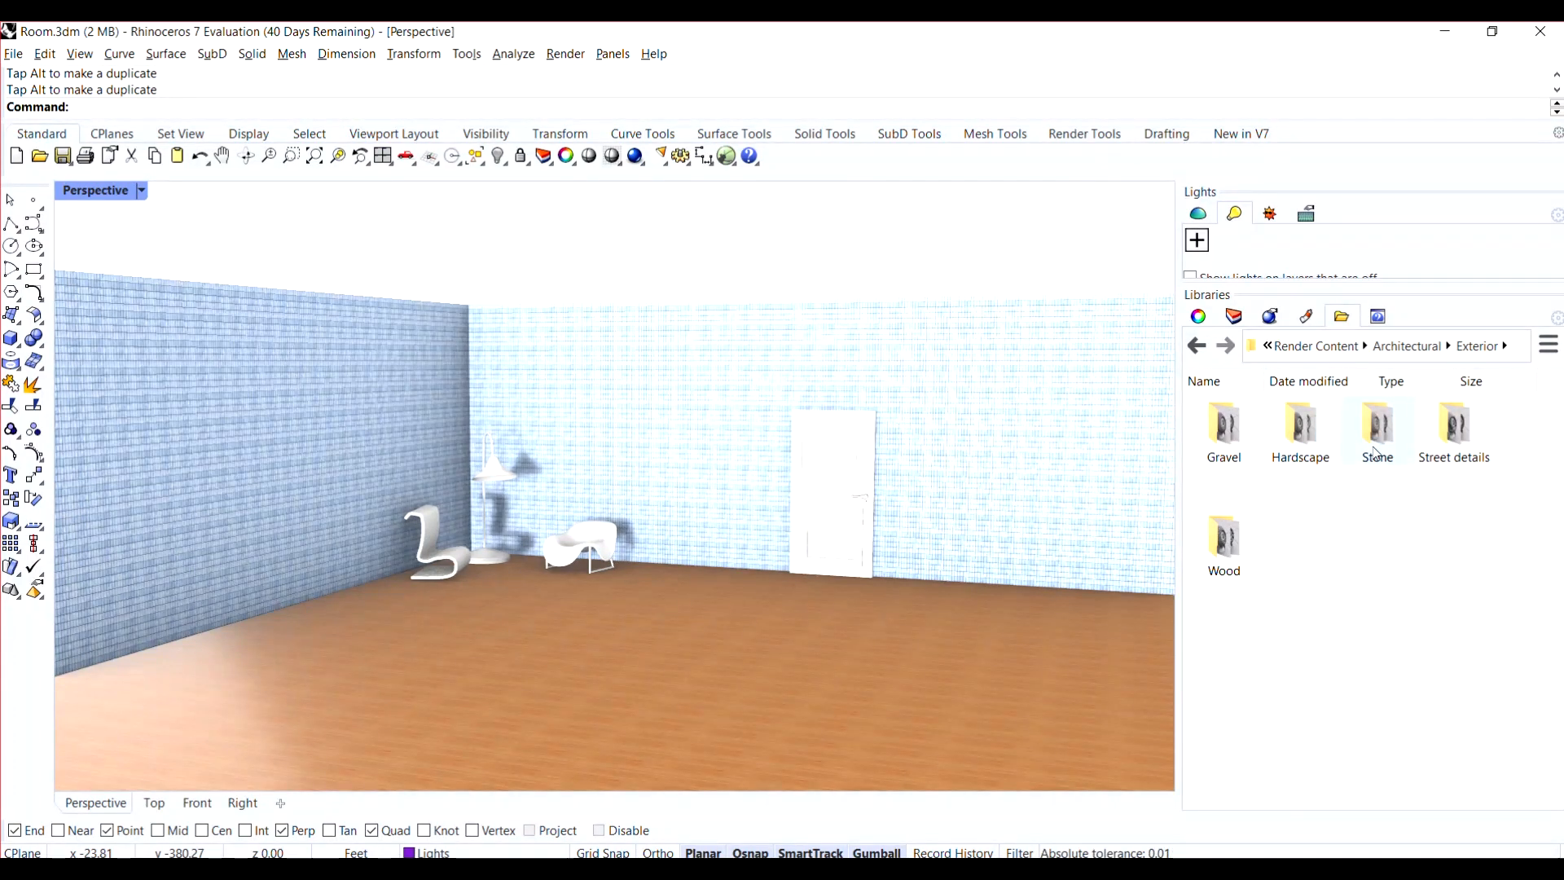
click(1407, 346)
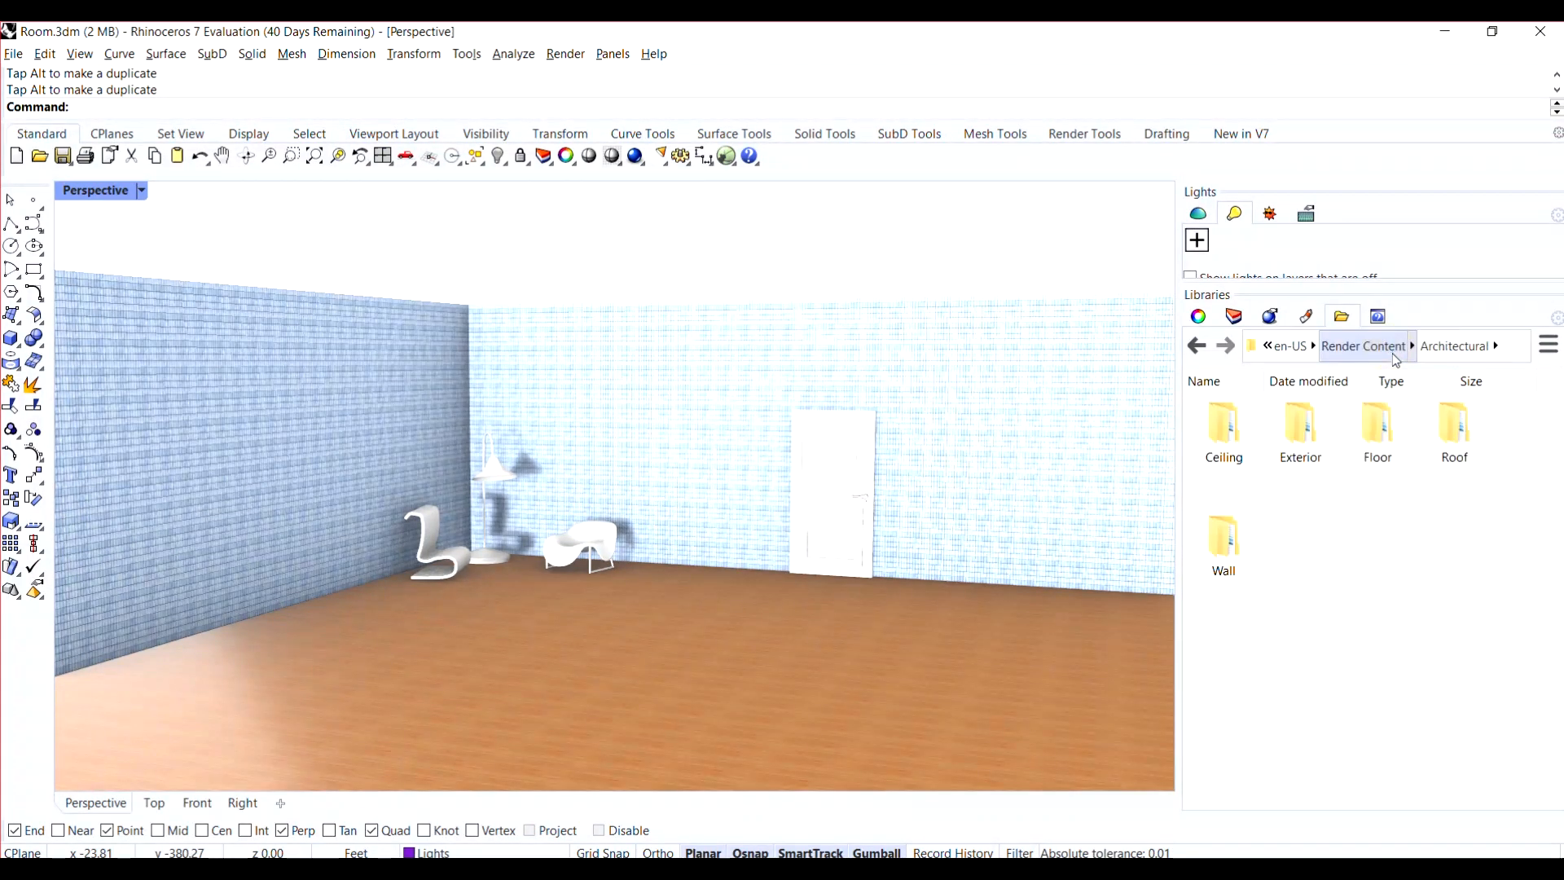
double_click(1249, 557)
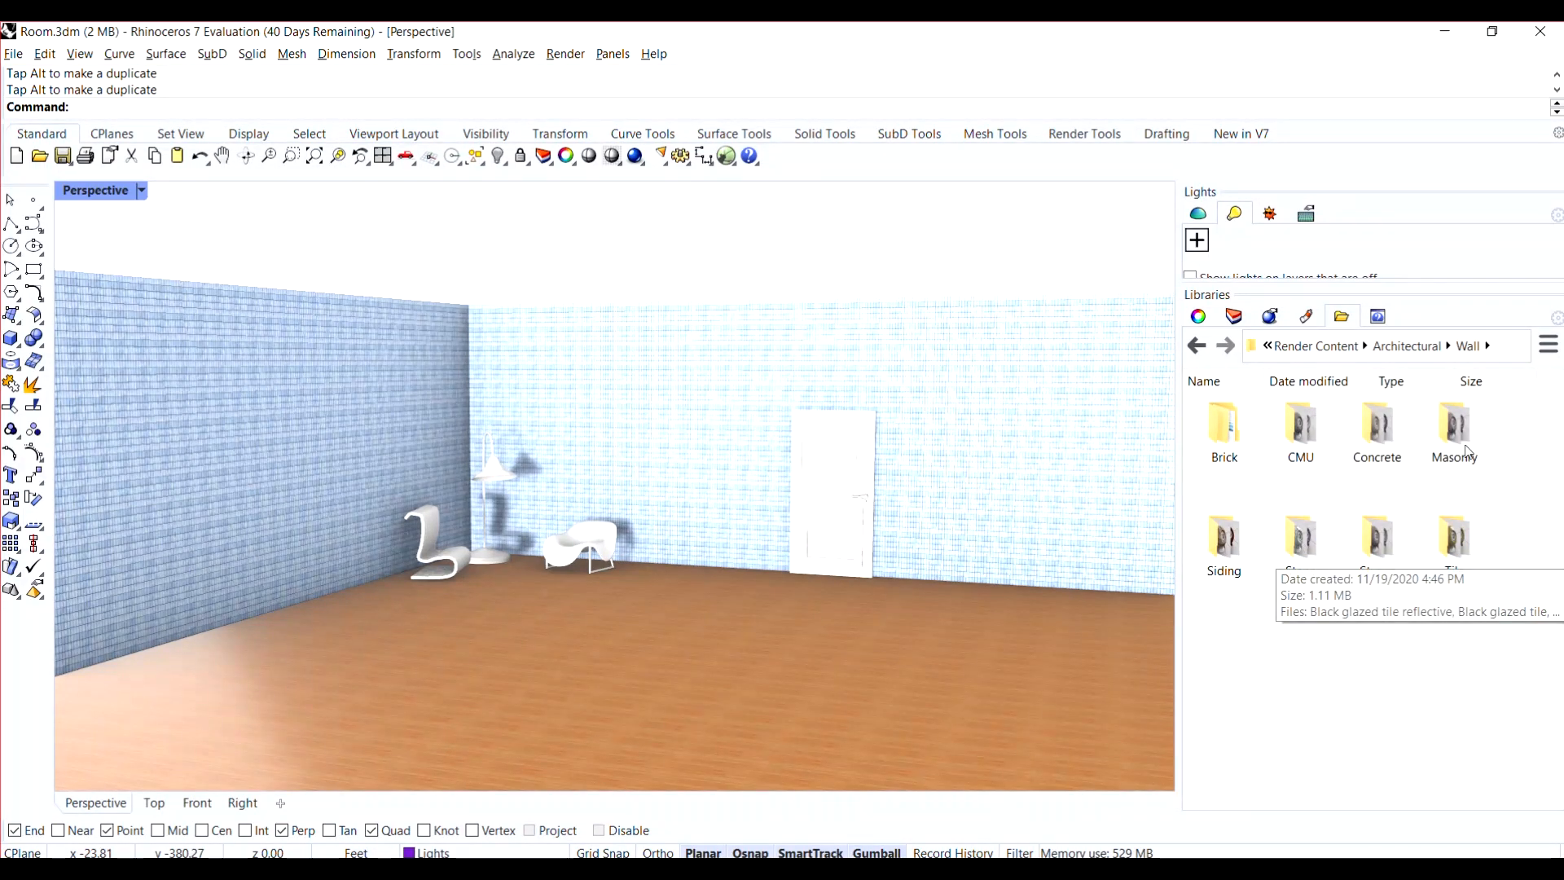
click(1315, 346)
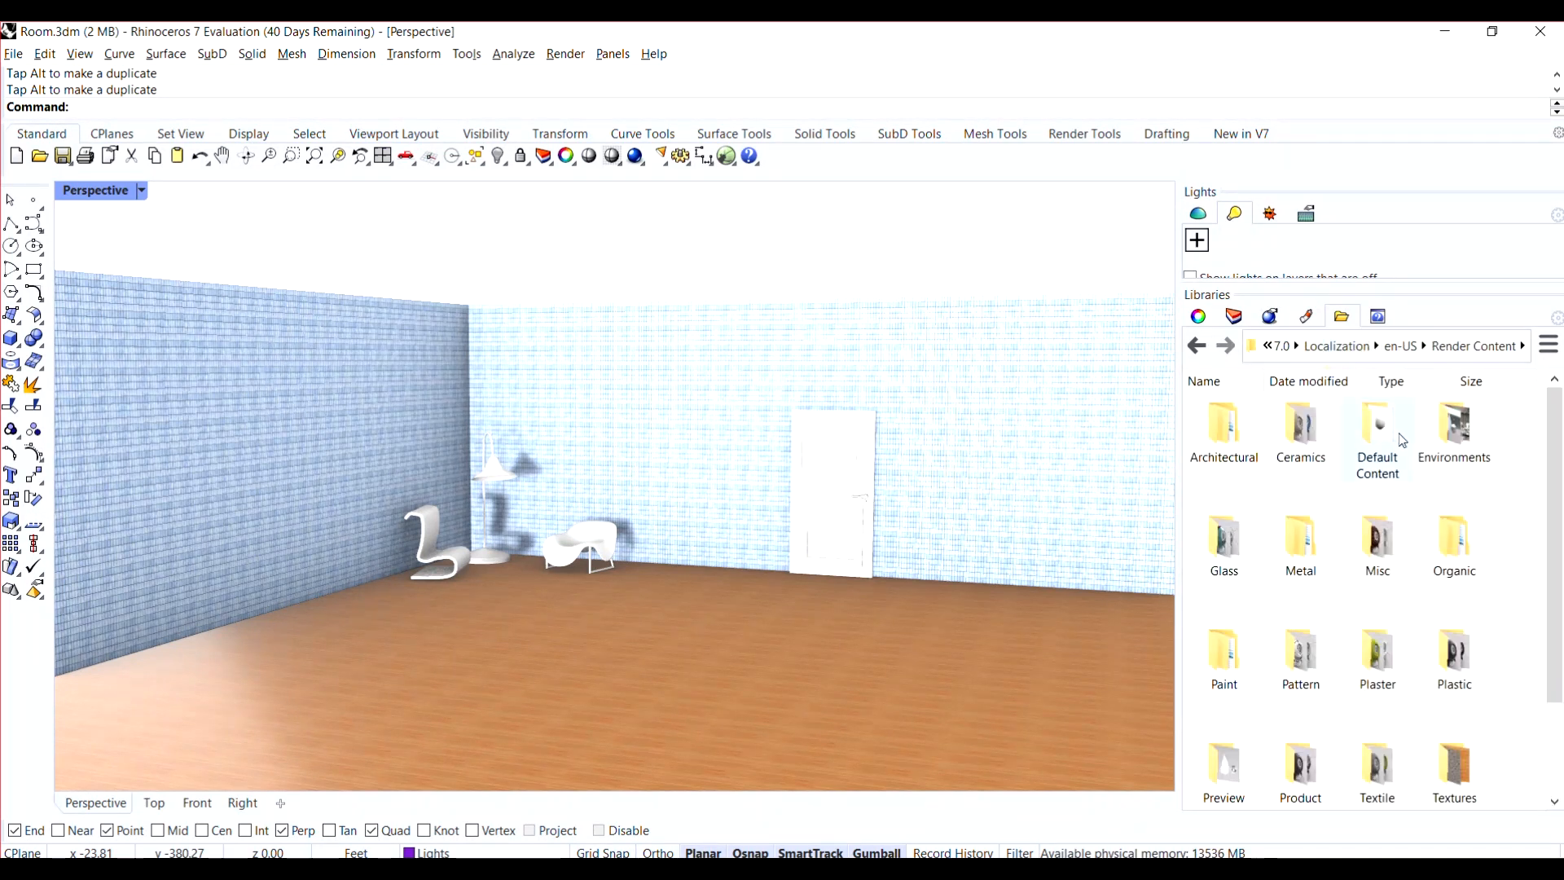
double_click(1450, 440)
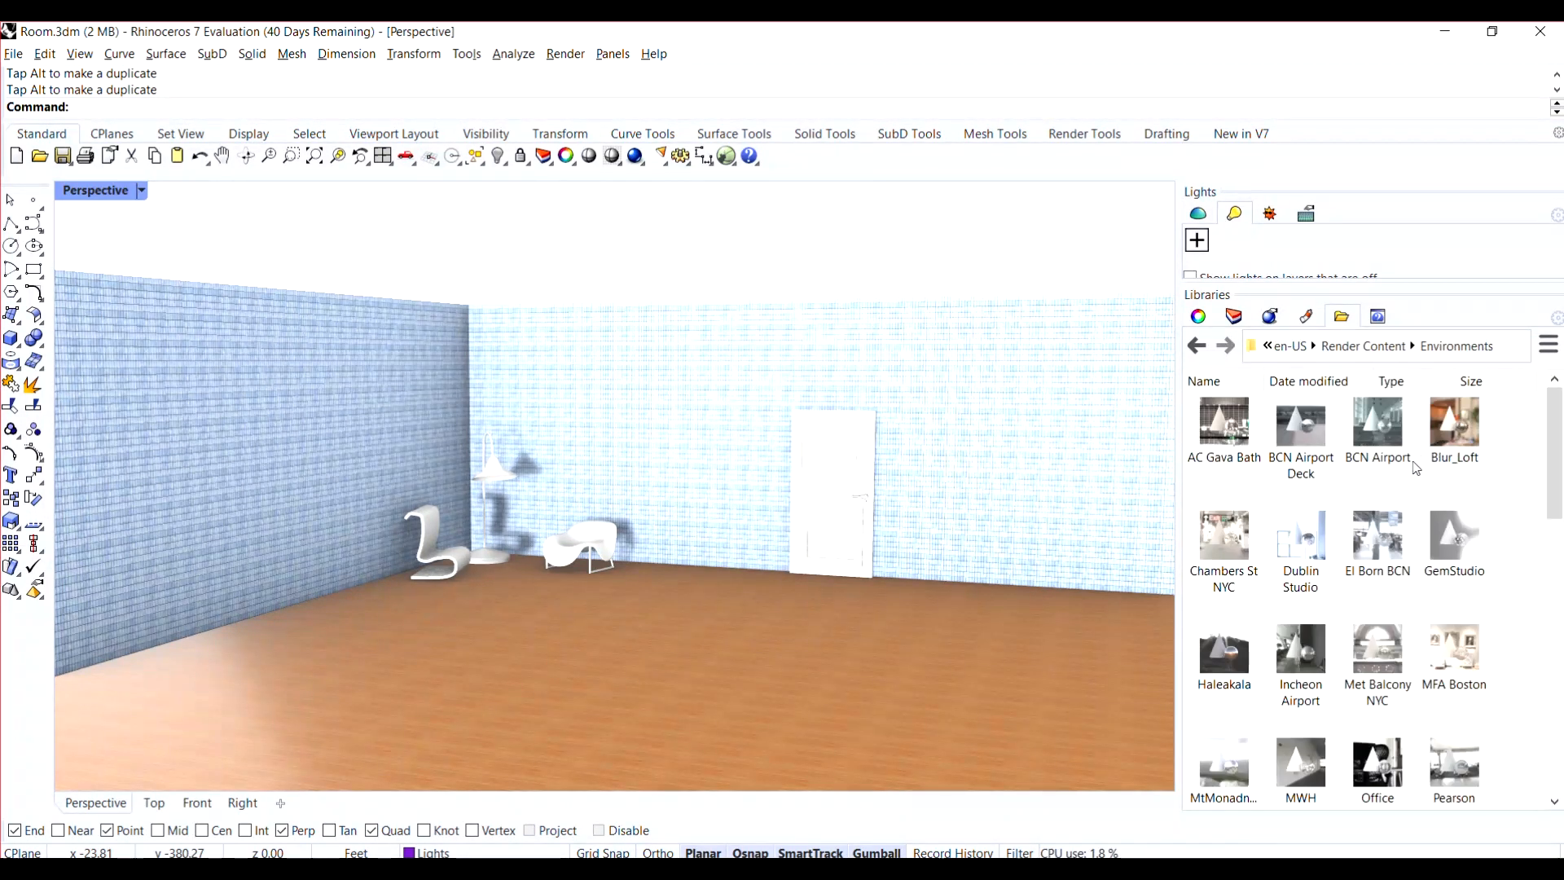
scroll(1415, 471, down, 5)
scroll(1415, 471, up, 5)
click(1282, 349)
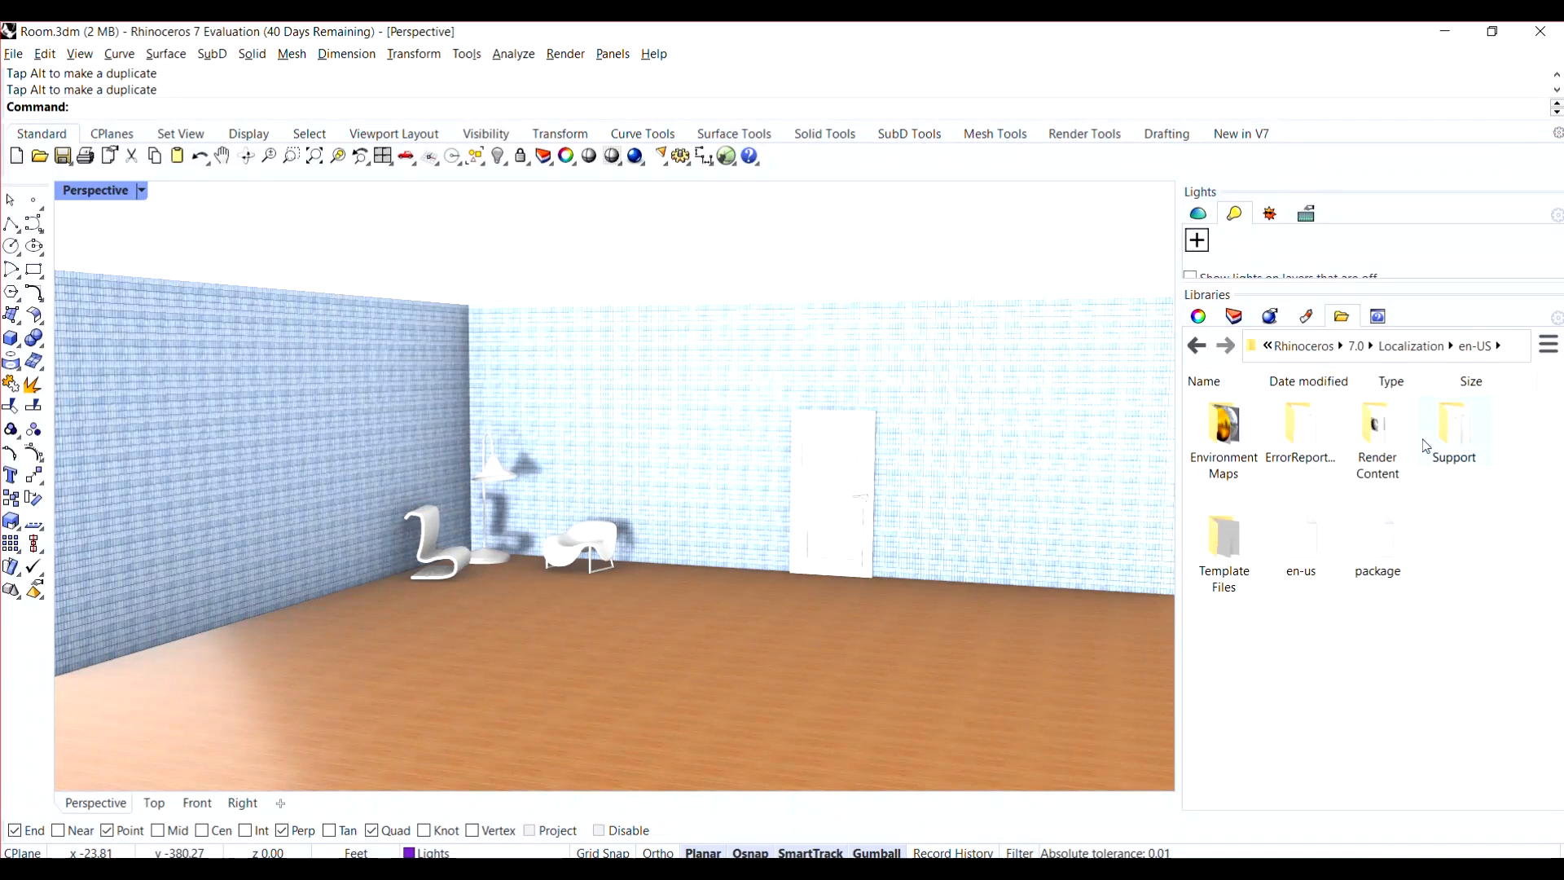
- Return to the library's Render Content folder and apply Brown Plaster from its Plaster folder to the door
click(1548, 344)
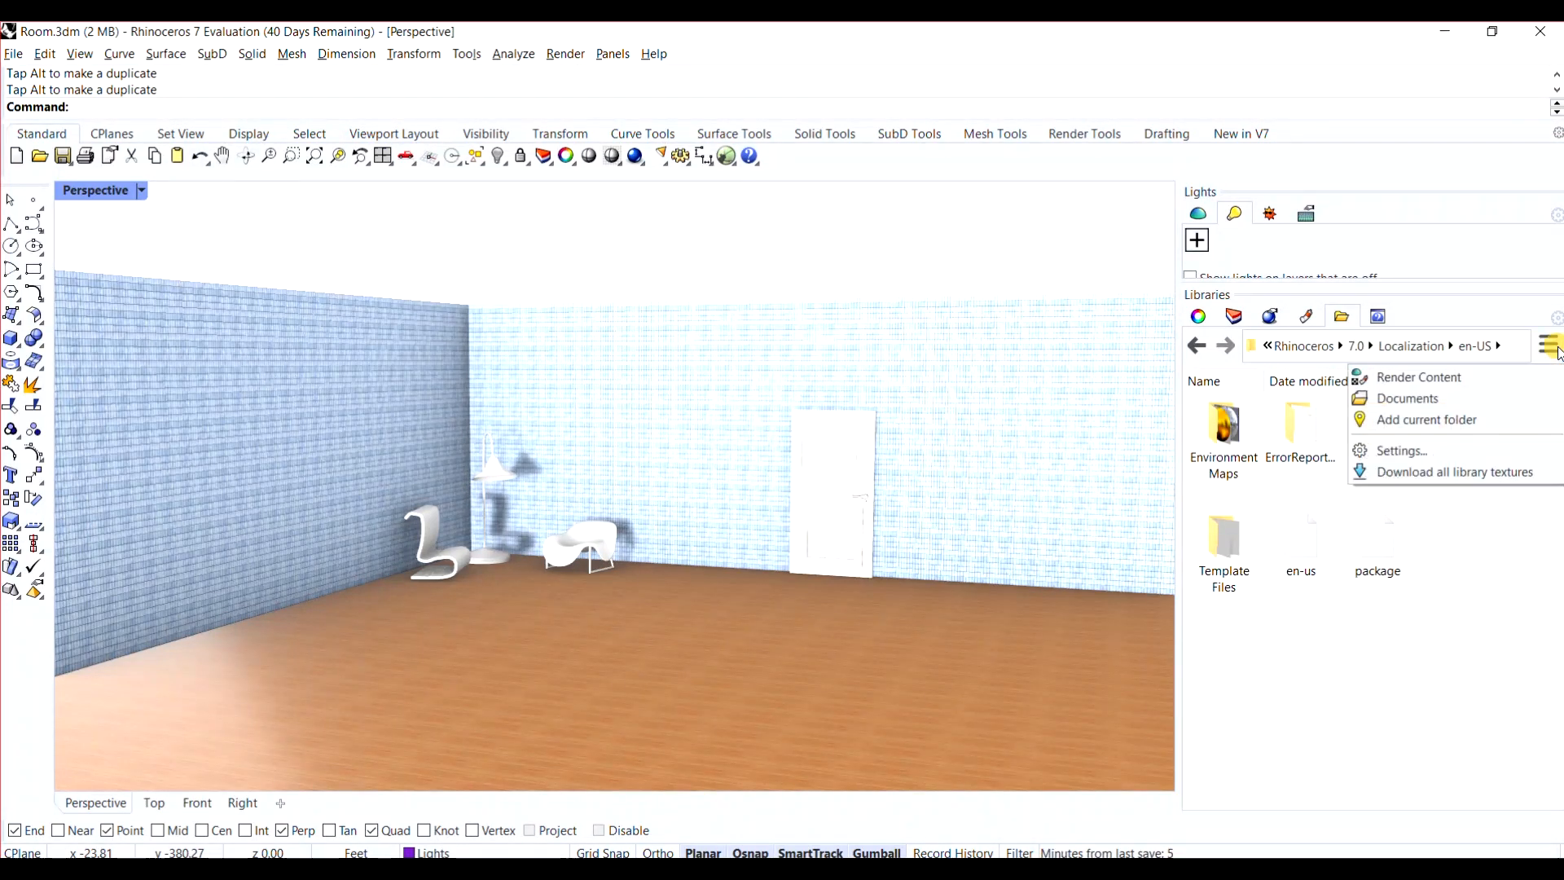
click(1481, 379)
scroll(1450, 570, down, 2)
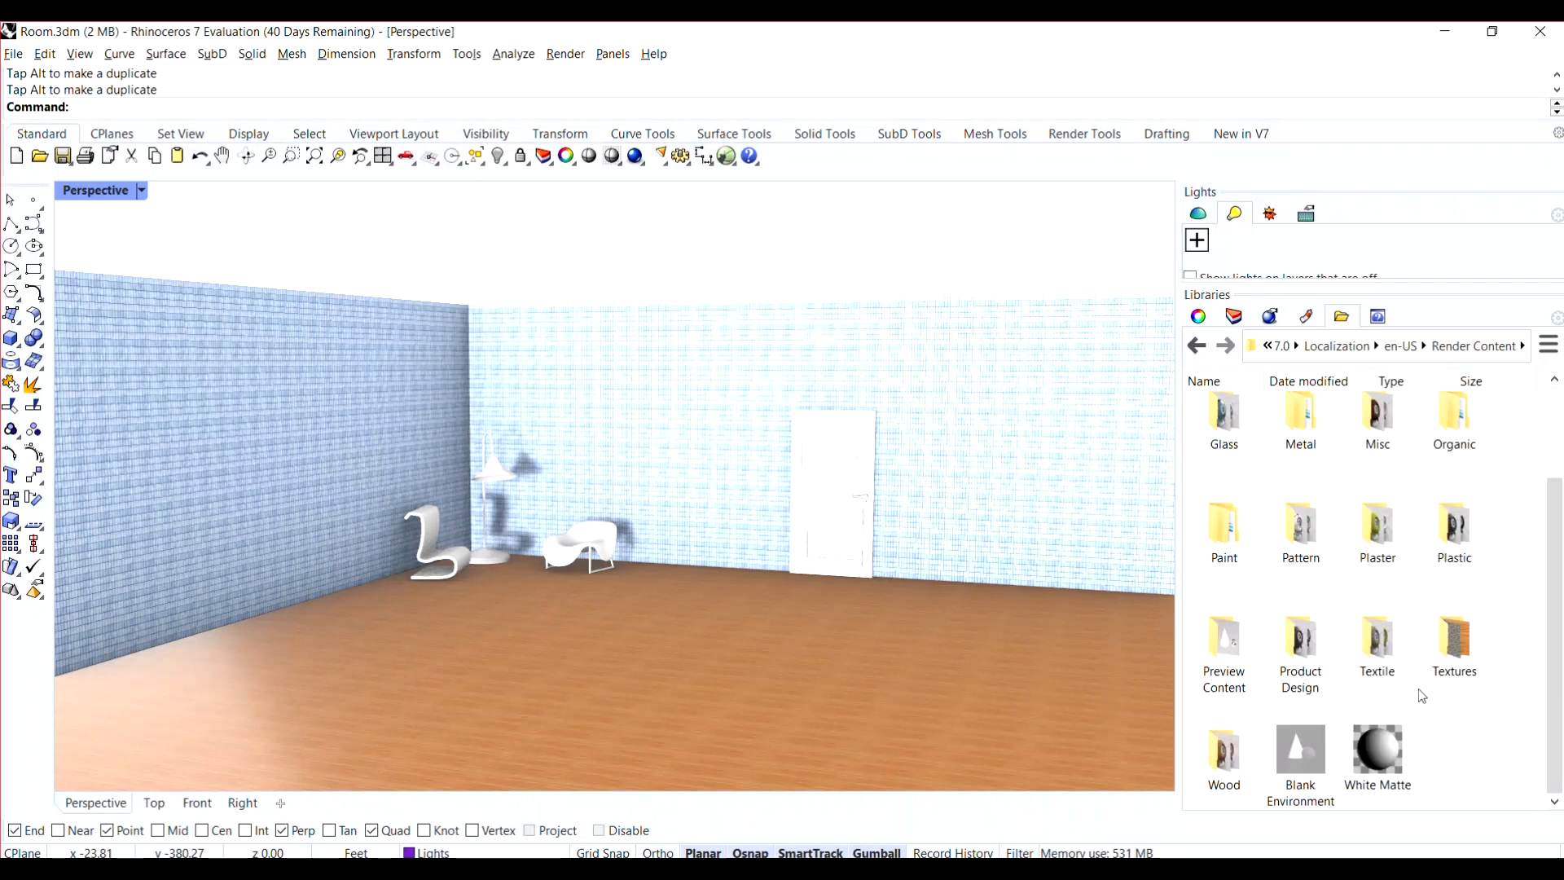
scroll(1419, 687, up, 2)
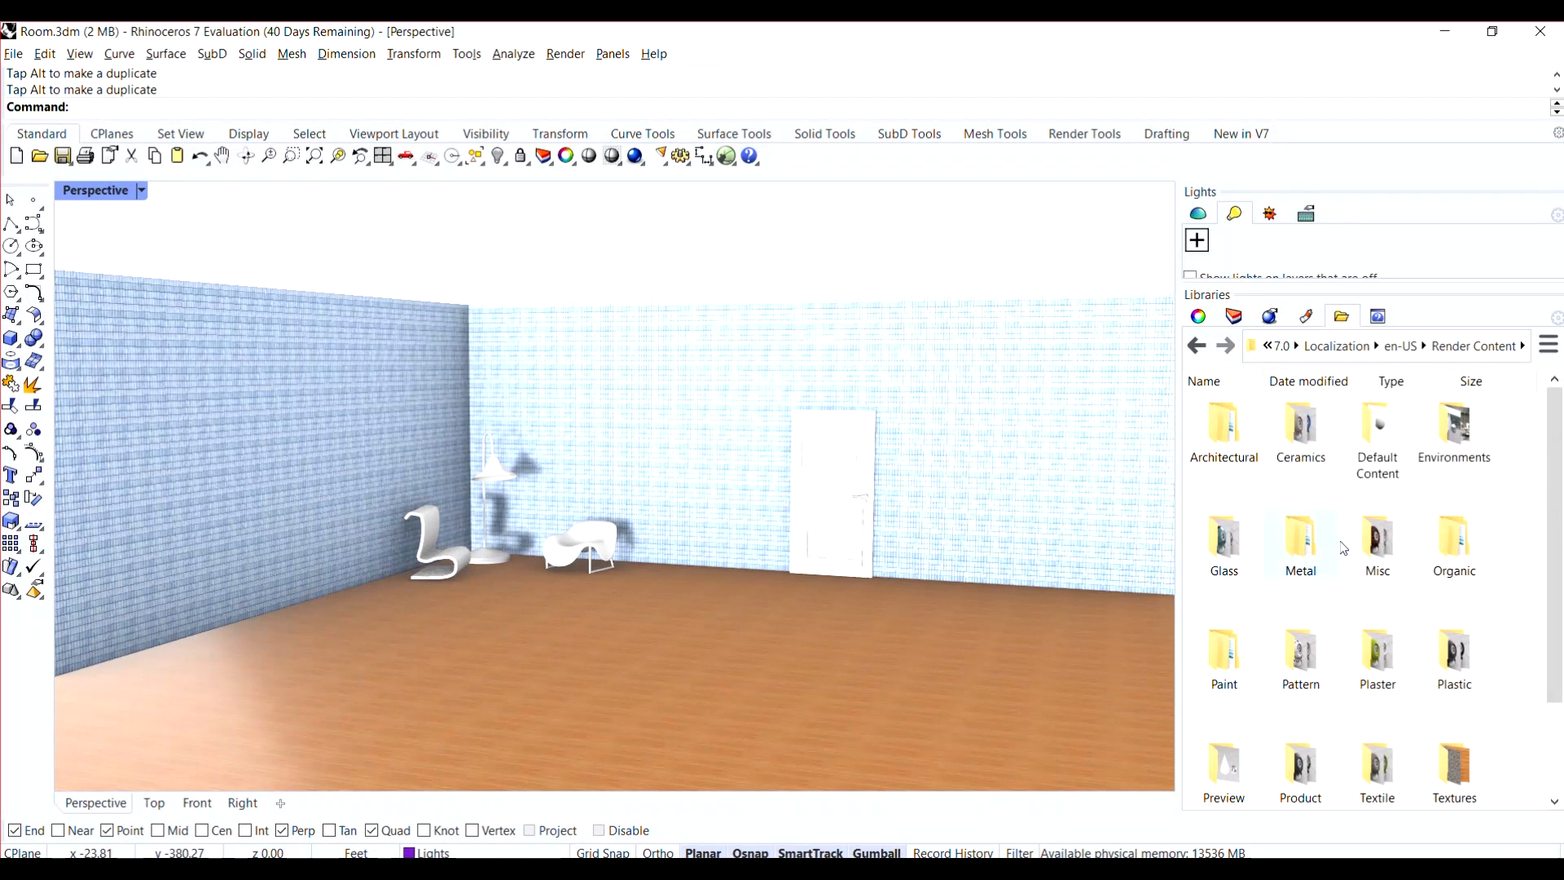
scroll(1377, 546, down, 1)
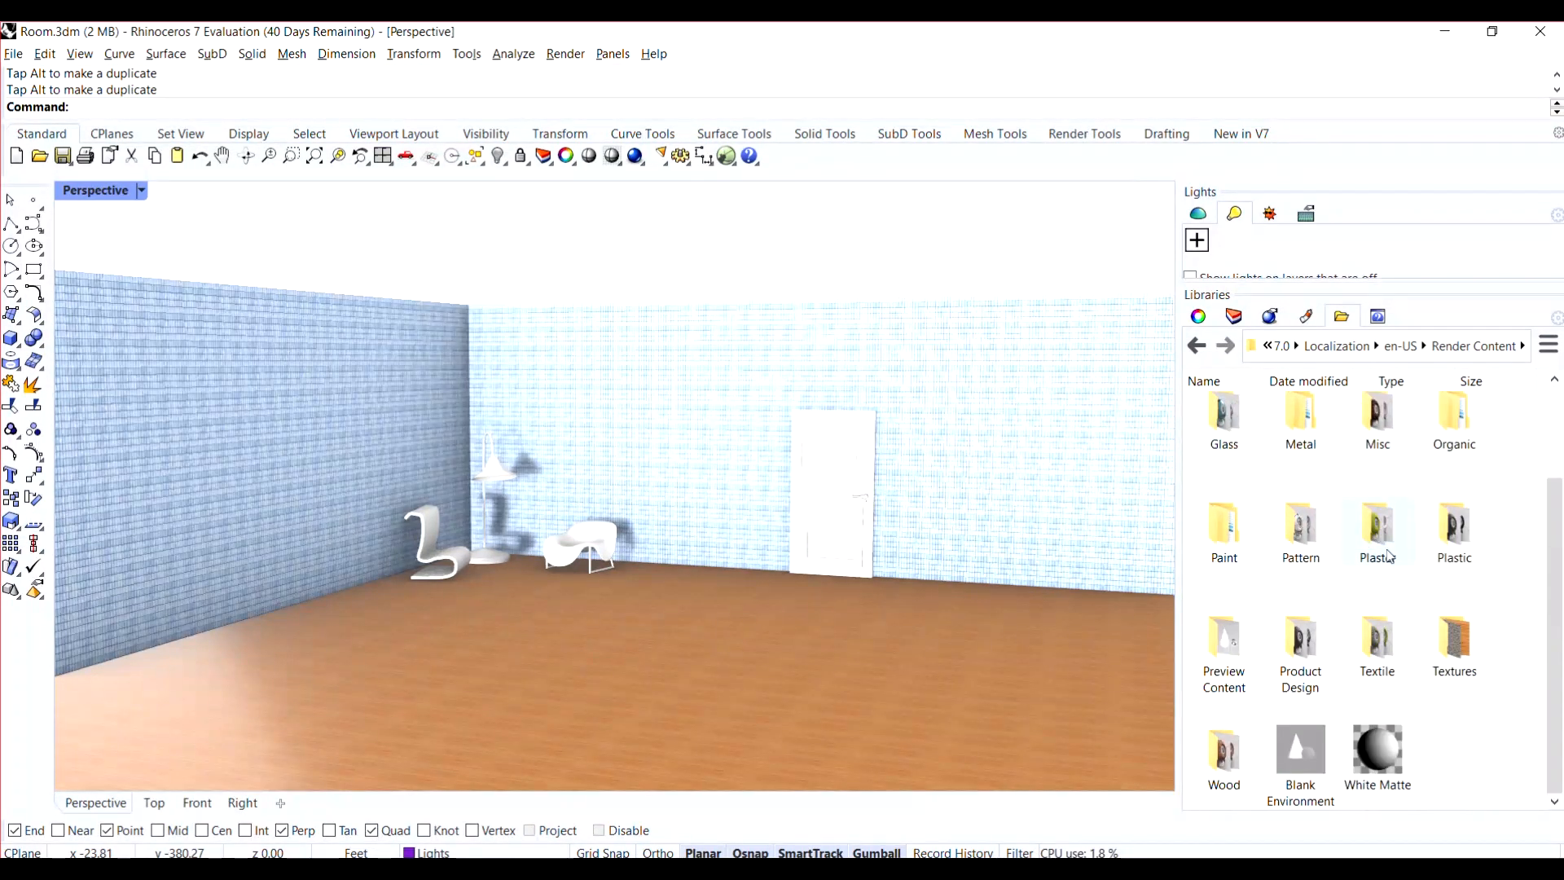
double_click(1382, 534)
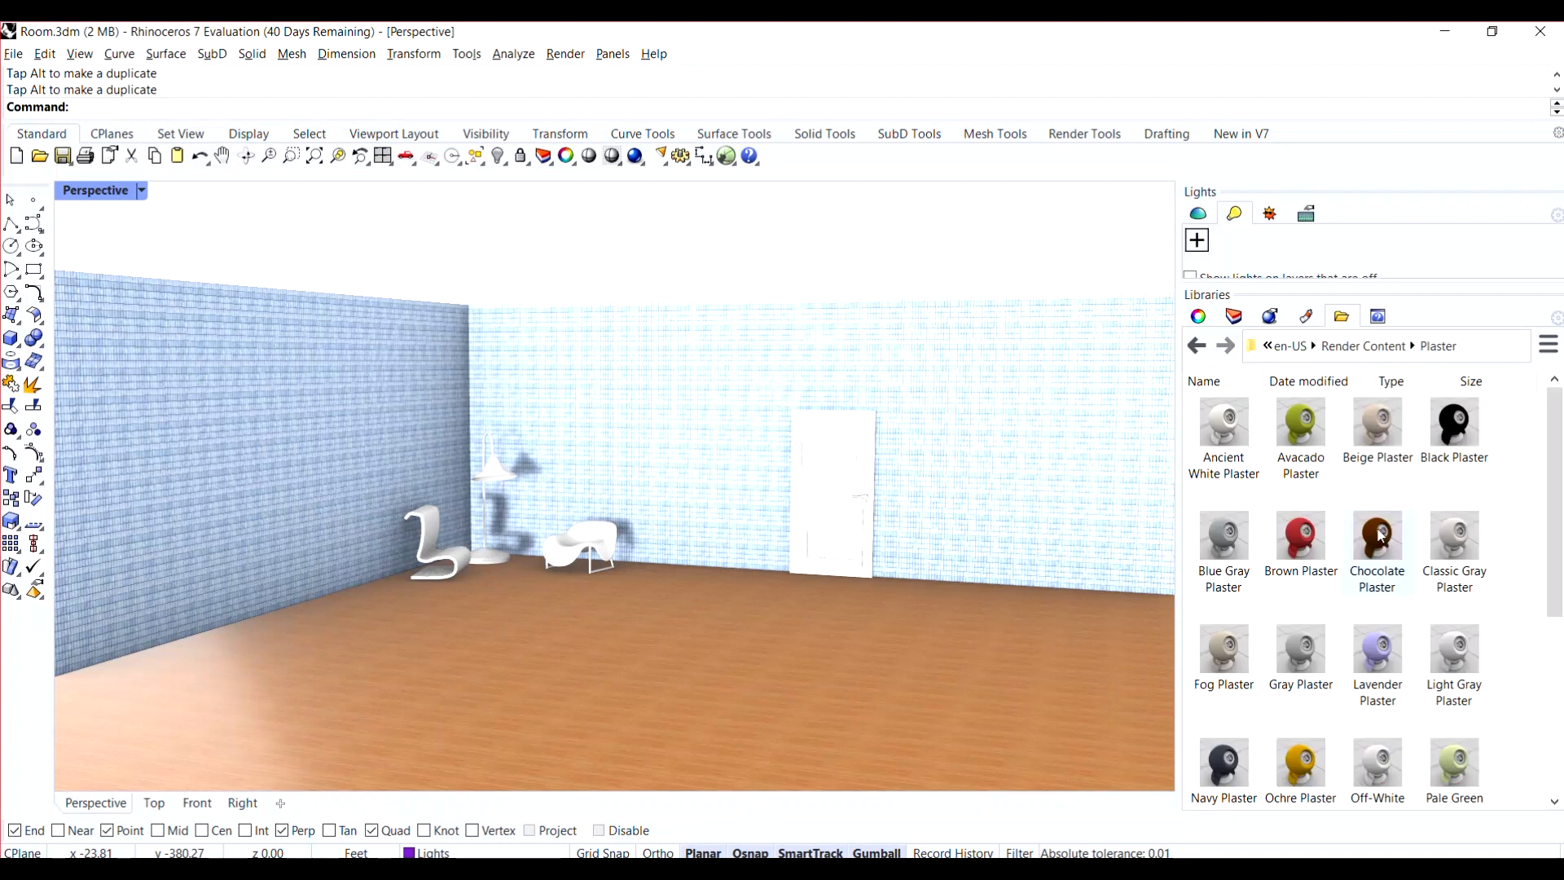
drag(1300, 537, 861, 492)
scroll(862, 492, up, 5)
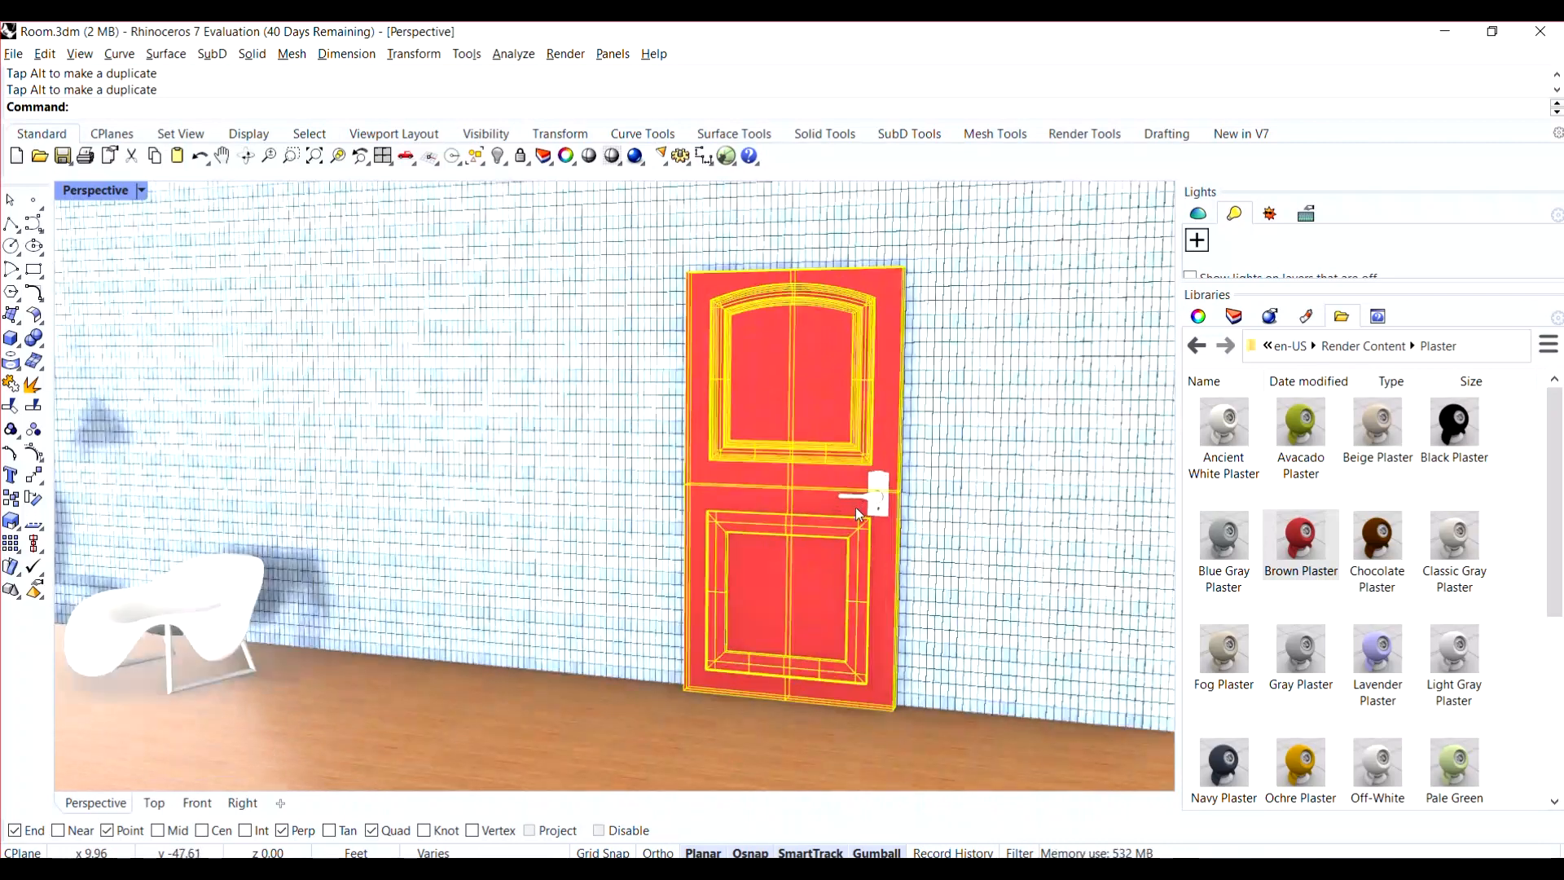
scroll(855, 506, down, 5)
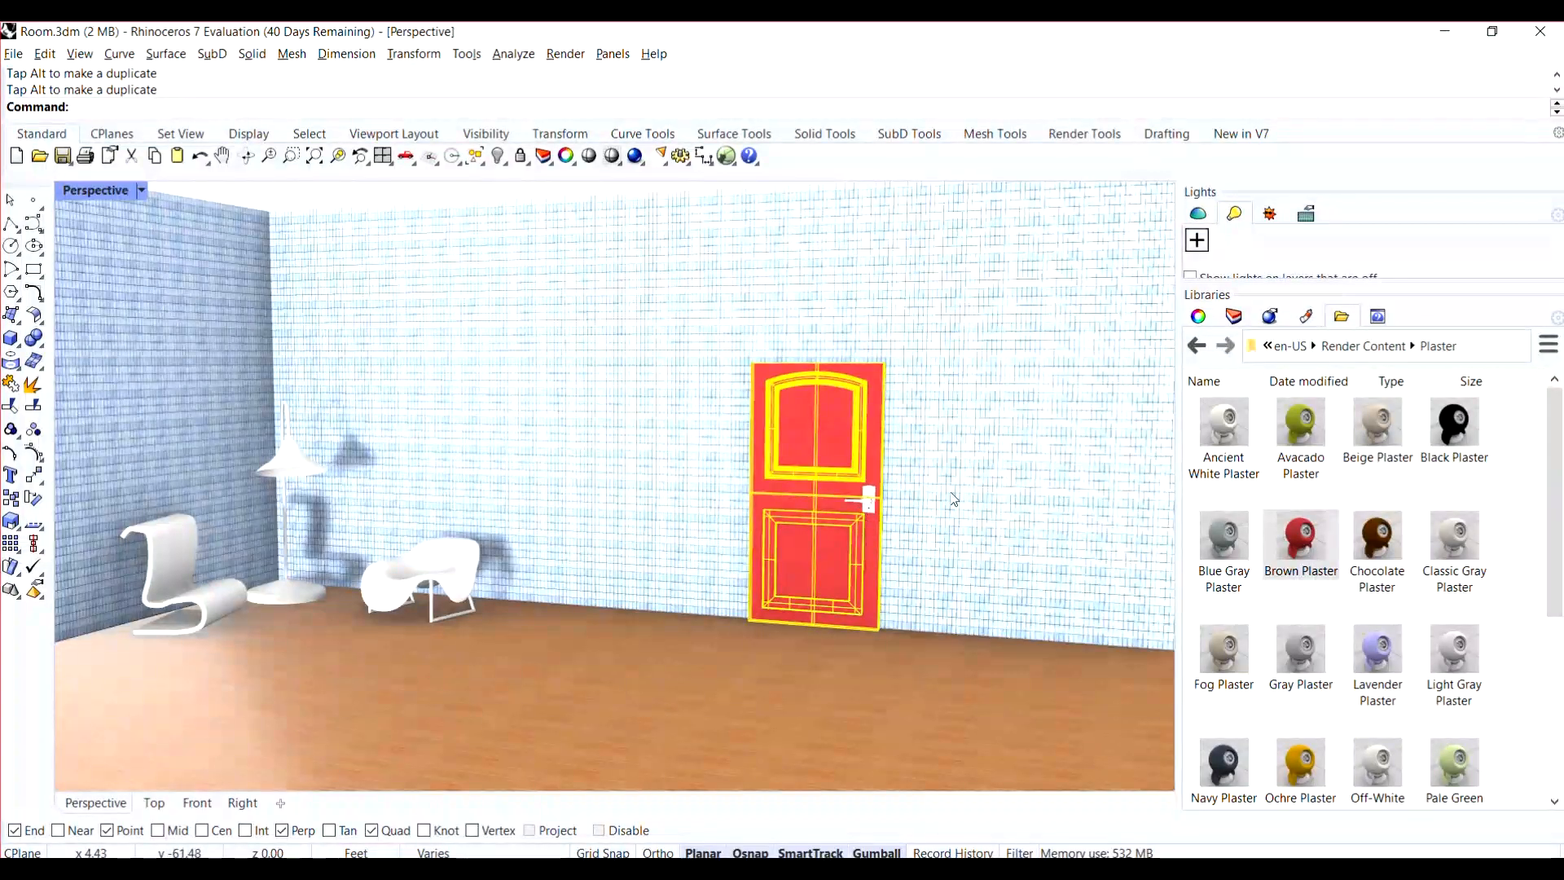
- Return to the library's Render Content folder and open the Burnished folder inside Metal
click(935, 505)
scroll(880, 534, up, 2)
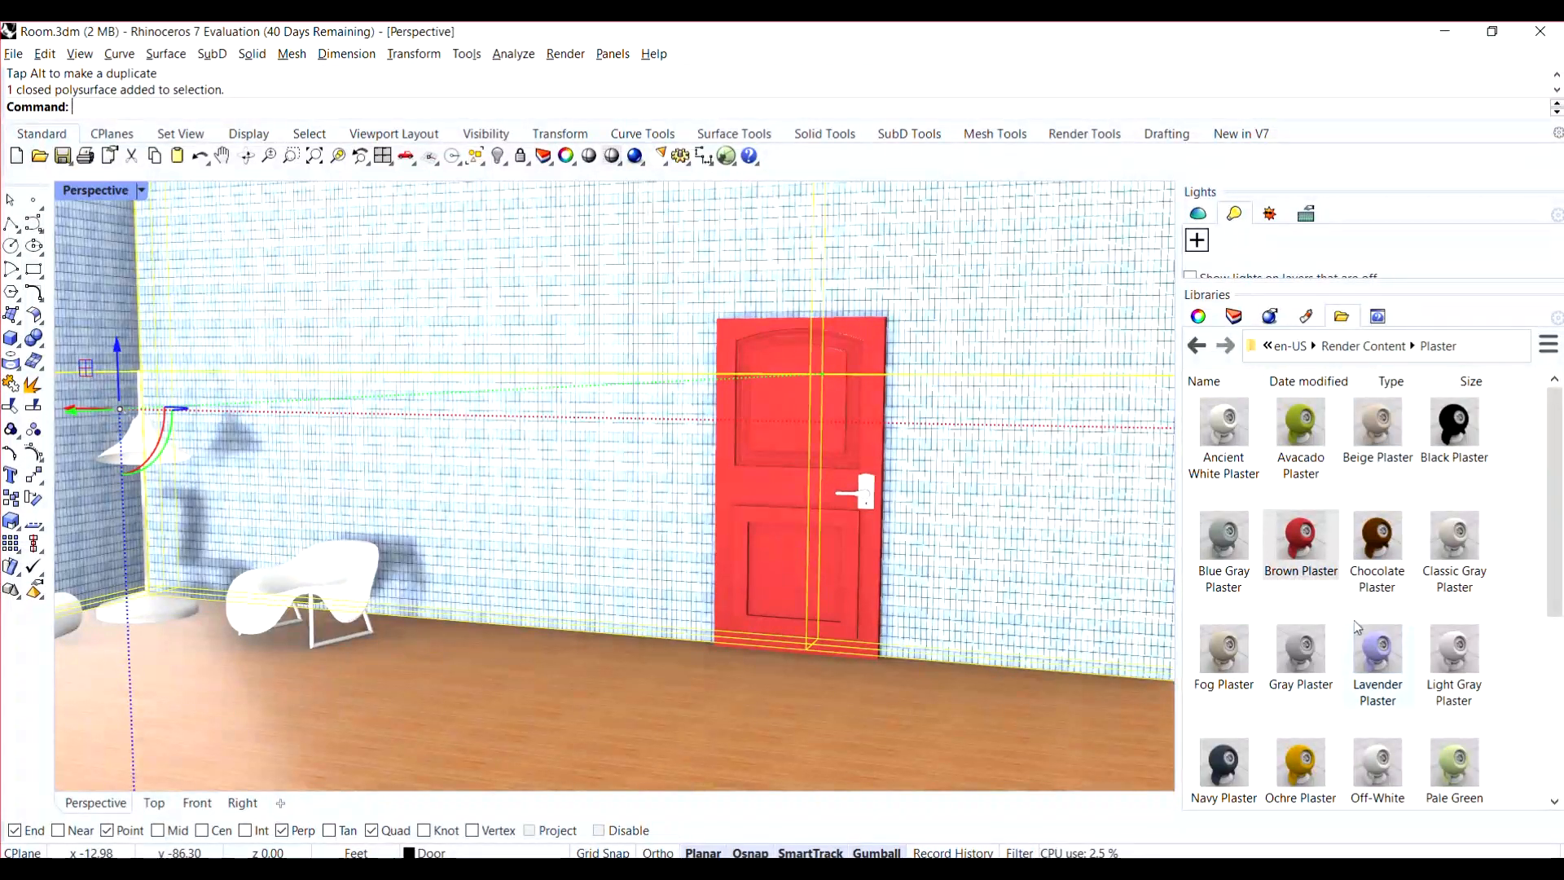
click(1284, 347)
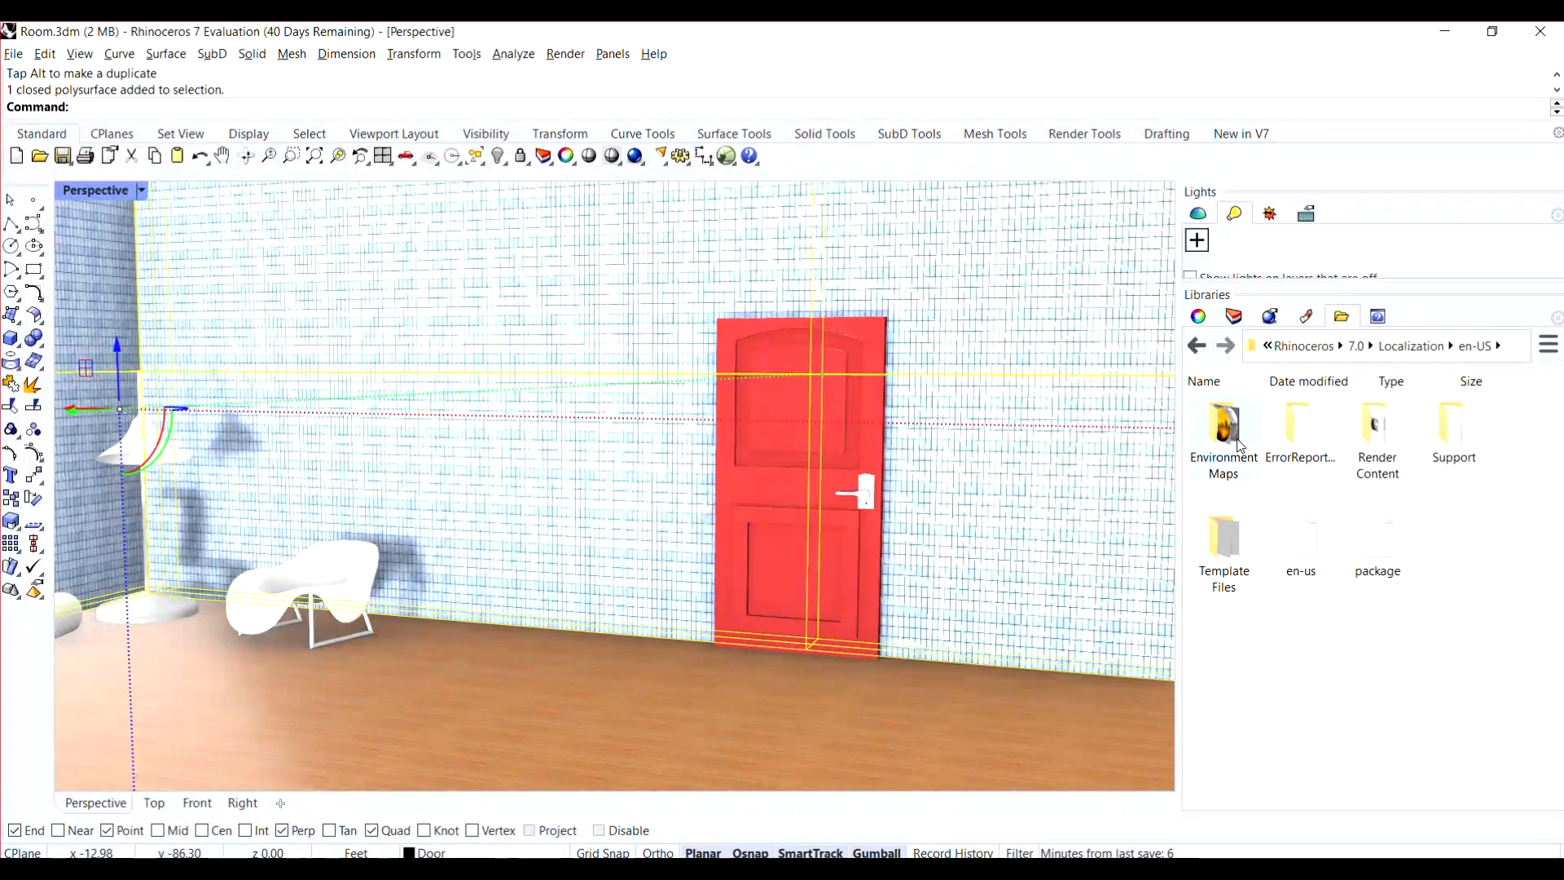
click(1547, 344)
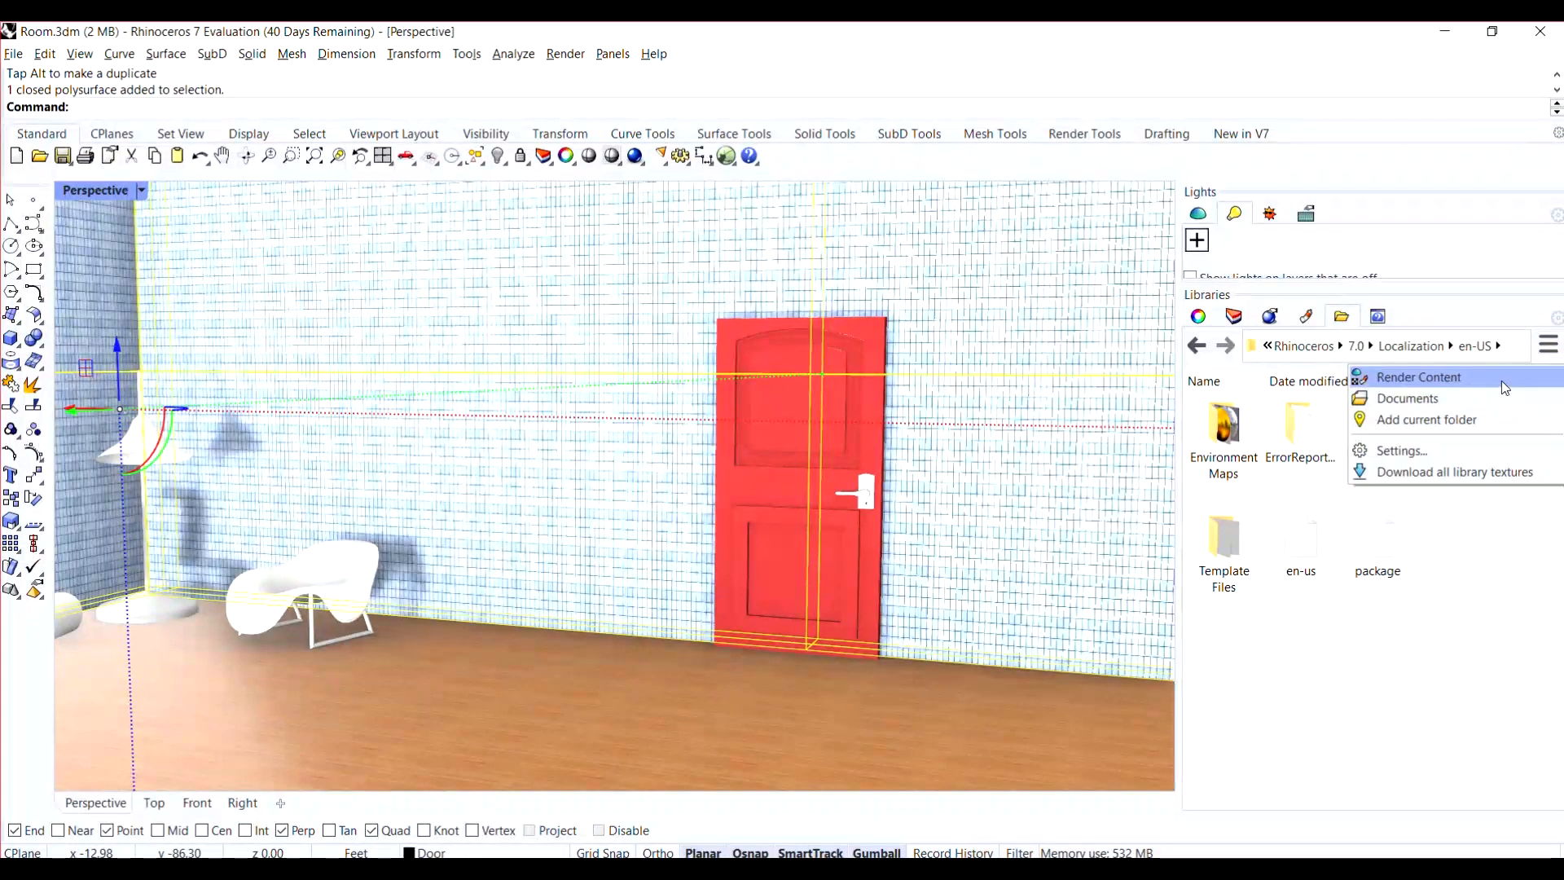
click(1505, 383)
scroll(1354, 552, down, 1)
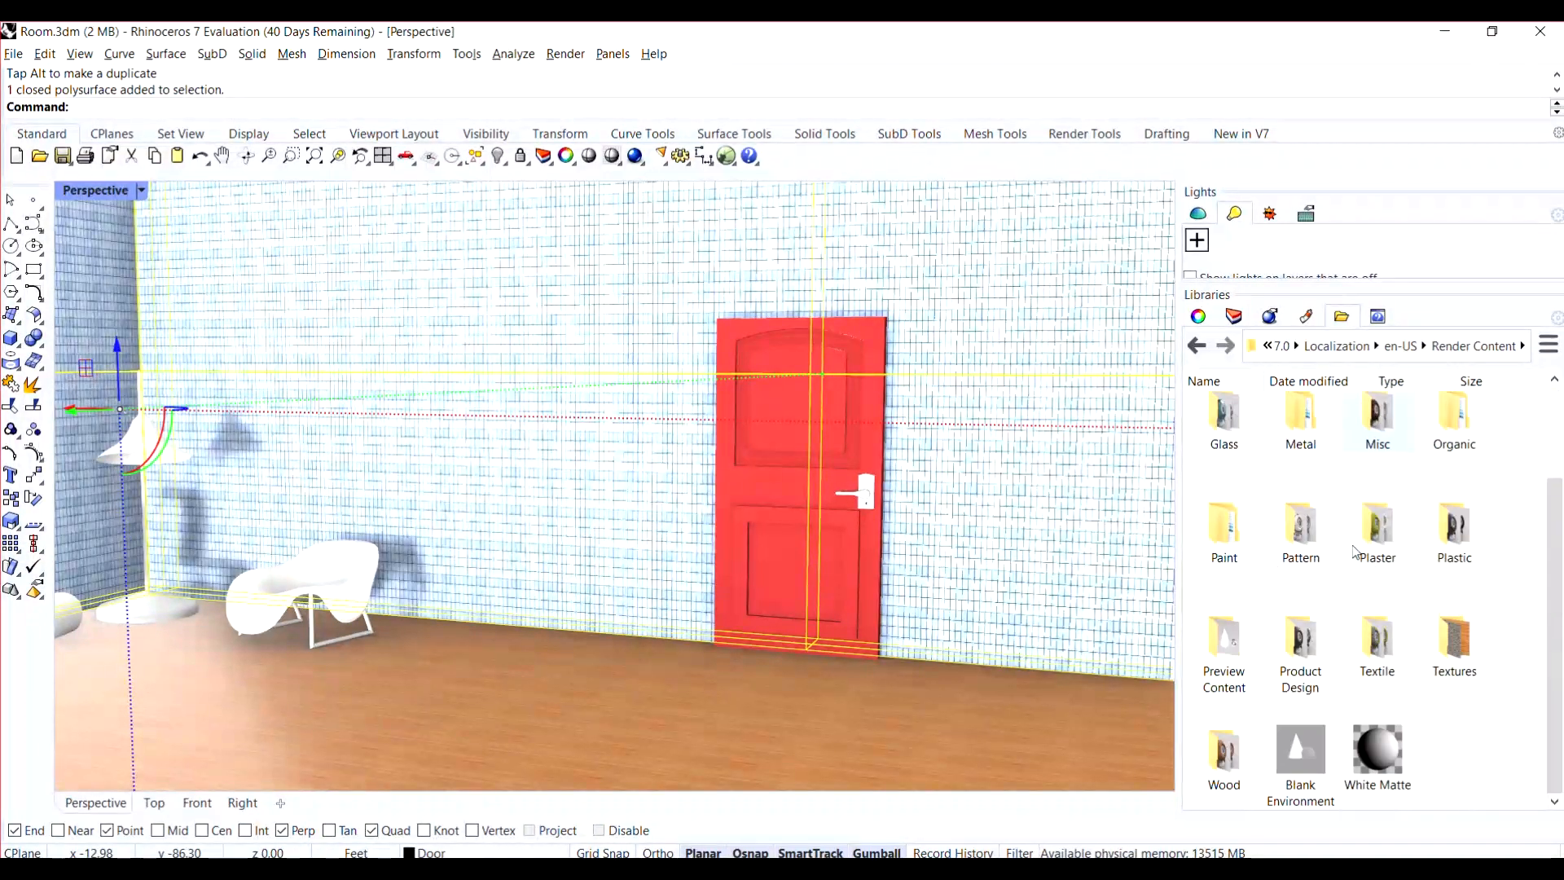
scroll(1325, 580, up, 1)
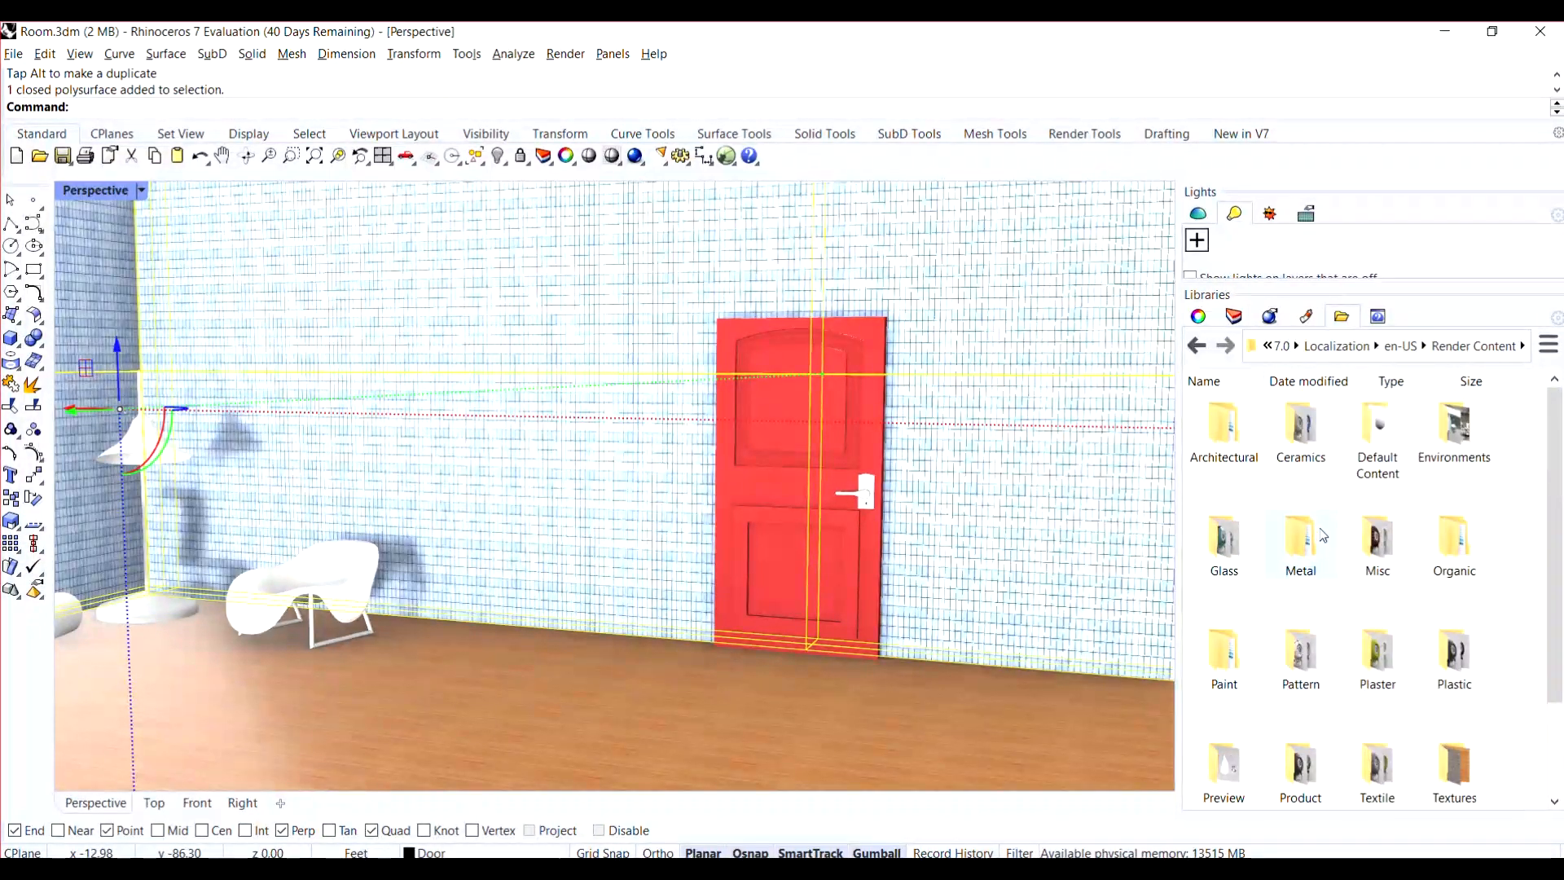
double_click(1303, 539)
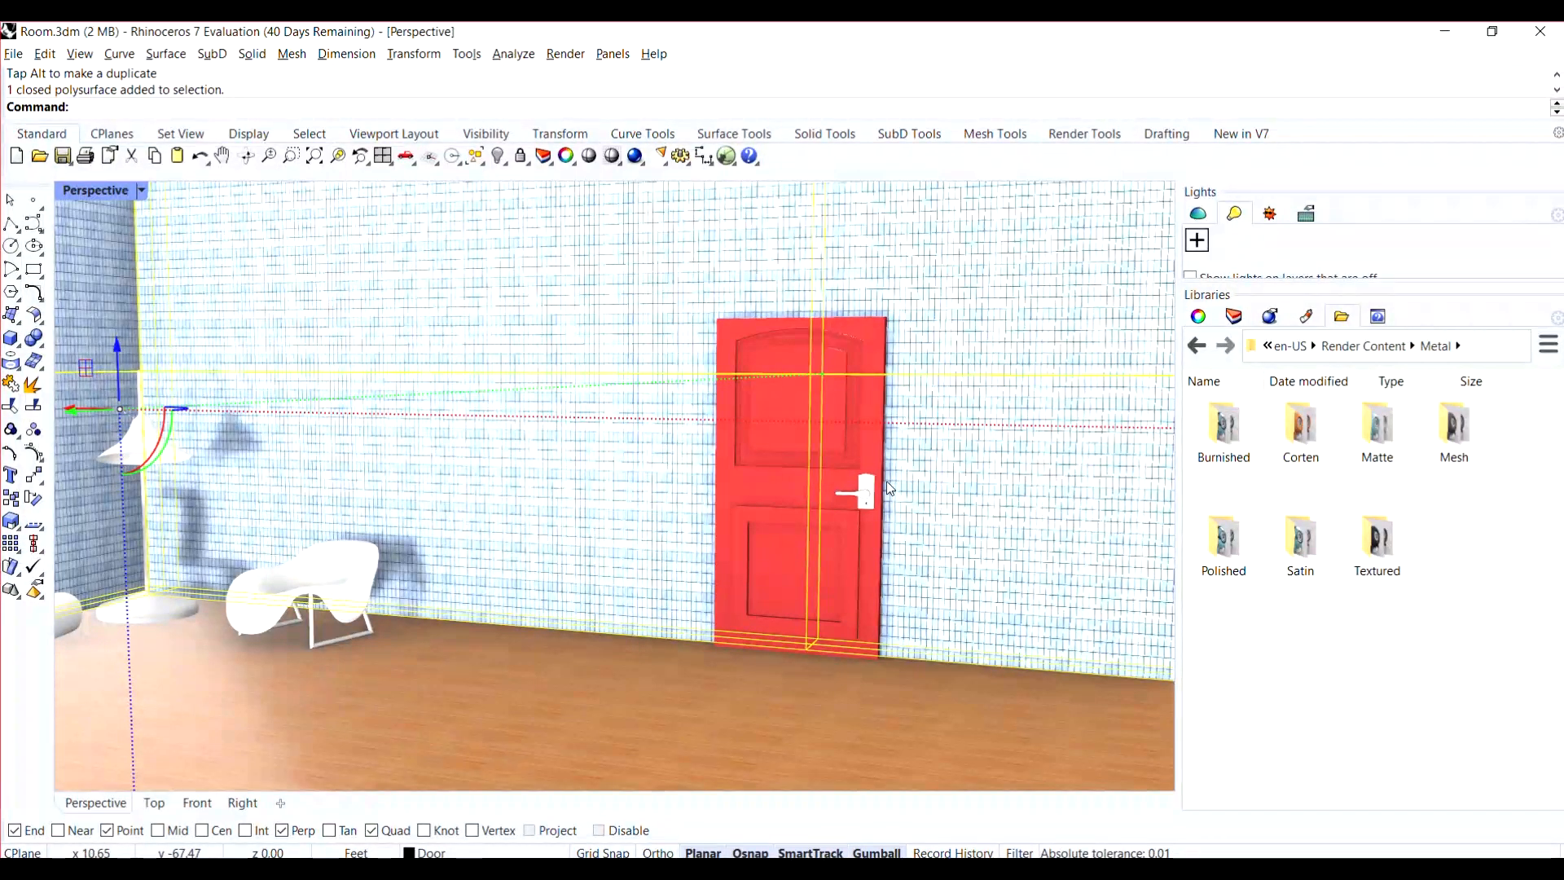
click(1360, 346)
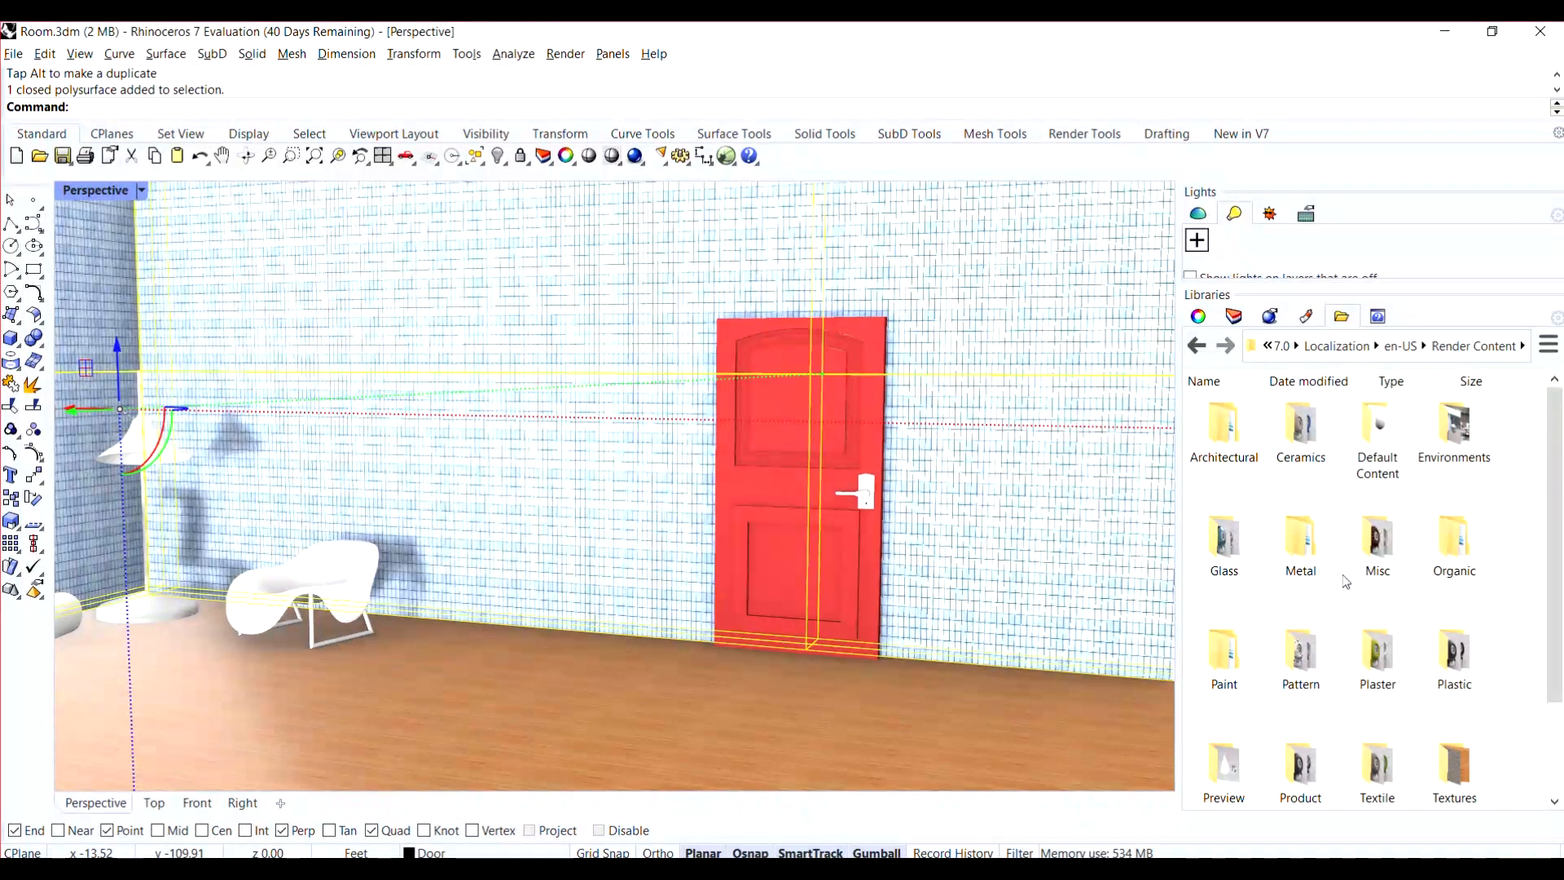
double_click(1316, 554)
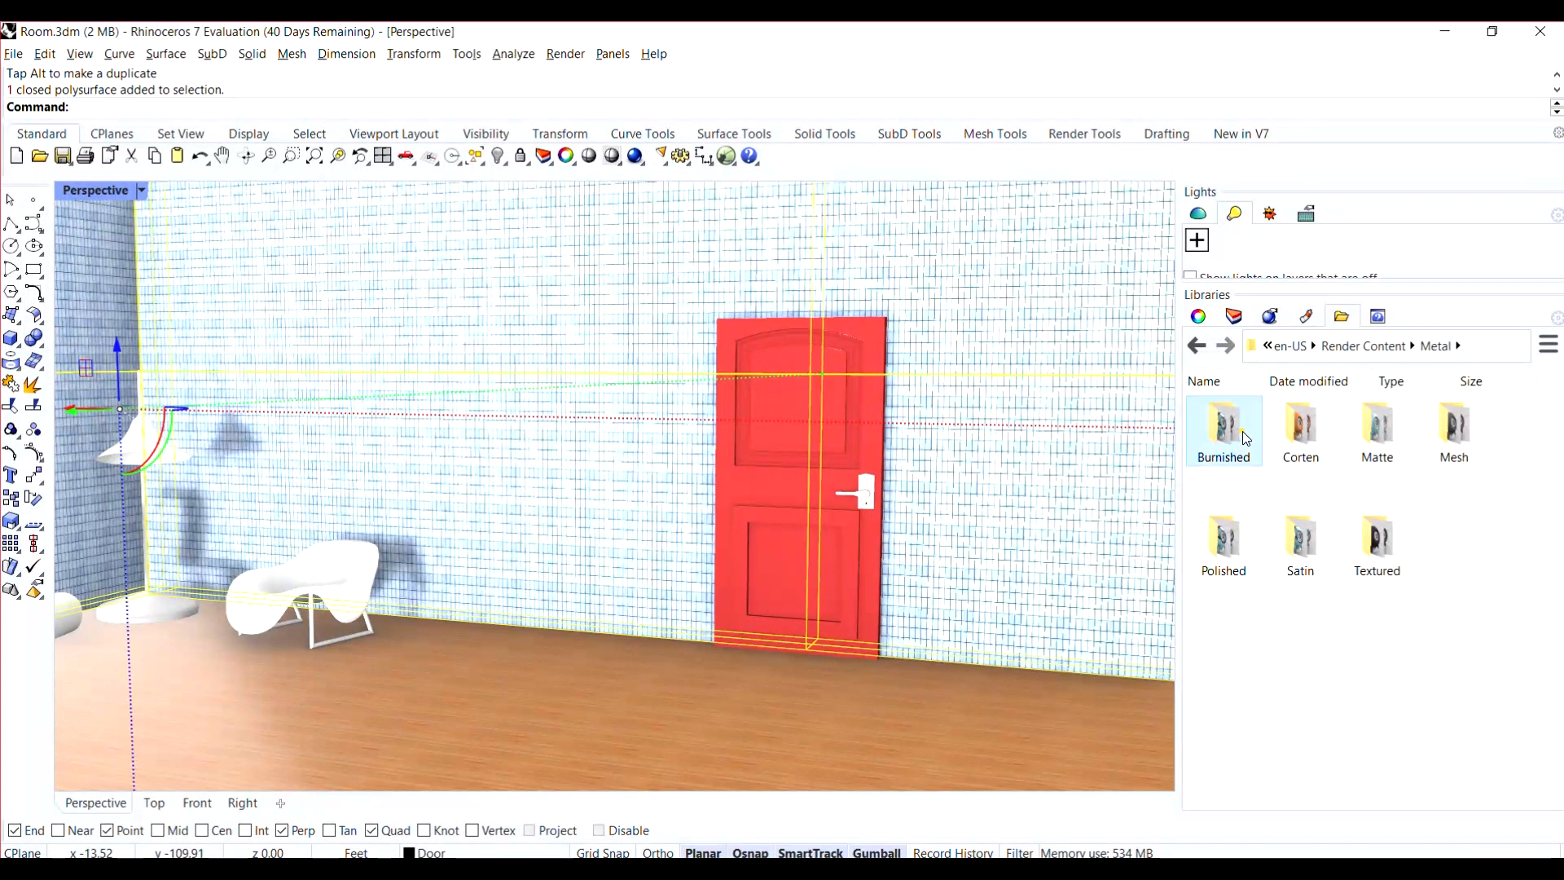
double_click(1245, 439)
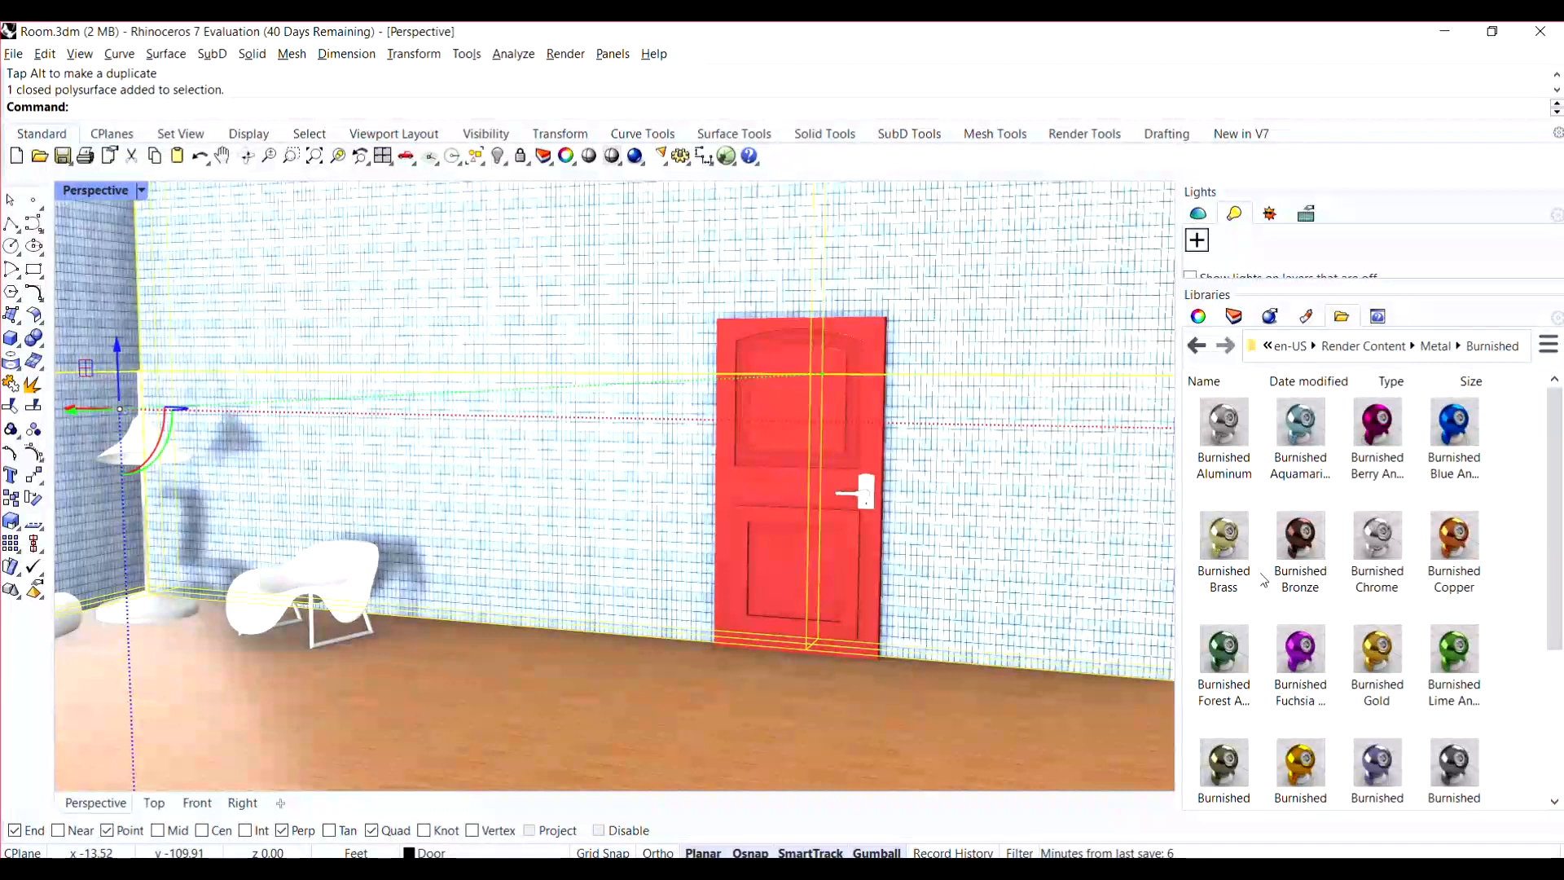
- Look through the burnished metals and apply Burnished Brass to the back plate of the door handle
scroll(1264, 581, down, 3)
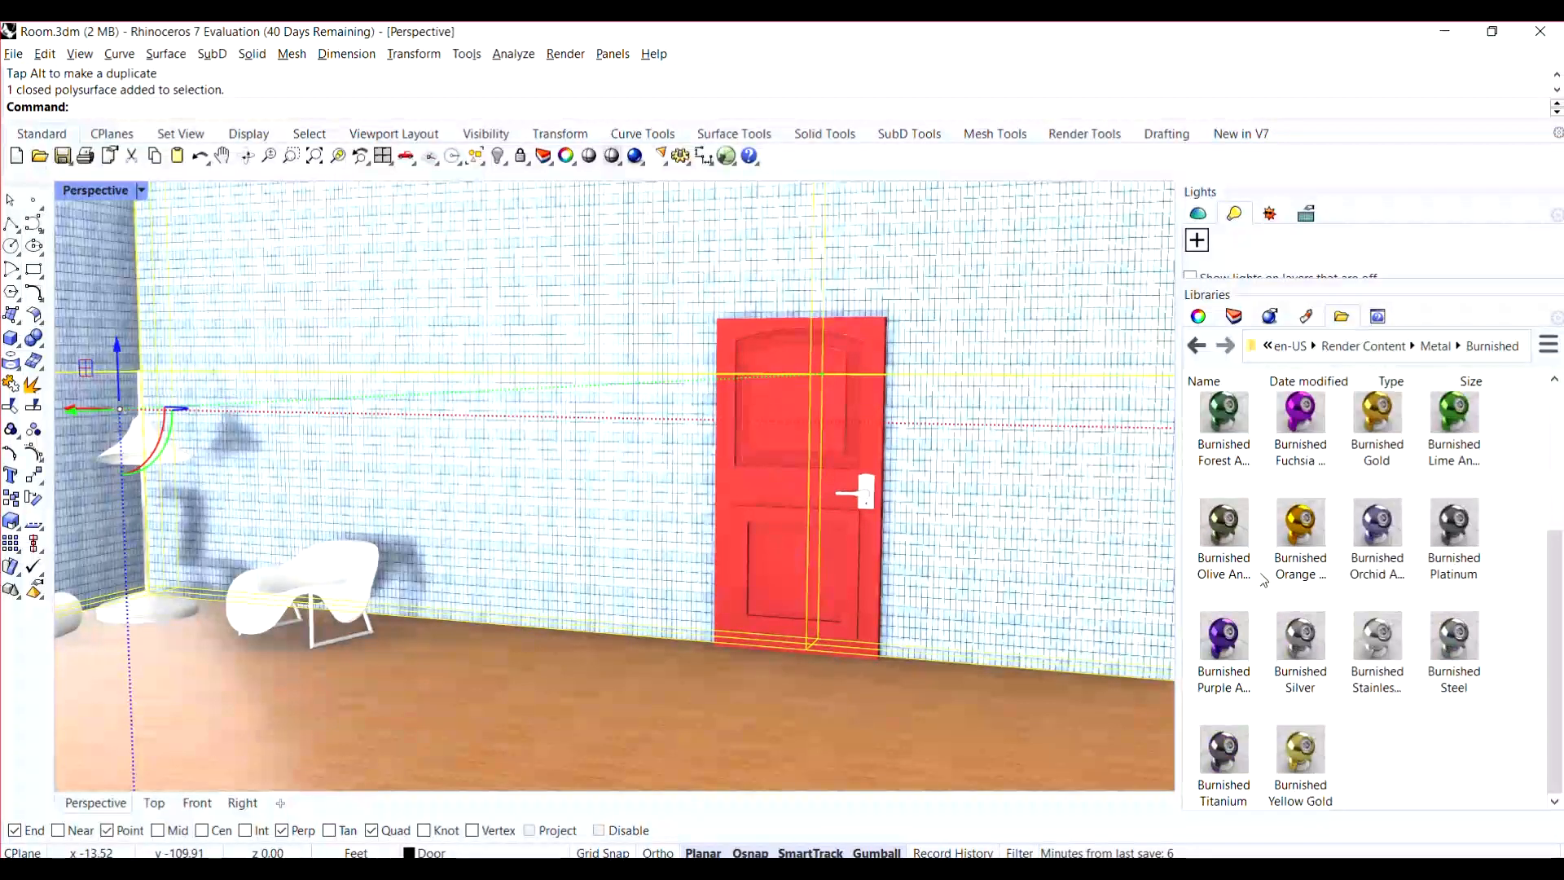
scroll(1264, 581, up, 2)
scroll(1264, 581, up, 1)
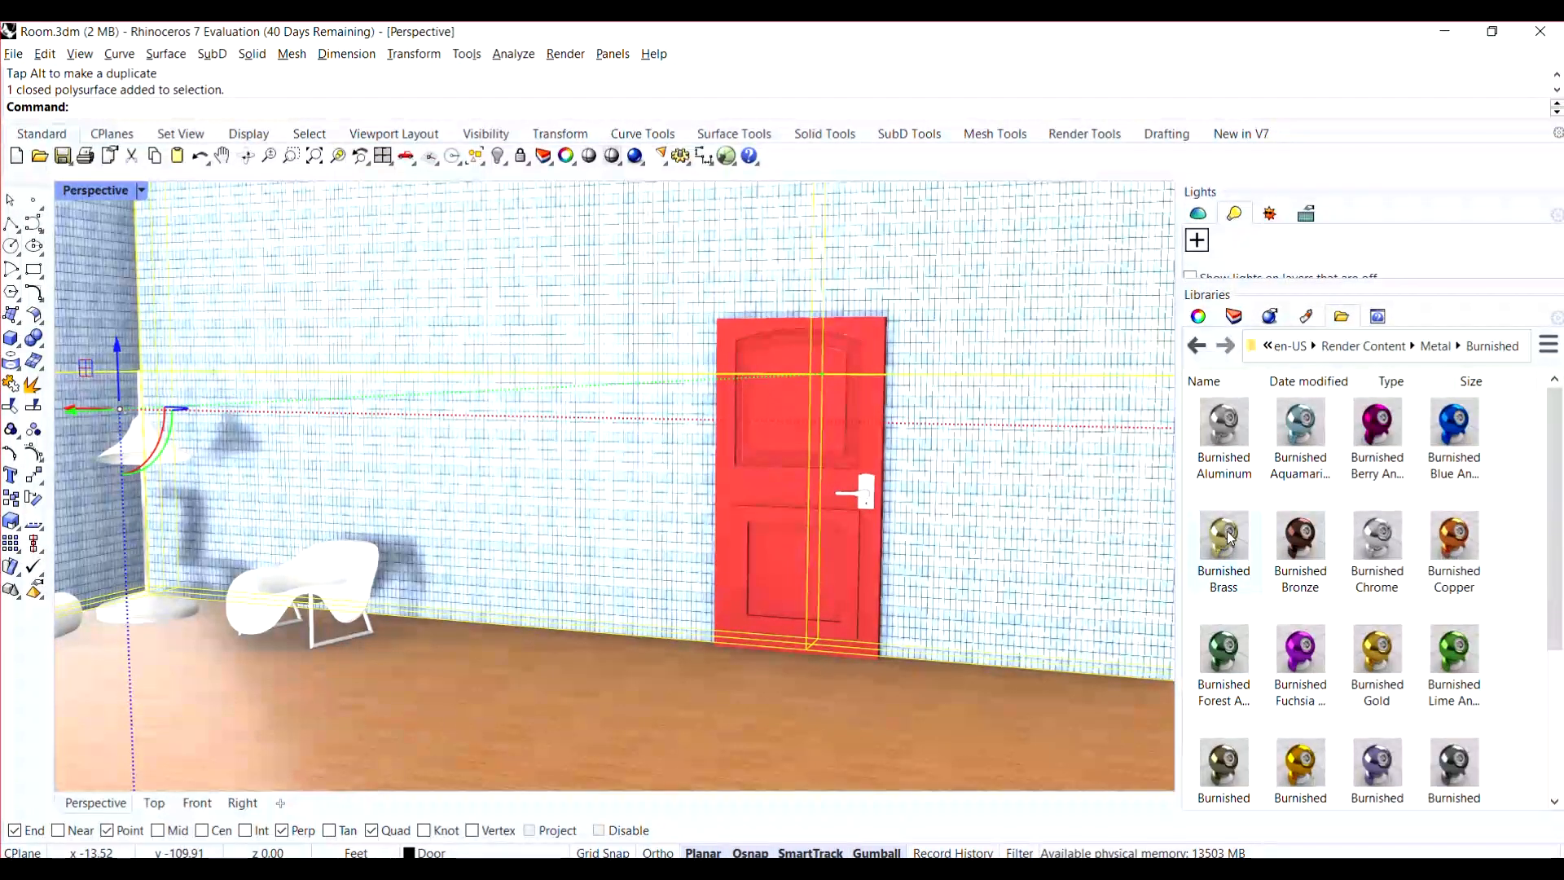
drag(1223, 541, 876, 489)
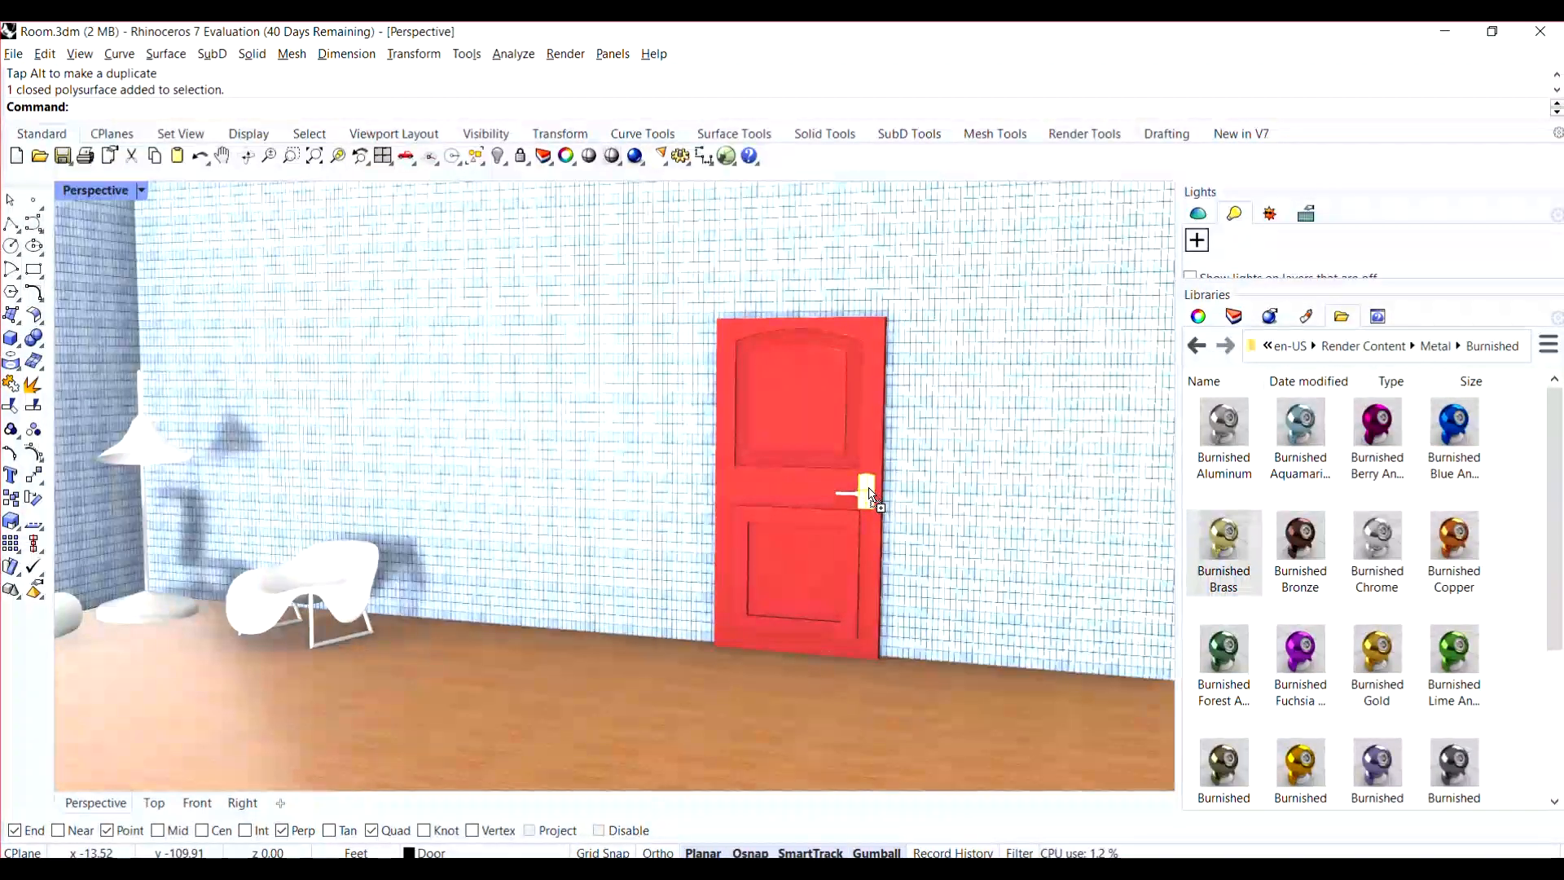
click(871, 493)
scroll(876, 488, up, 6)
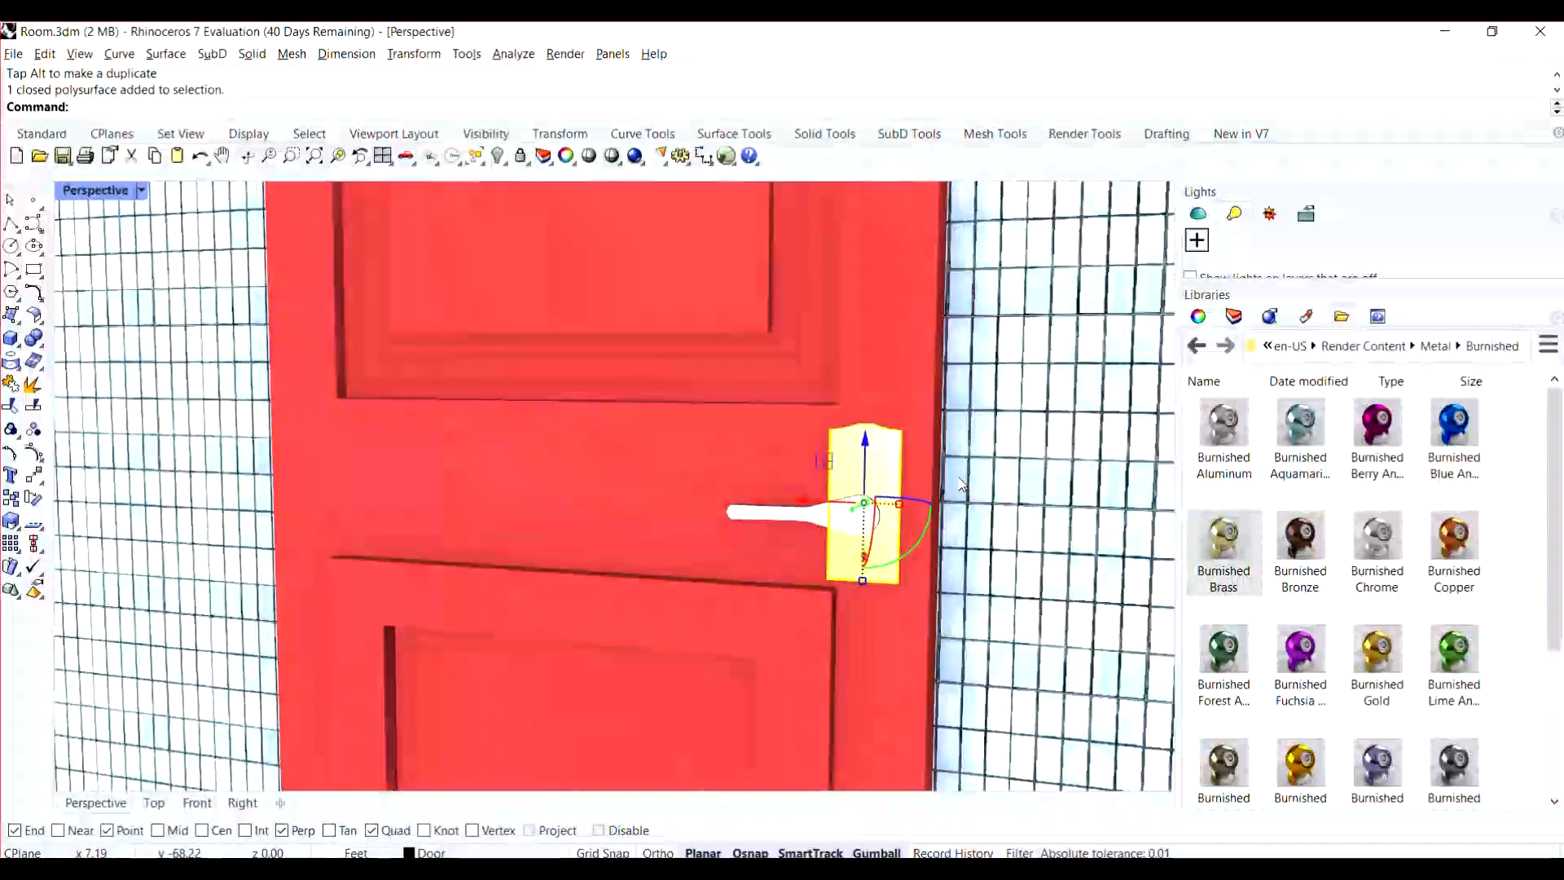
click(874, 475)
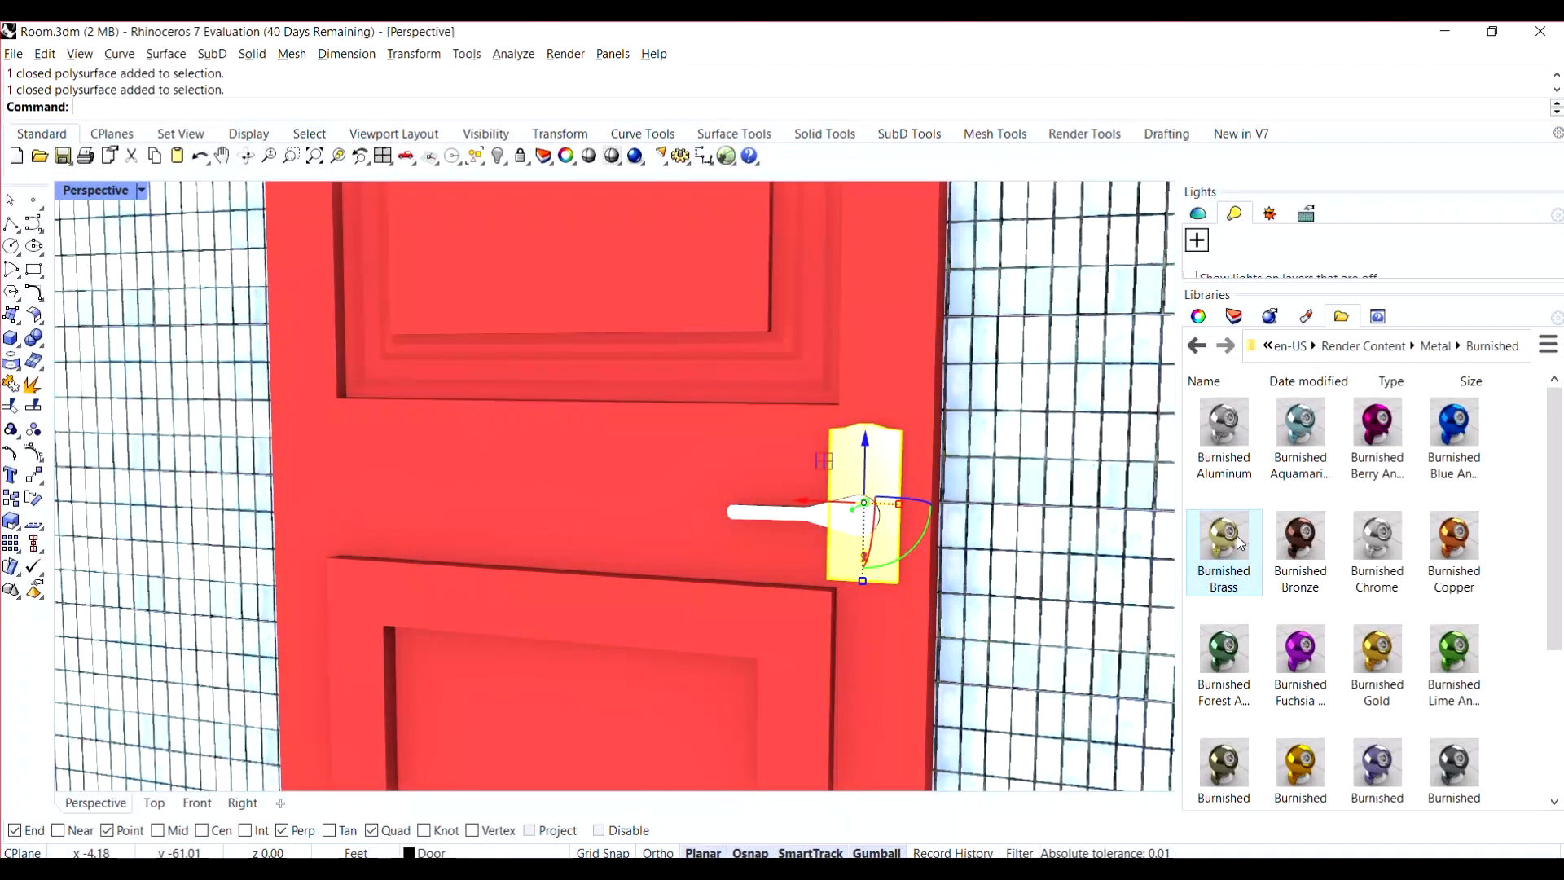
double_click(1239, 543)
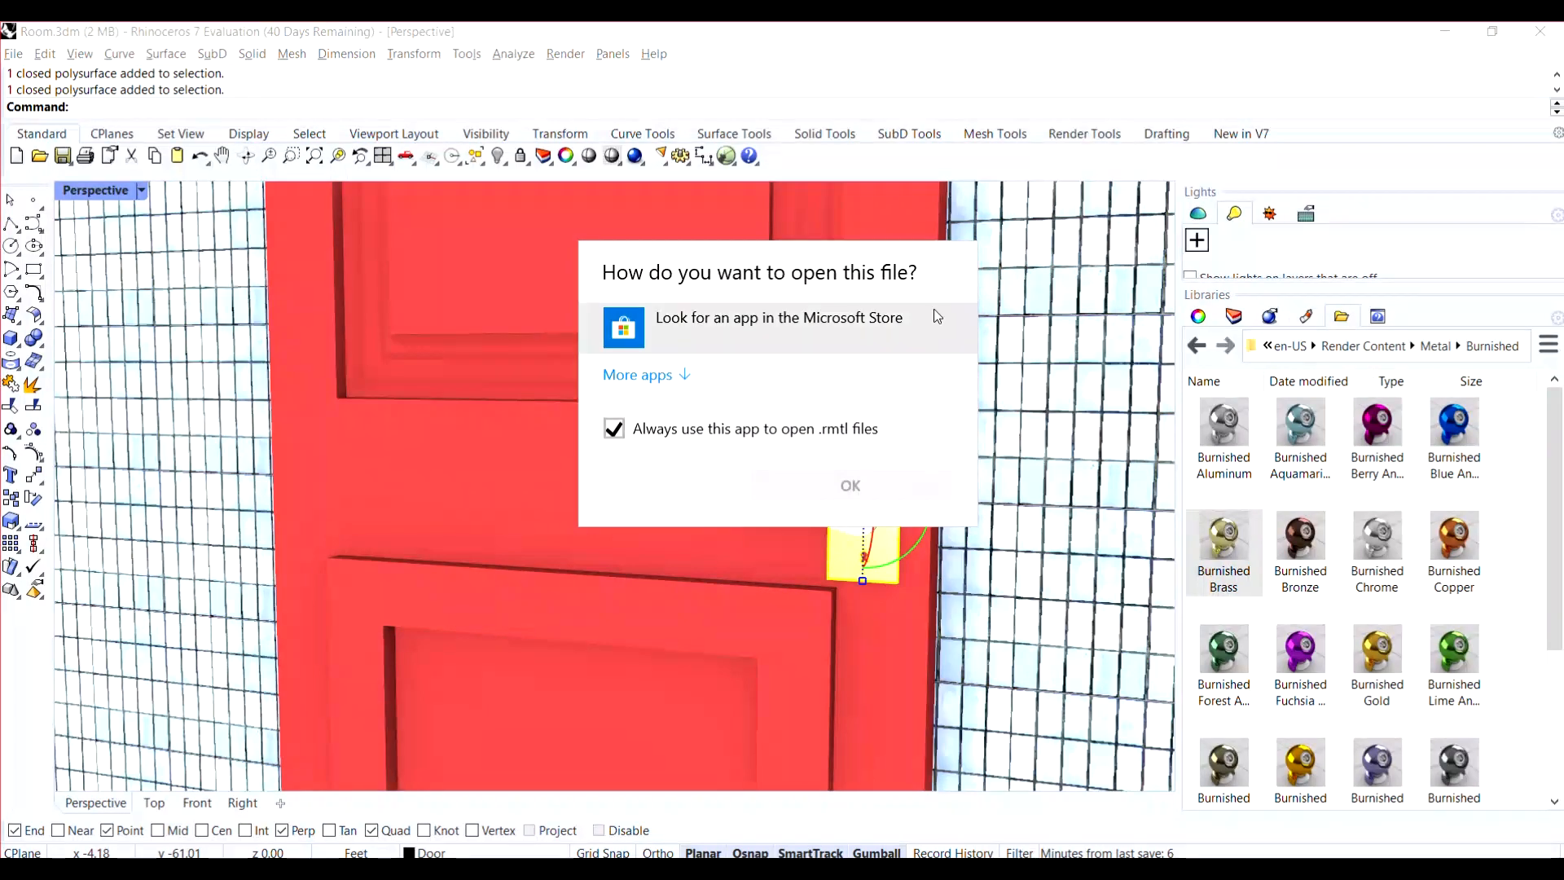
click(832, 222)
click(1132, 658)
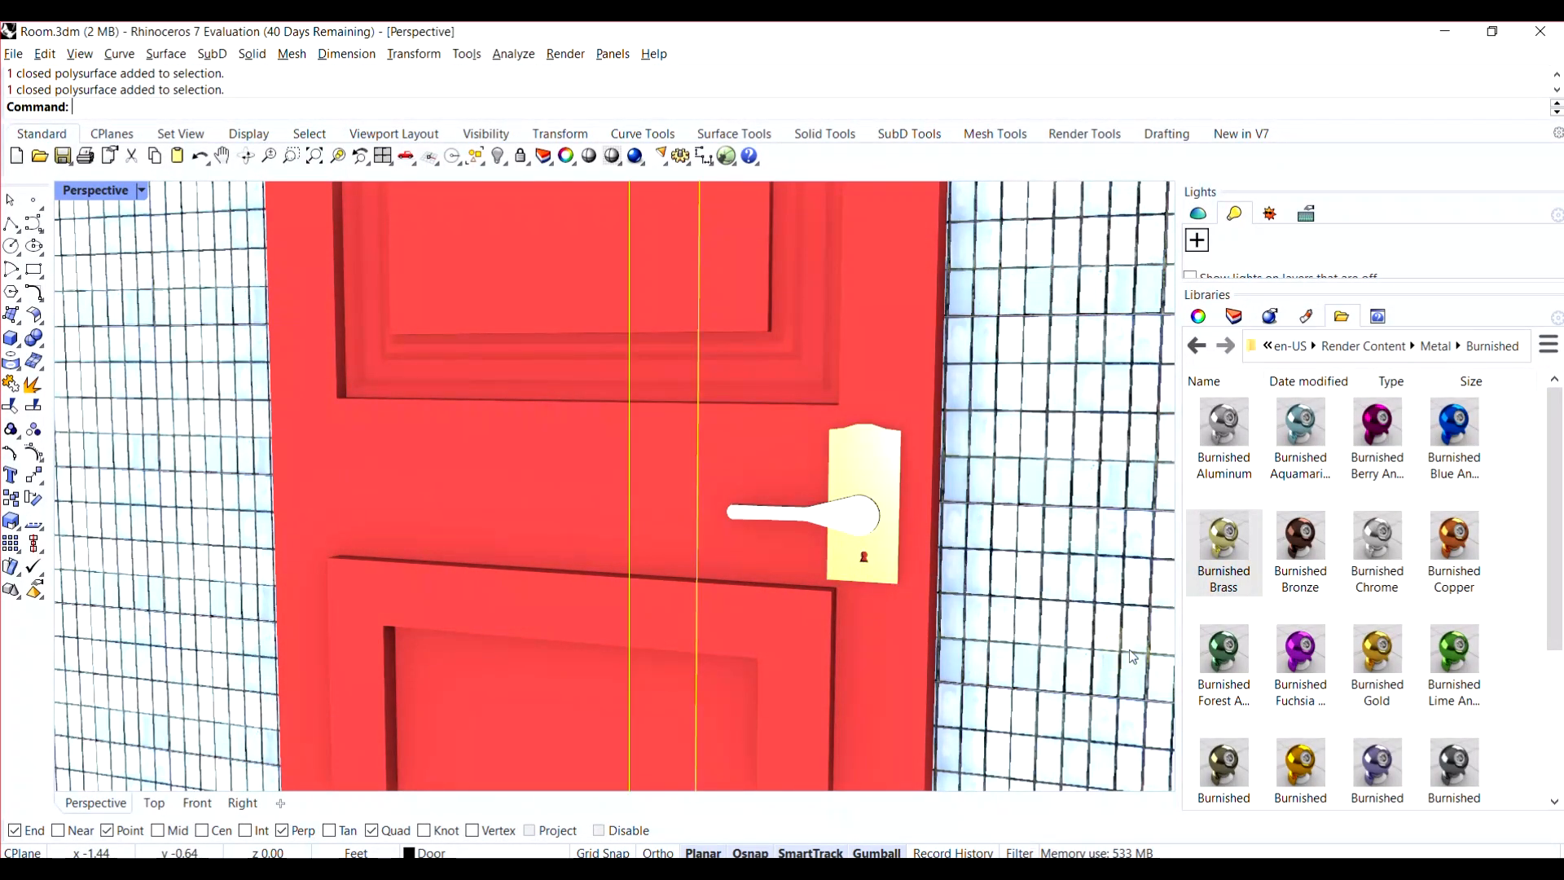
- Show the Burnished Brass material's settings and try out different polish levels
scroll(881, 632, down, 6)
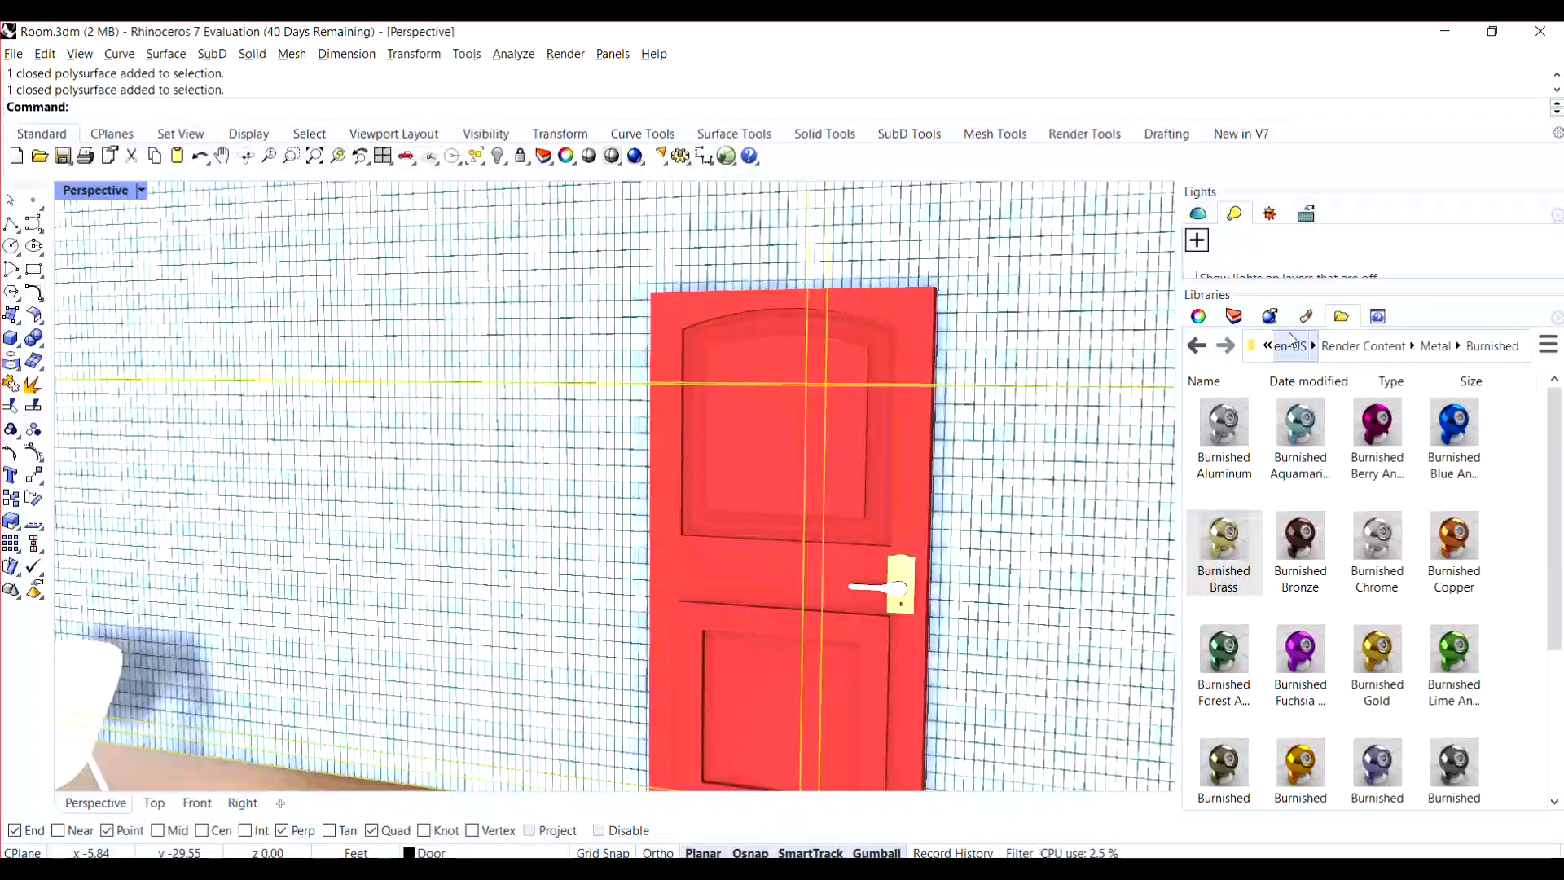
click(1306, 315)
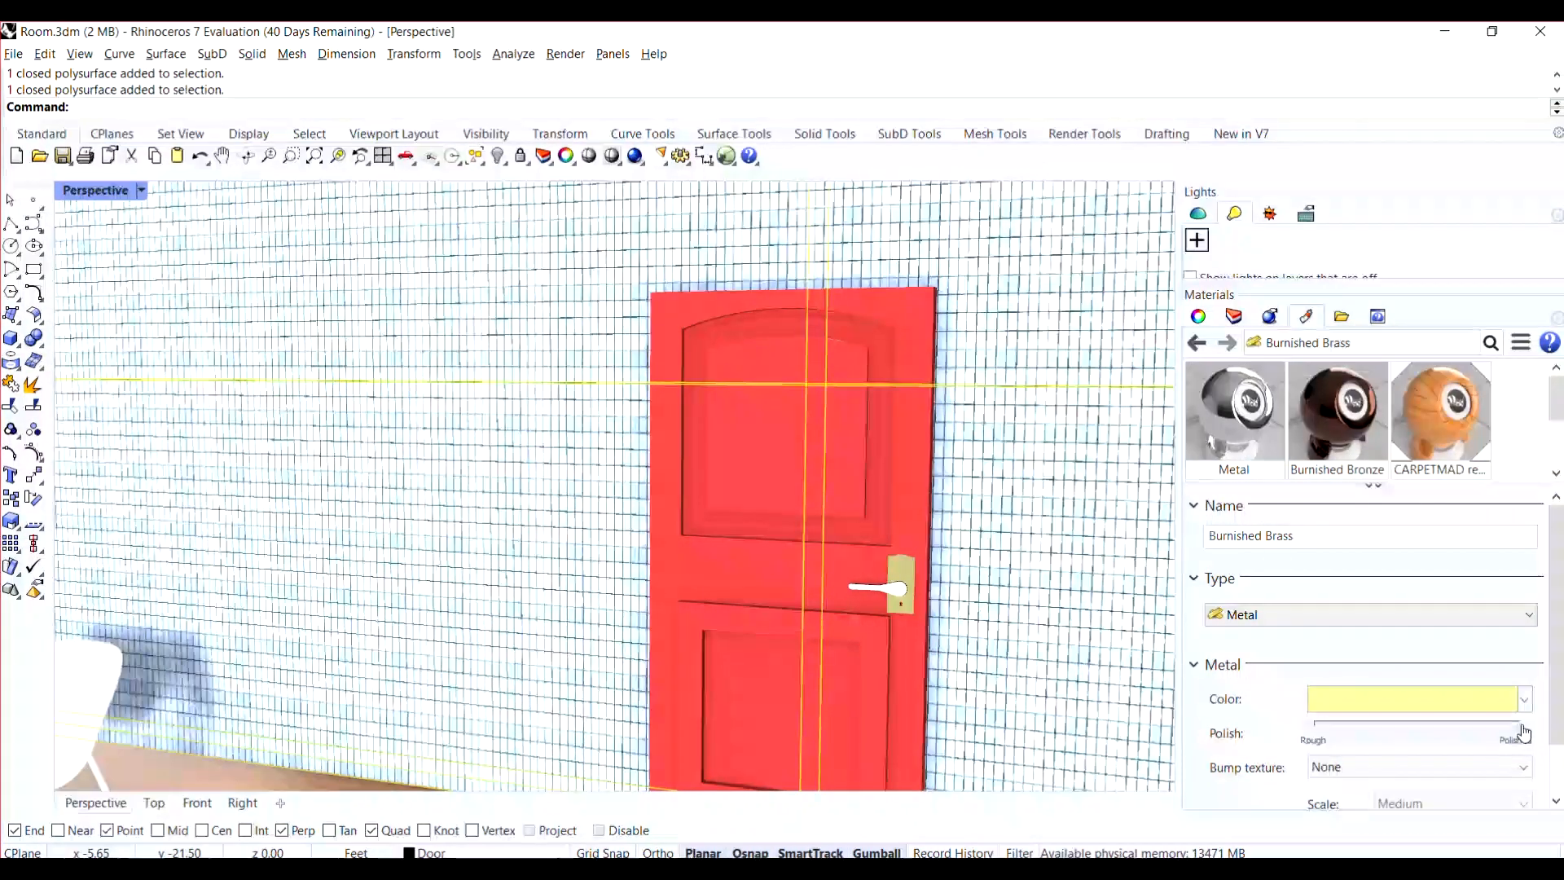
drag(1522, 733, 1473, 740)
click(1307, 740)
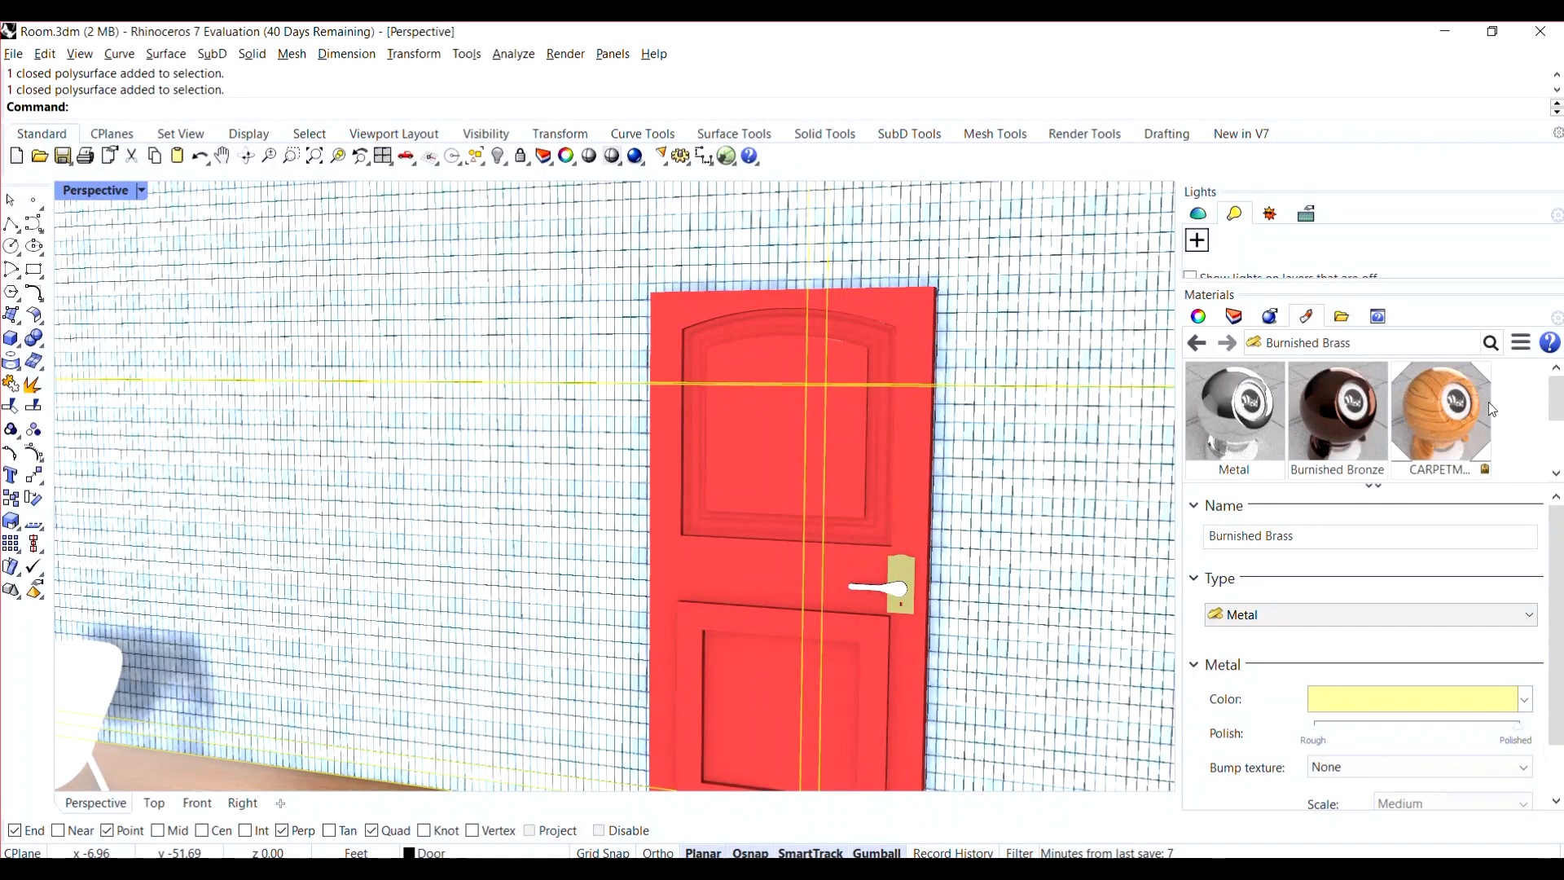
- Apply the document's Burnished Brass material to the door handle's lever and clear the object selection
scroll(1478, 423, down, 2)
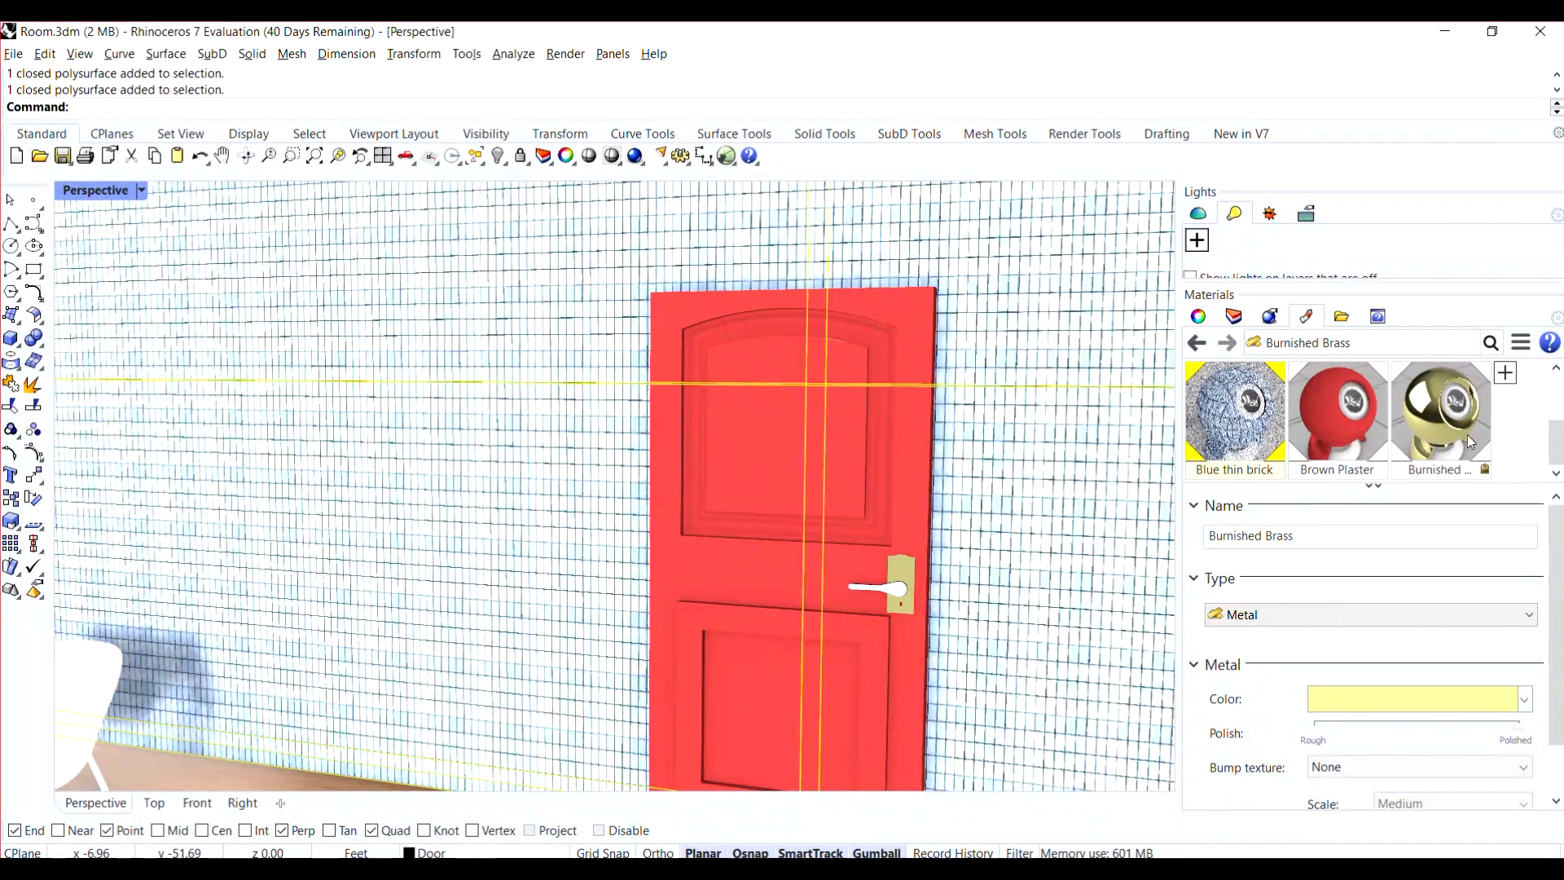
drag(1471, 443, 902, 589)
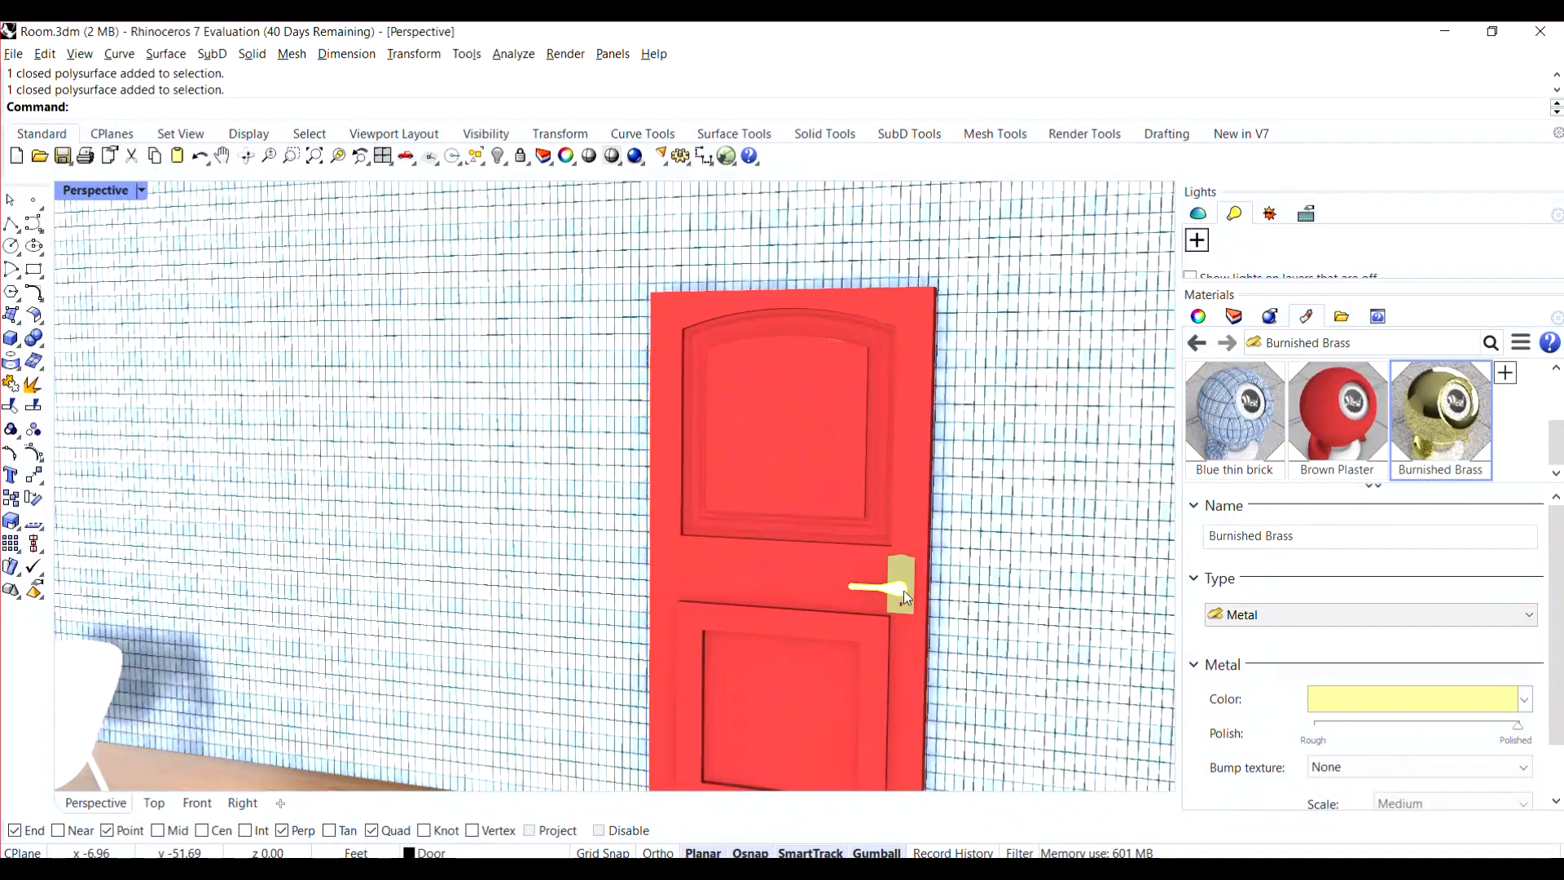
click(903, 589)
shift+click(1096, 637)
scroll(898, 601, down, 5)
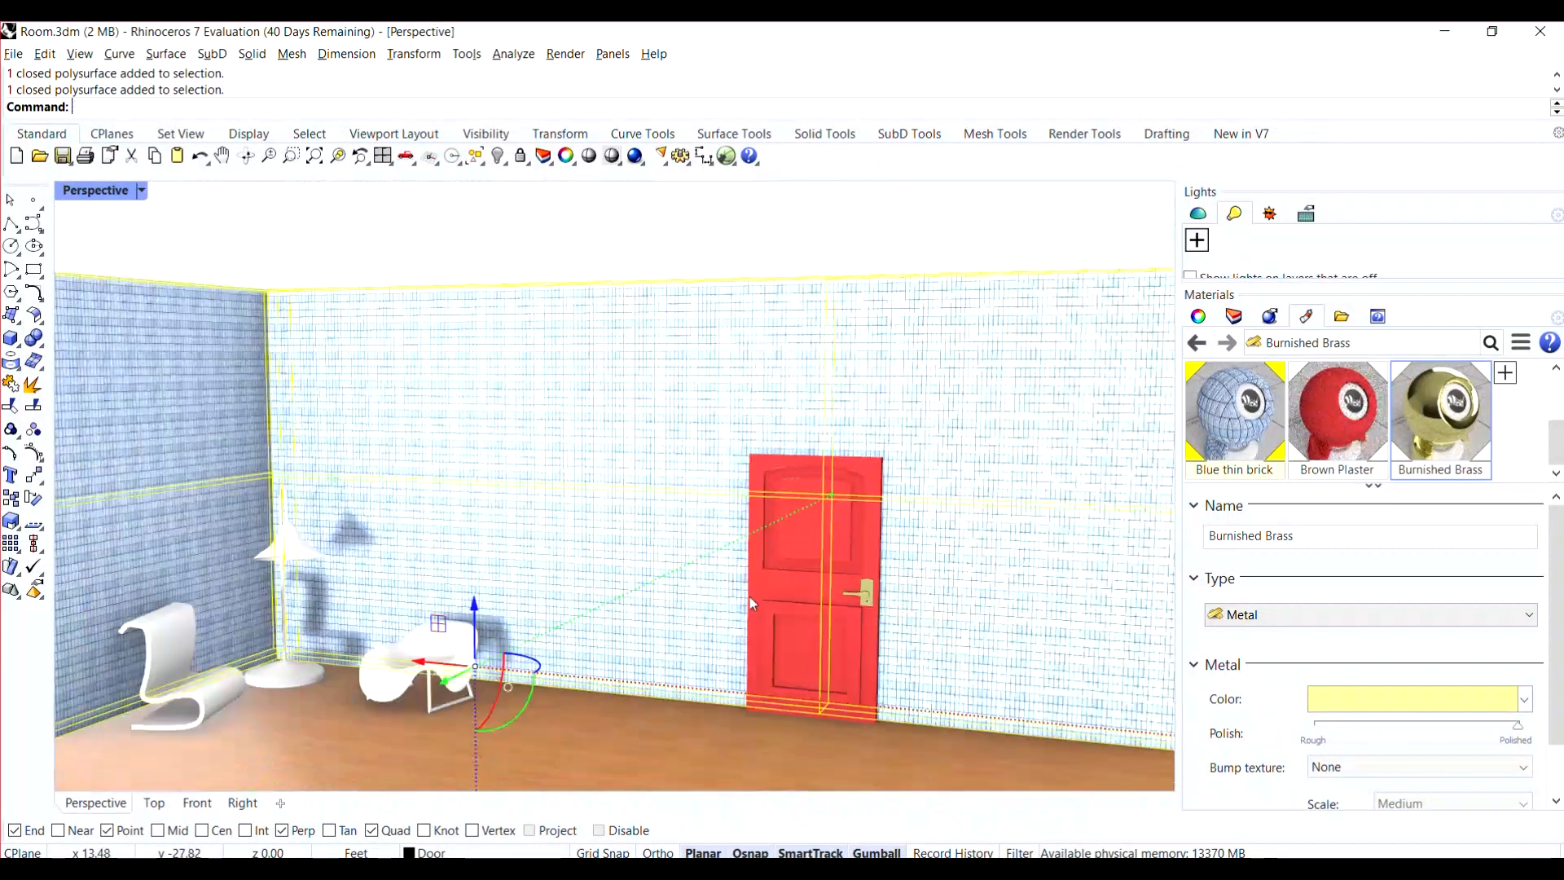
scroll(749, 603, down, 2)
right_drag(676, 661, 685, 664)
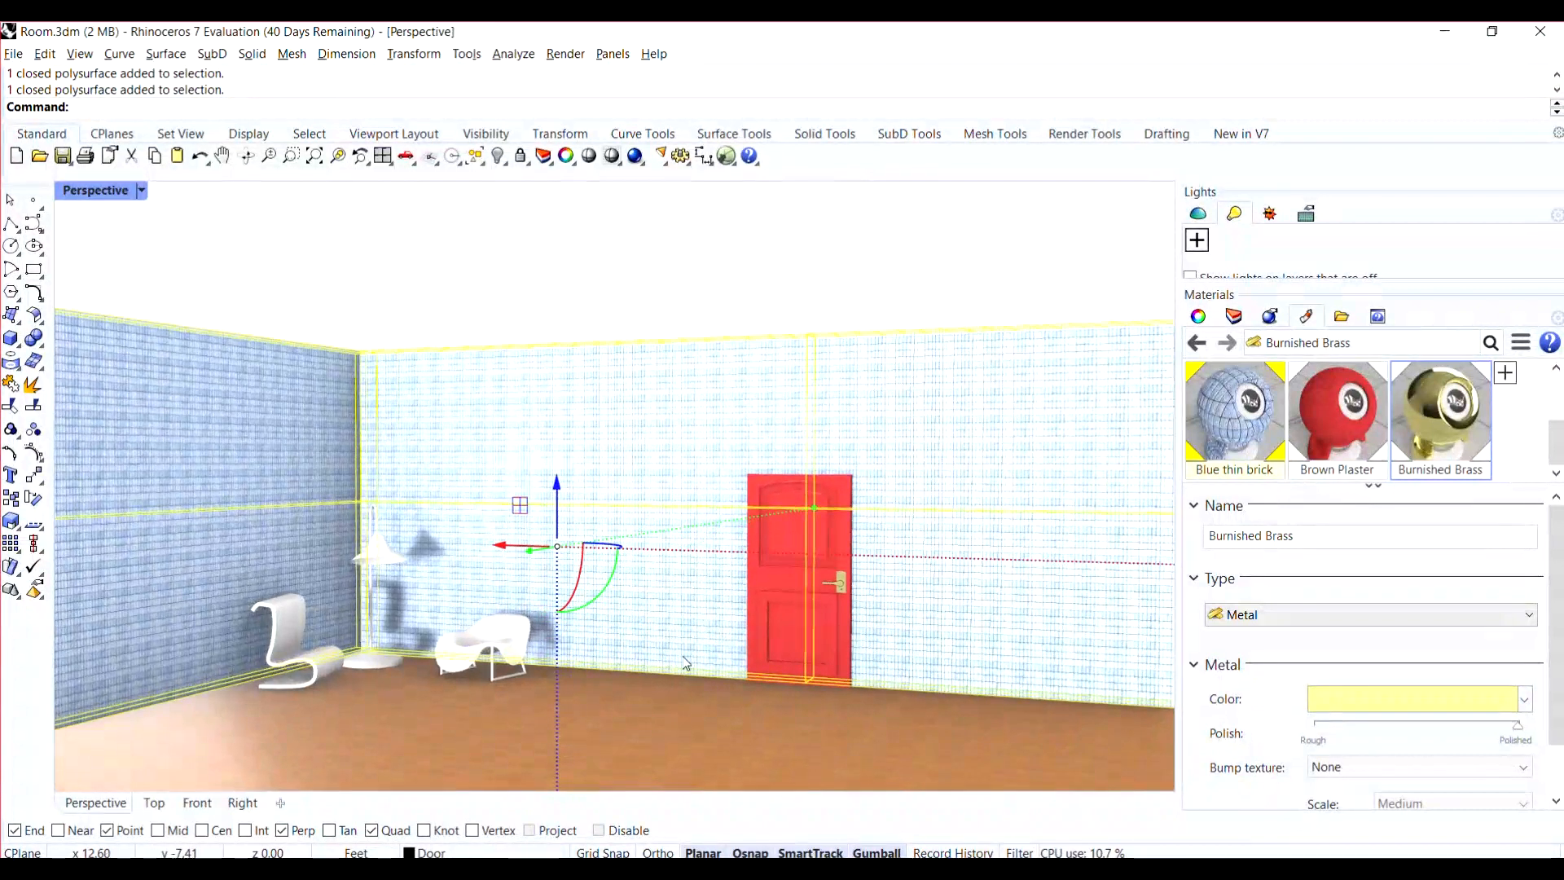
click(803, 286)
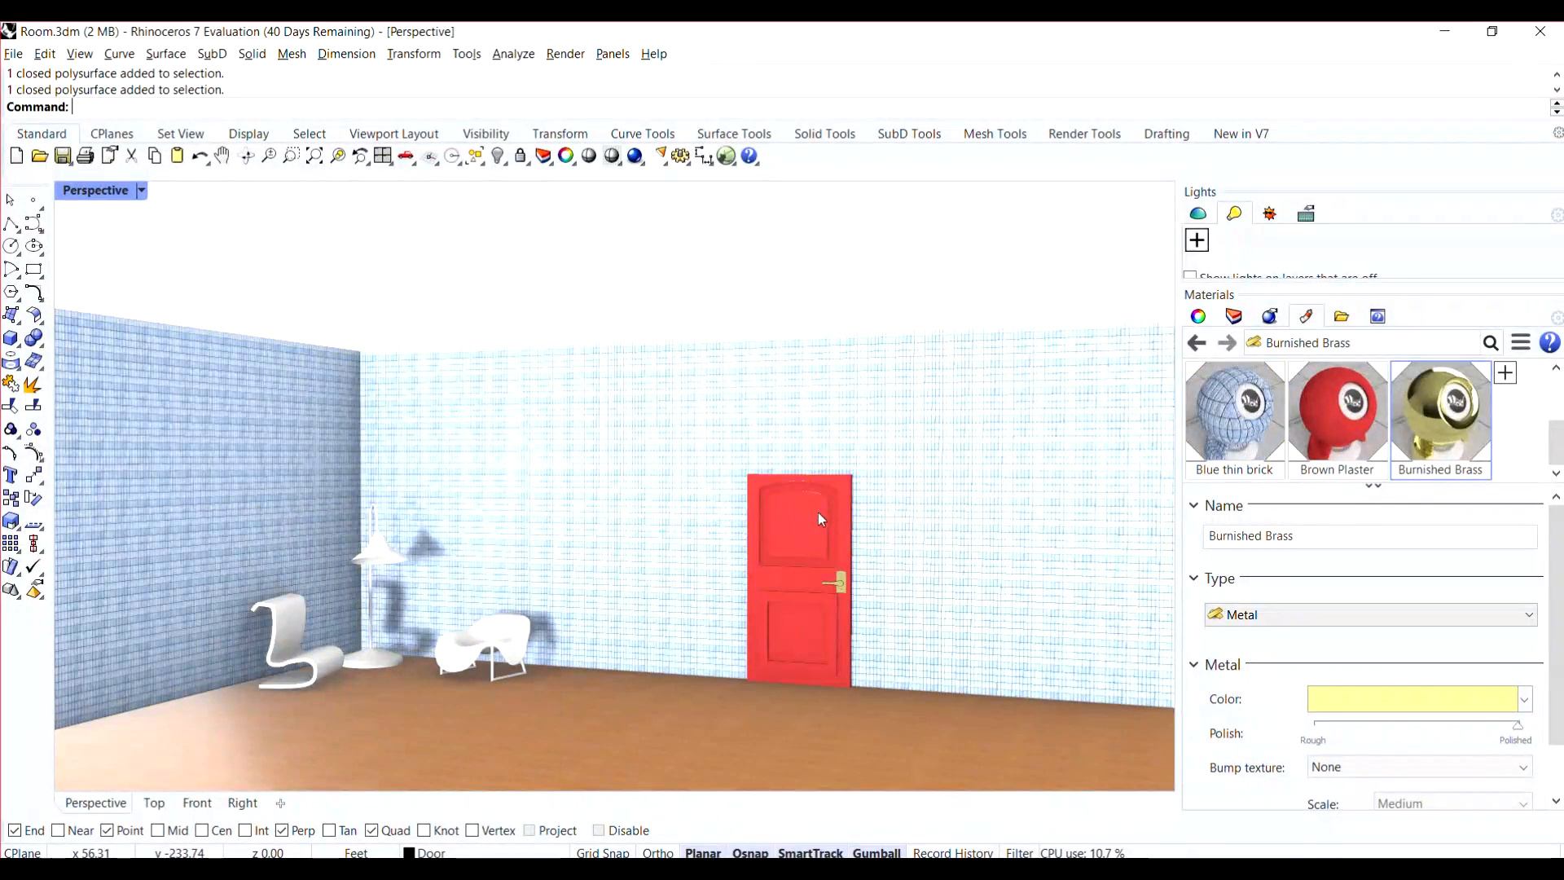
- Rename Layer 05 to Lamp in the layer list
click(1234, 316)
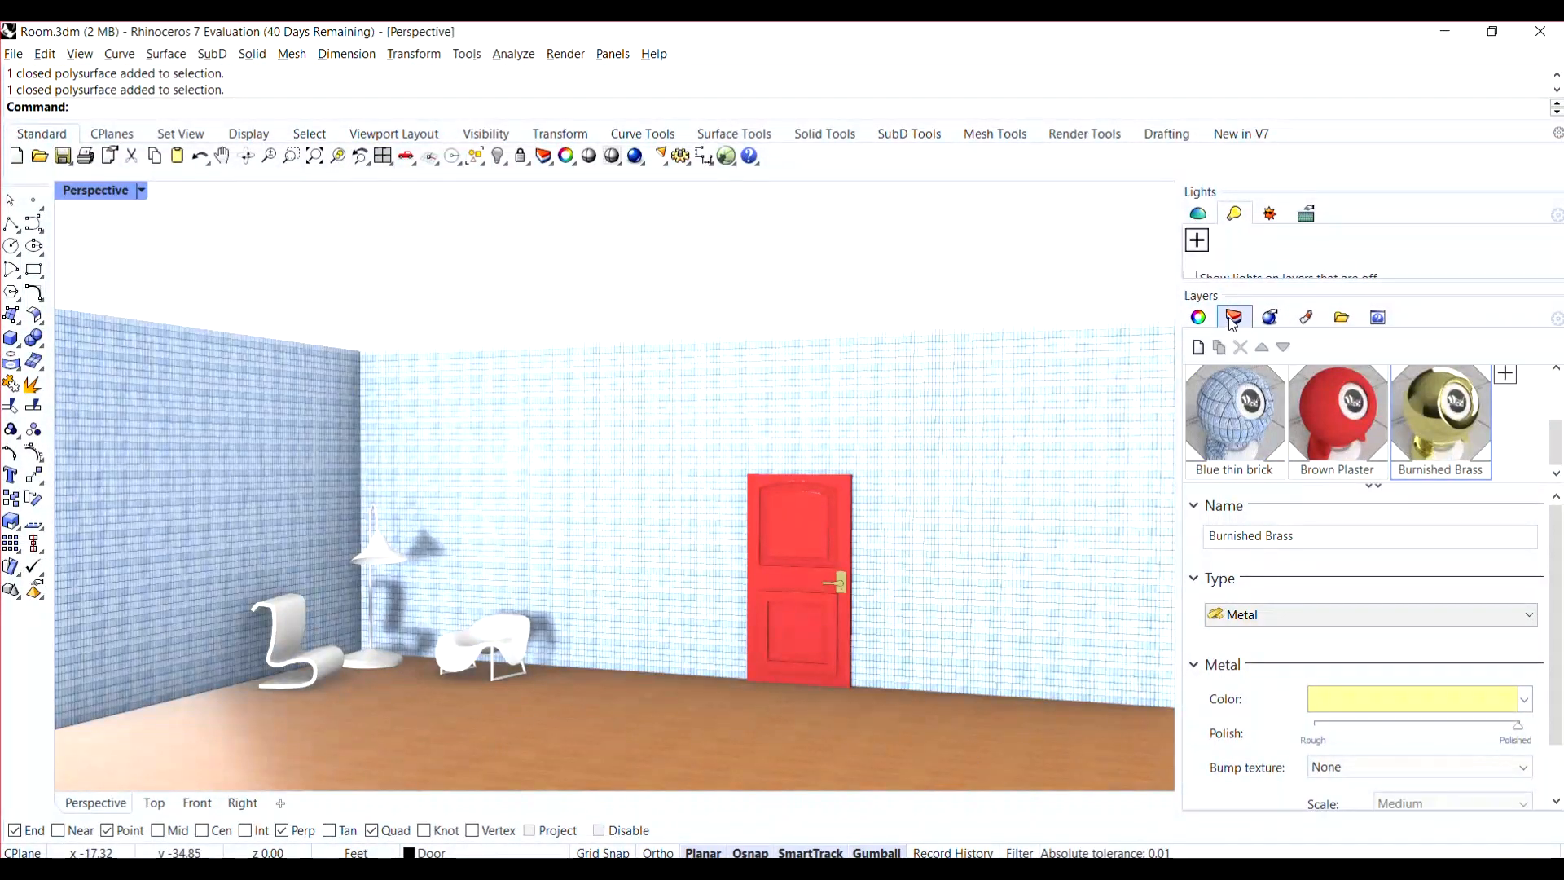
click(1215, 494)
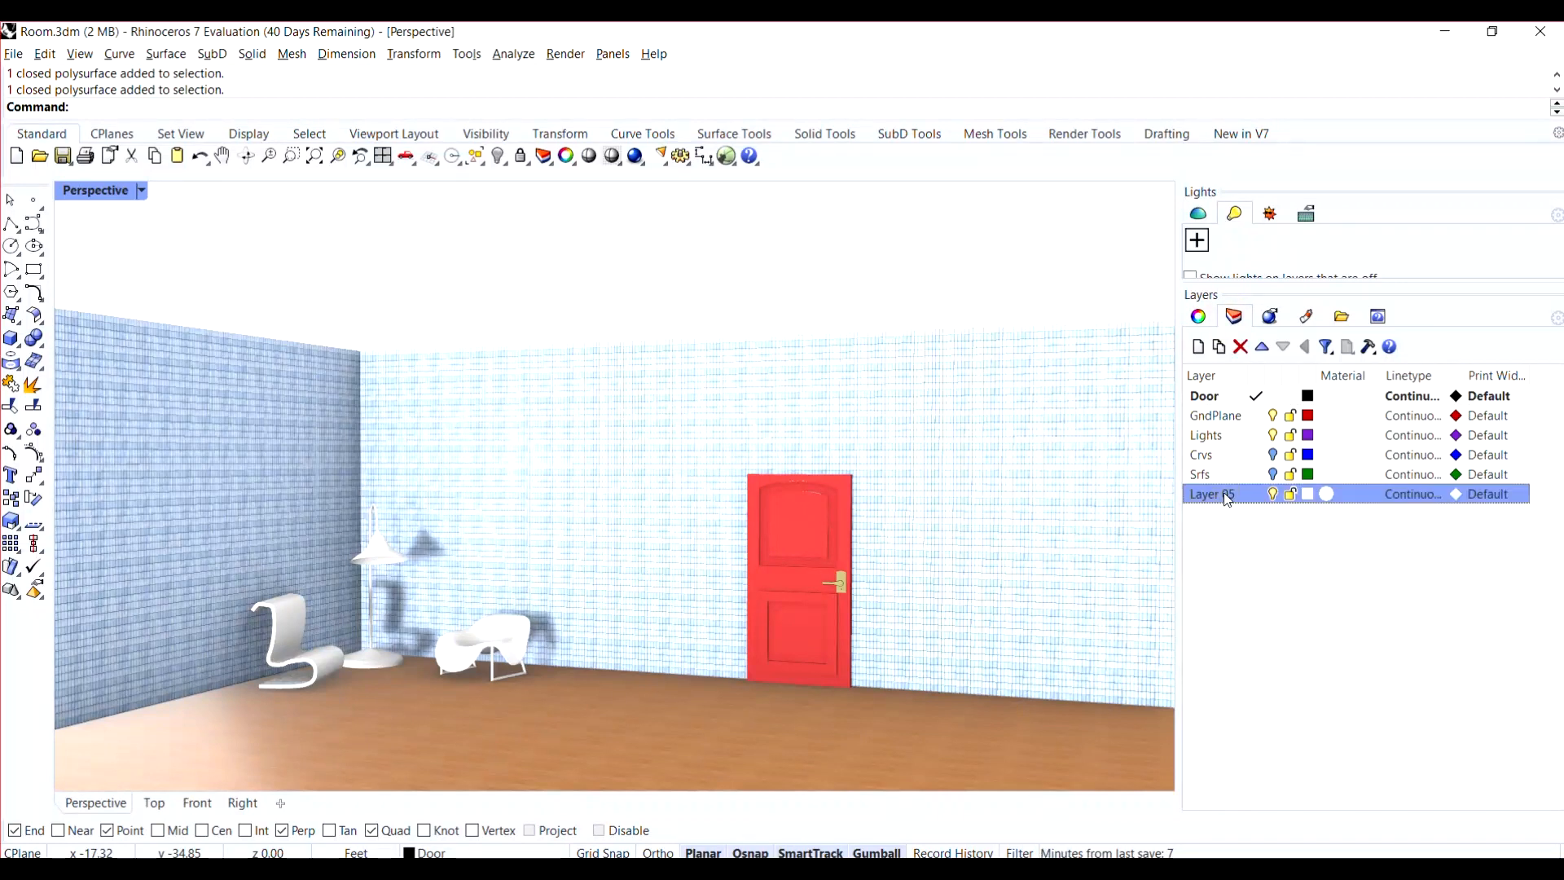
click(1215, 495)
key(Return)
- Select the floor lamp's stand with its base and the small cap above the shade, and move them to the Lamp layer
scroll(358, 654, up, 3)
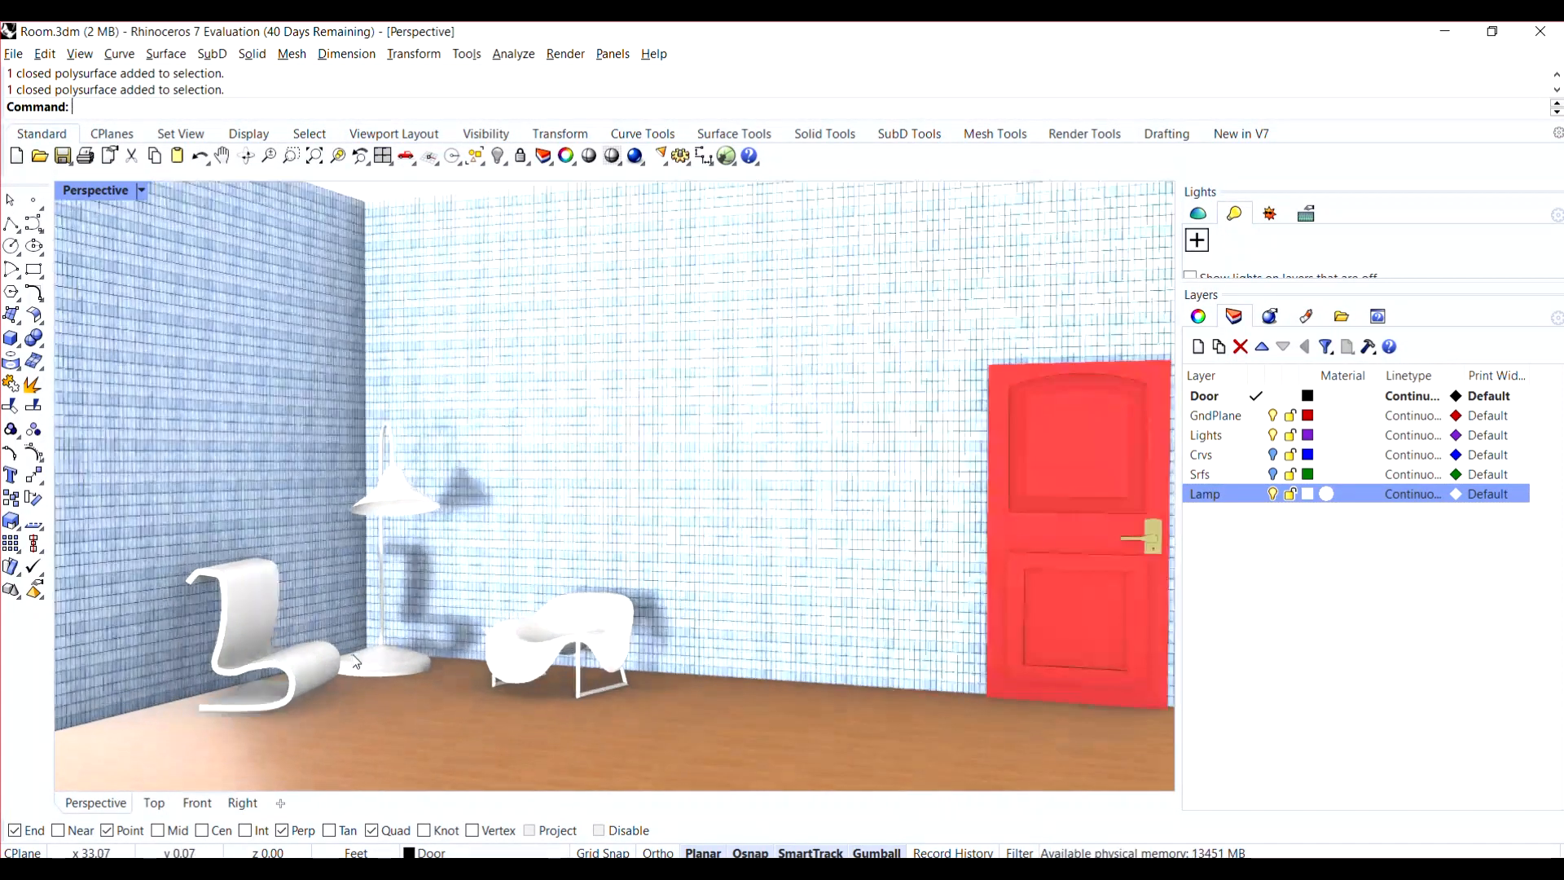
click(386, 608)
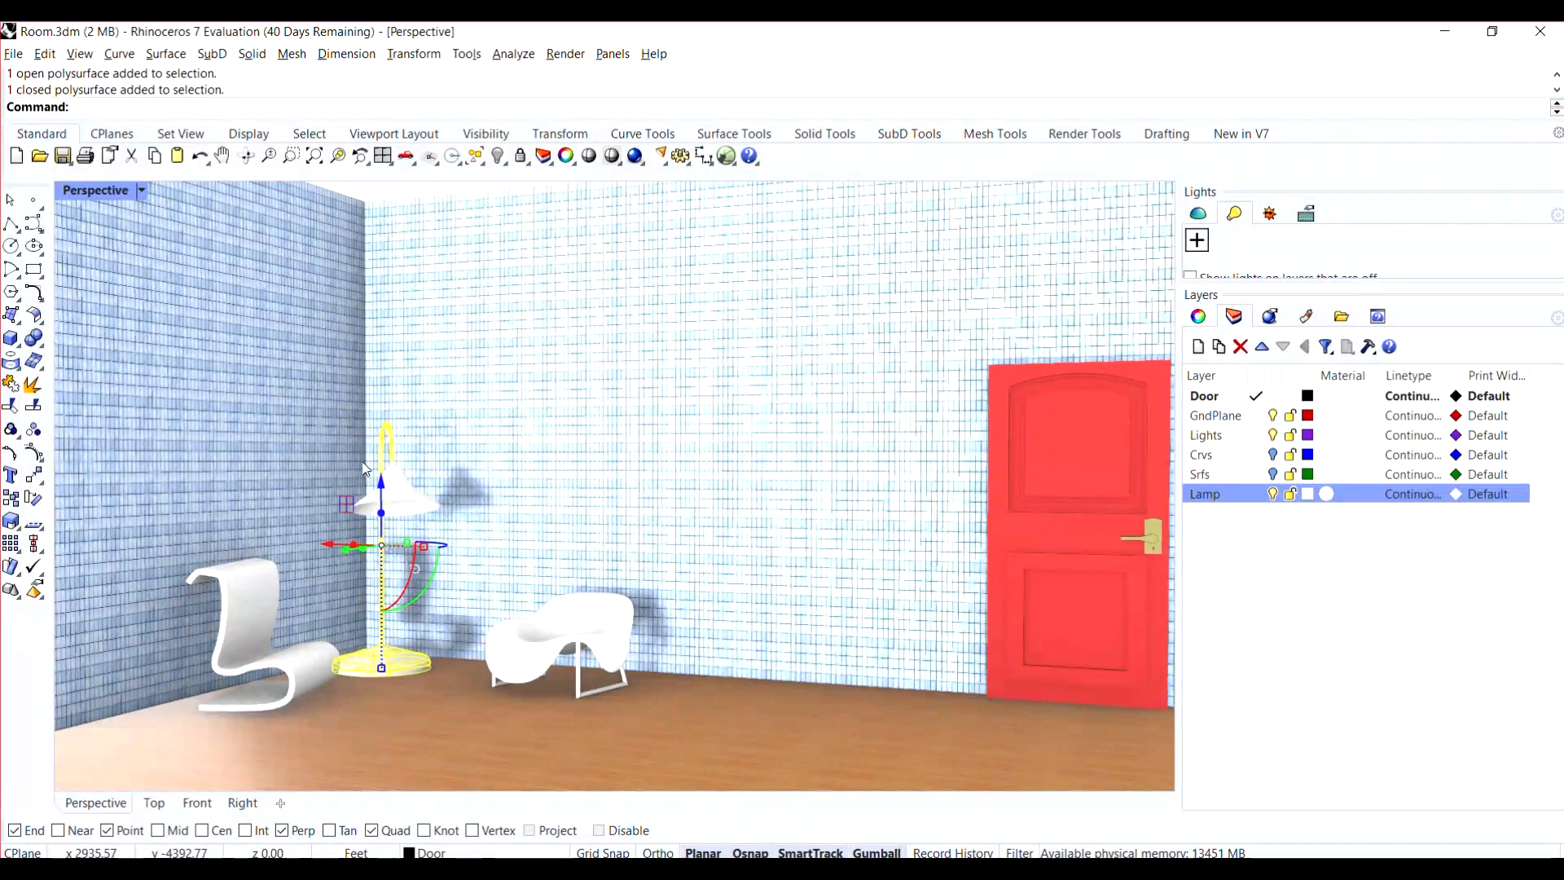
scroll(386, 476, up, 2)
scroll(386, 475, up, 2)
click(393, 500)
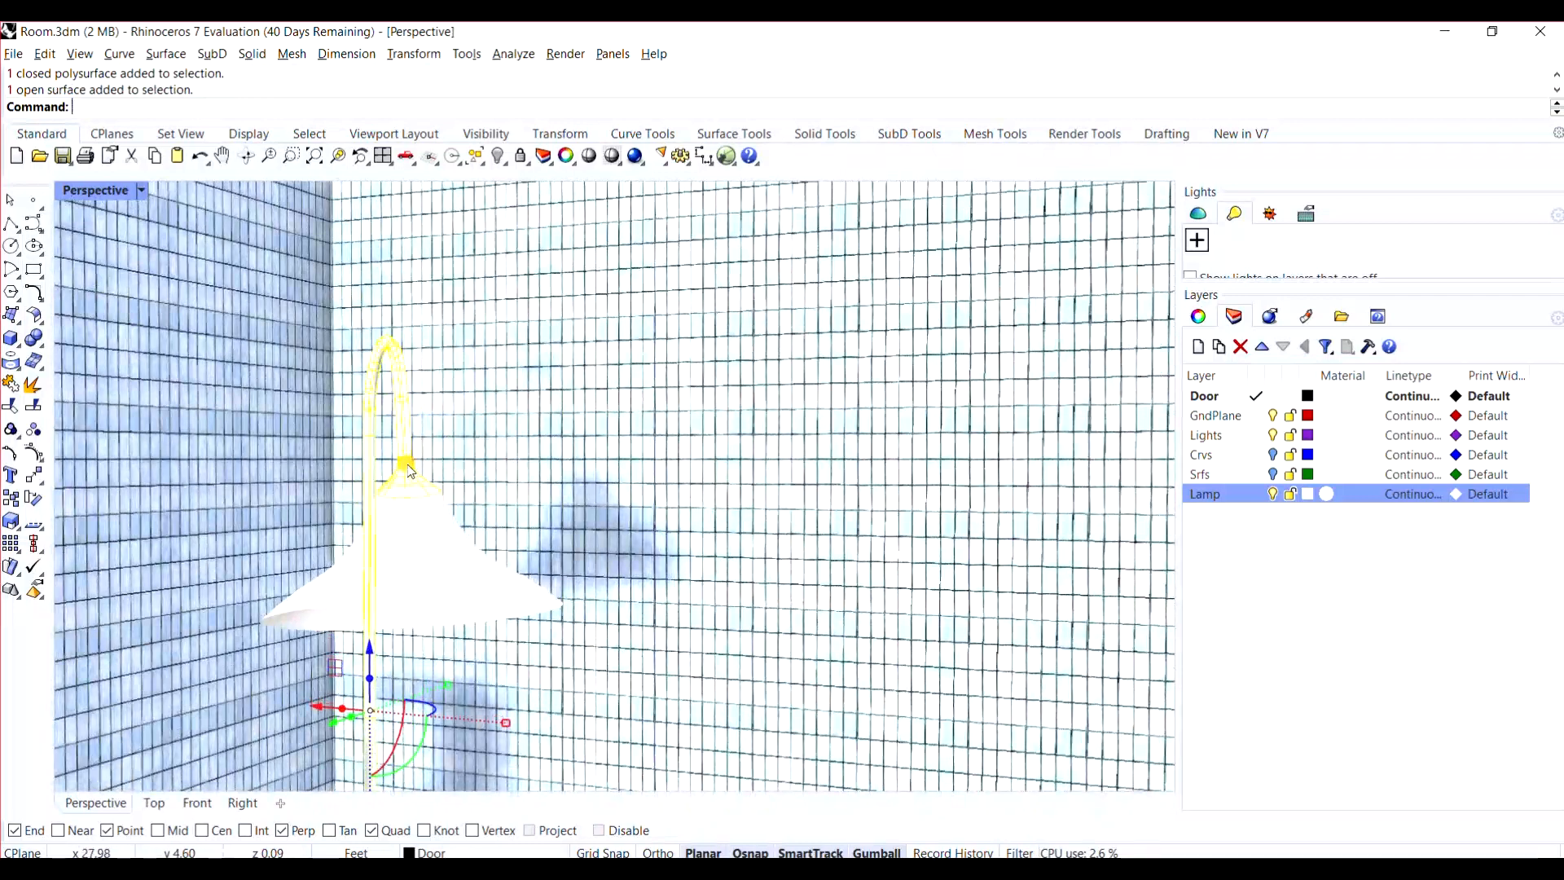
scroll(393, 500, down, 5)
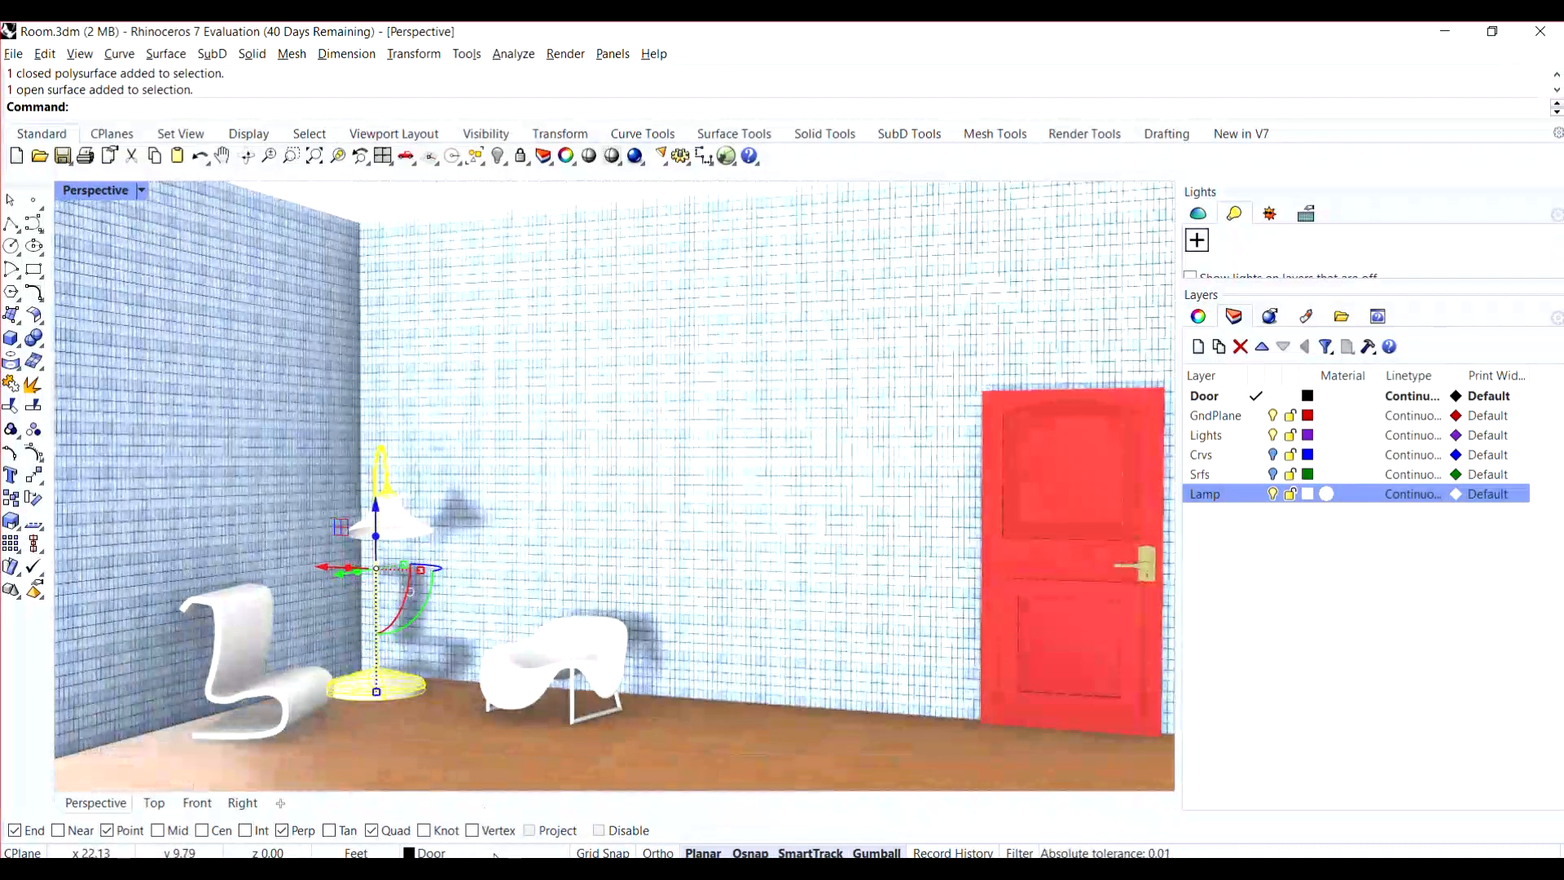
click(456, 851)
click(455, 834)
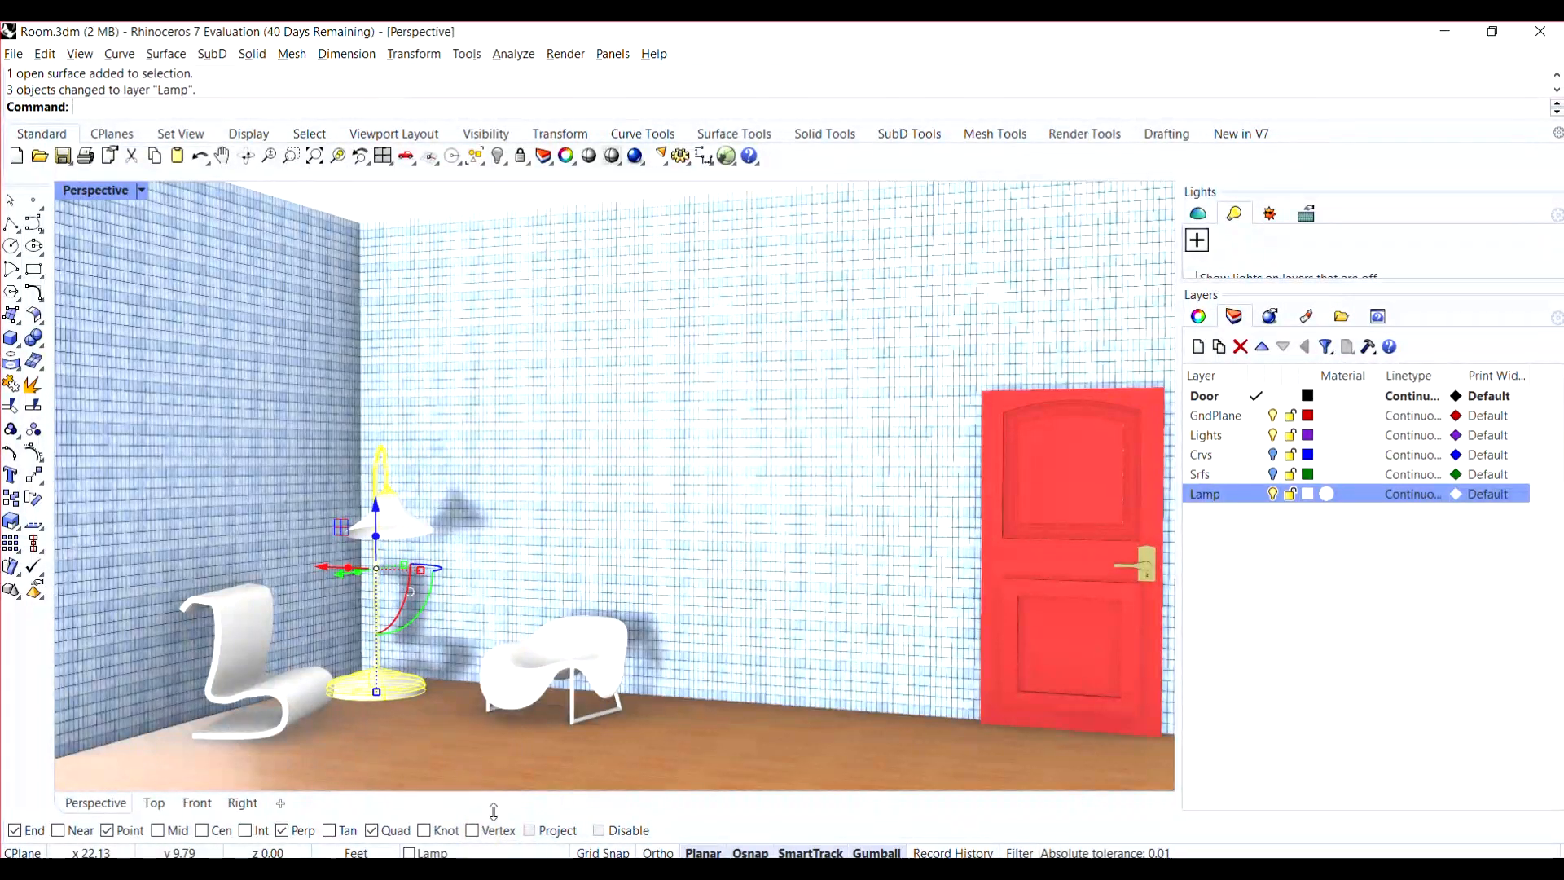
- Give the Lamp layer a new Metal material and look at the available material types
click(1329, 494)
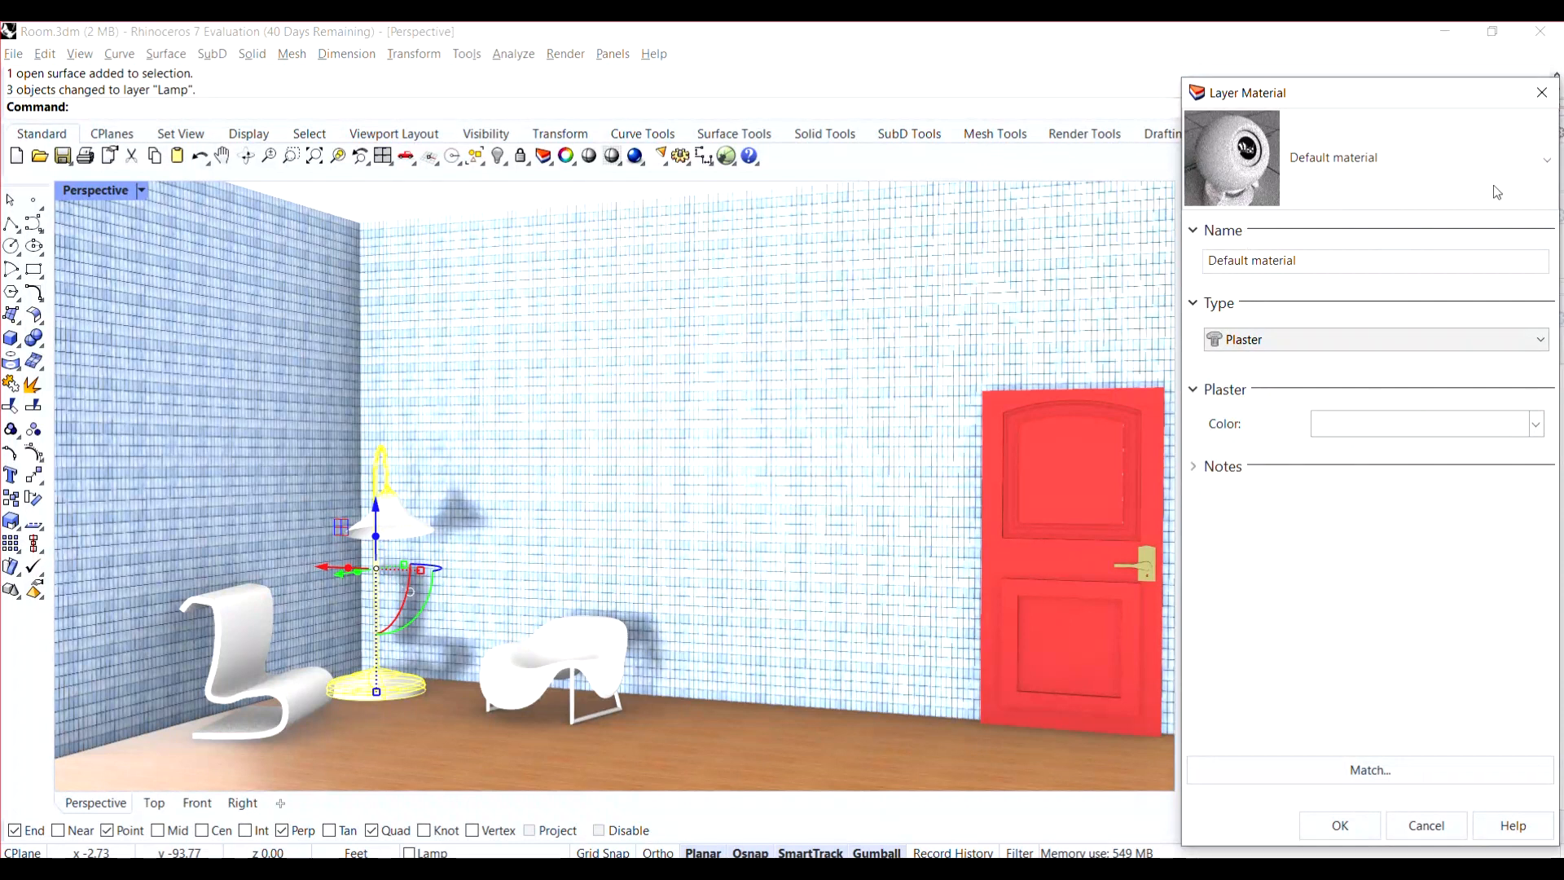
click(1546, 160)
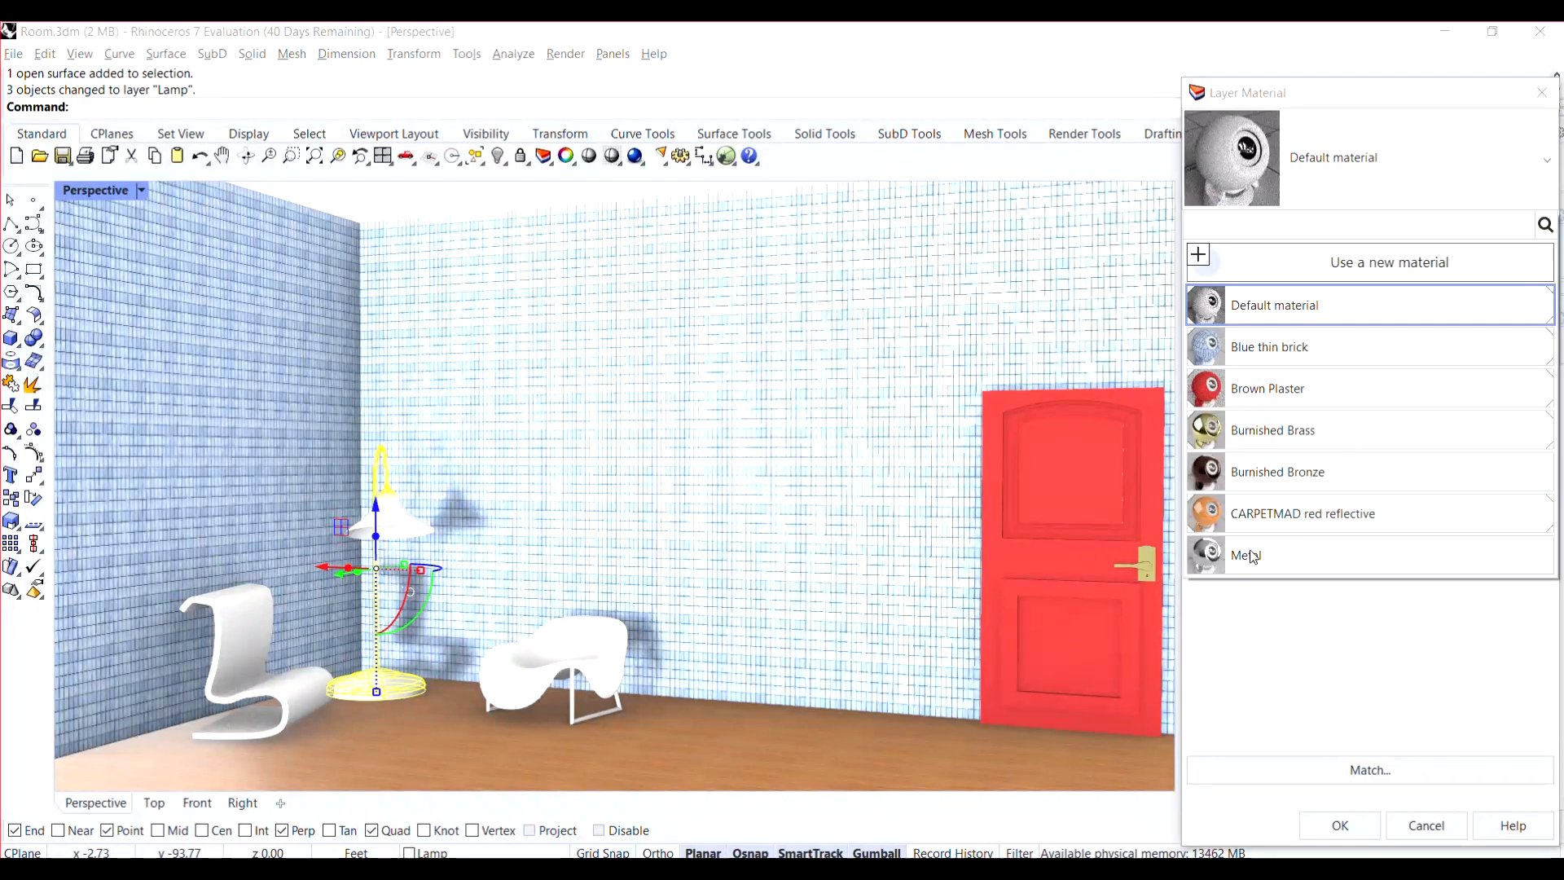
click(1196, 257)
click(1256, 442)
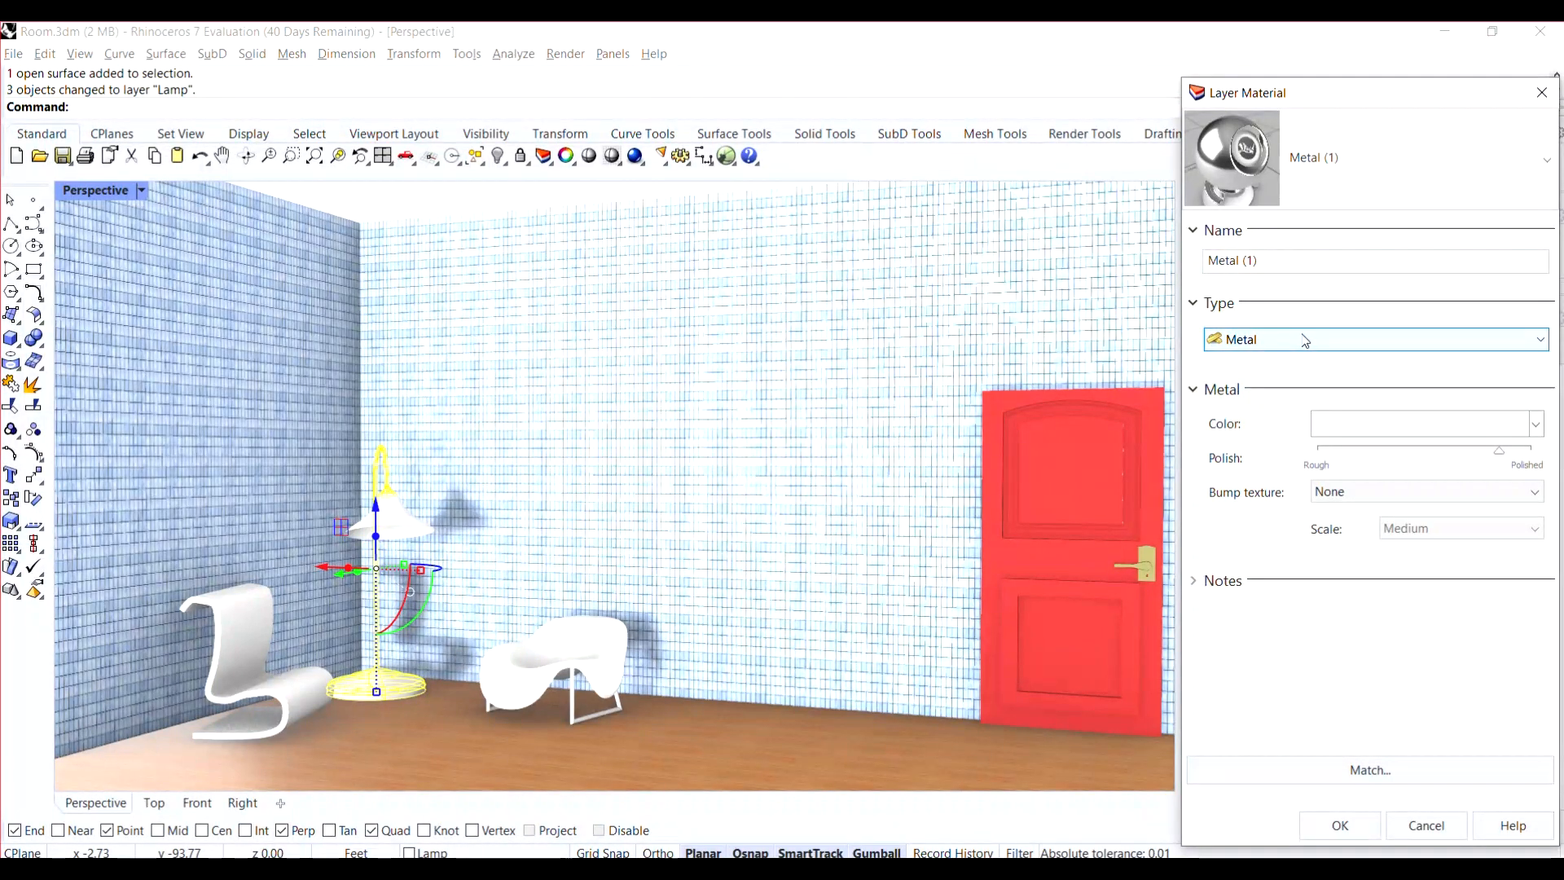
click(1305, 341)
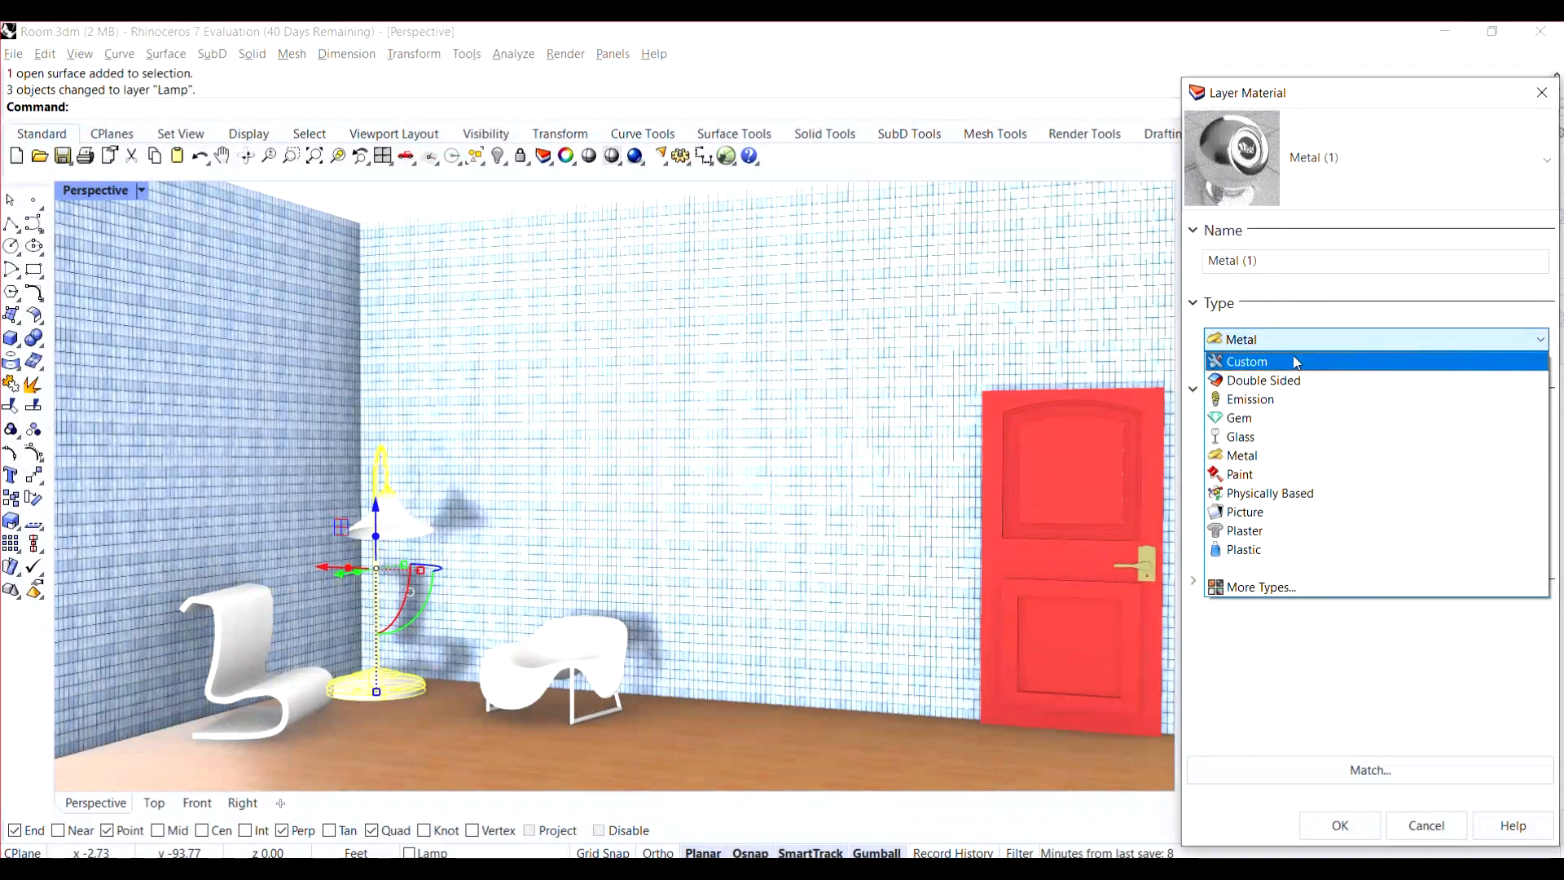
click(1272, 334)
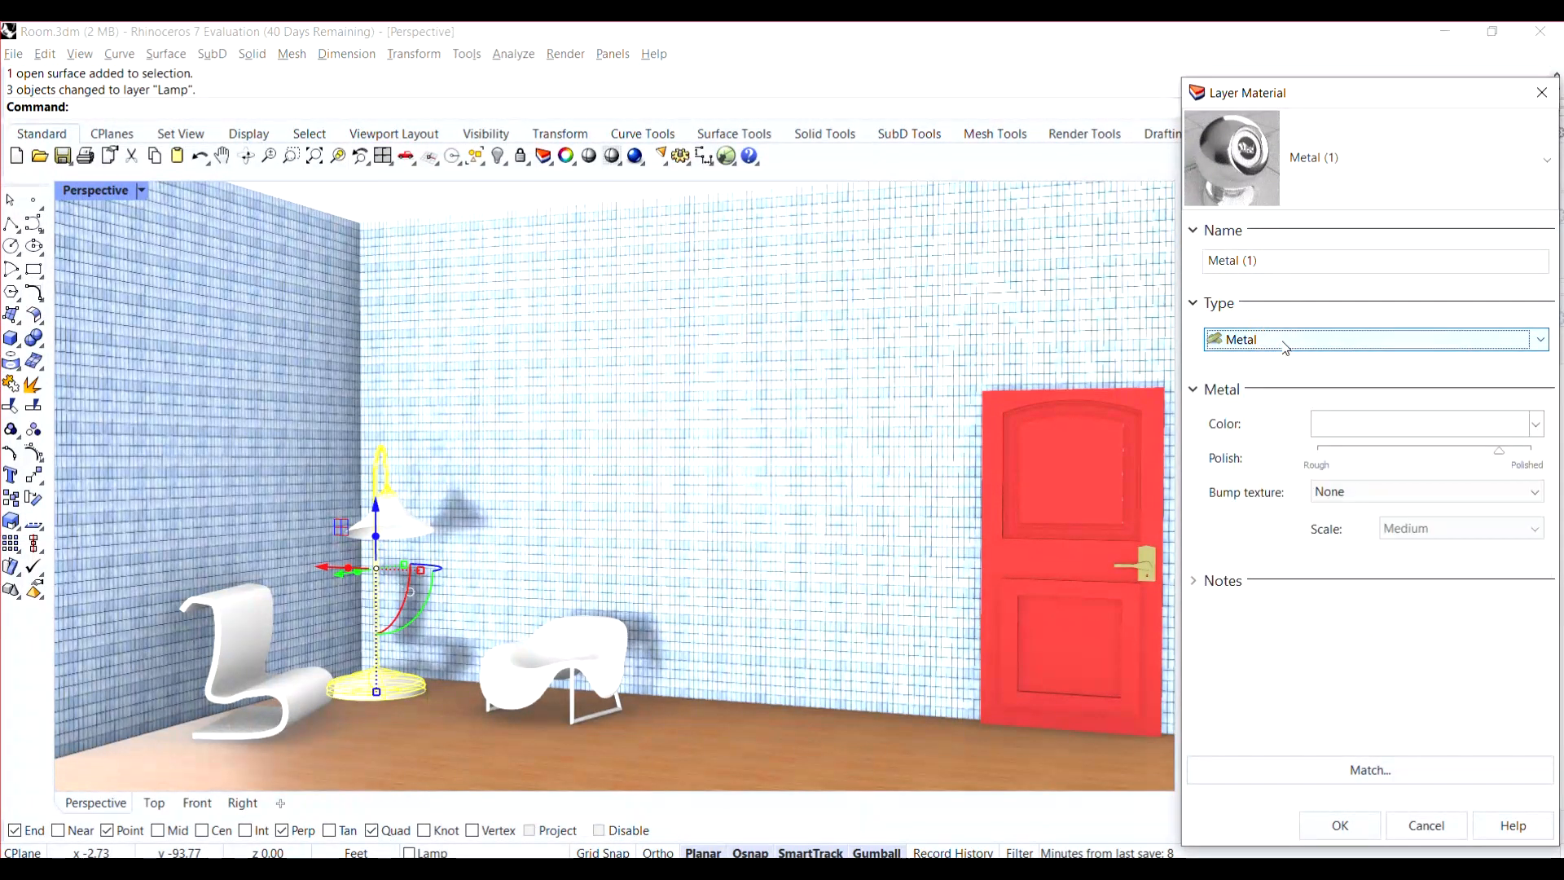
- Import Burnished Copper from the material library's Metal > Burnished folder as the Lamp layer's material and deselect the lamp parts
click(1547, 160)
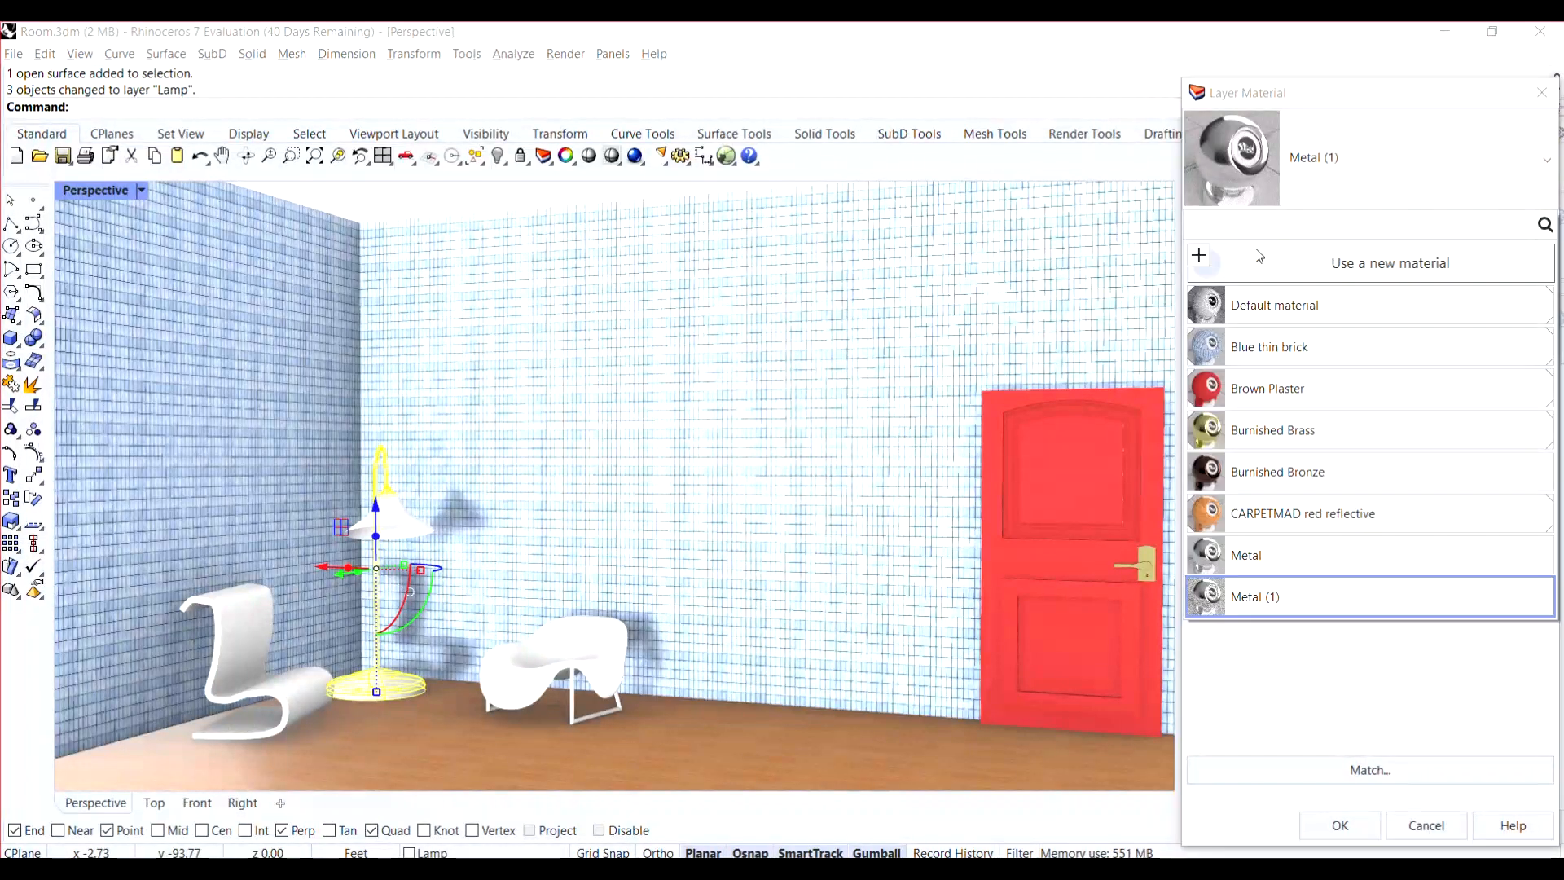
click(1230, 259)
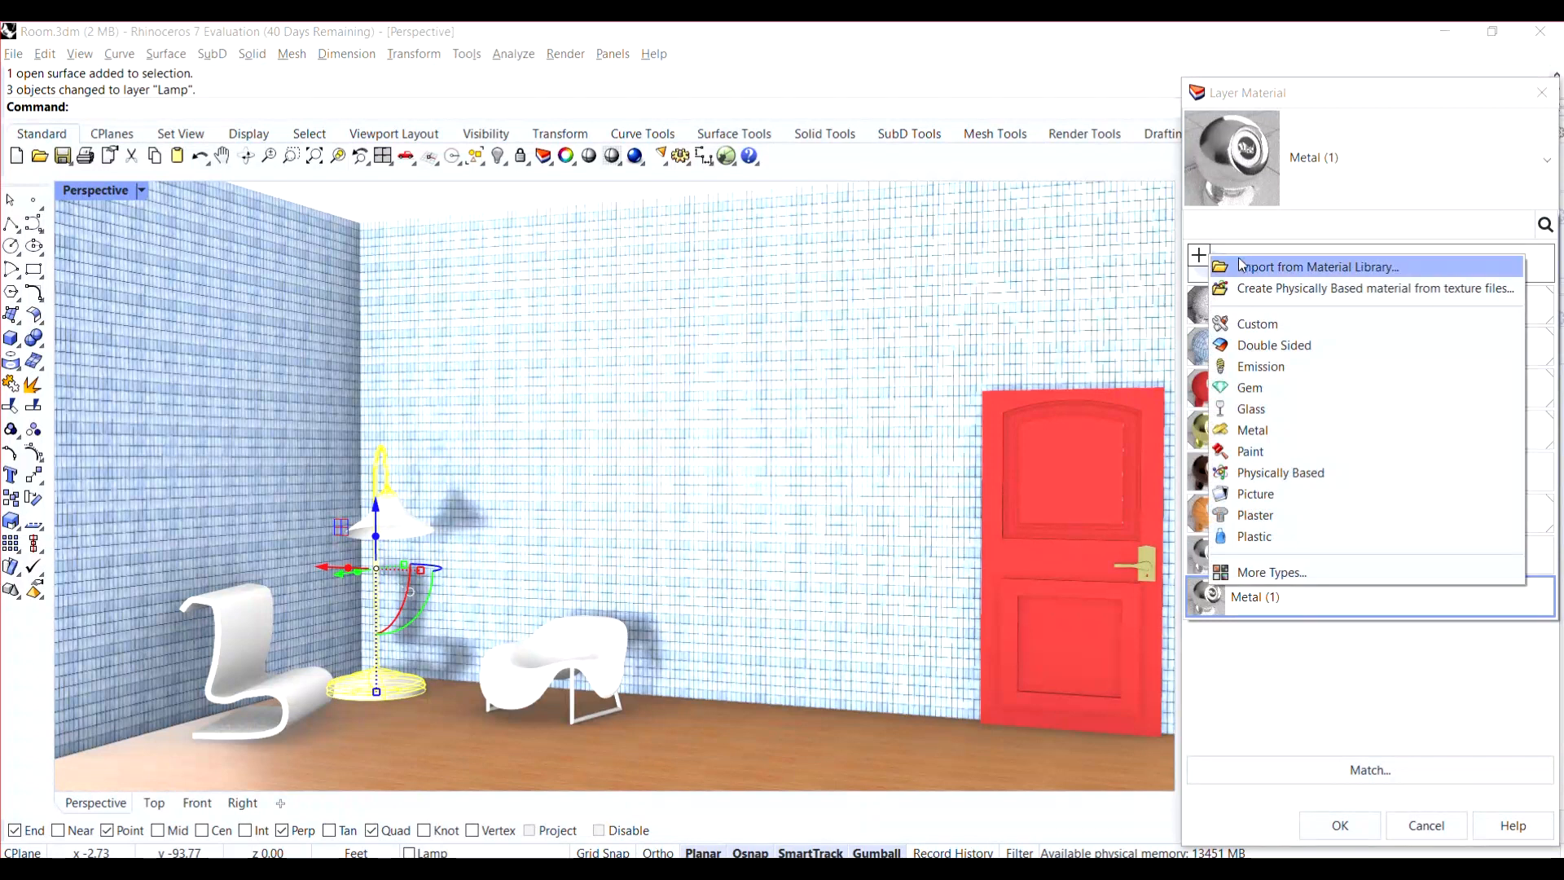
key(Escape)
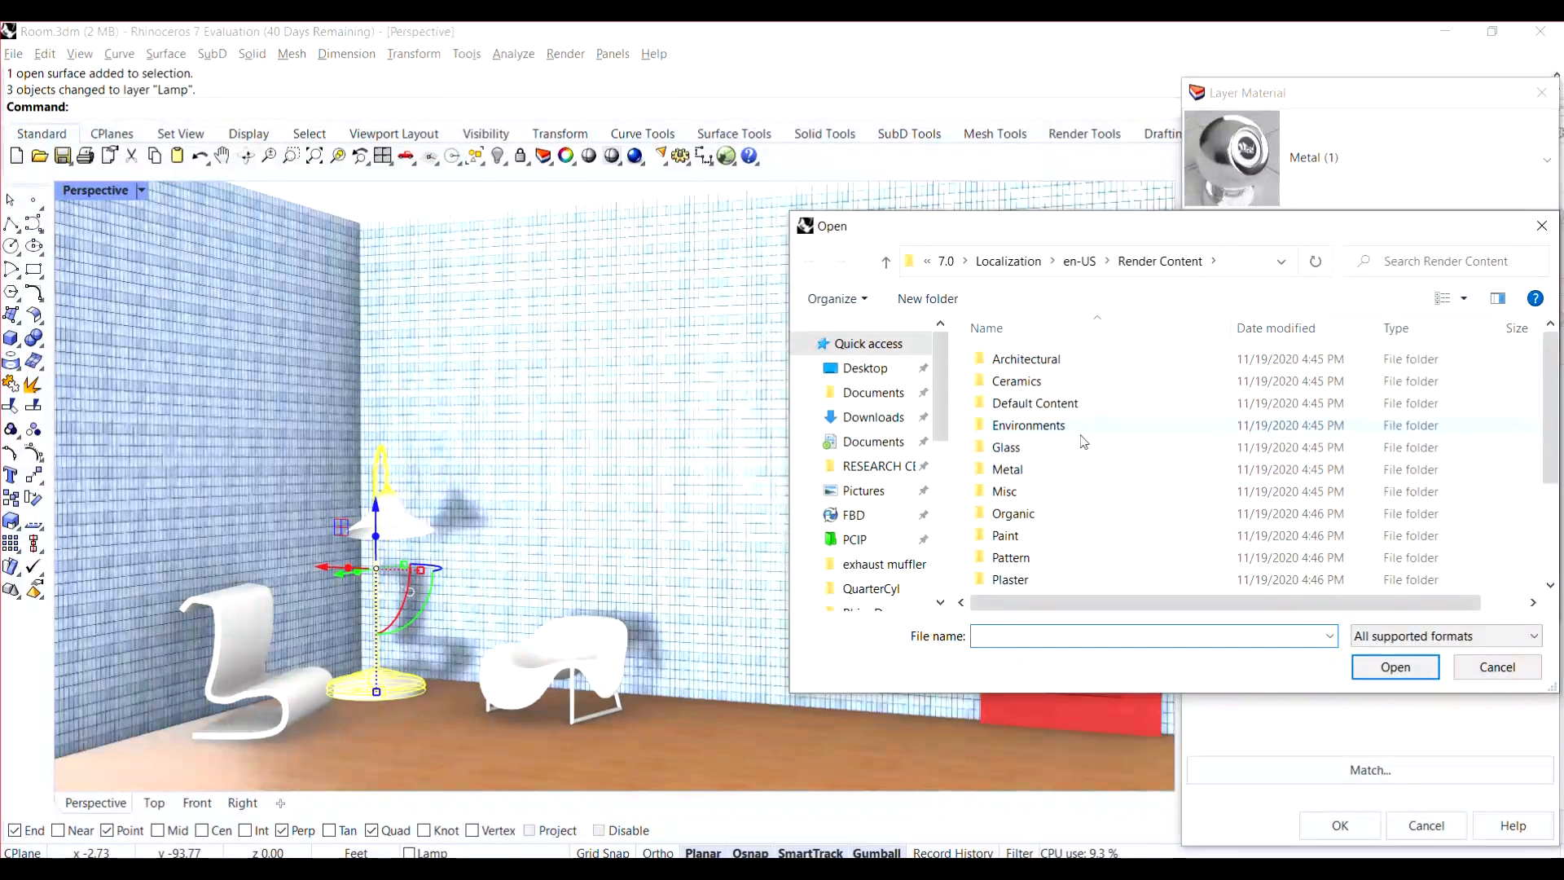
double_click(1038, 472)
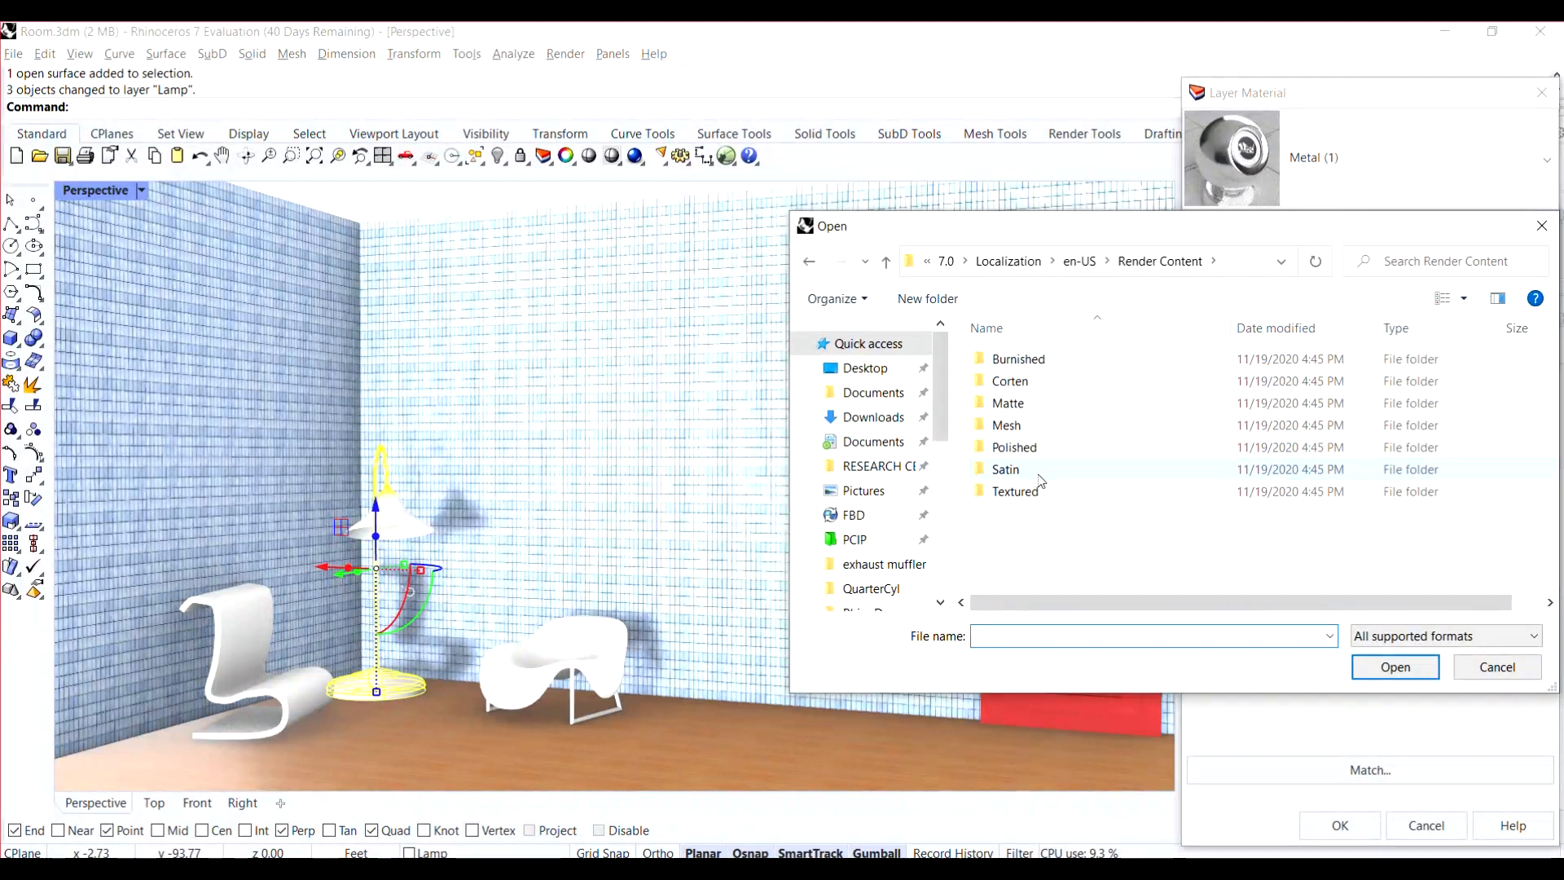
double_click(1067, 361)
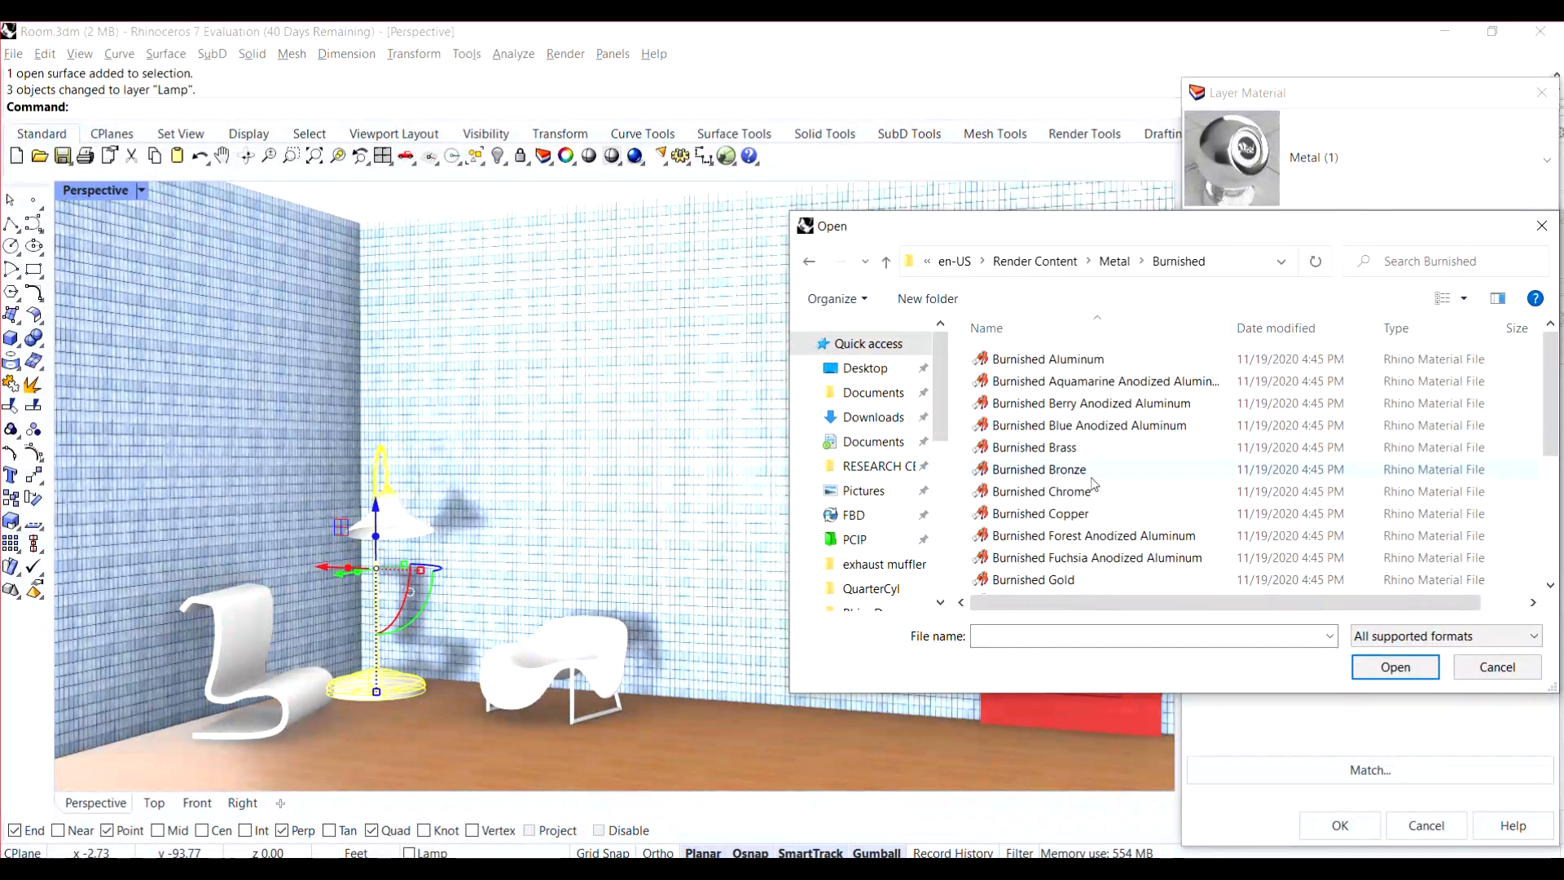
drag(1090, 513, 939, 515)
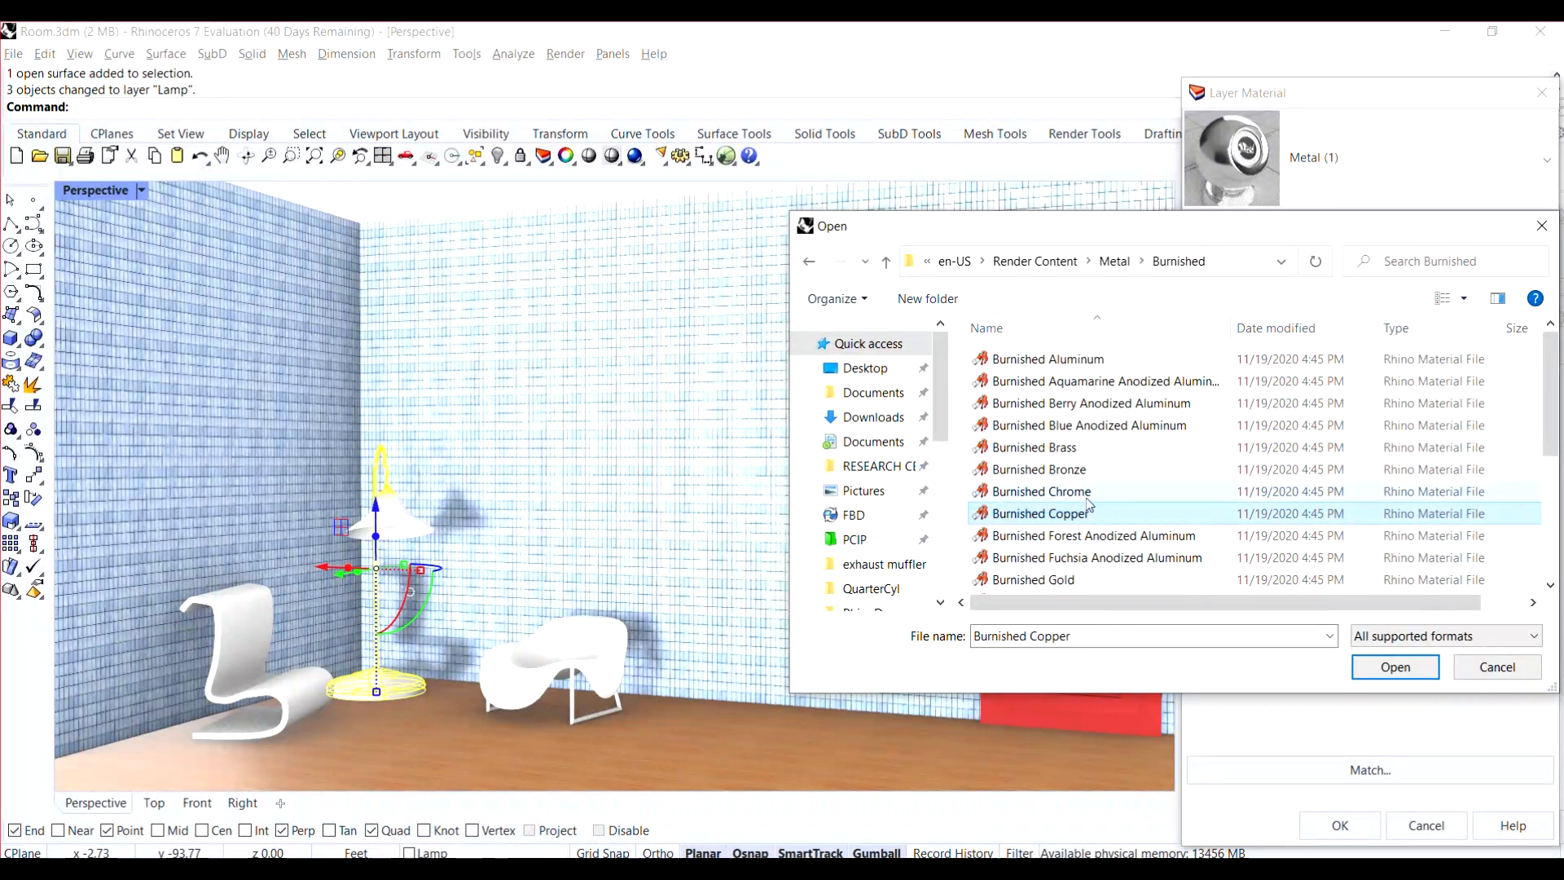
click(1395, 667)
click(1359, 827)
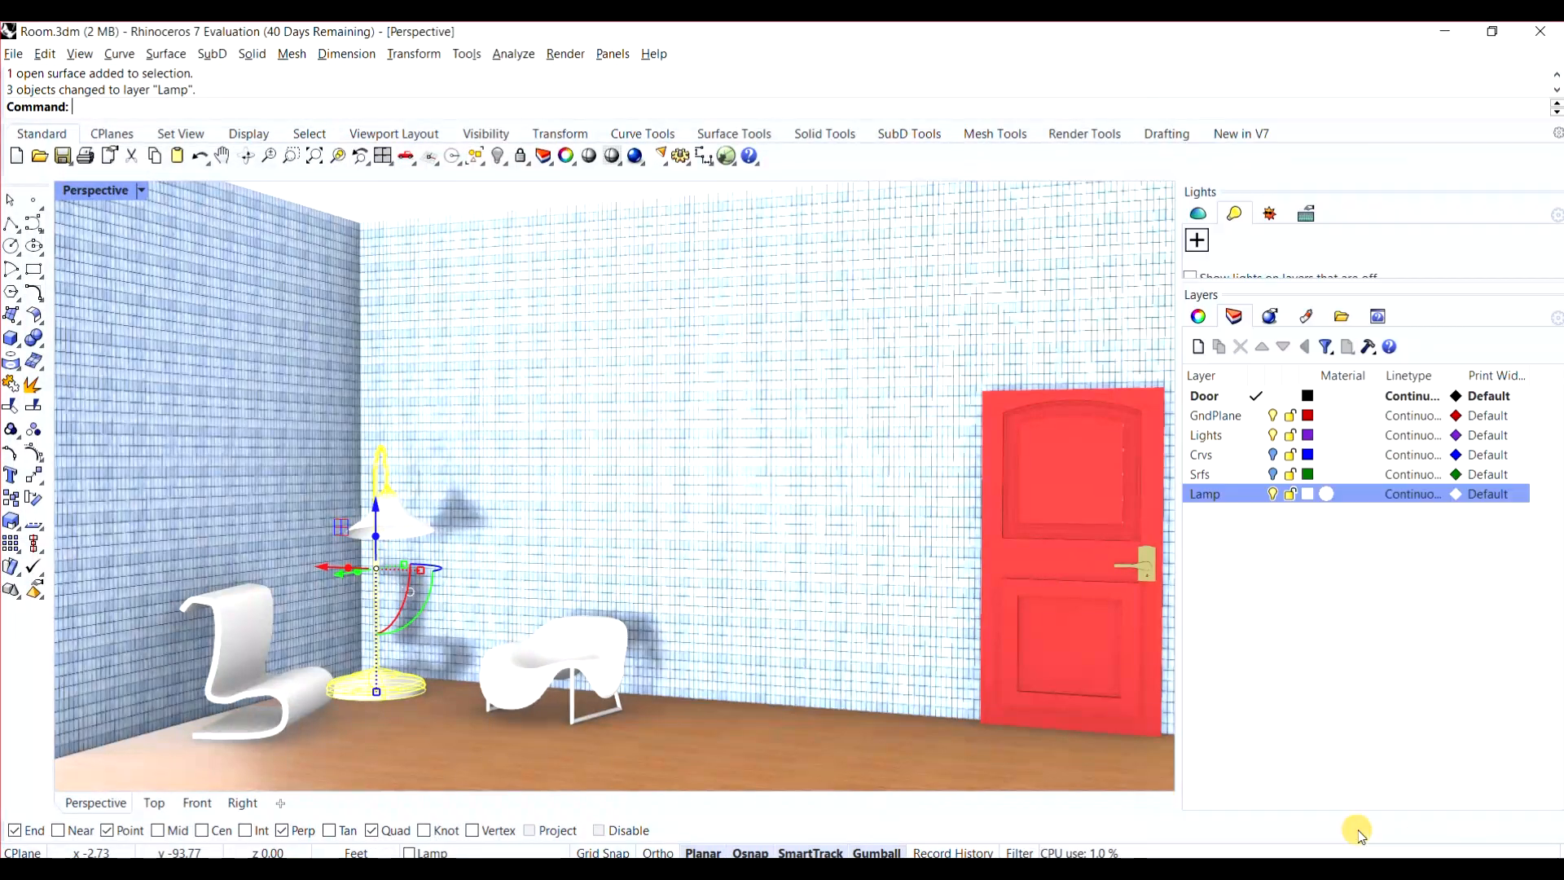
click(870, 623)
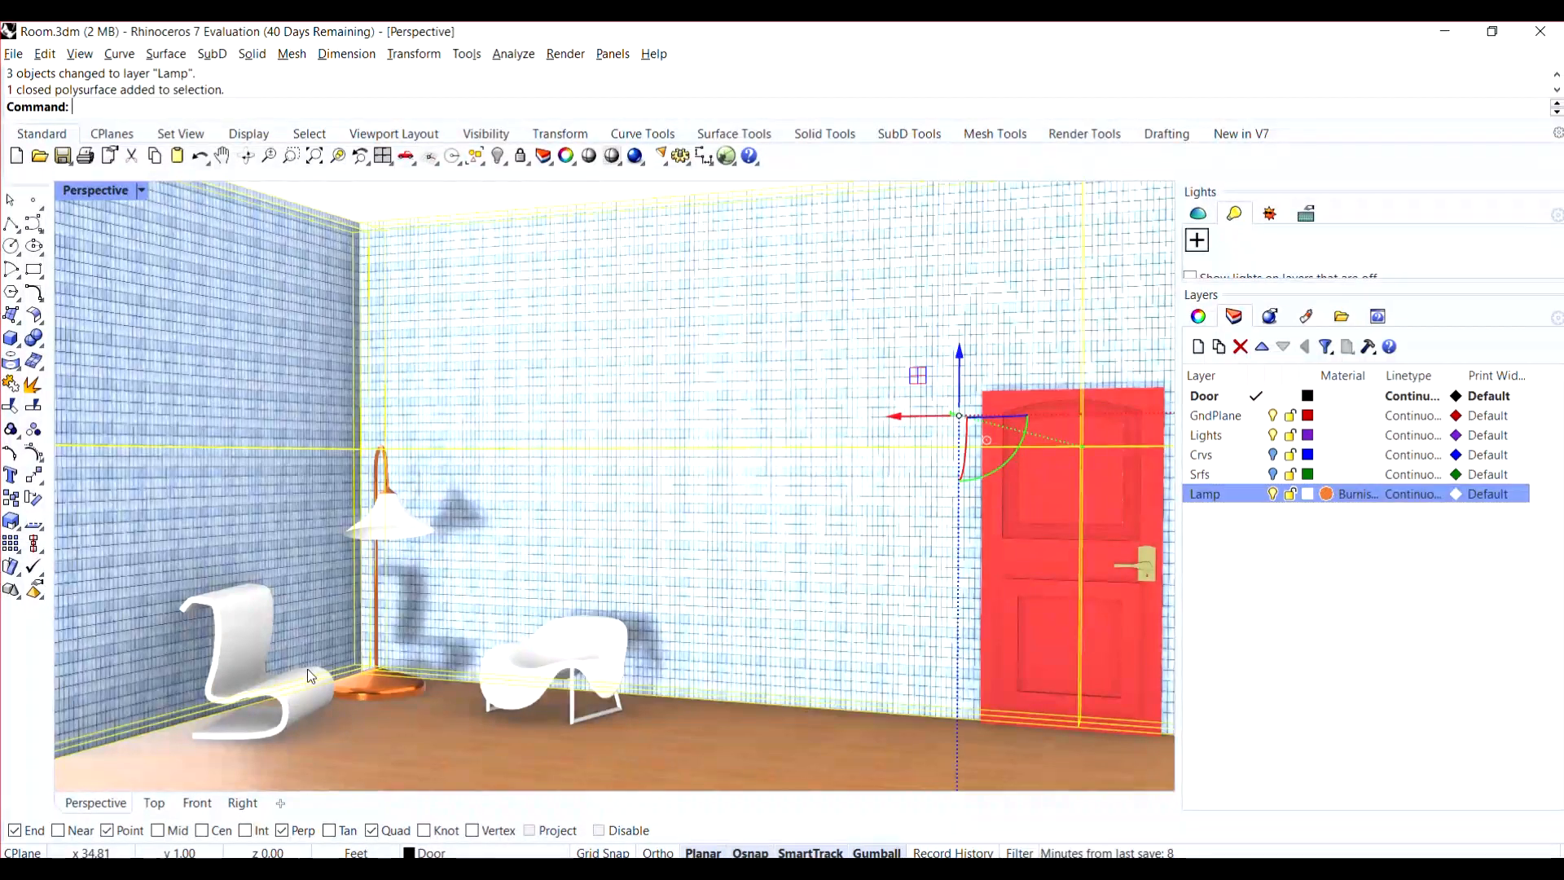
click(404, 714)
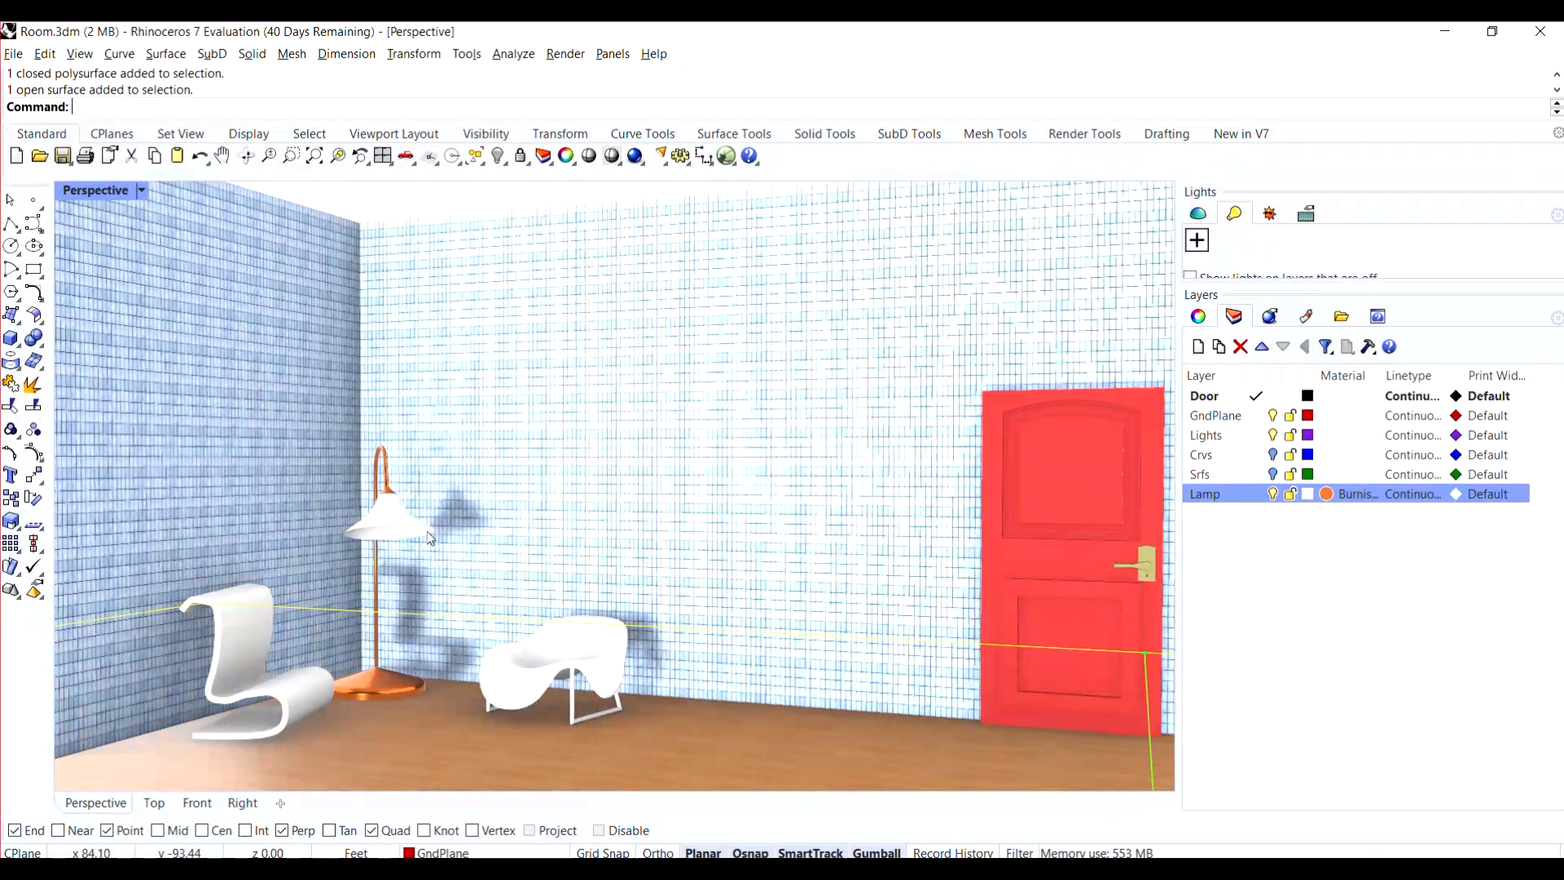
- Apply the library's Black Opaque plastic material to the S-shaped cantilever chair
click(241, 687)
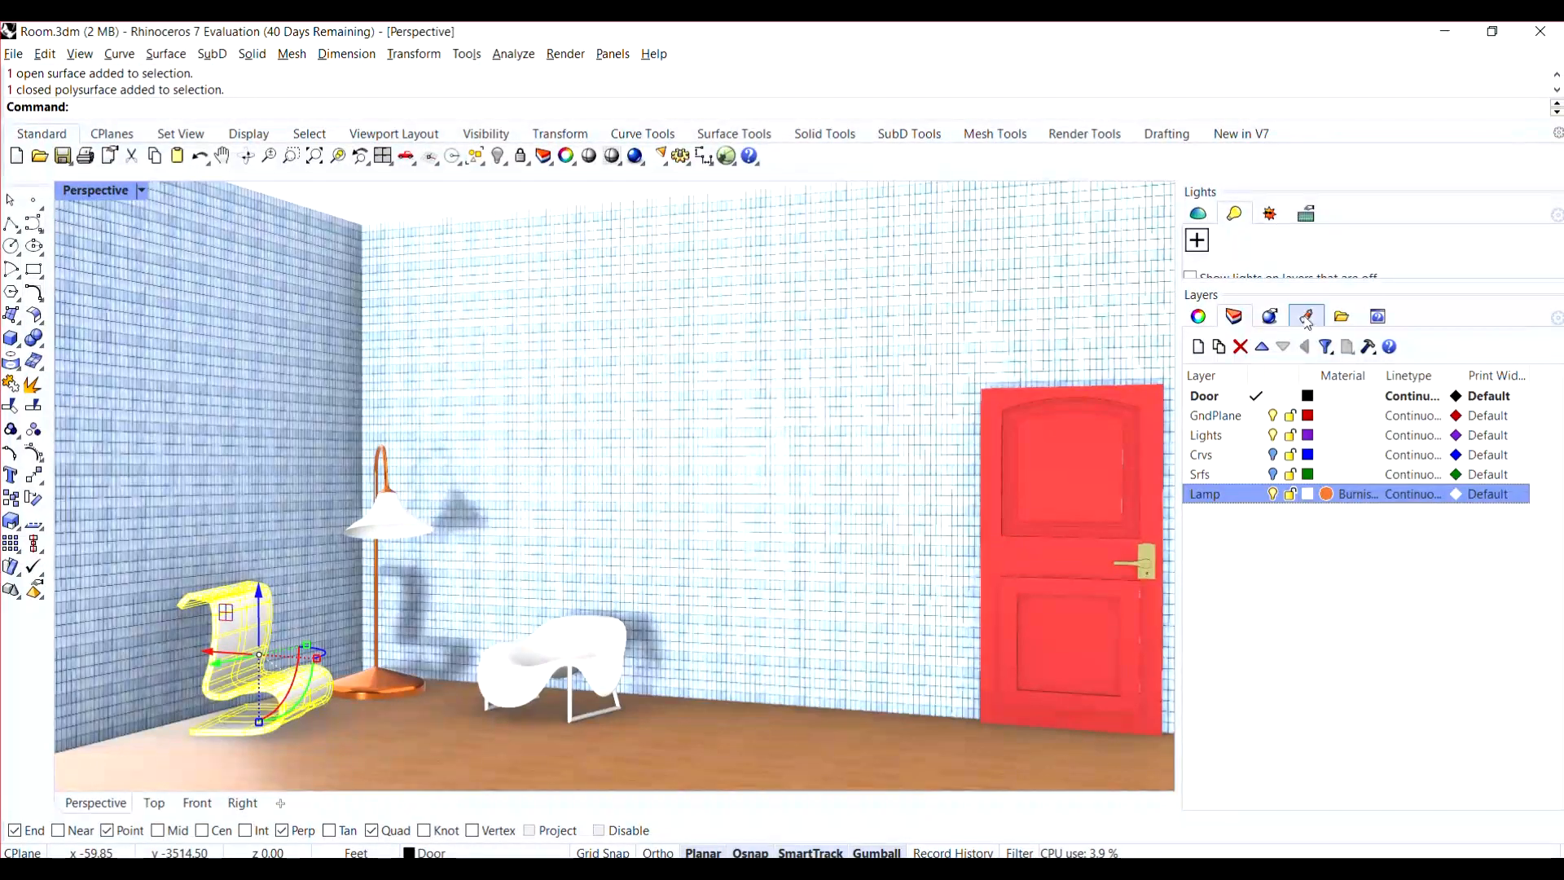
click(1341, 316)
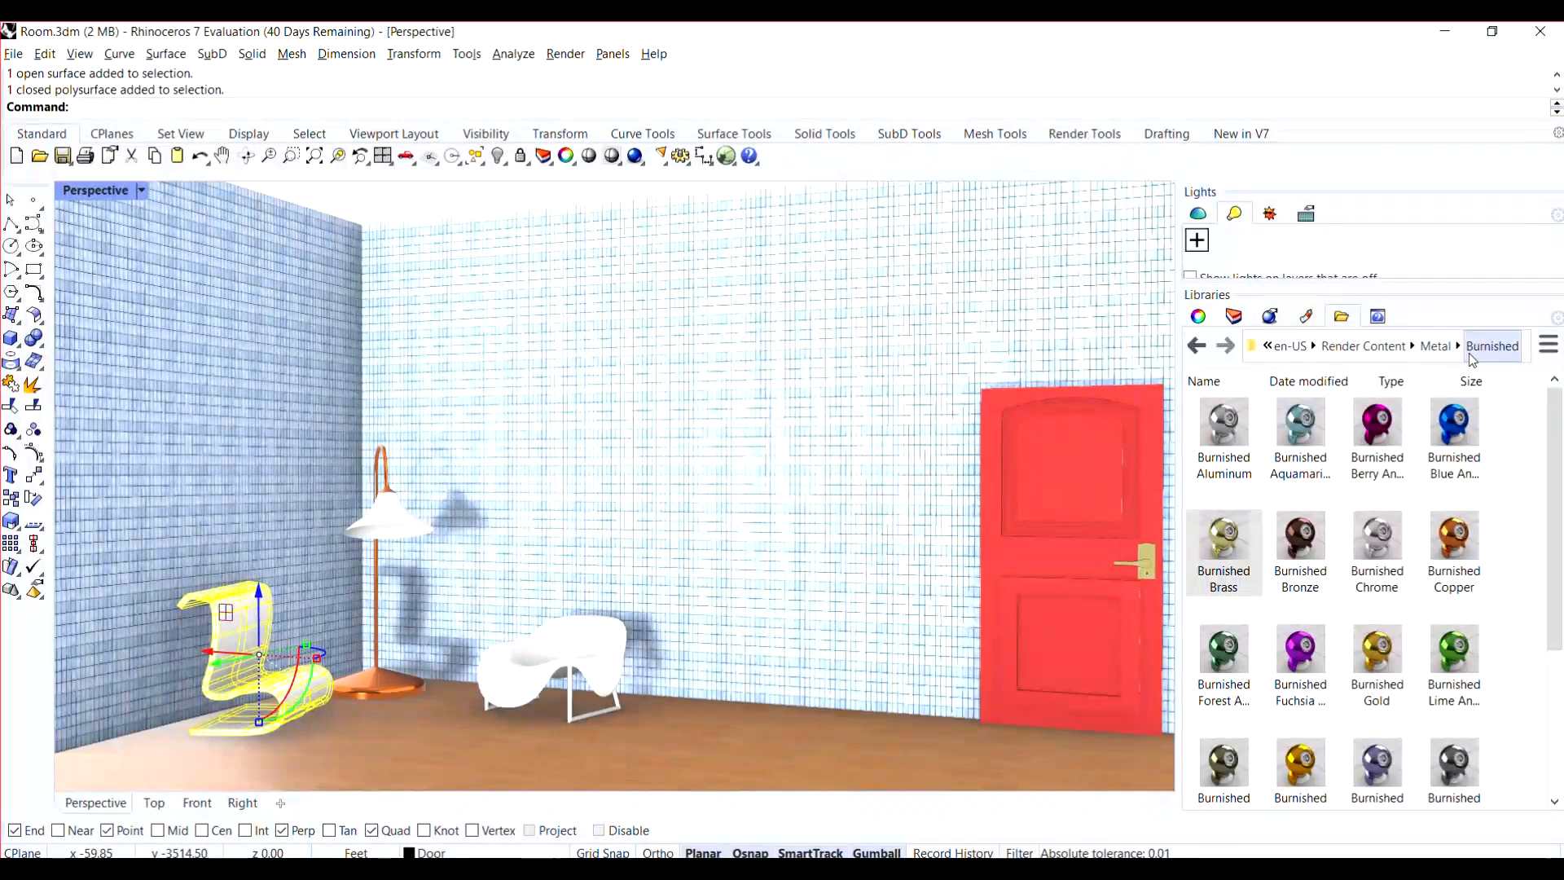
click(1356, 347)
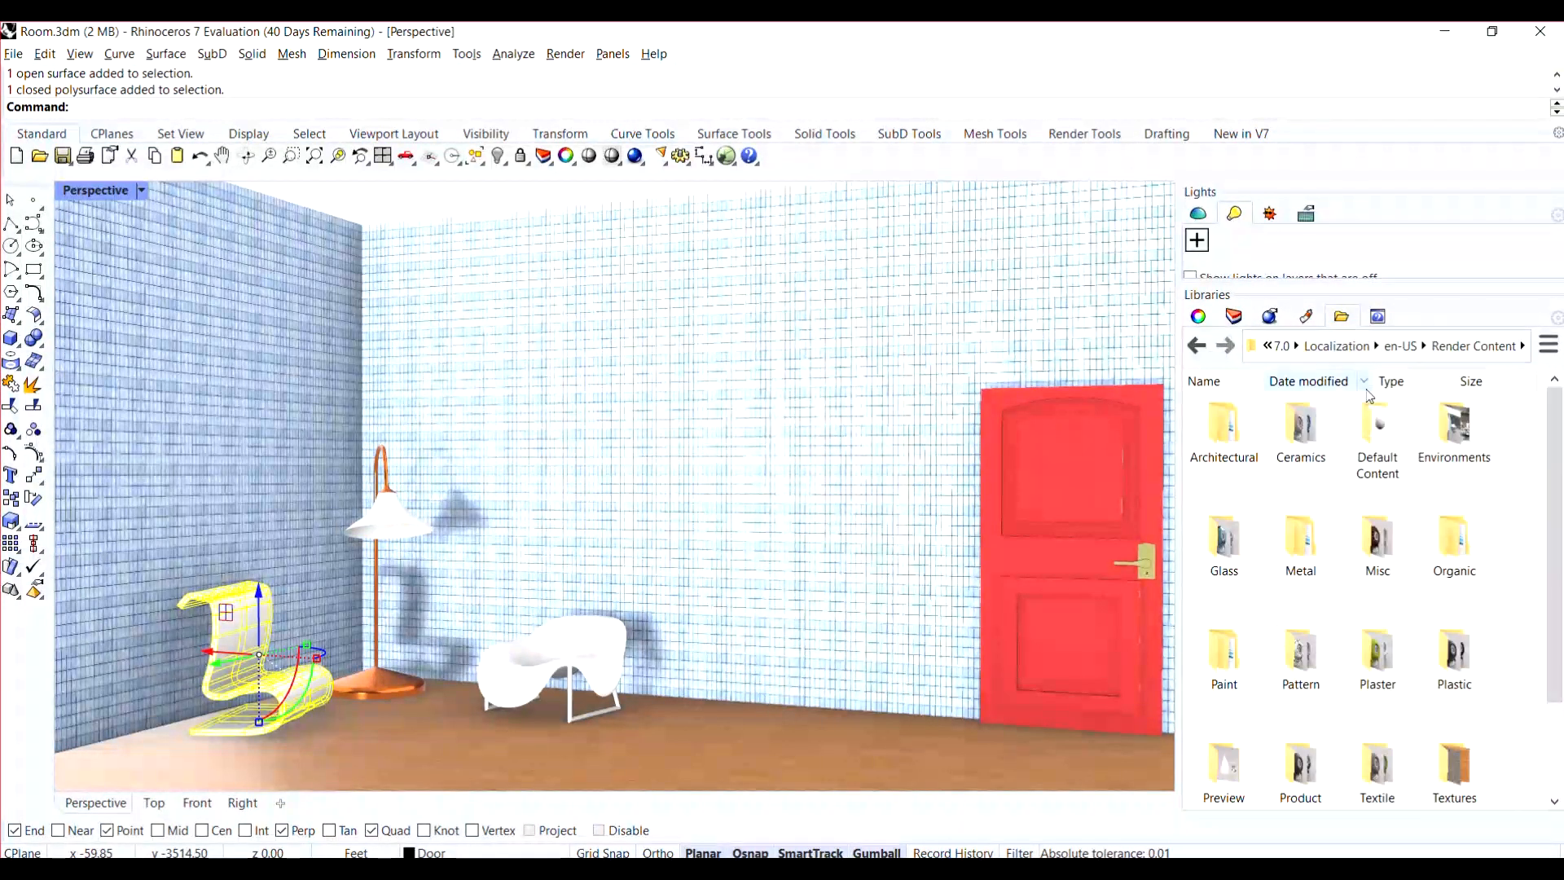
scroll(1369, 488, down, 2)
double_click(1455, 539)
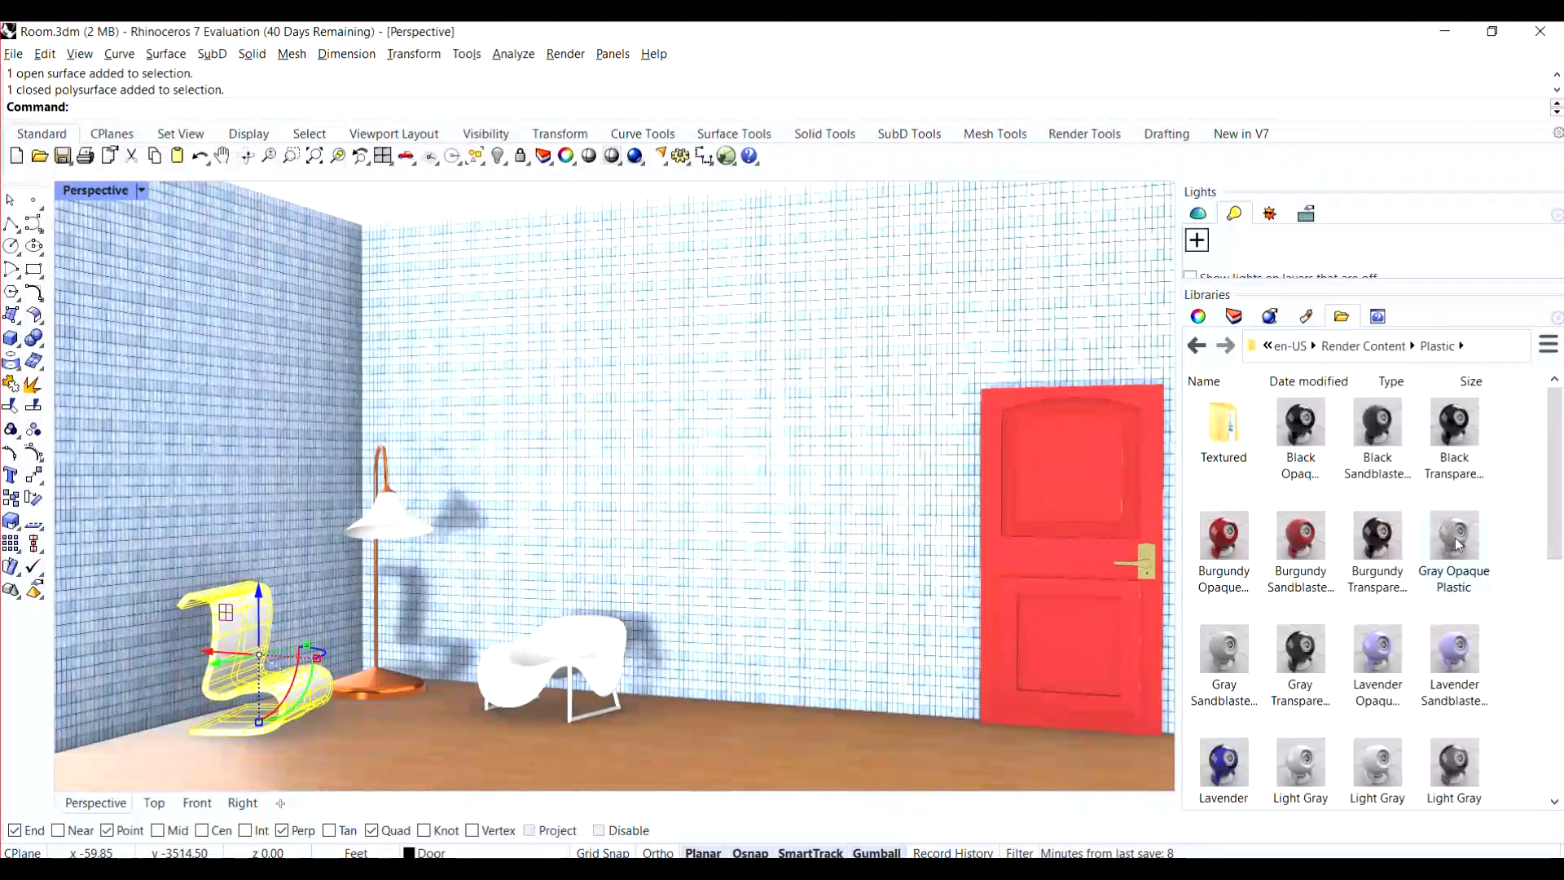
drag(1312, 462, 281, 690)
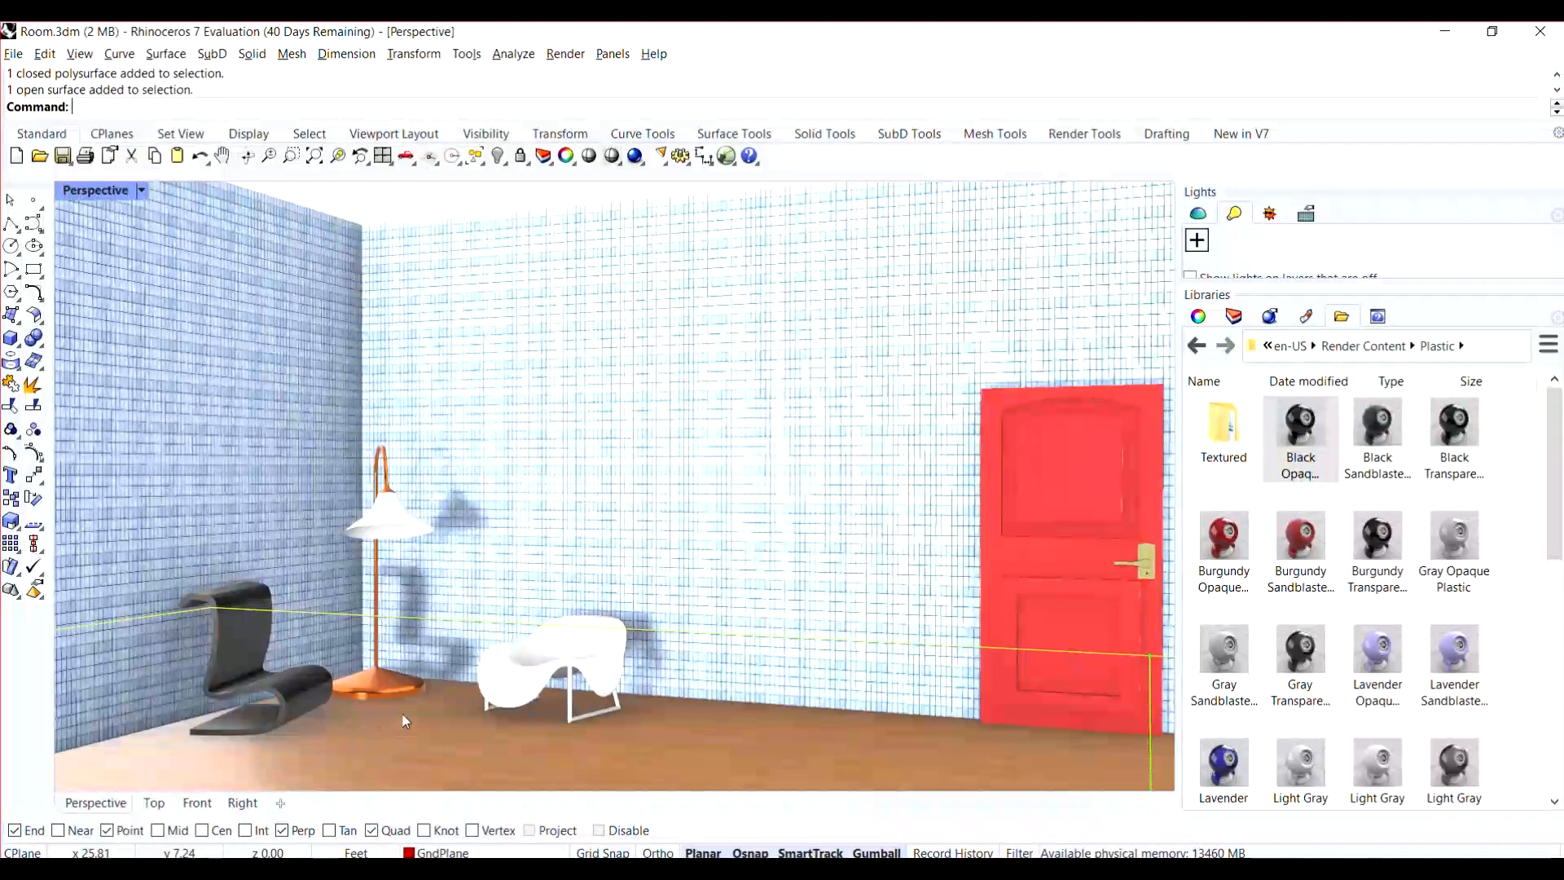
click(569, 702)
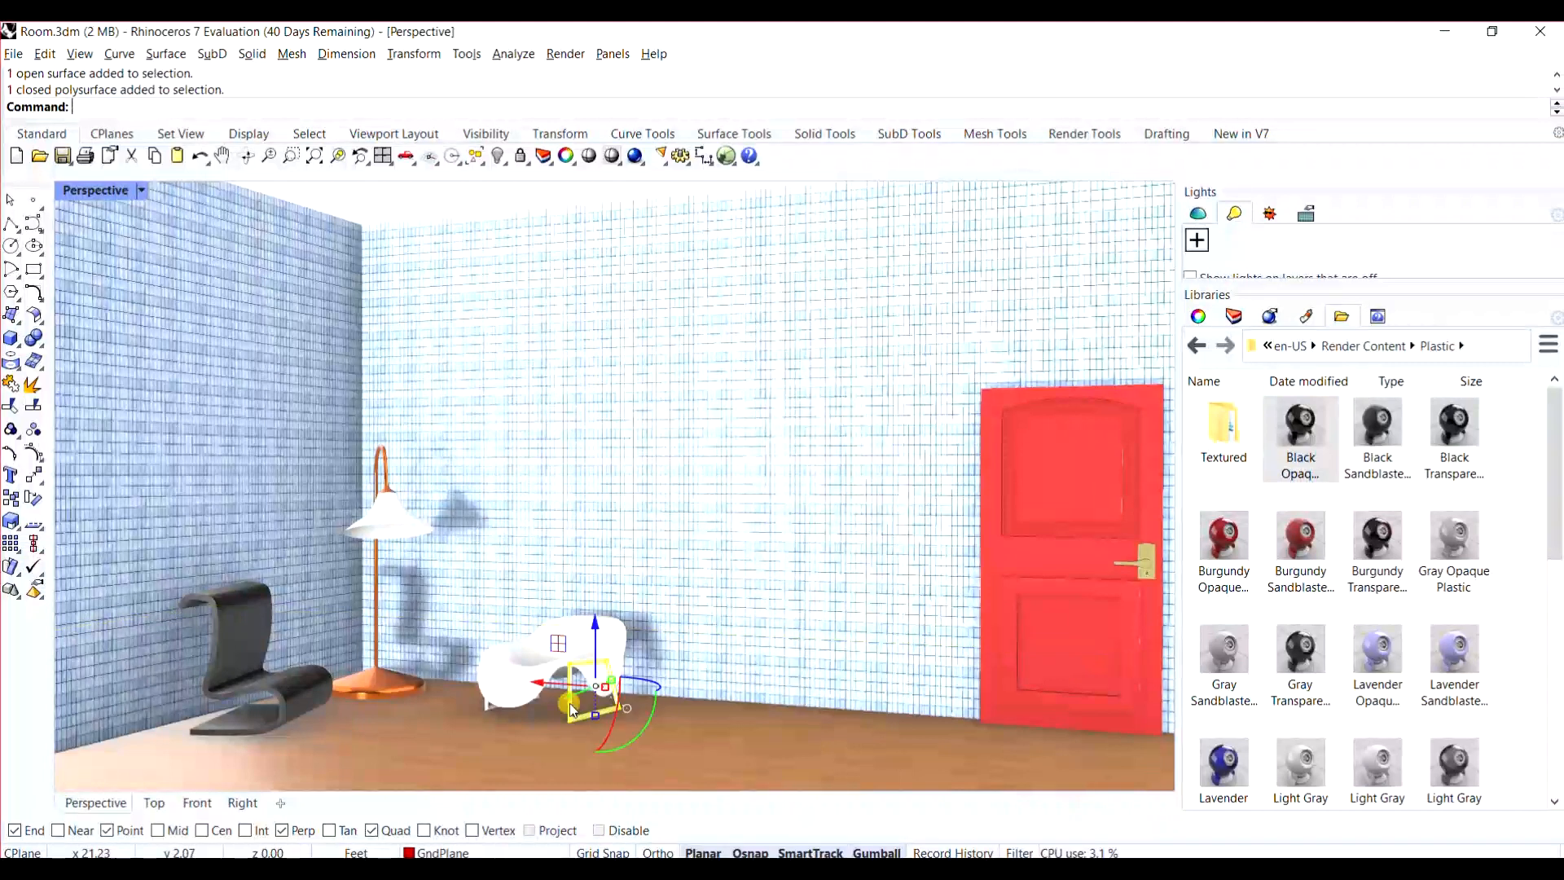
click(485, 708)
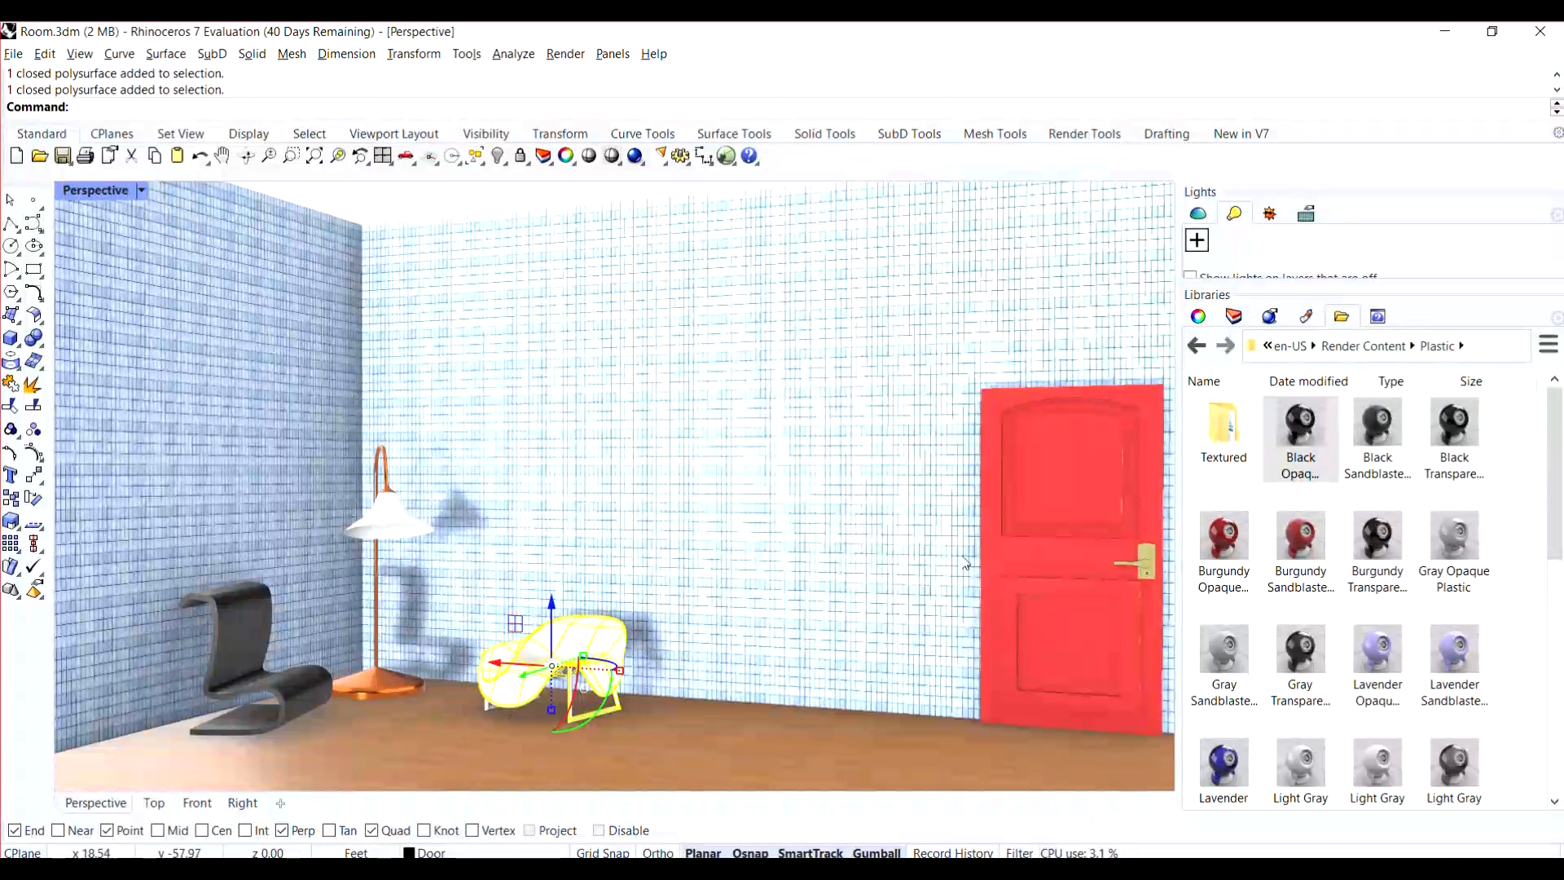
right_click(576, 749)
click(520, 745)
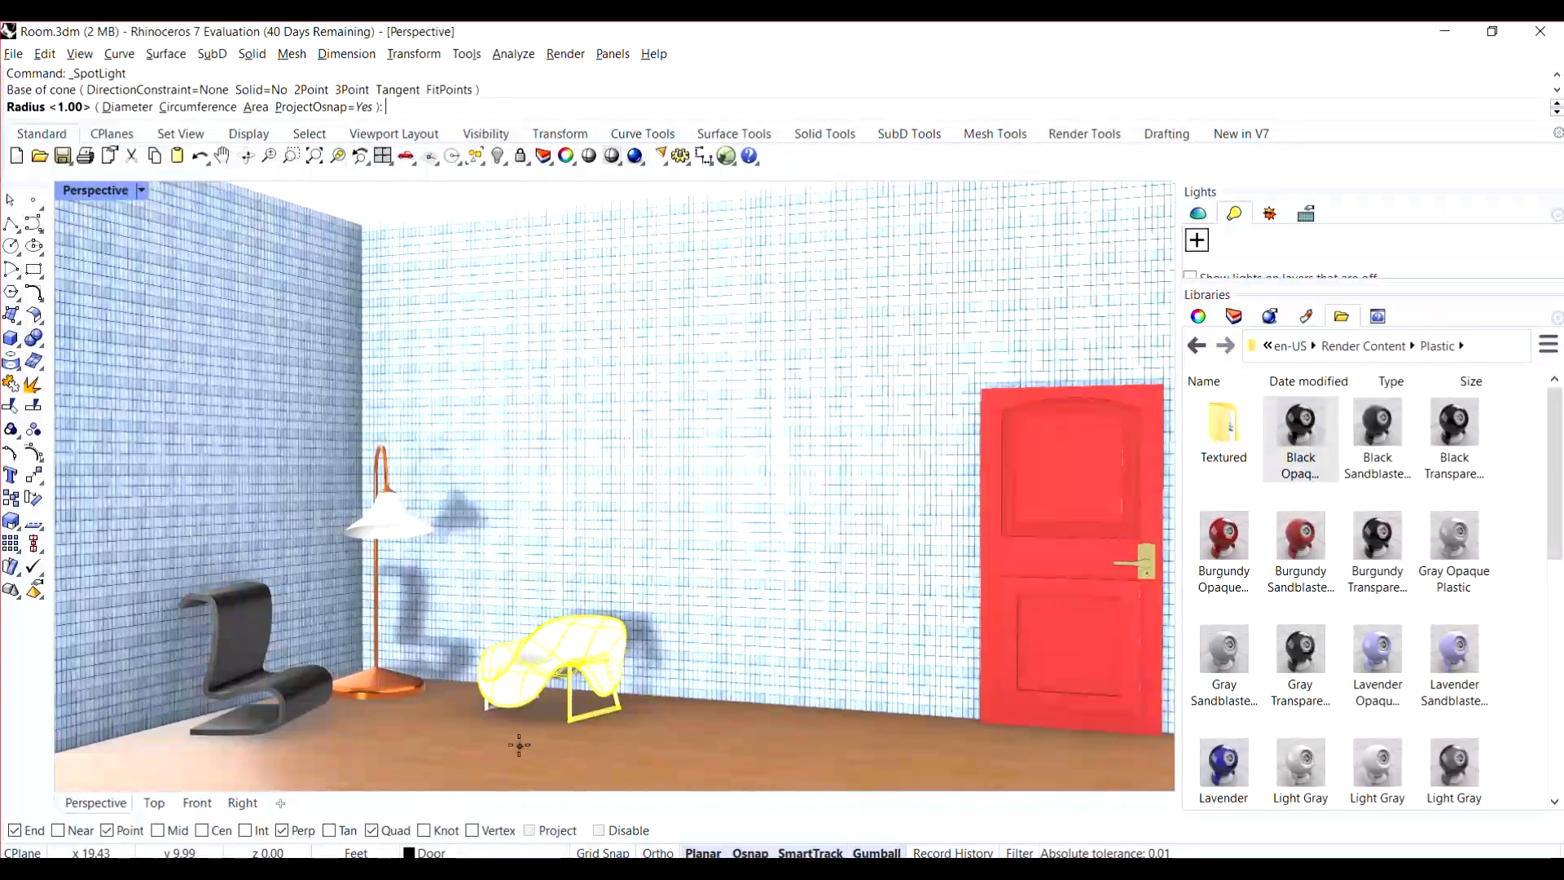
right_drag(467, 745, 534, 747)
key(Escape)
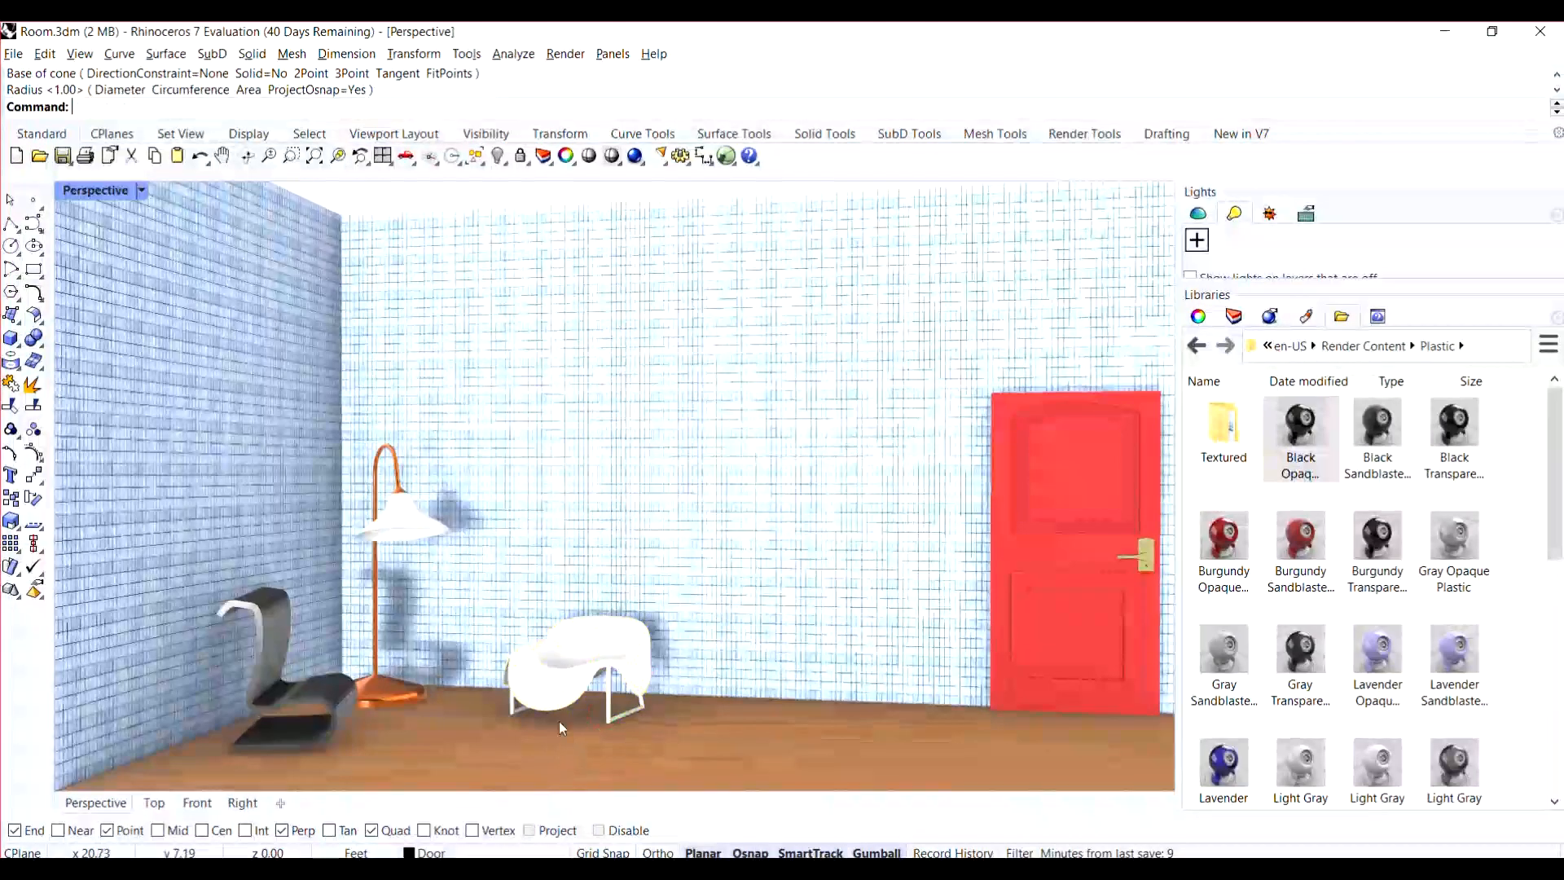
- Apply the library's Burnished Aluminum material to both leg frames of the low chair between the lamp and the door
scroll(512, 706, up, 5)
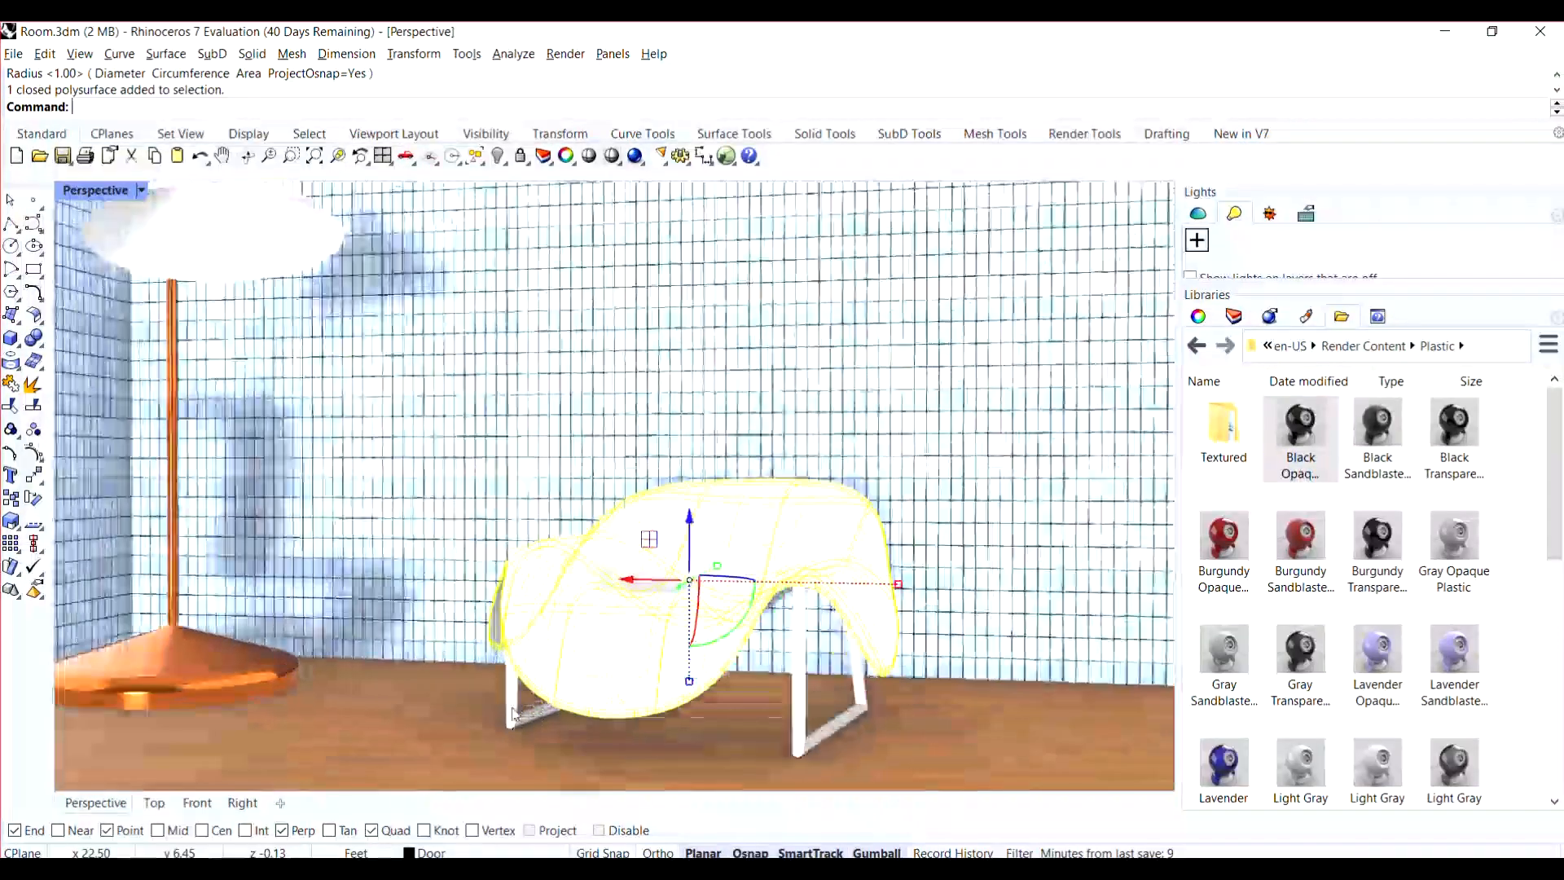
click(511, 706)
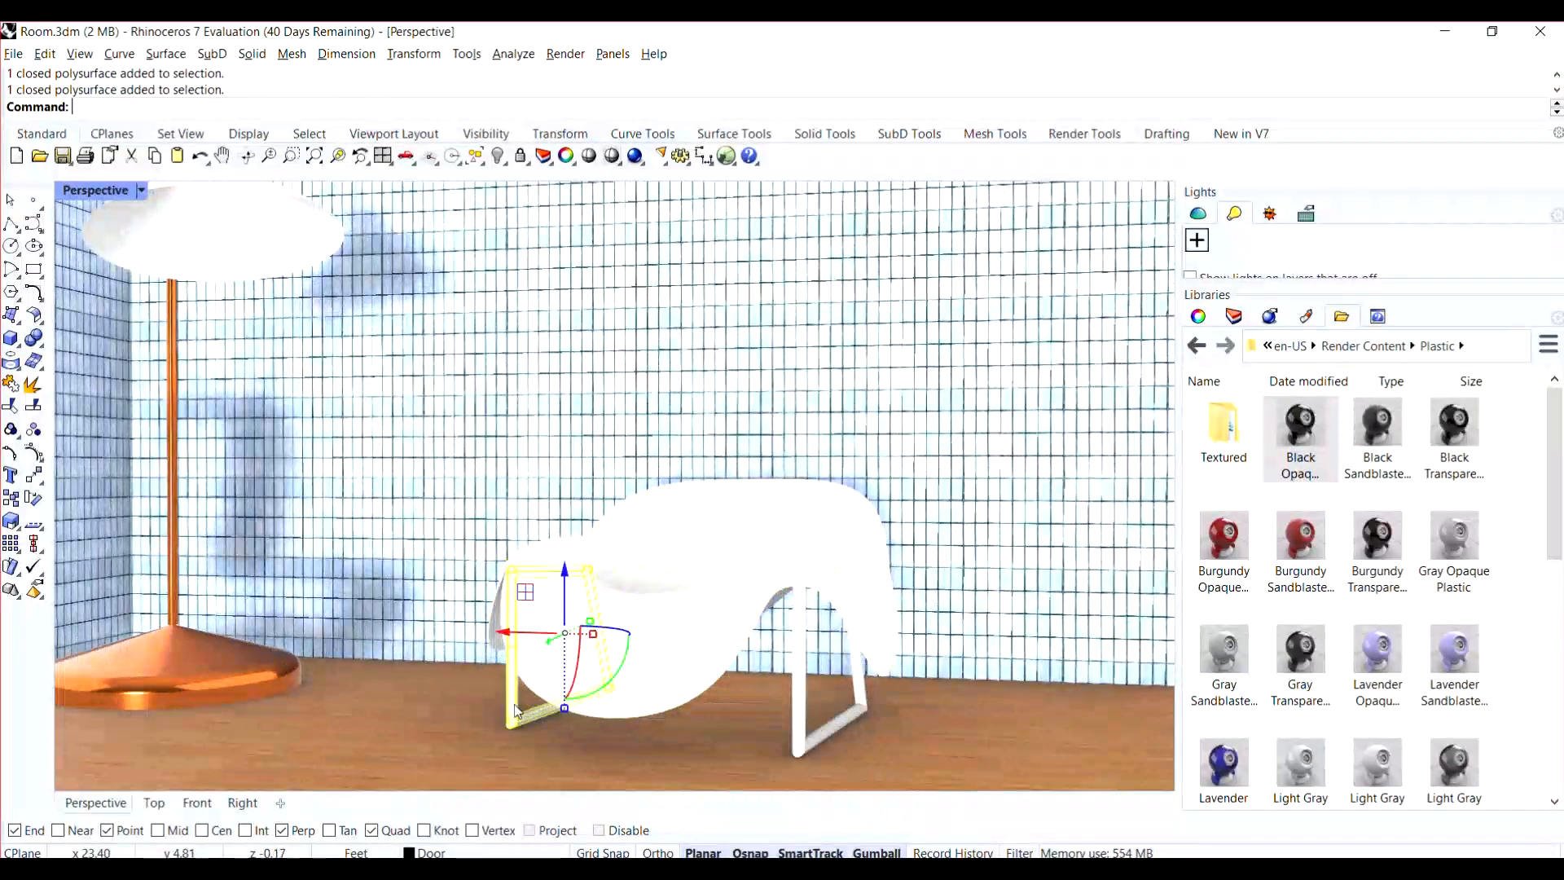
shift+click(805, 715)
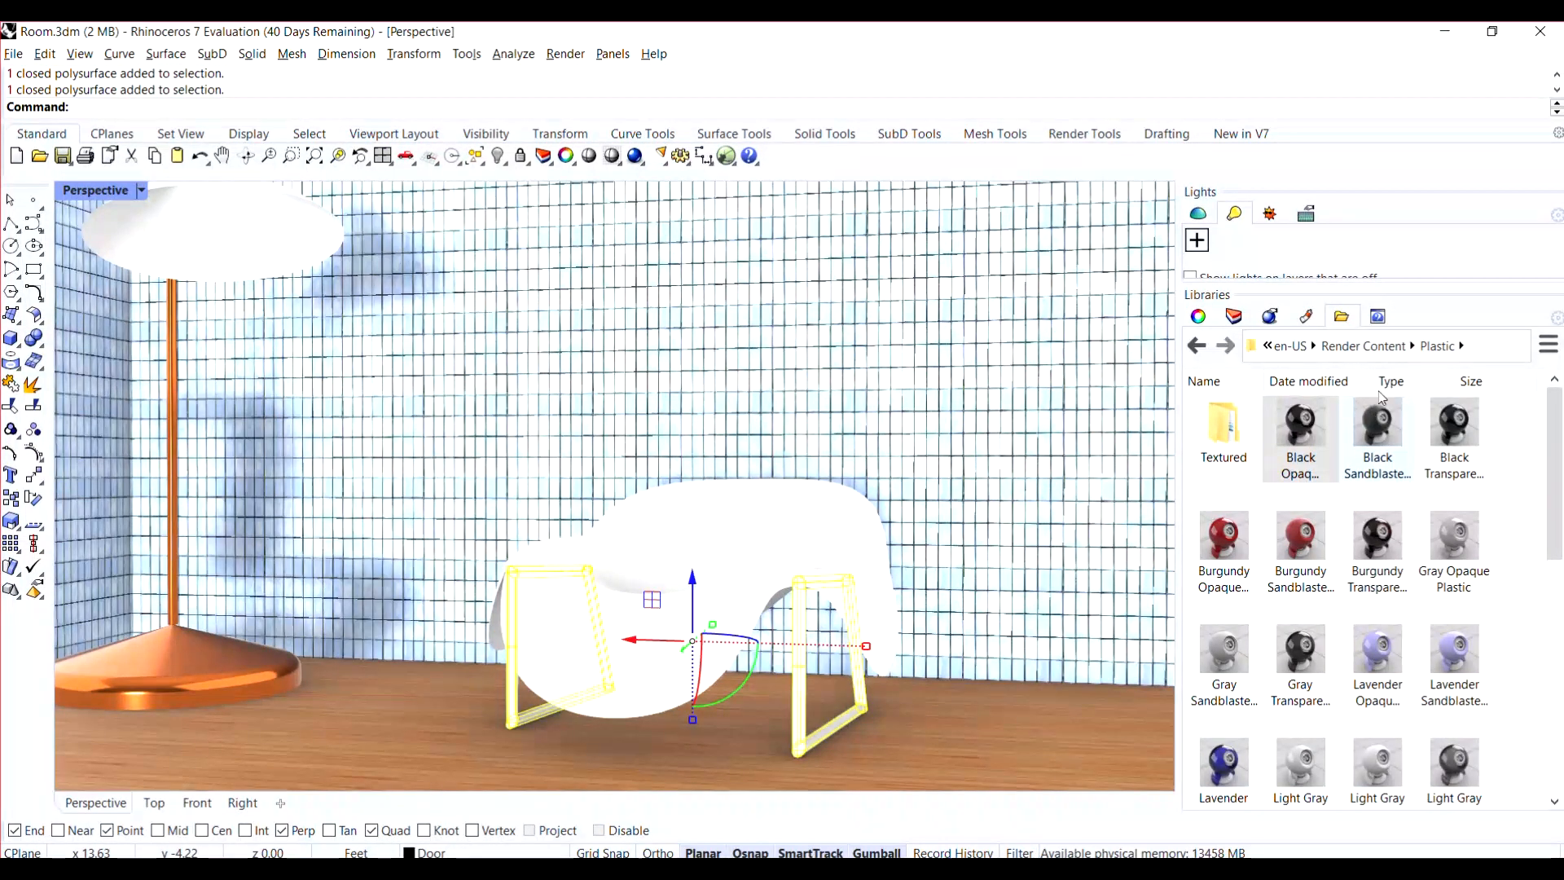
click(1340, 347)
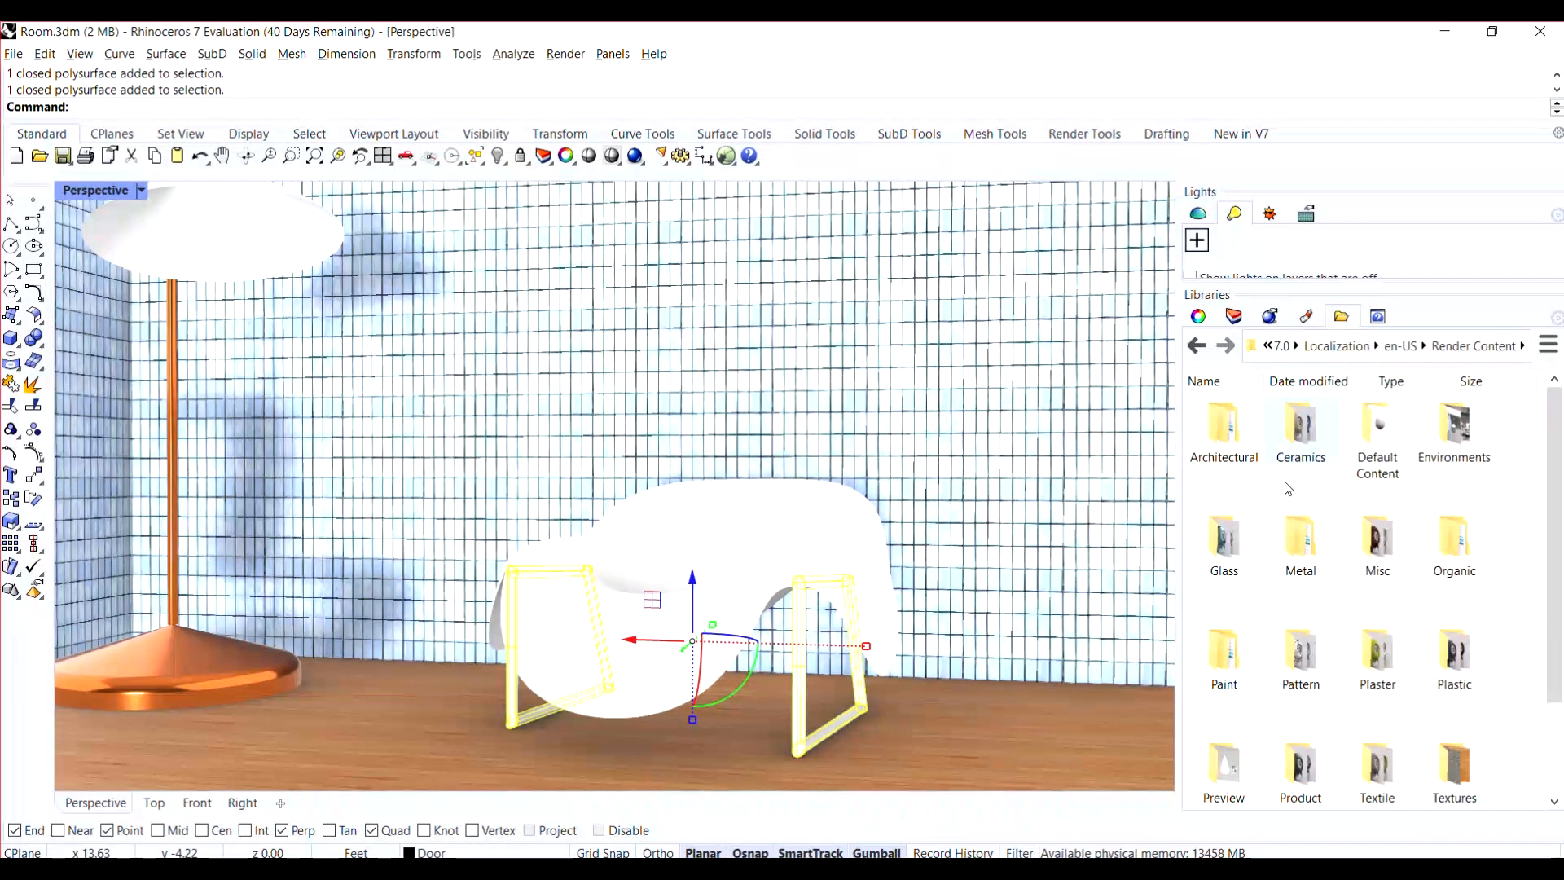
double_click(1300, 552)
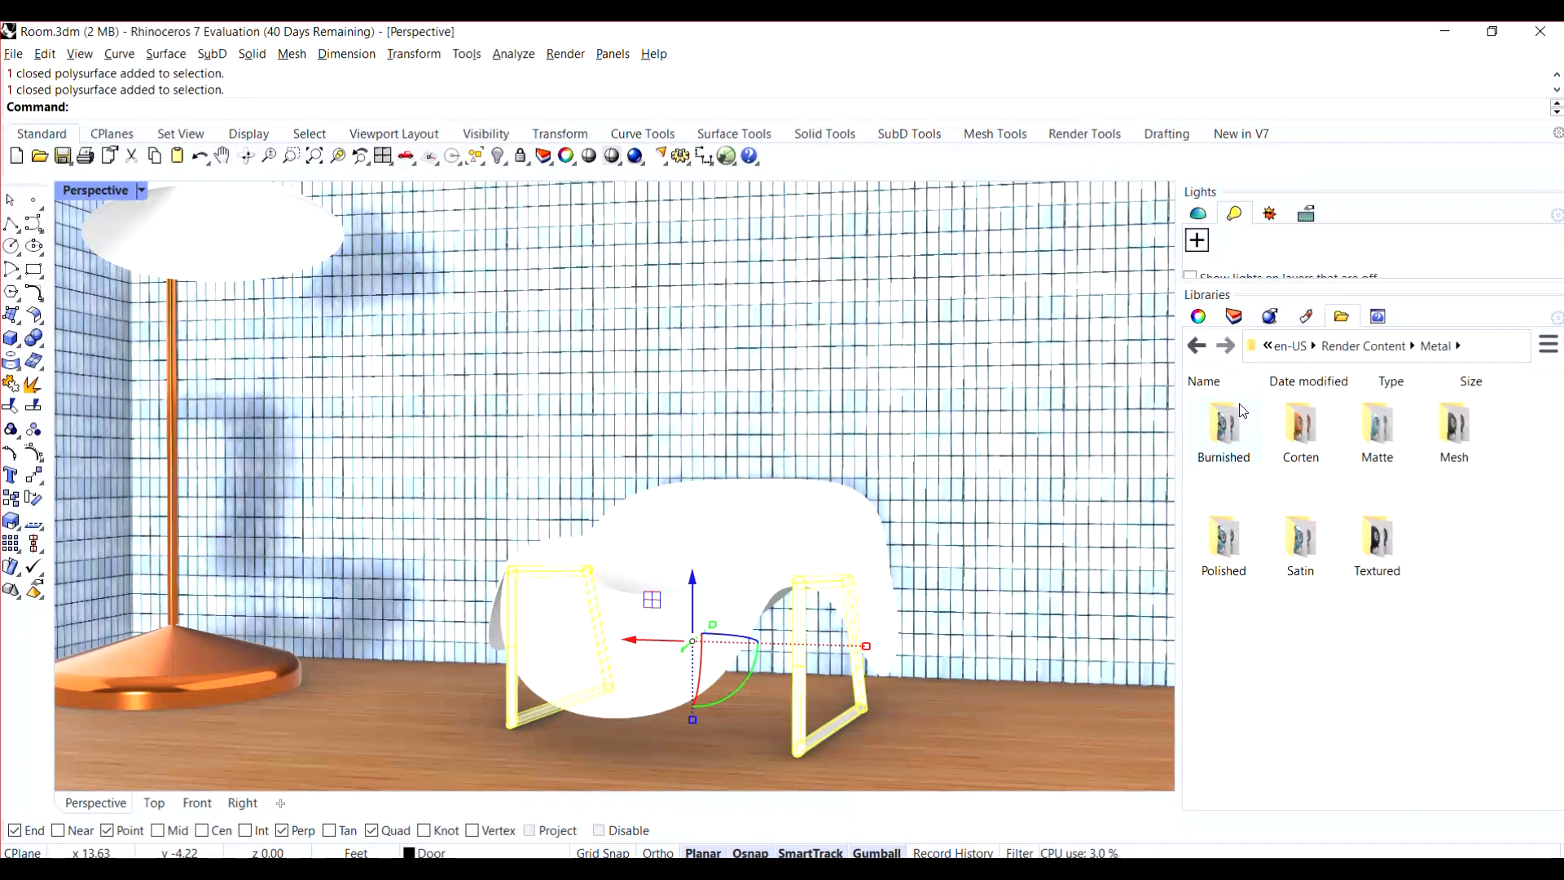
double_click(1242, 409)
drag(1223, 425, 800, 697)
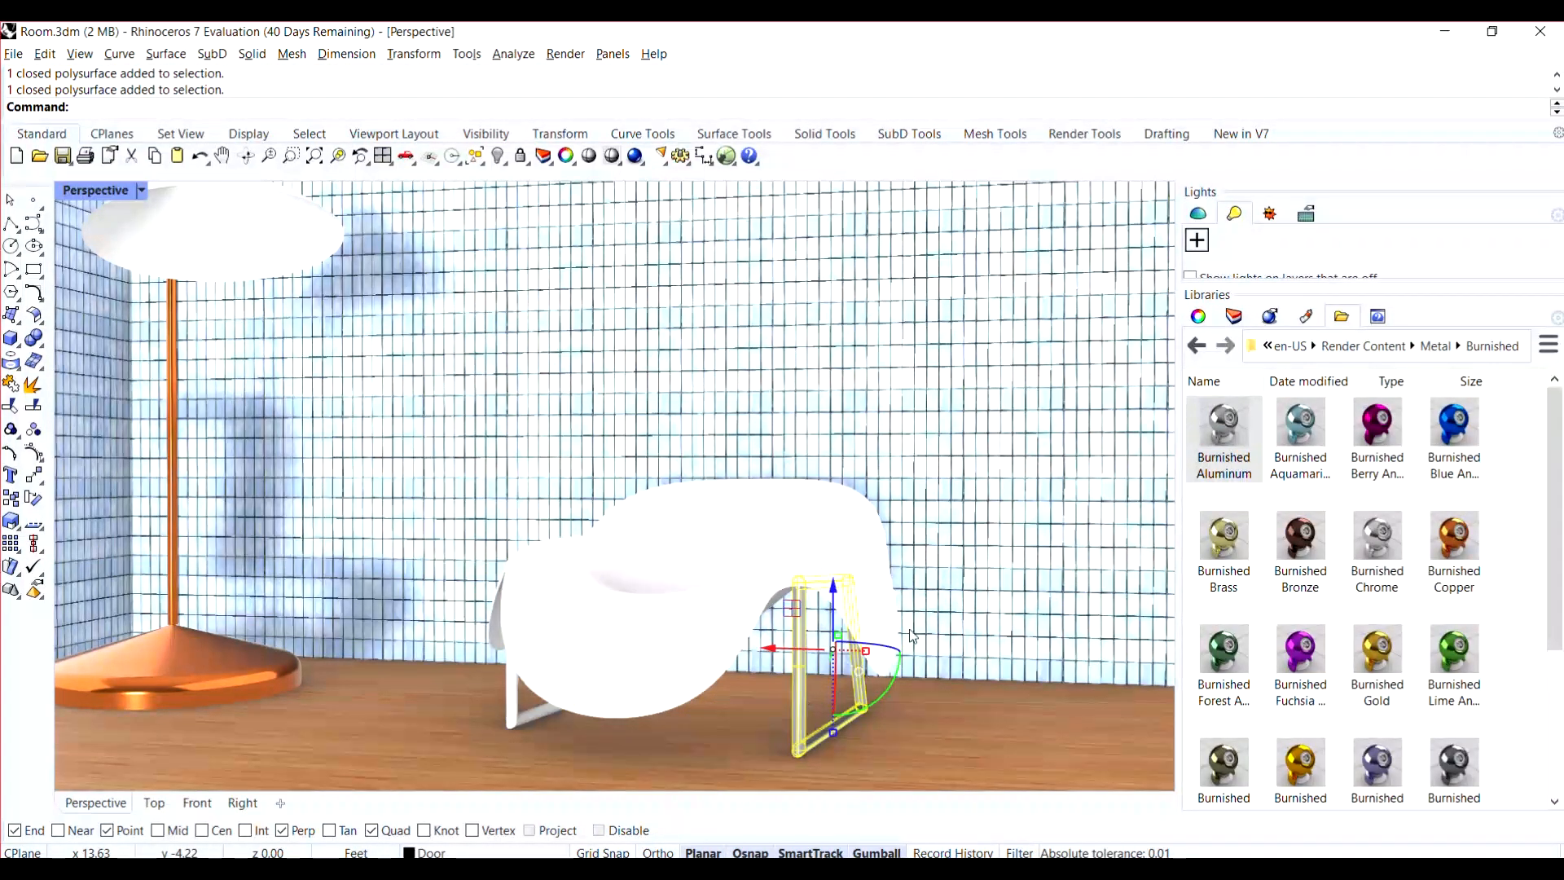
drag(1224, 425, 506, 715)
click(812, 715)
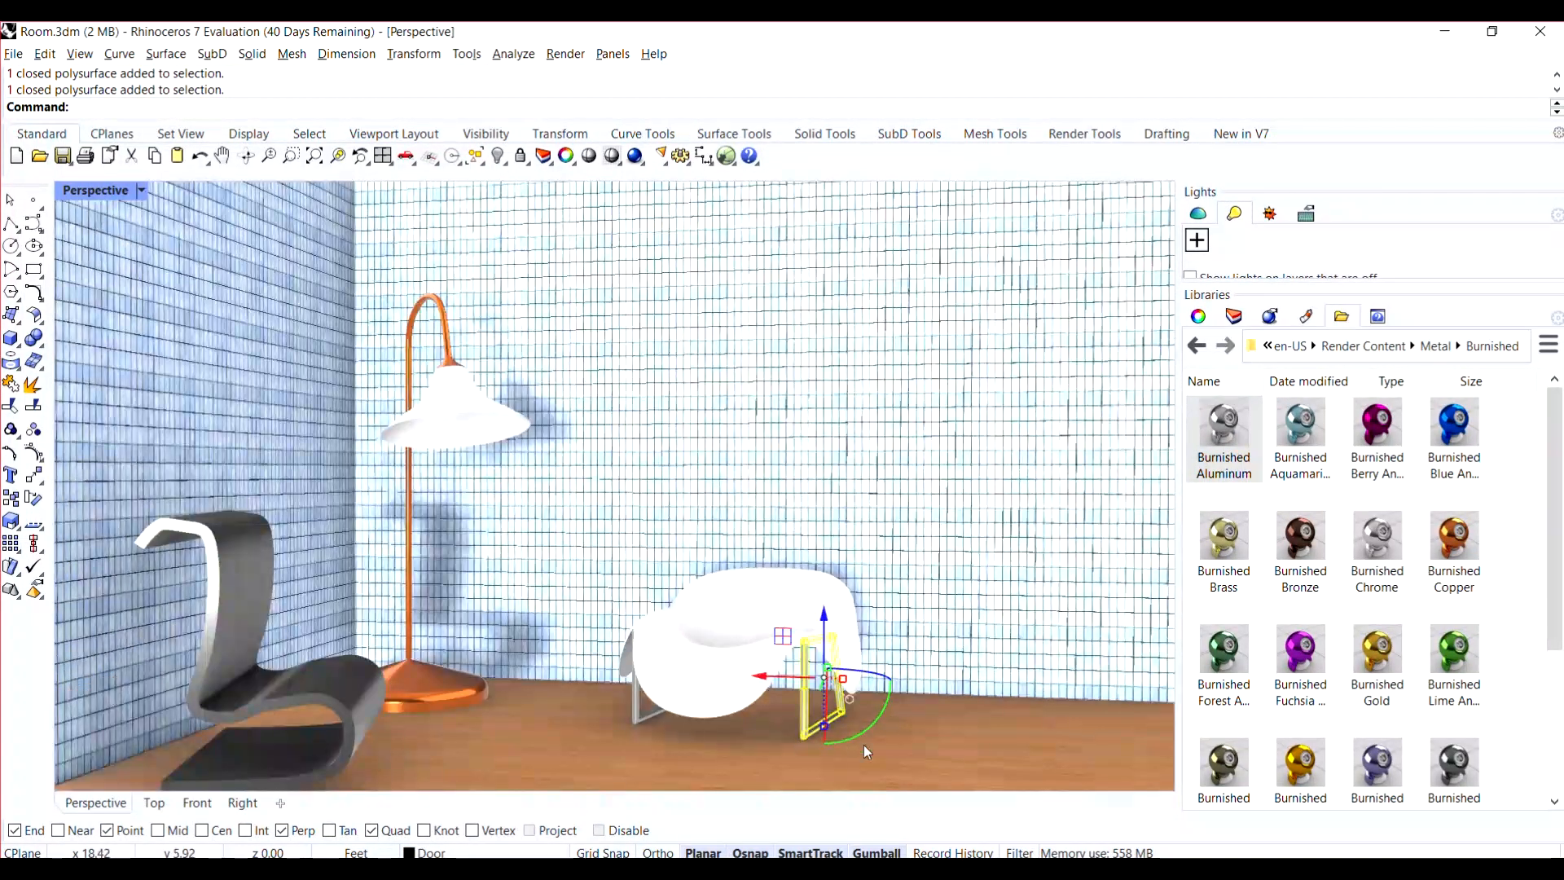
click(860, 744)
right_drag(859, 744, 856, 735)
- Apply the Sea Green material from the Plastic library folder to the low chair's curved seat
click(683, 643)
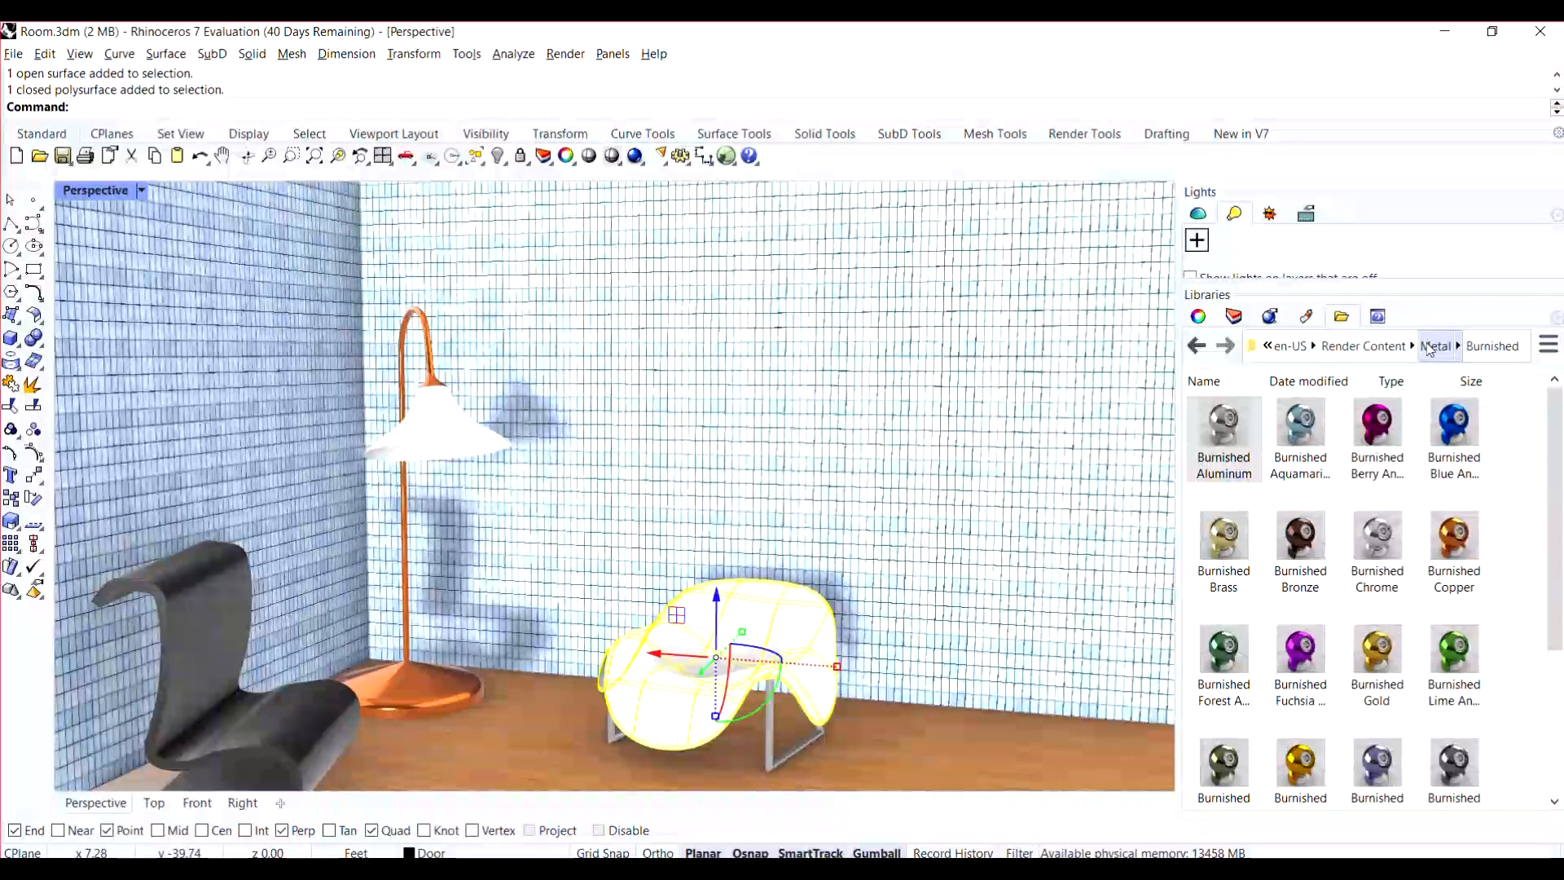
click(1382, 352)
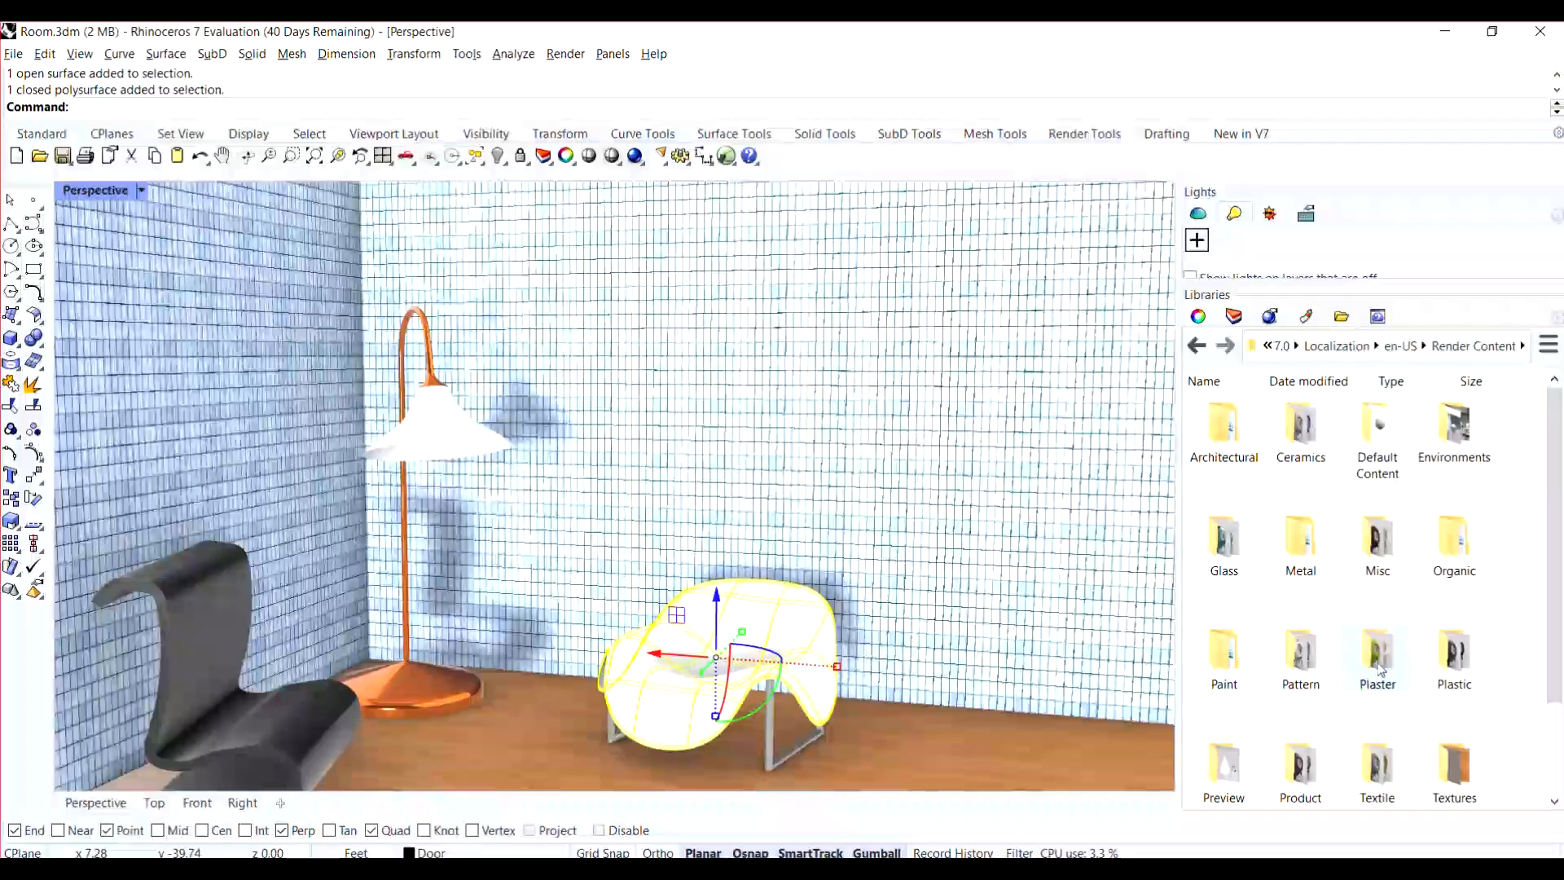
double_click(1468, 658)
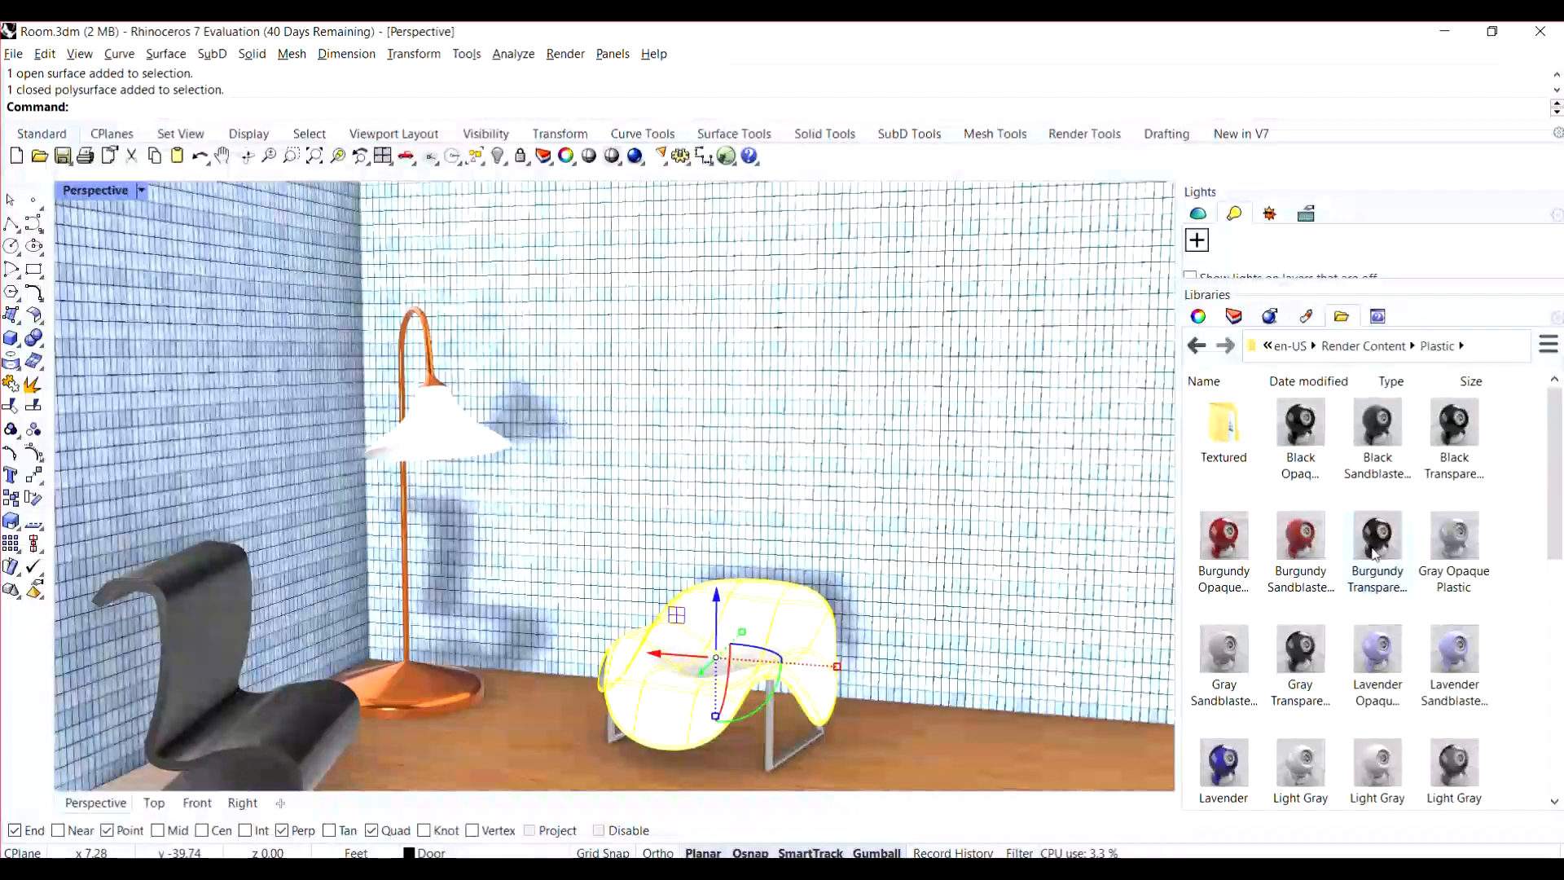
scroll(1382, 538, down, 2)
scroll(1382, 537, down, 2)
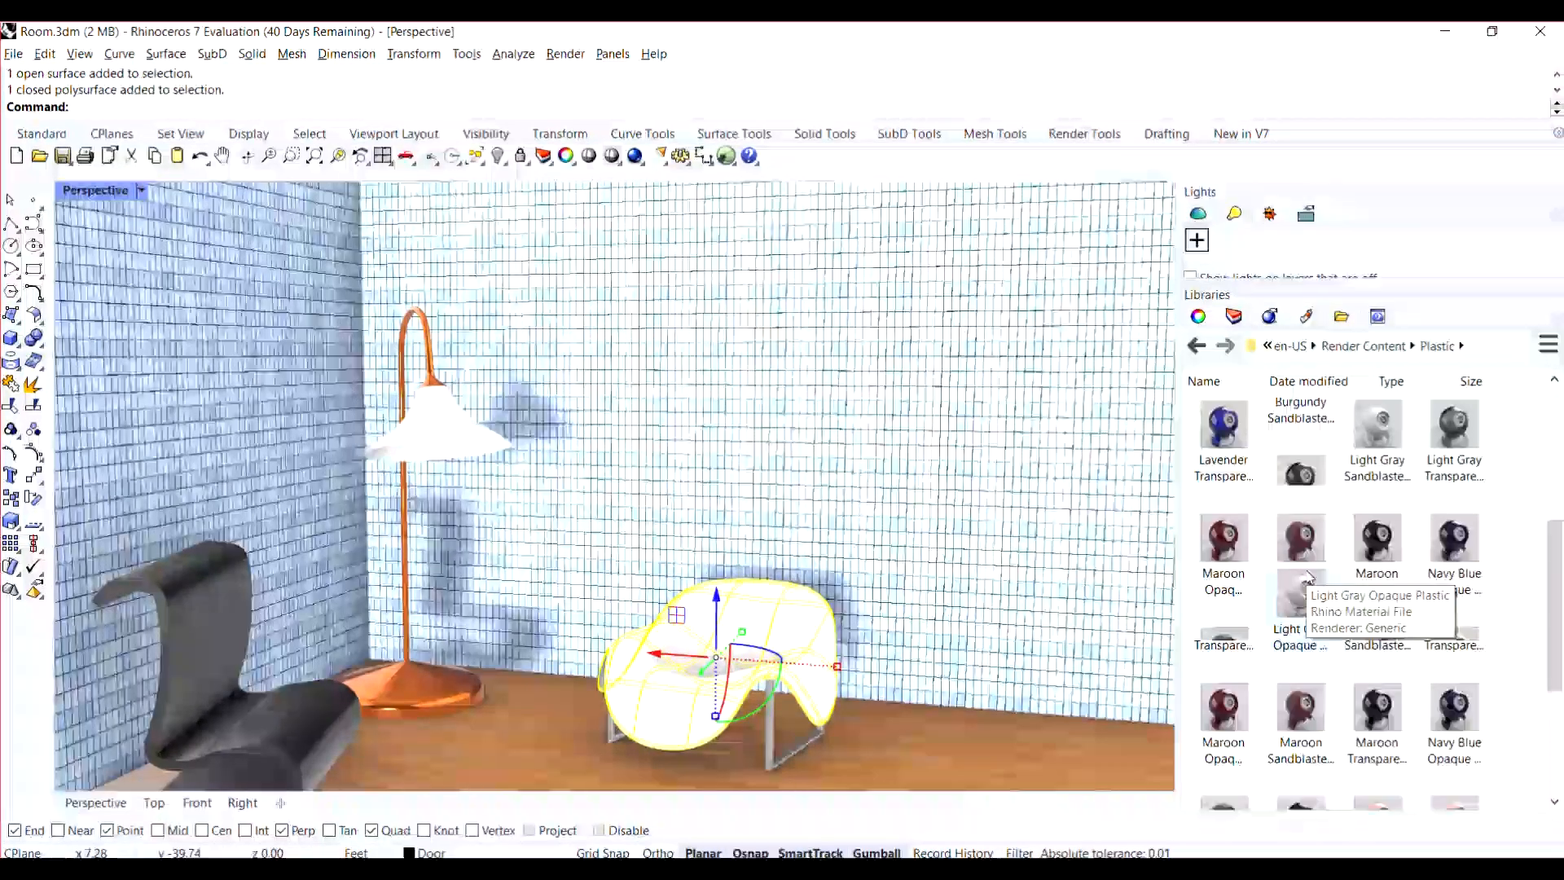
drag(1301, 762, 786, 628)
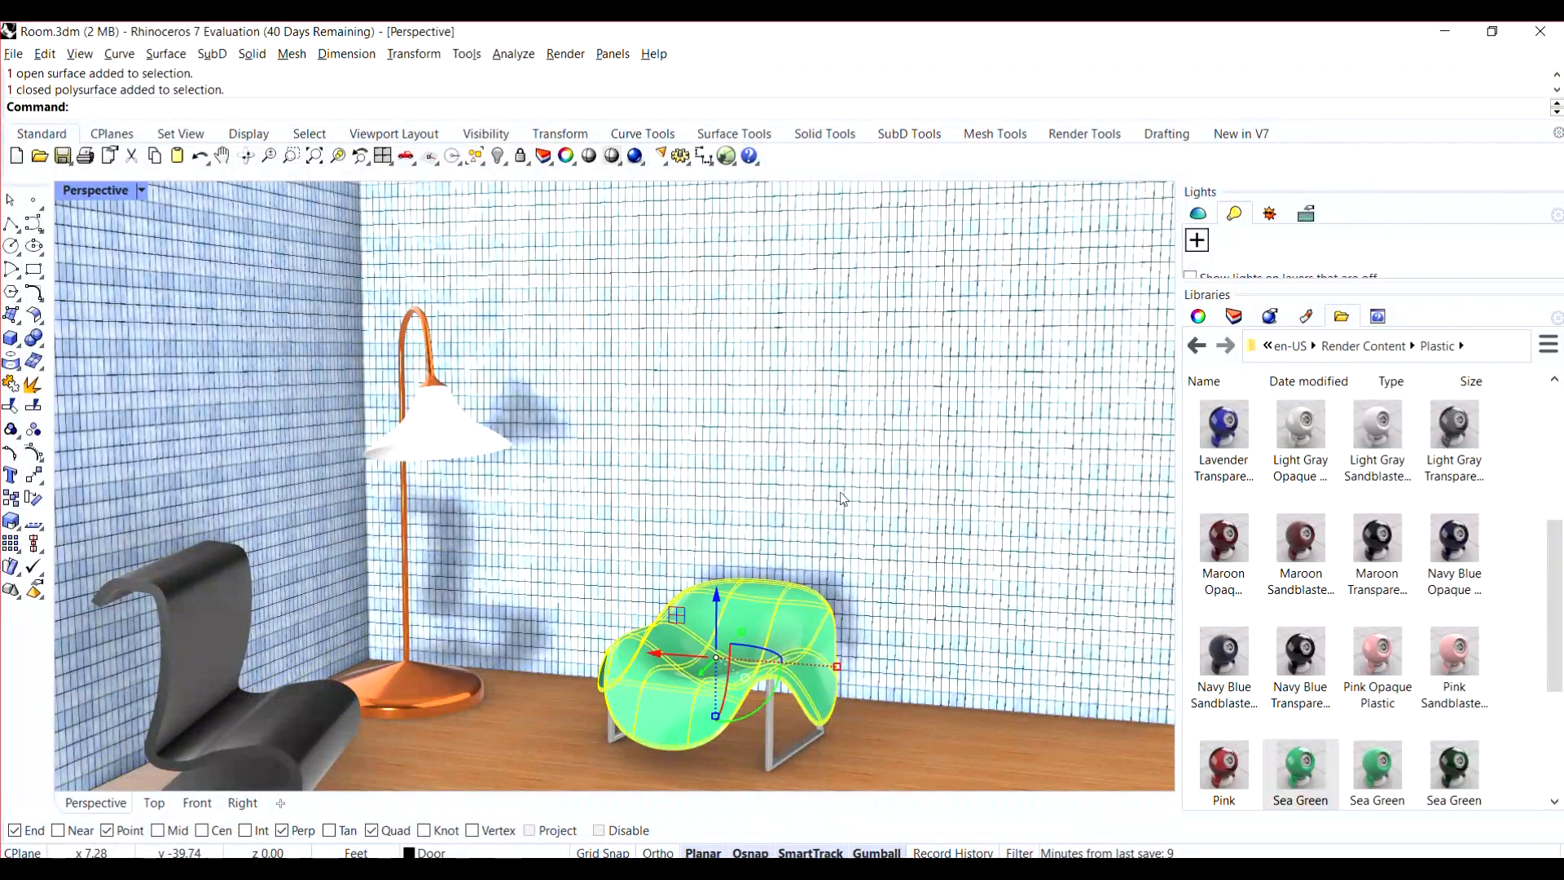
- Clear the selection on the low chair's seat and examine the room's applied materials from wider viewpoints
scroll(748, 456, down, 5)
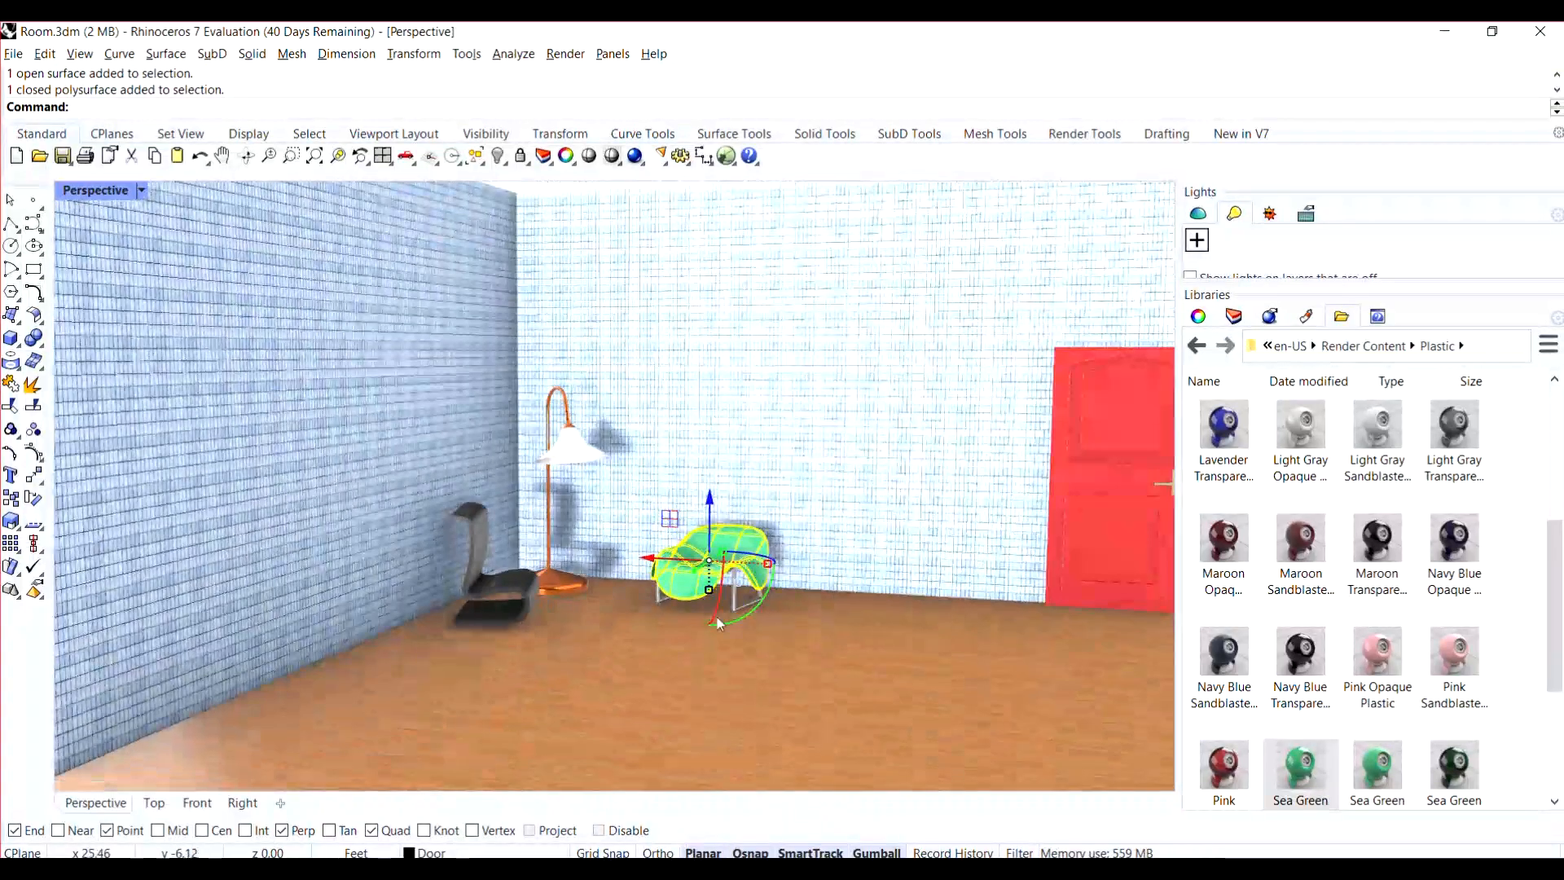
scroll(730, 670, up, 3)
click(732, 660)
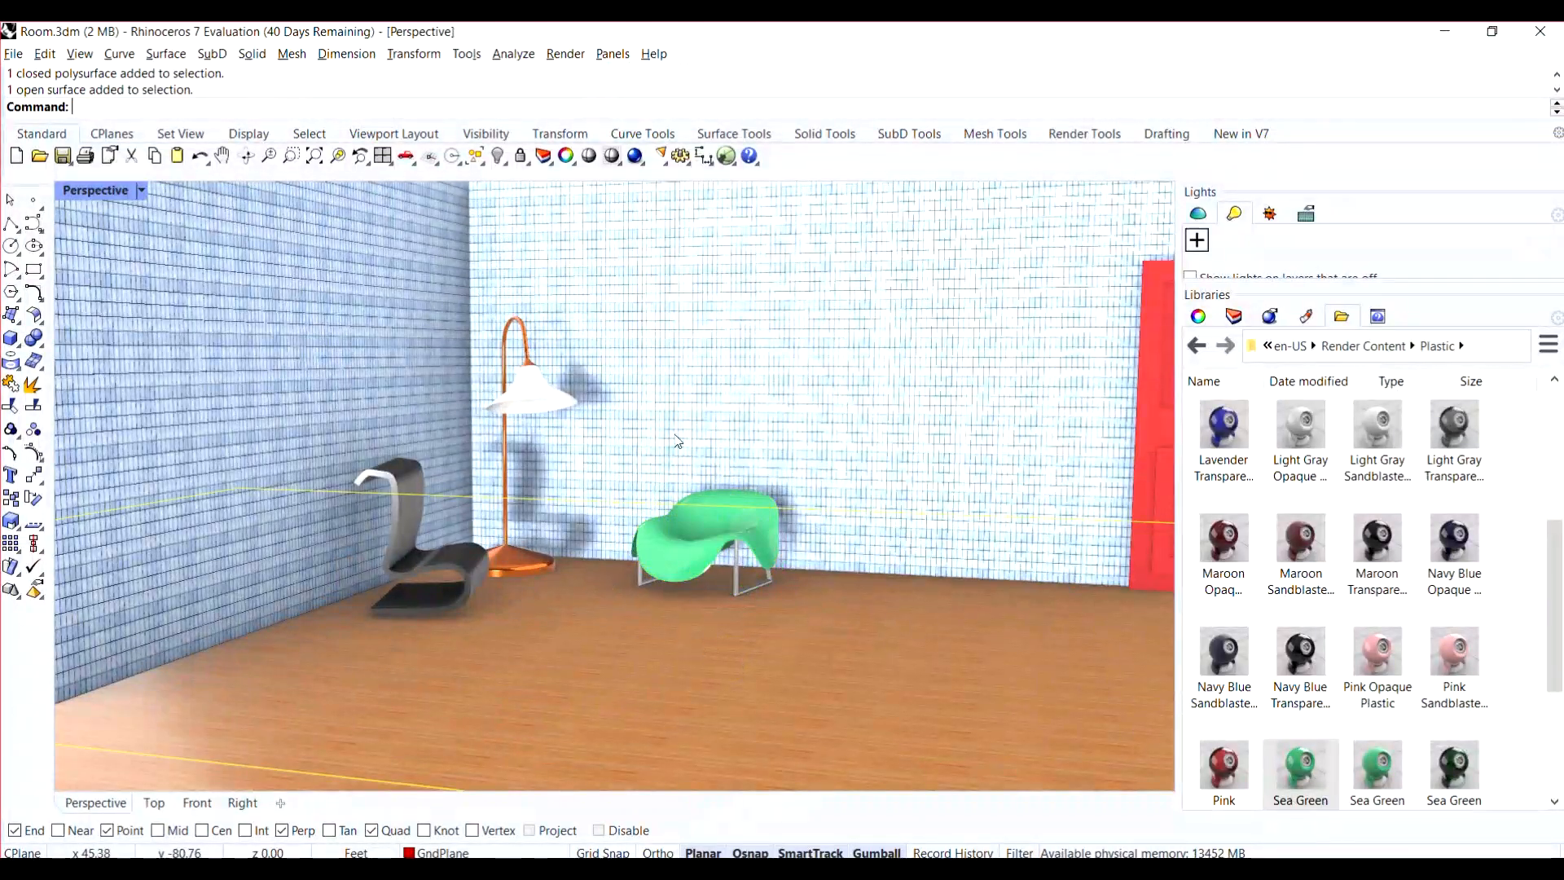
click(723, 405)
key(Escape)
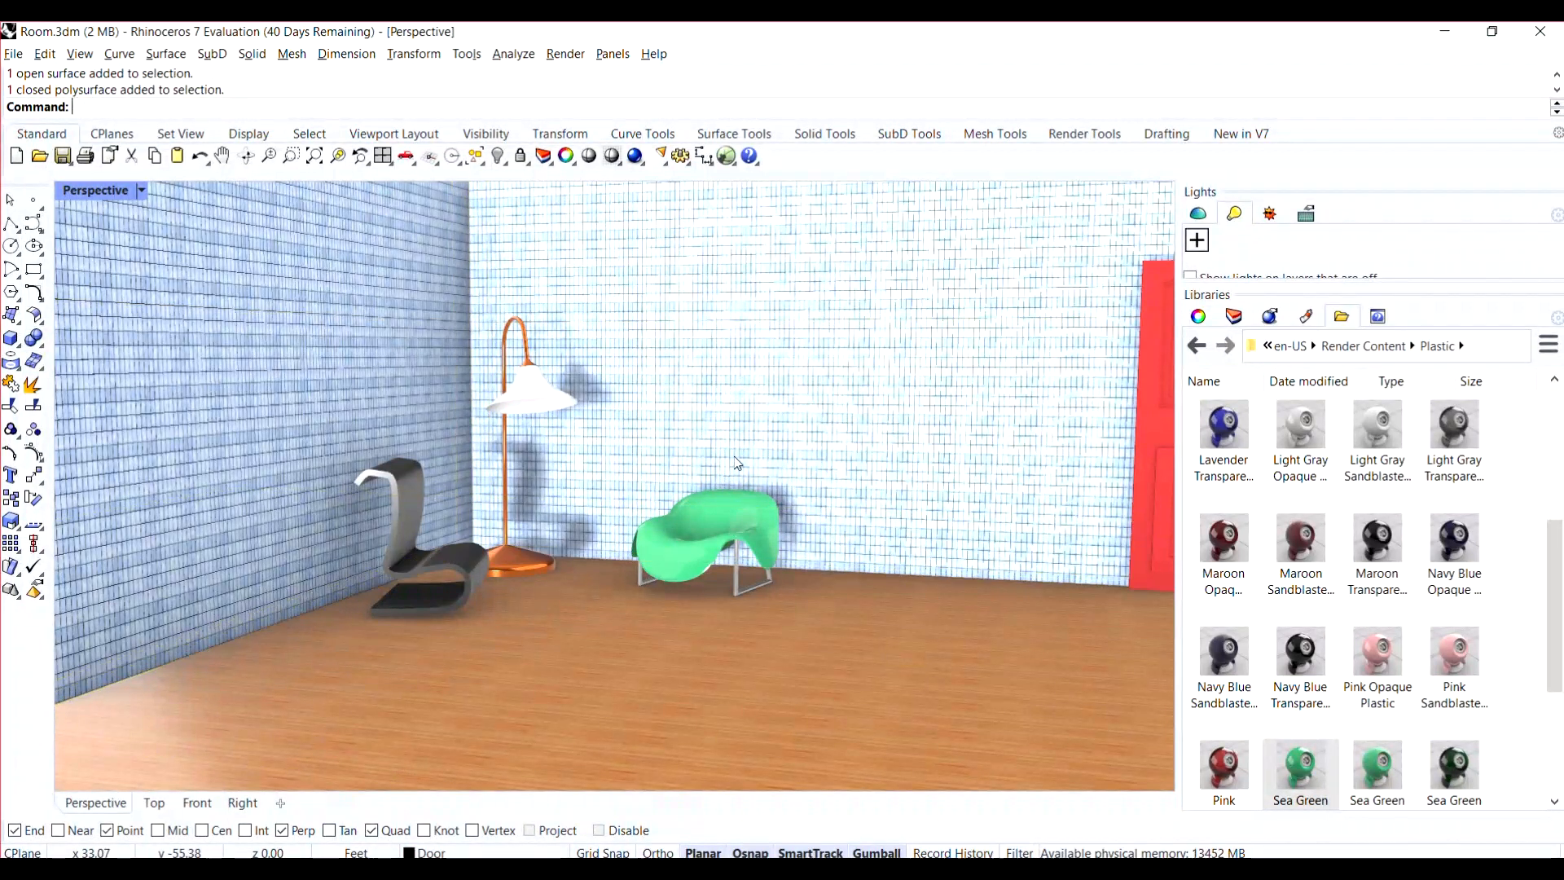
scroll(554, 562, down, 3)
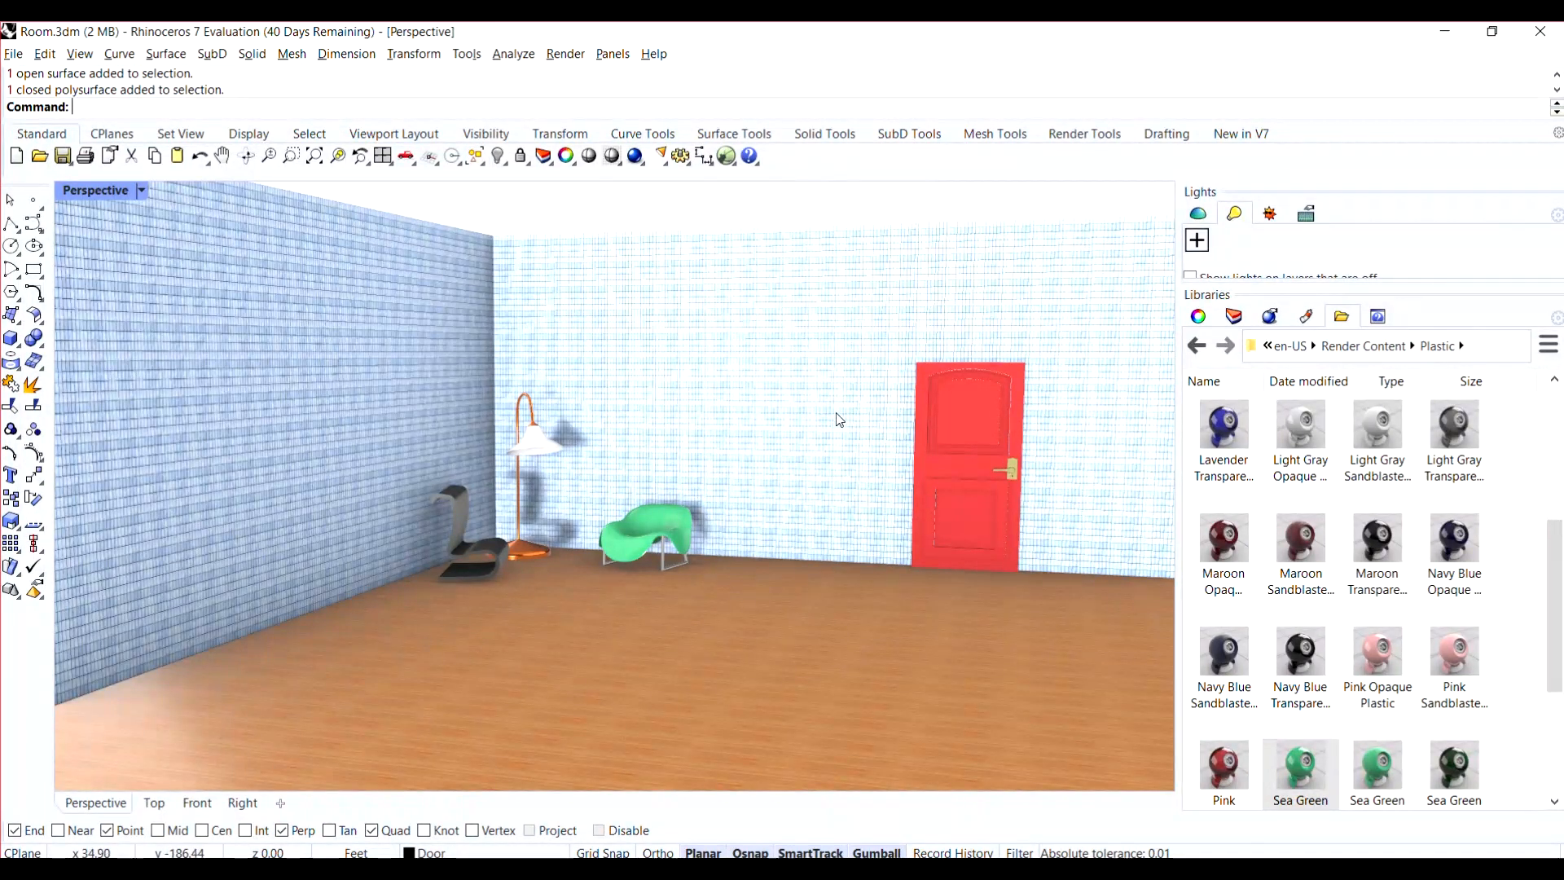
scroll(505, 443, up, 1)
scroll(505, 442, down, 1)
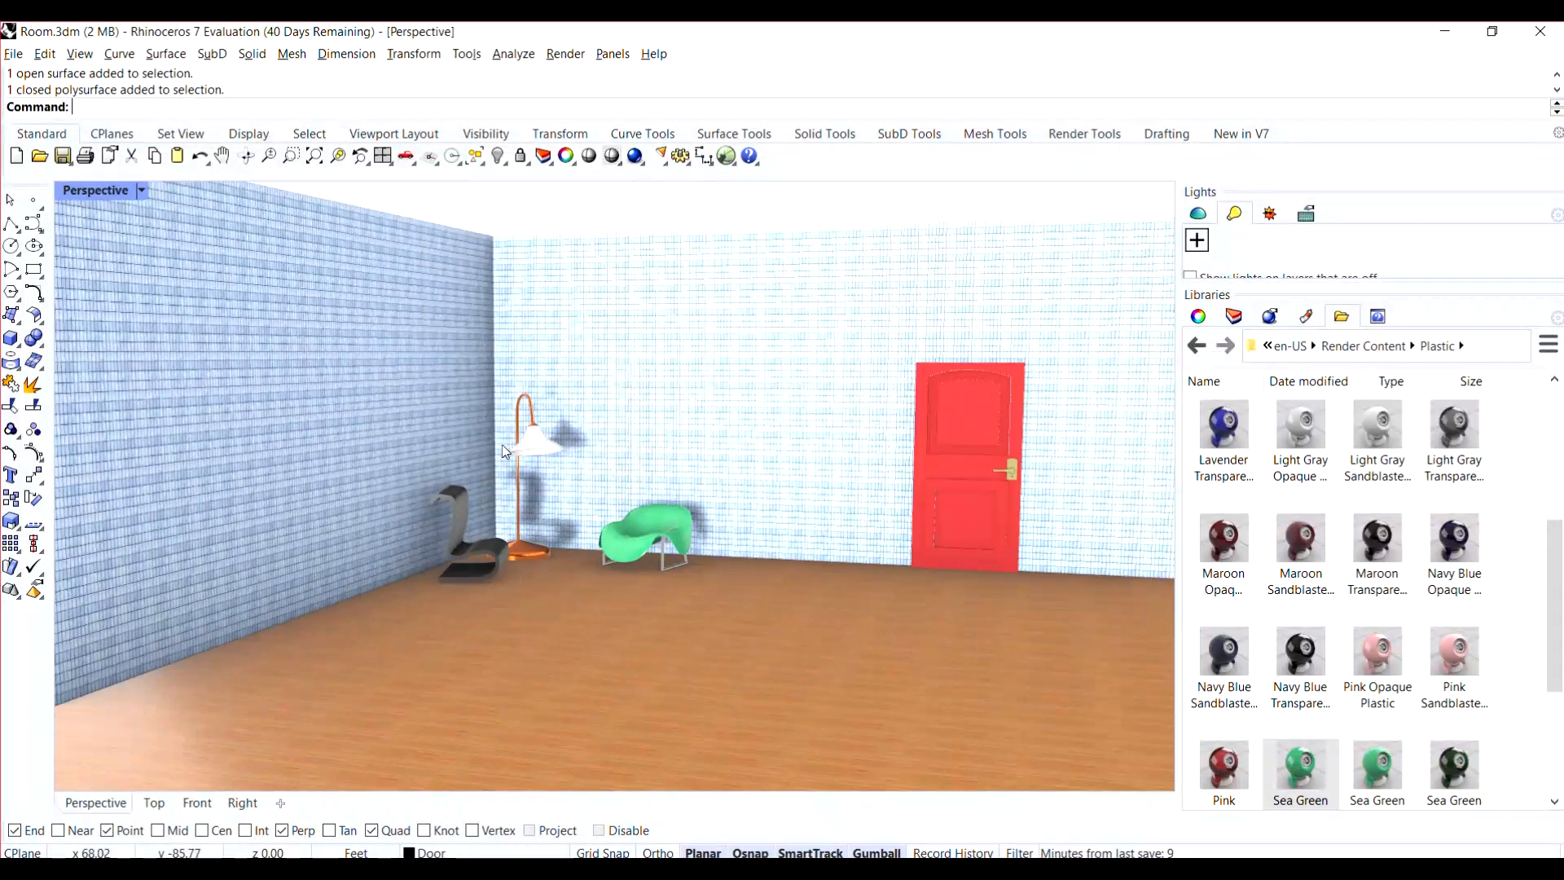
mouse_move(502, 445)
right_down()
mouse_move(478, 415)
mouse_move(483, 458)
right_up()
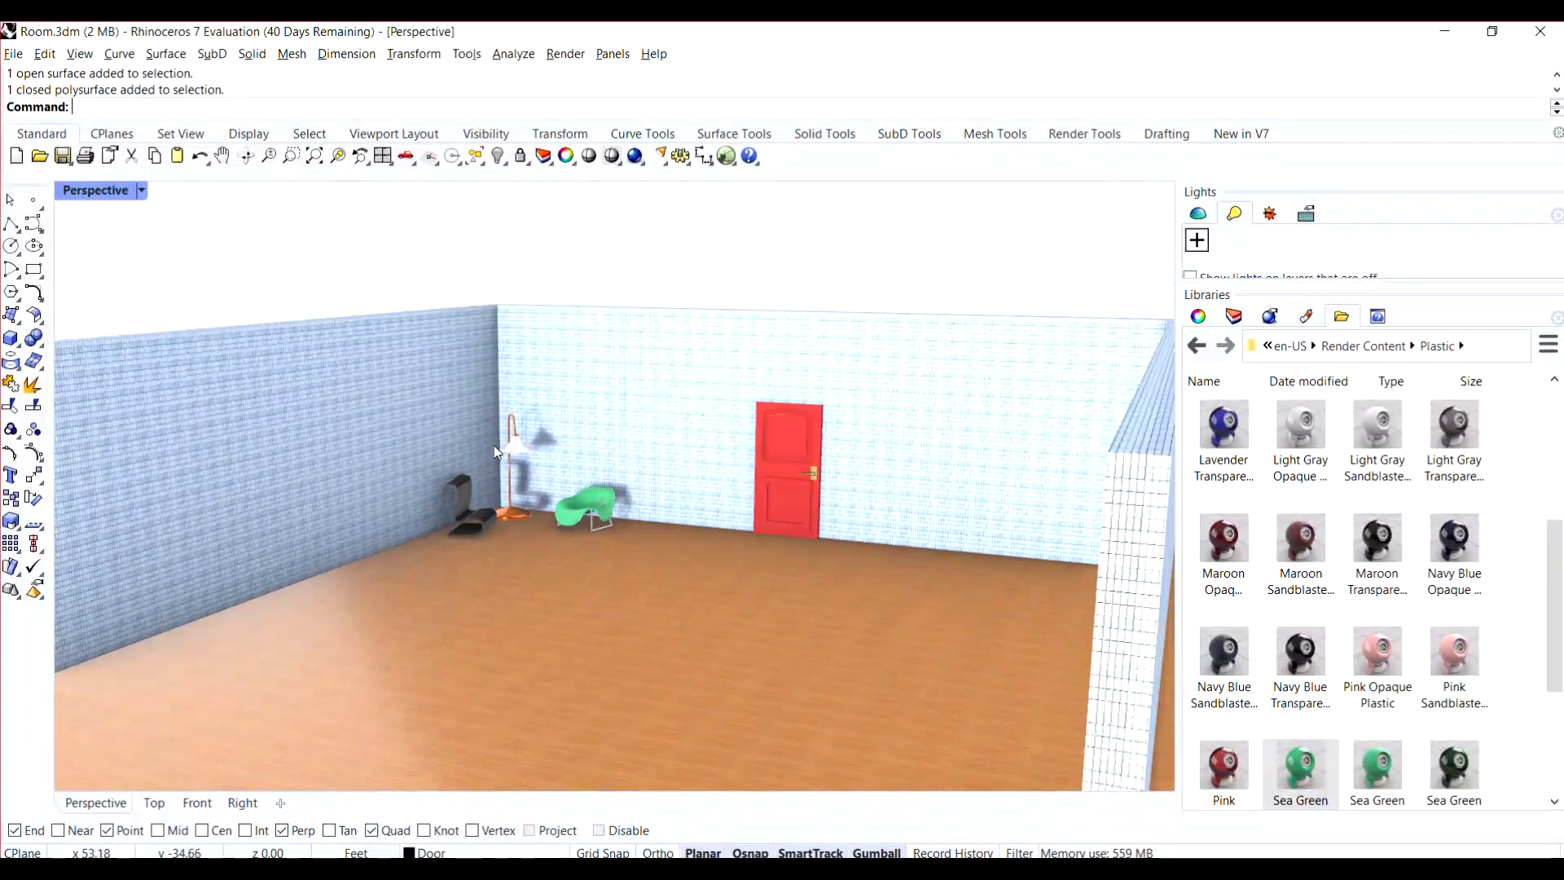
right_drag(943, 461, 932, 497)
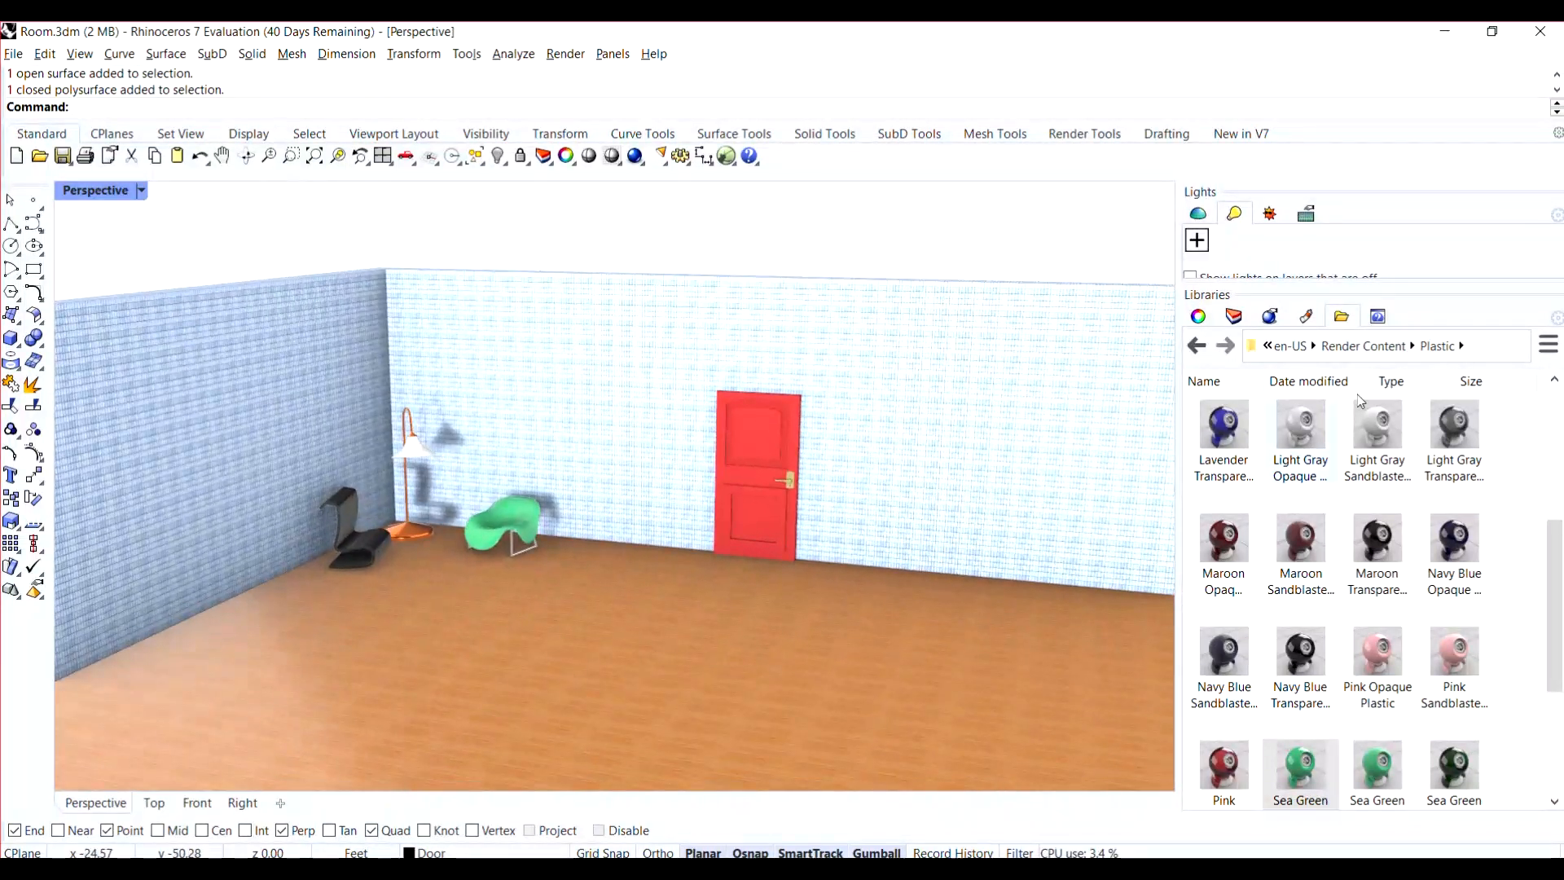
- Check the Lamp layer's material assignment in the layer list and save the Room.3dm file
click(1236, 319)
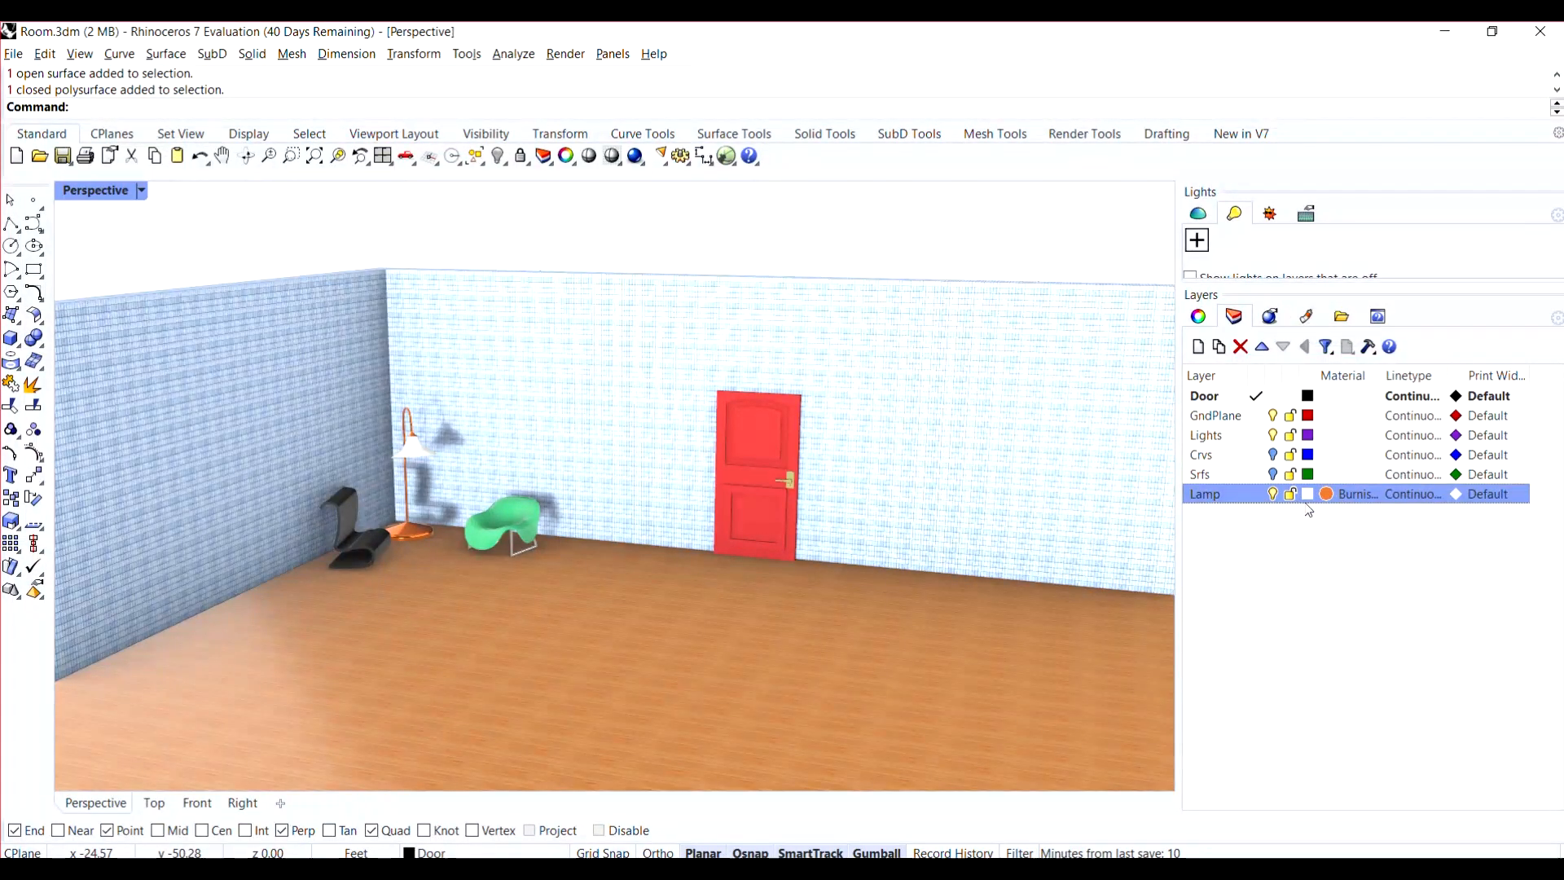
click(1252, 497)
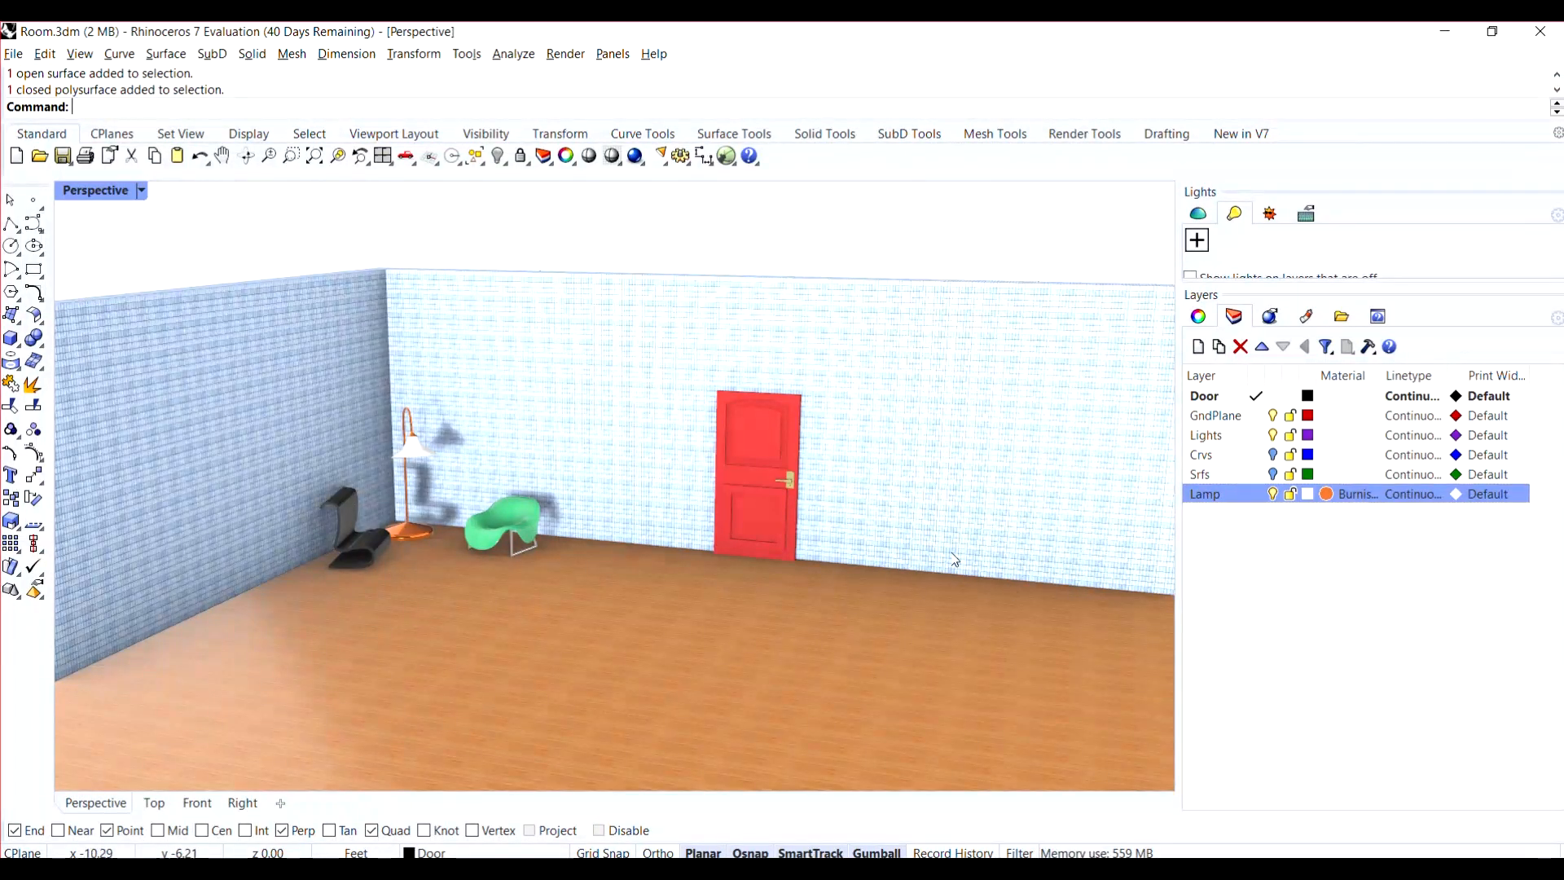
right_drag(954, 560, 950, 541)
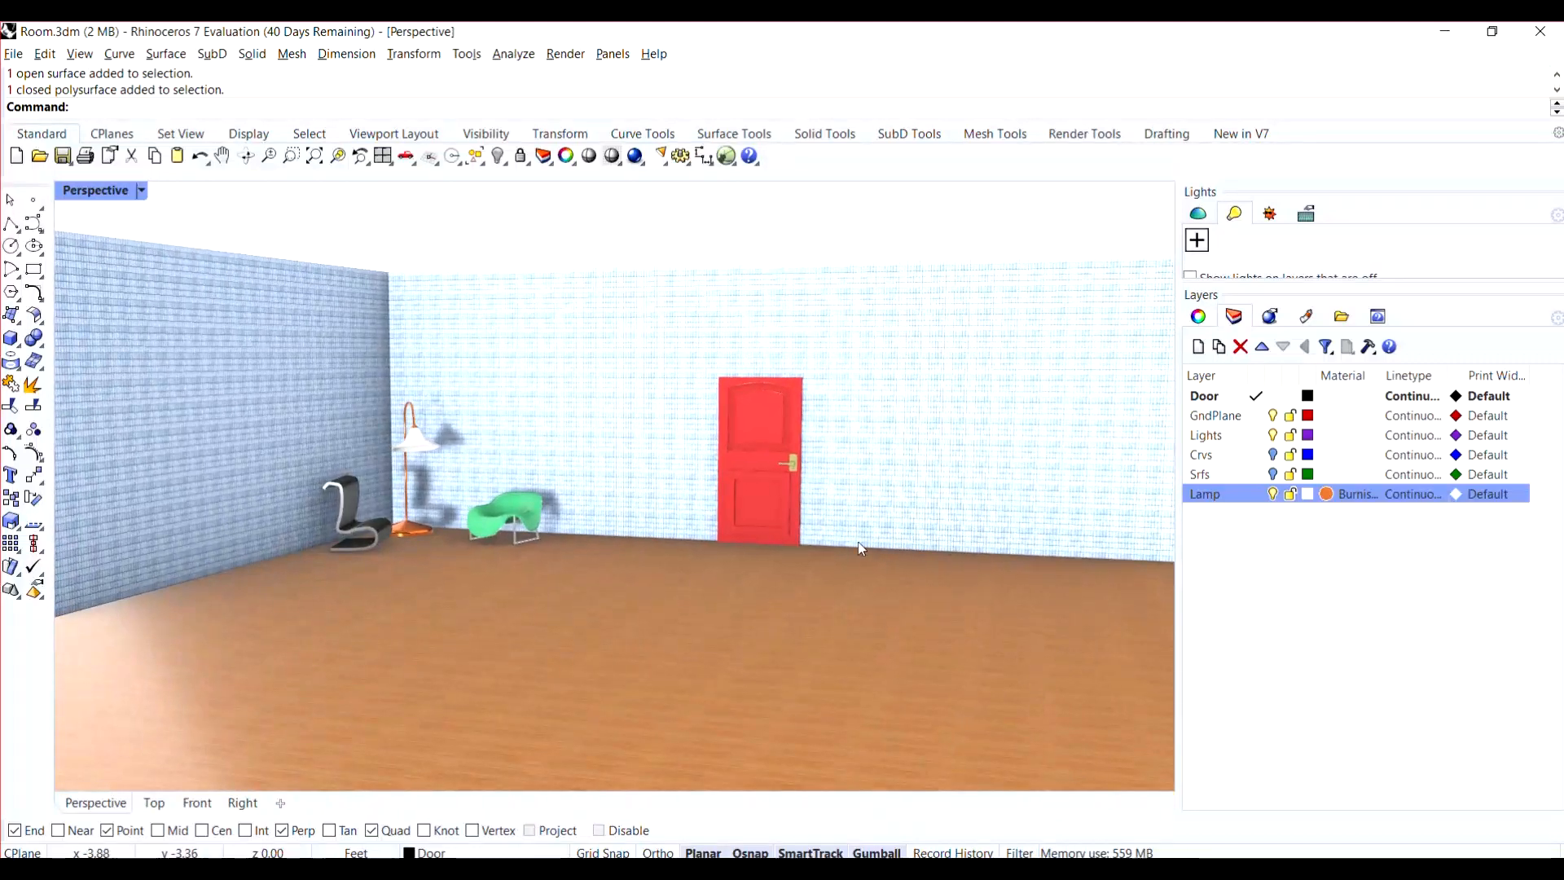
scroll(825, 540, up, 2)
scroll(747, 548, up, 3)
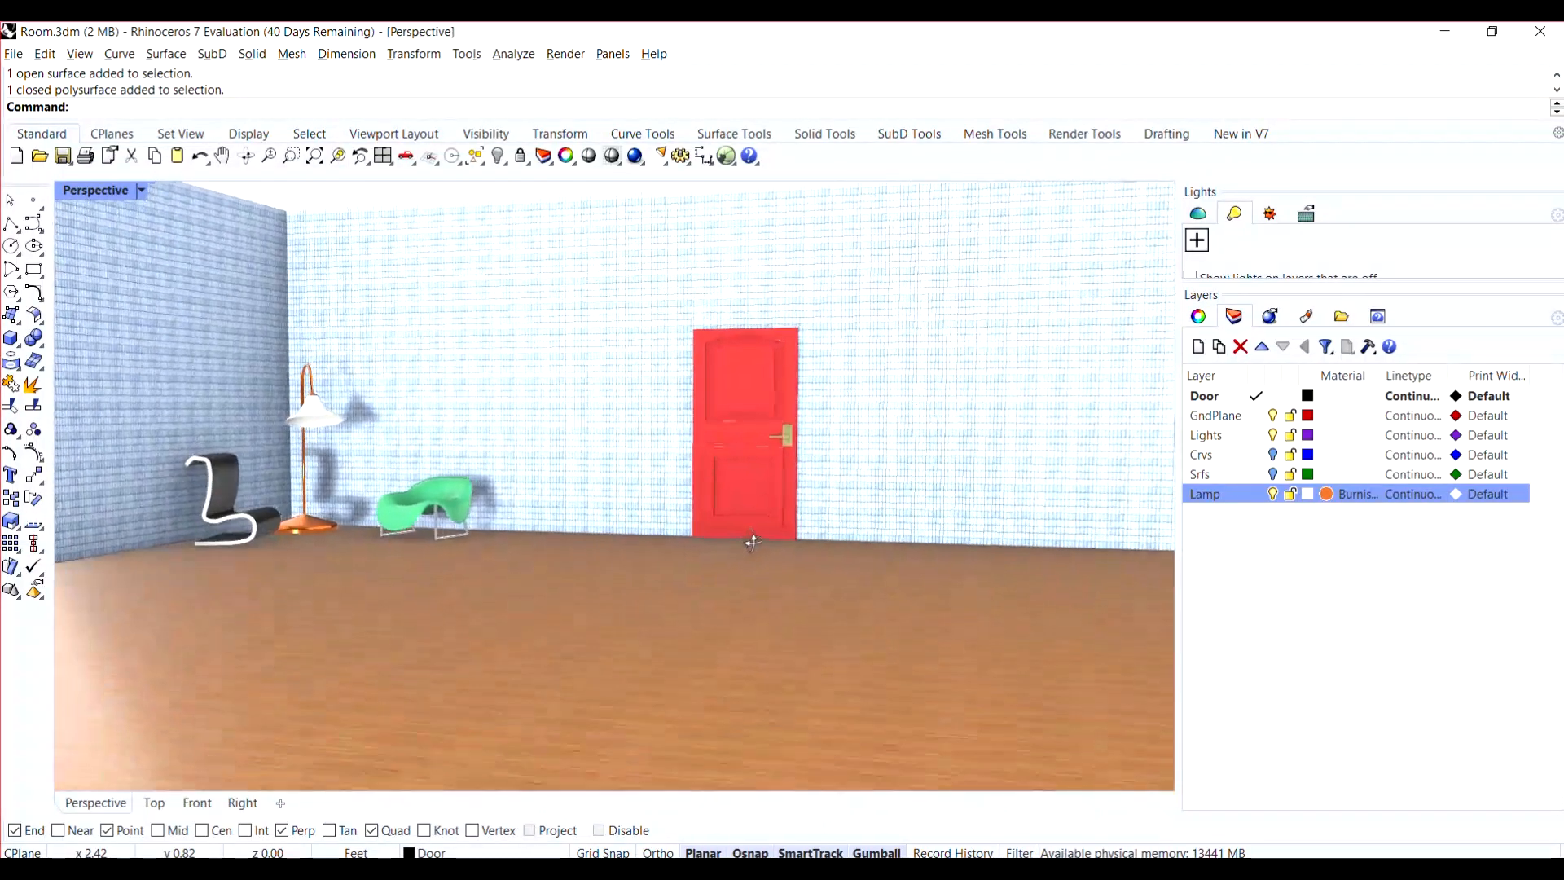
scroll(749, 542, down, 2)
scroll(623, 540, up, 2)
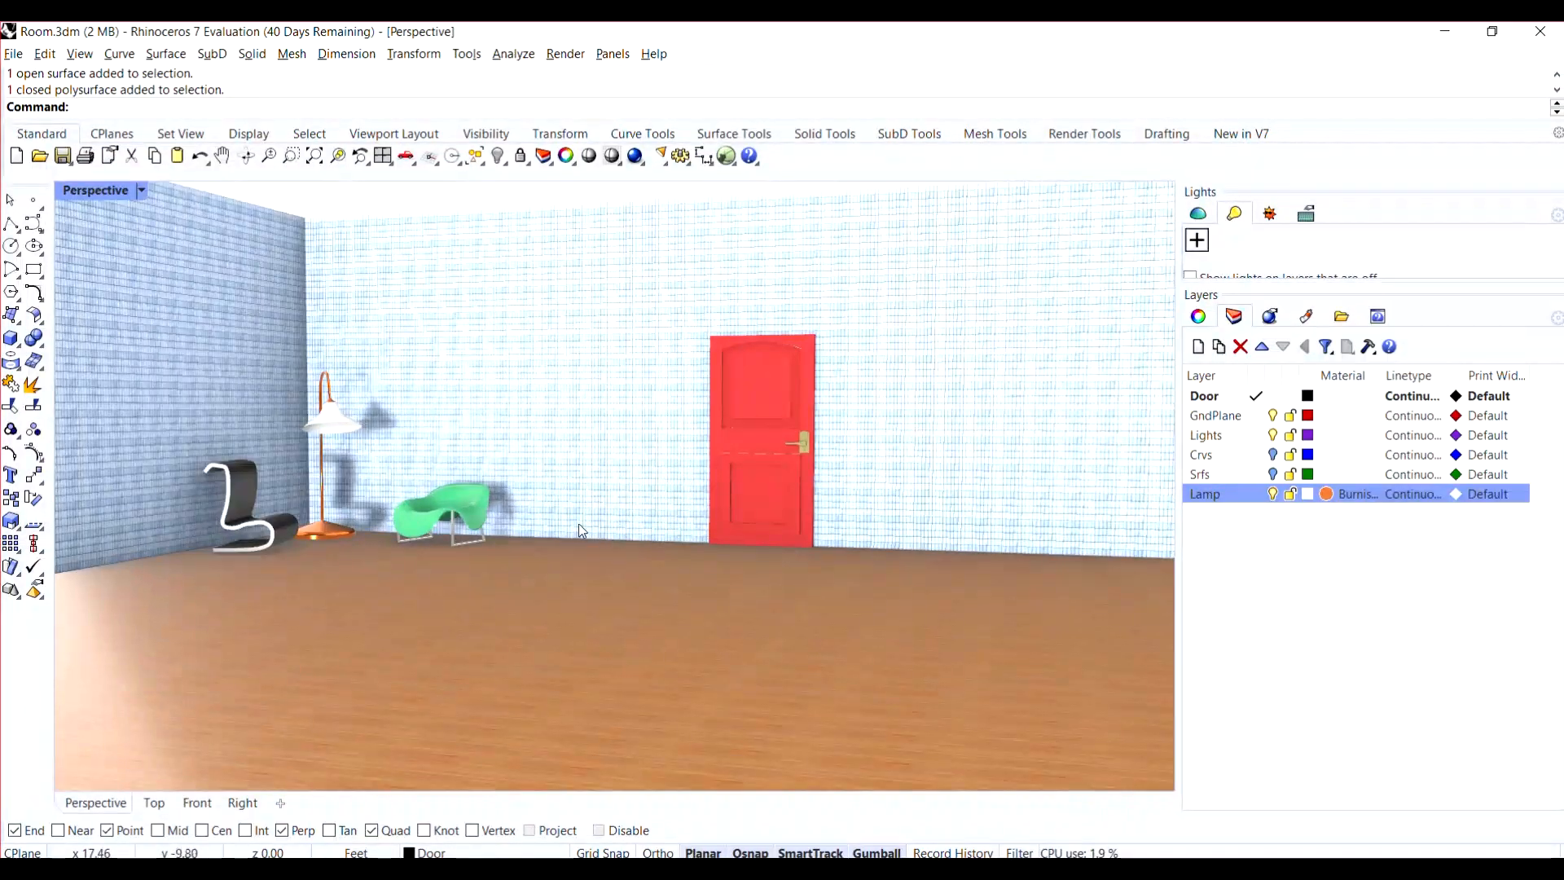
scroll(588, 534, down, 2)
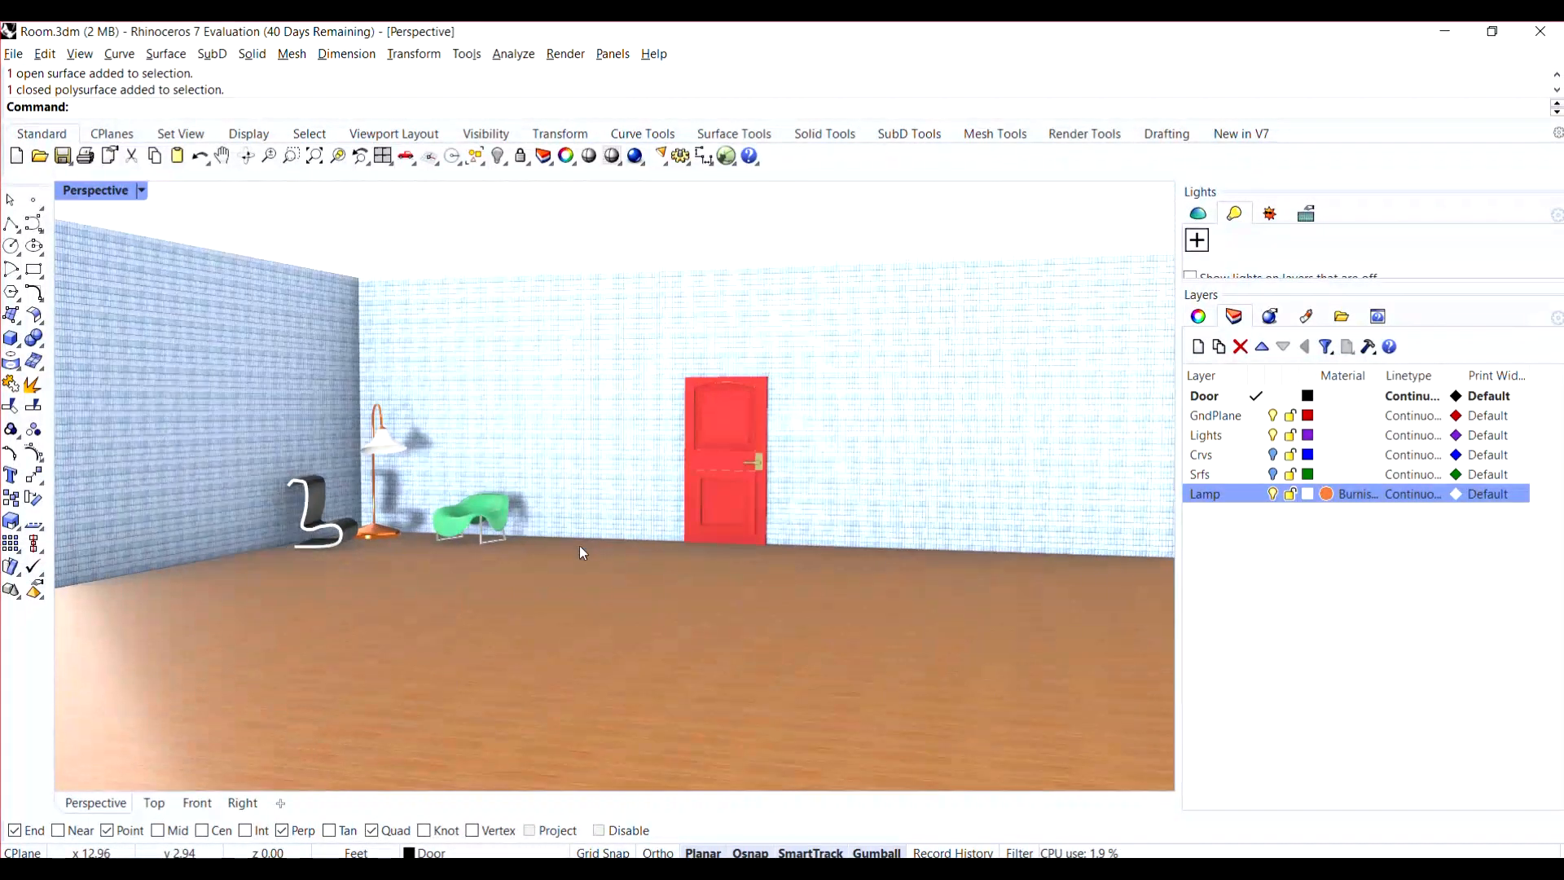
click(14, 53)
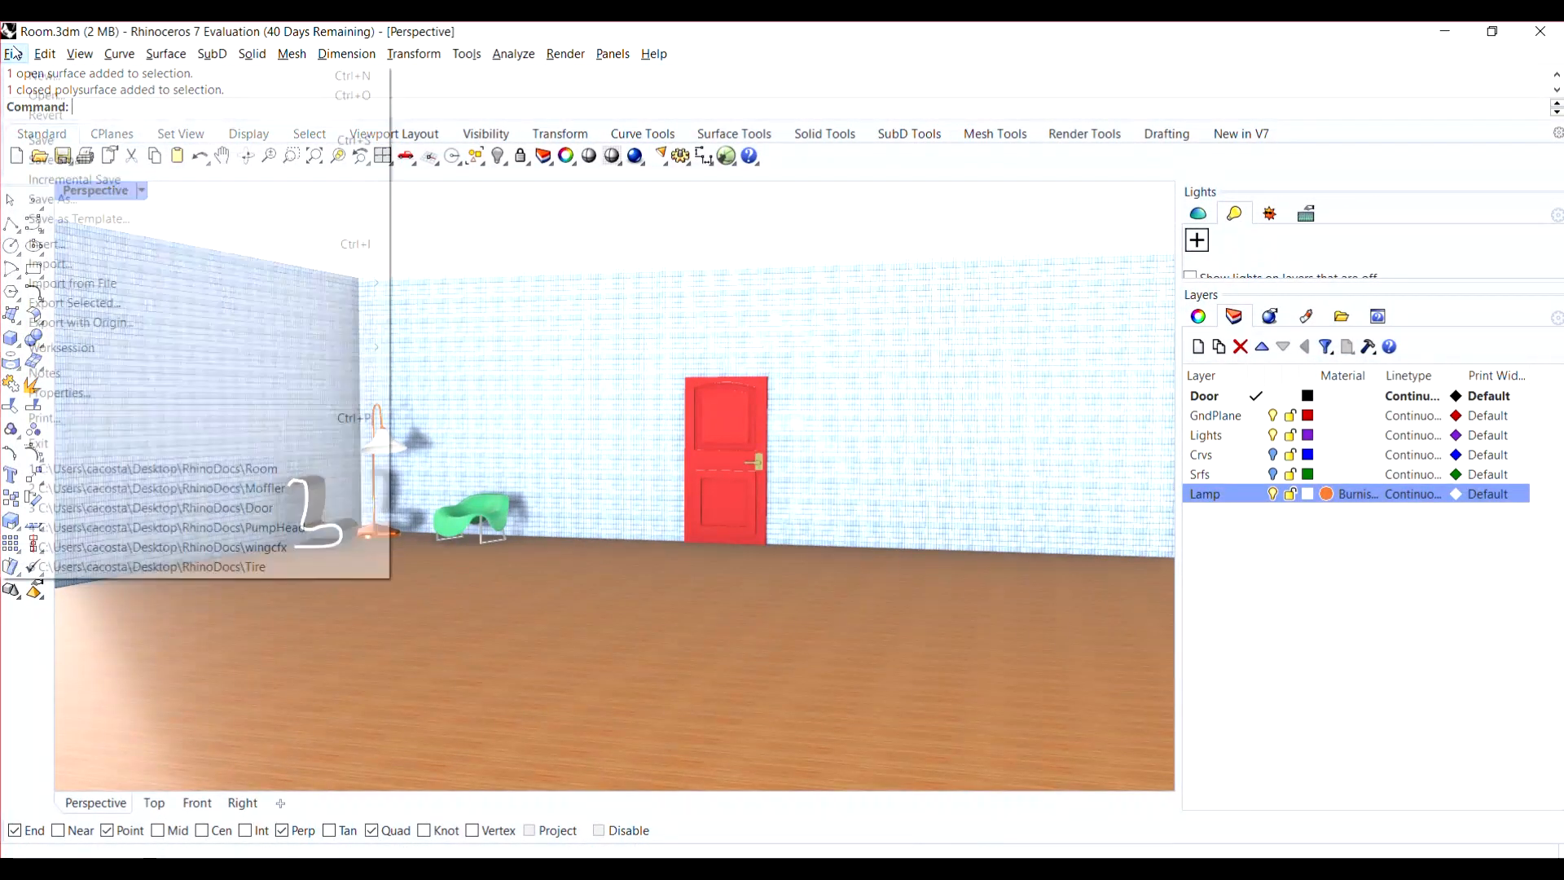
click(42, 140)
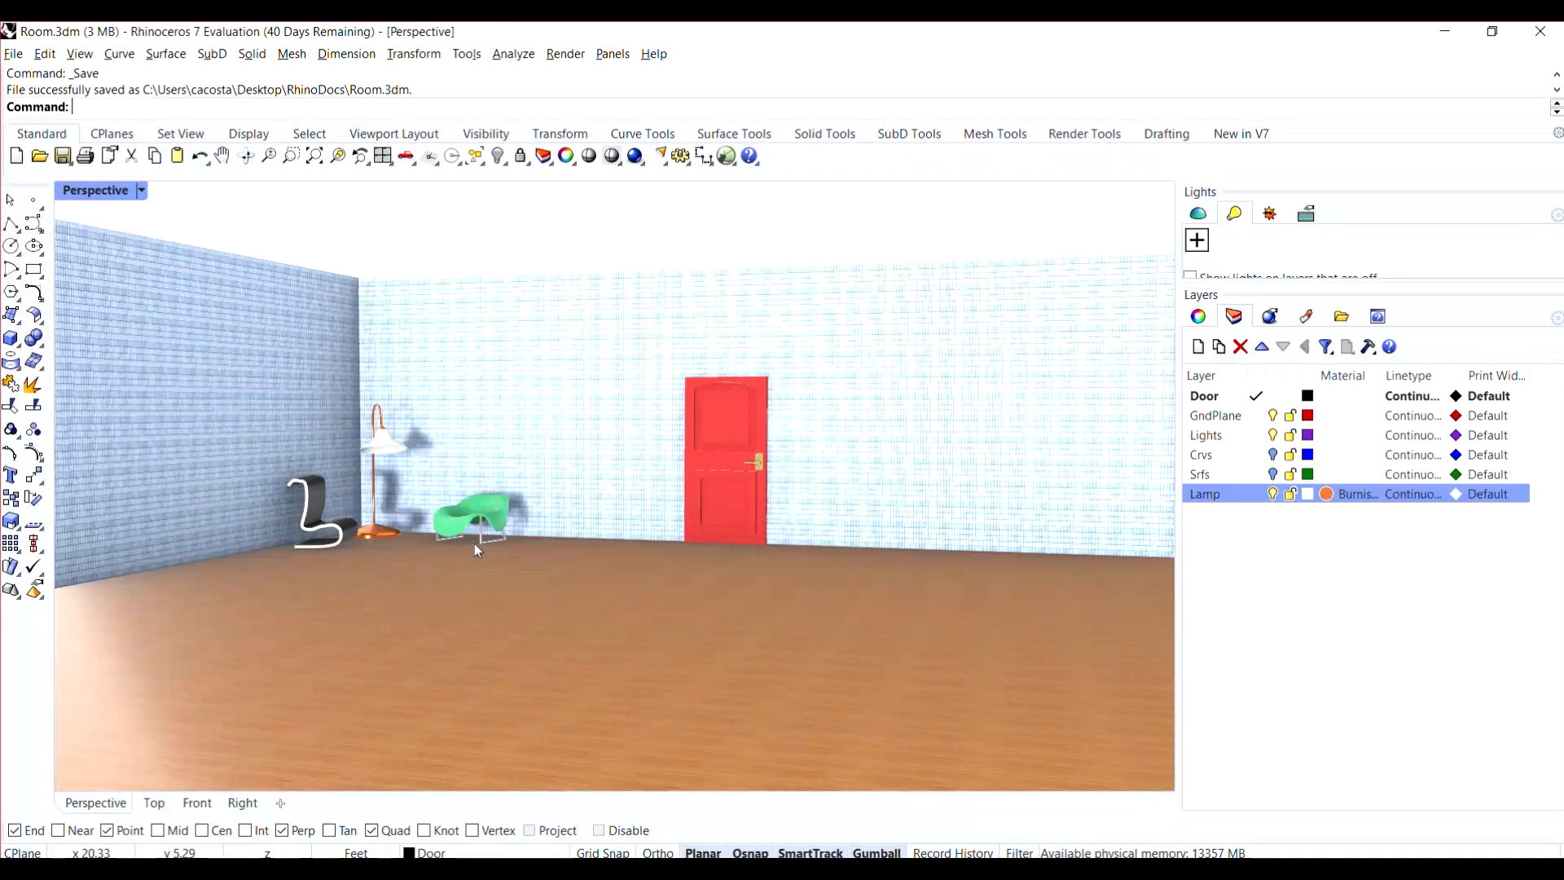
- Select only the floor lamp's white conical shade, without its copper pole
scroll(366, 419, up, 5)
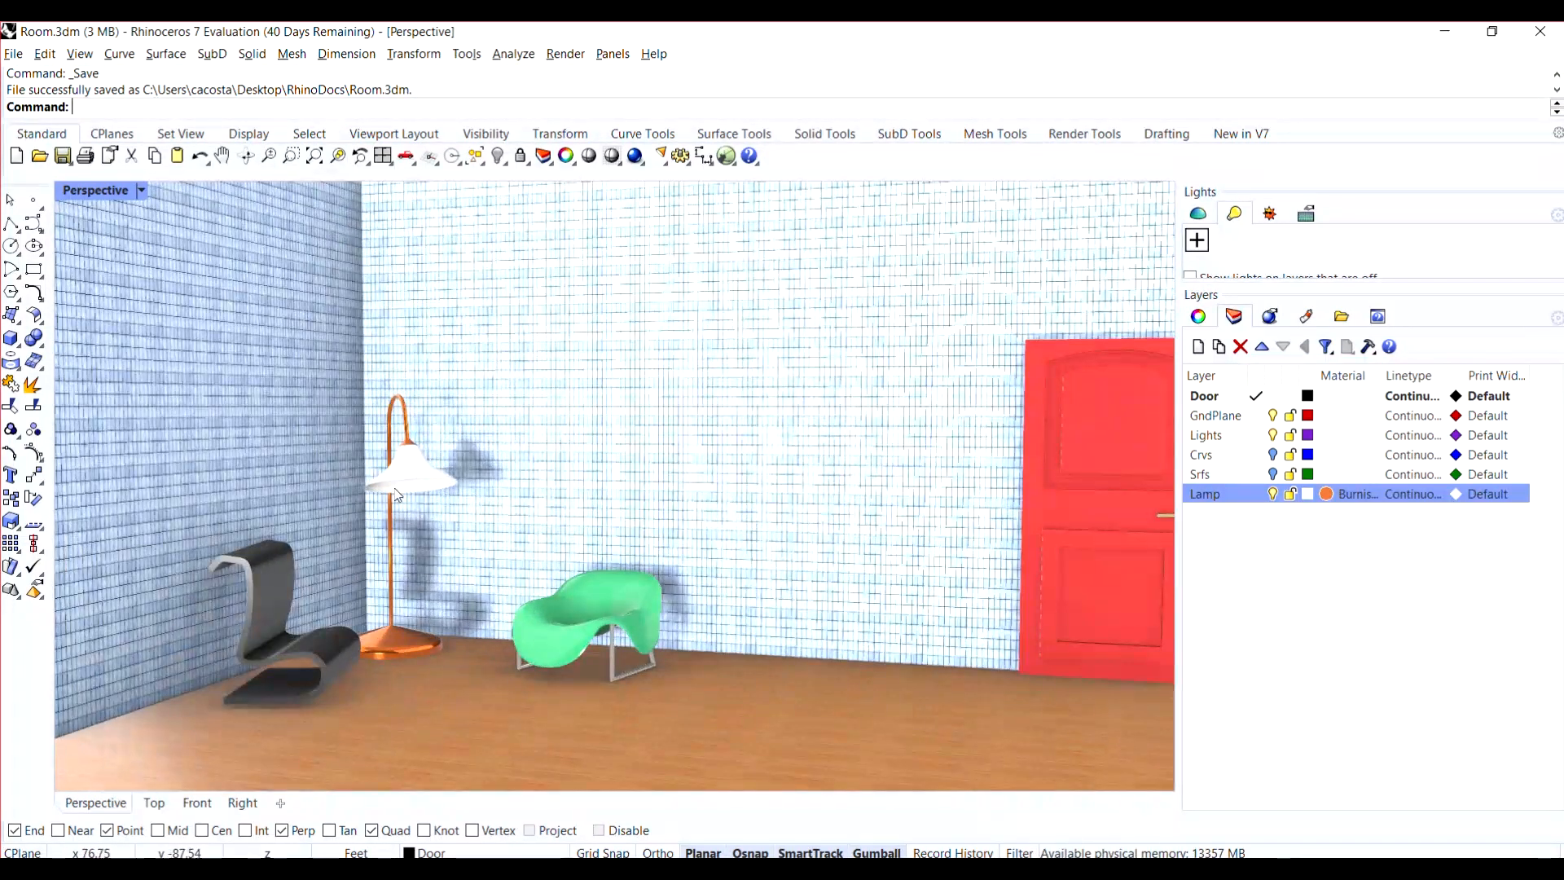
scroll(412, 448, up, 3)
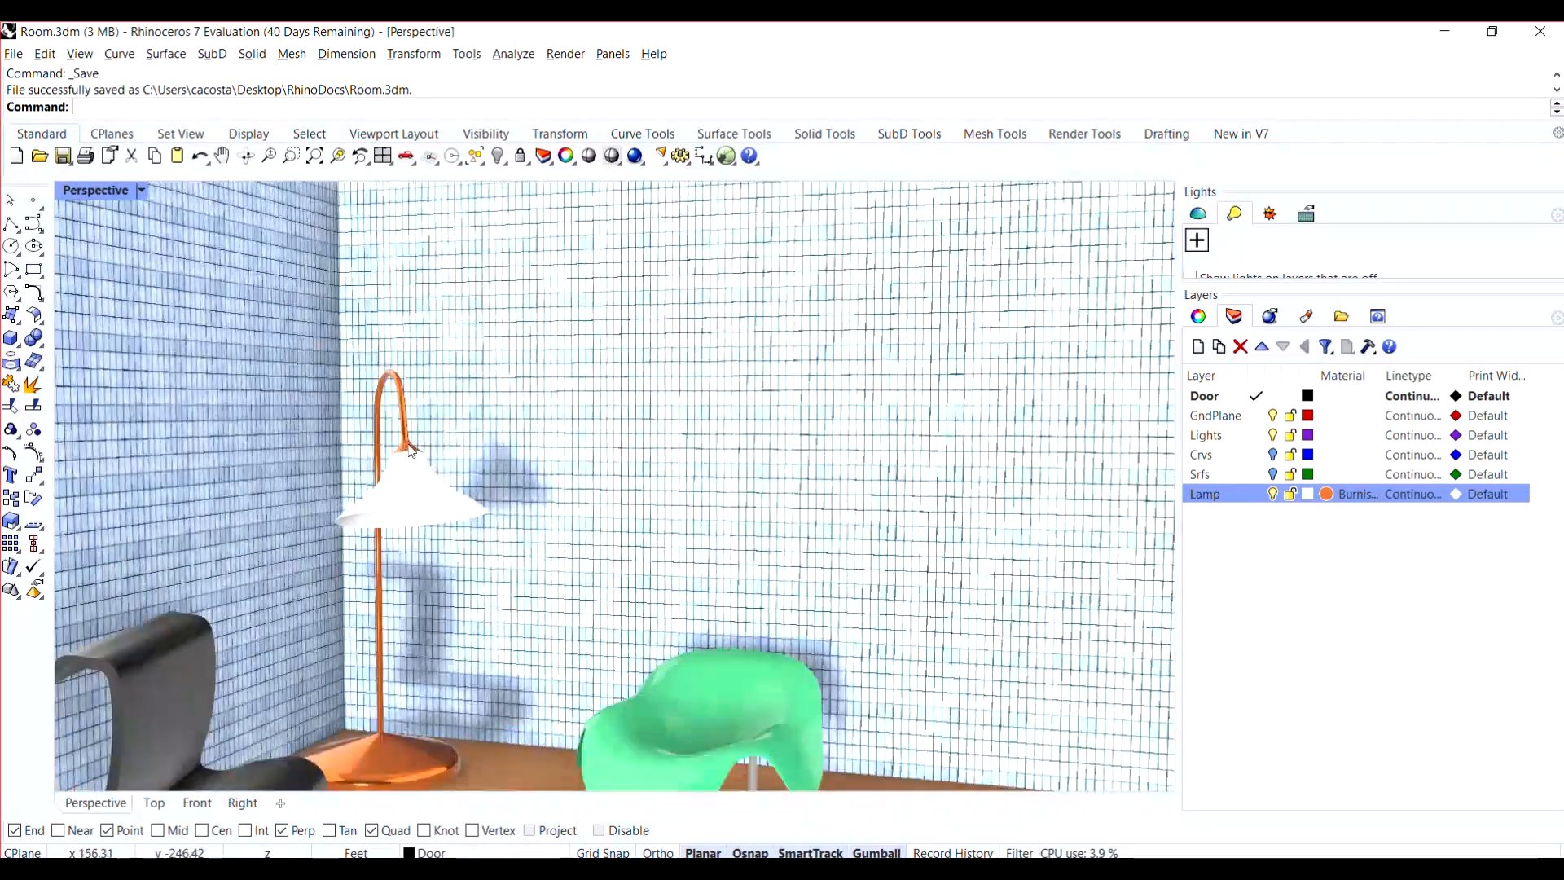
click(411, 450)
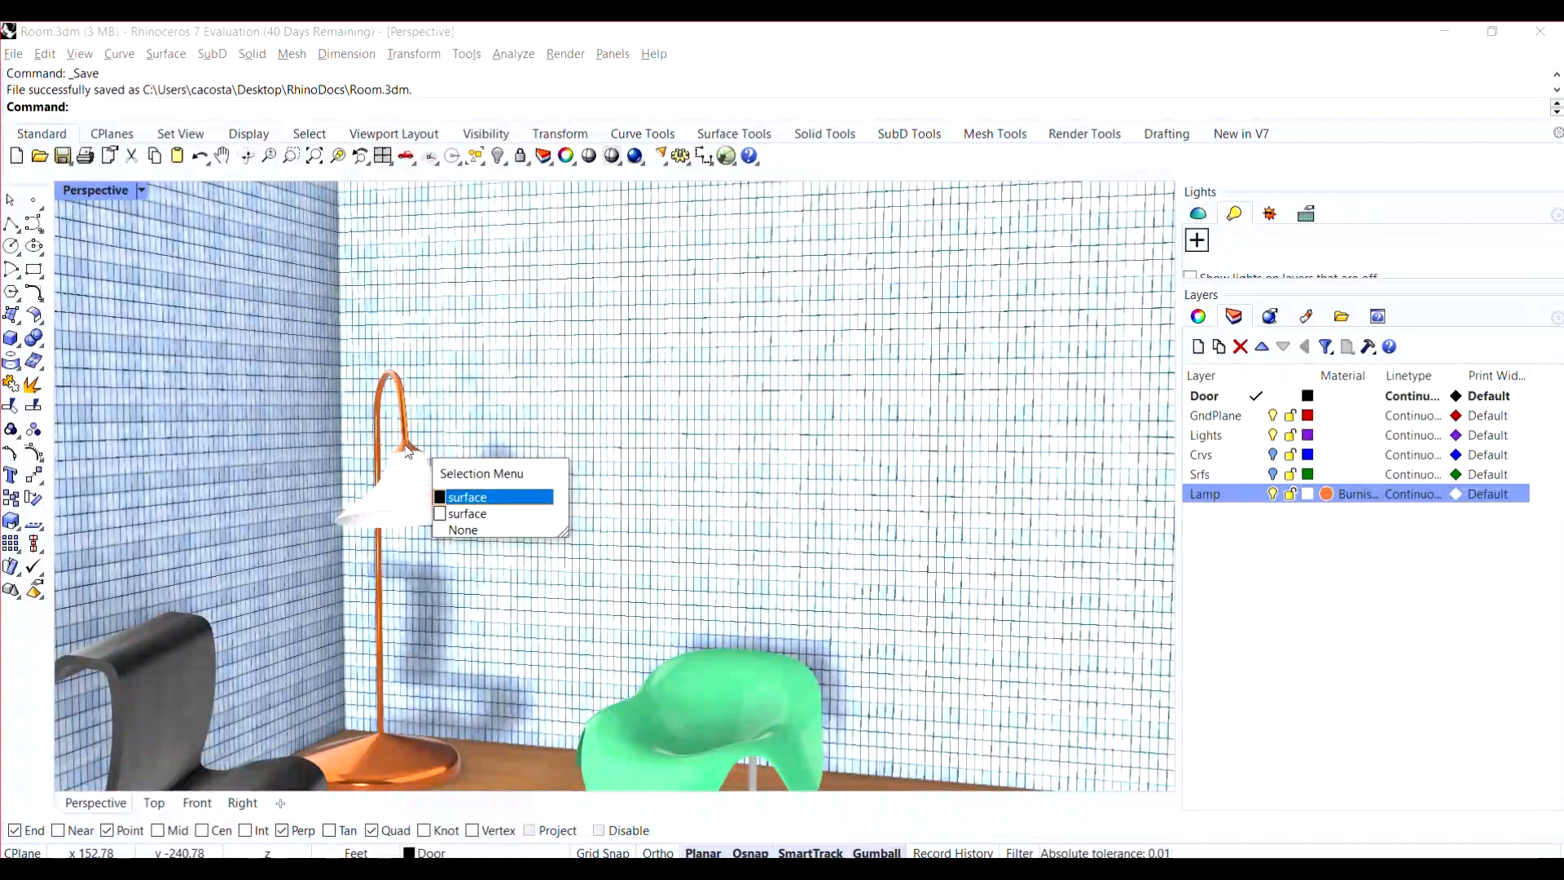
click(407, 414)
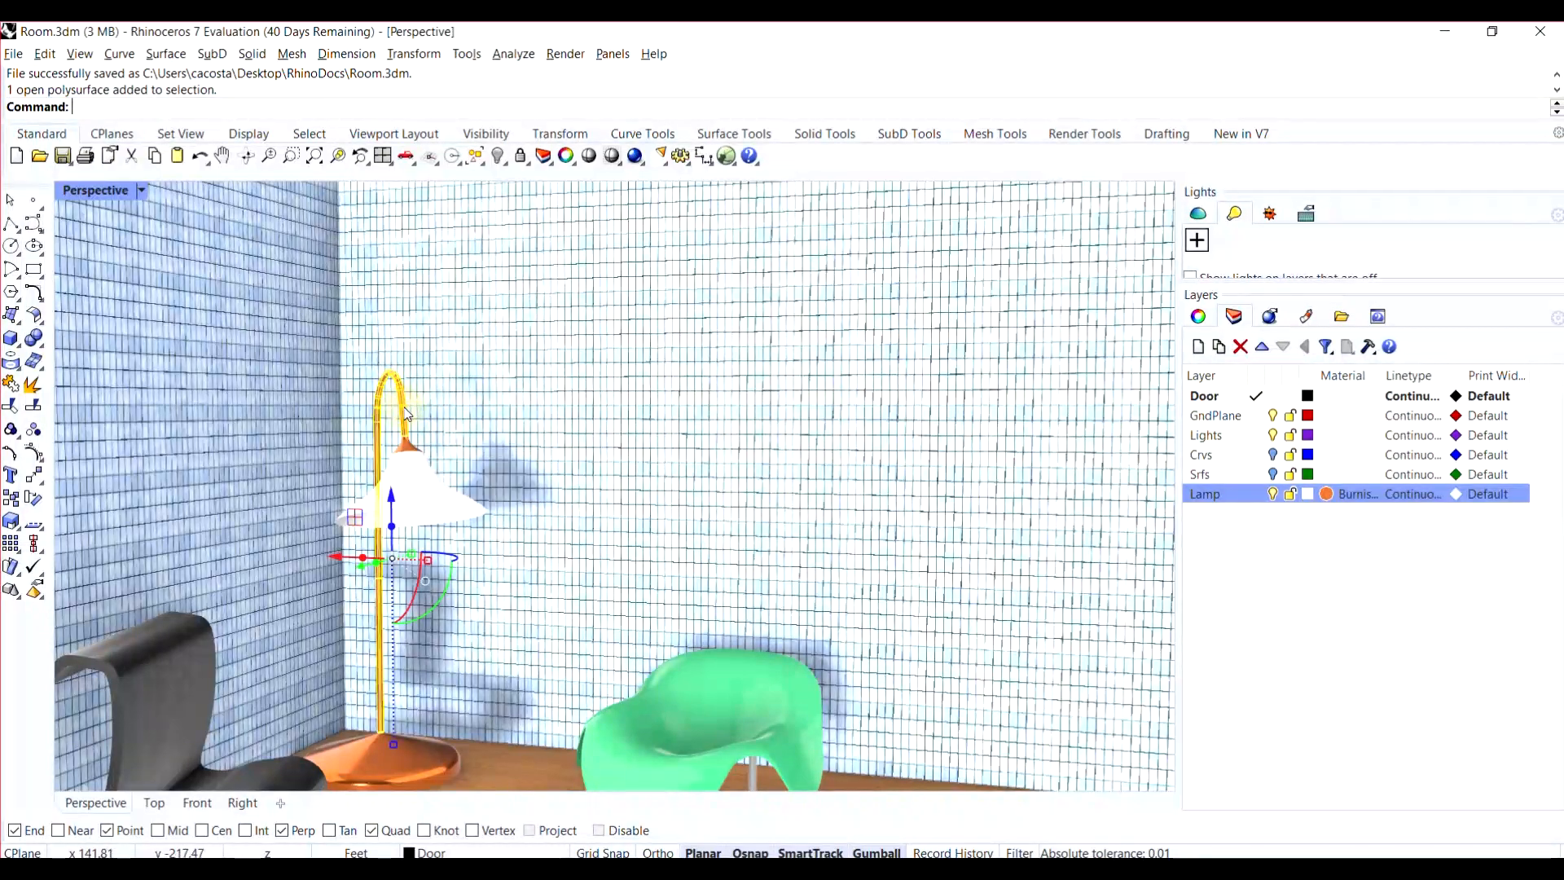
click(424, 503)
scroll(413, 607, down, 3)
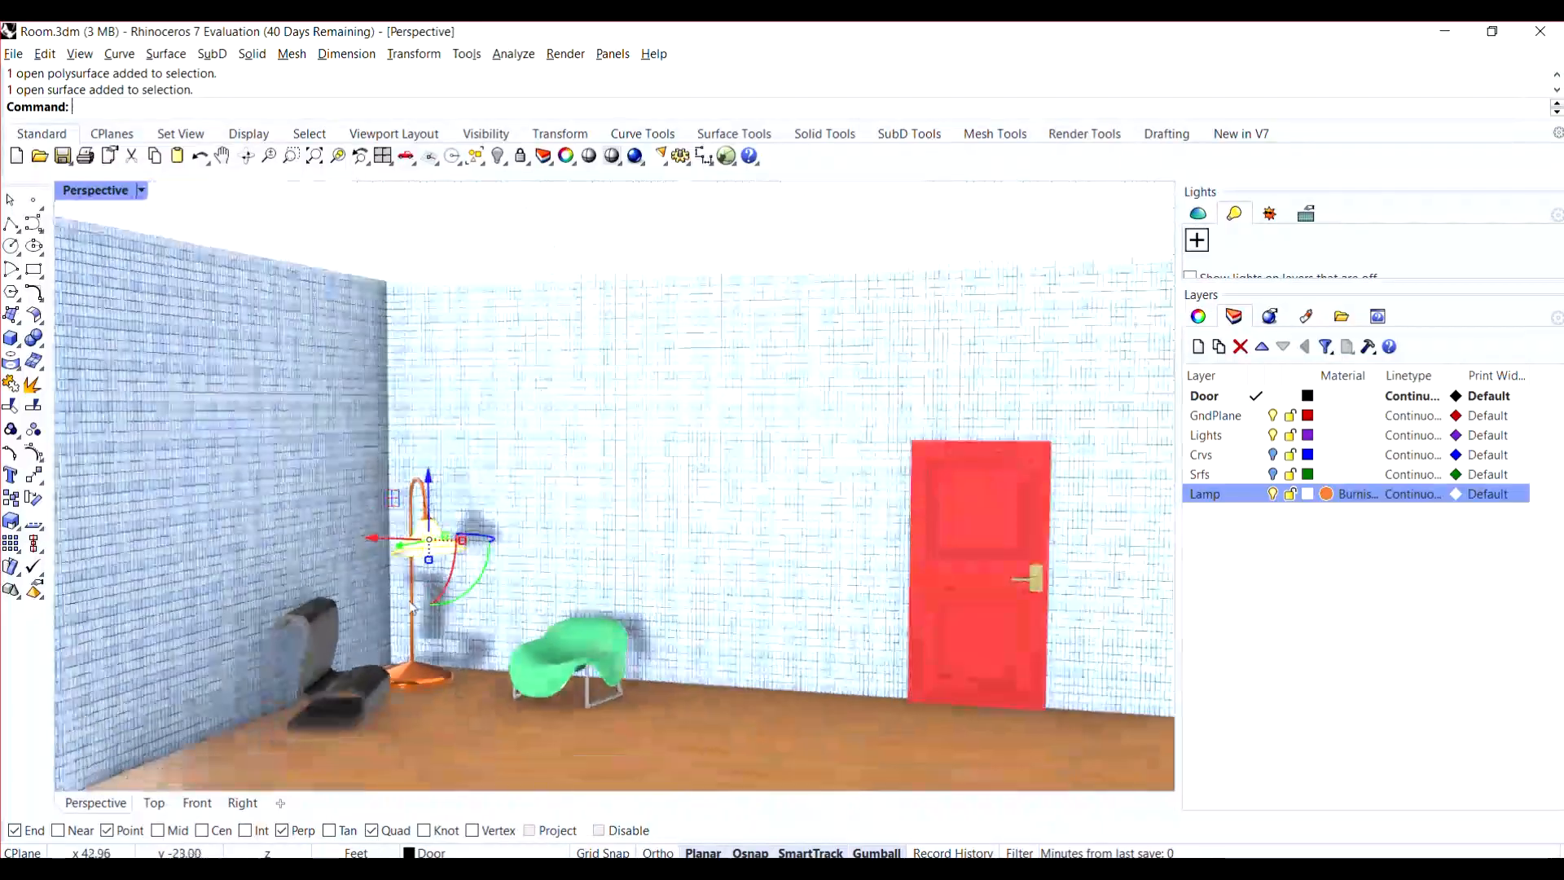